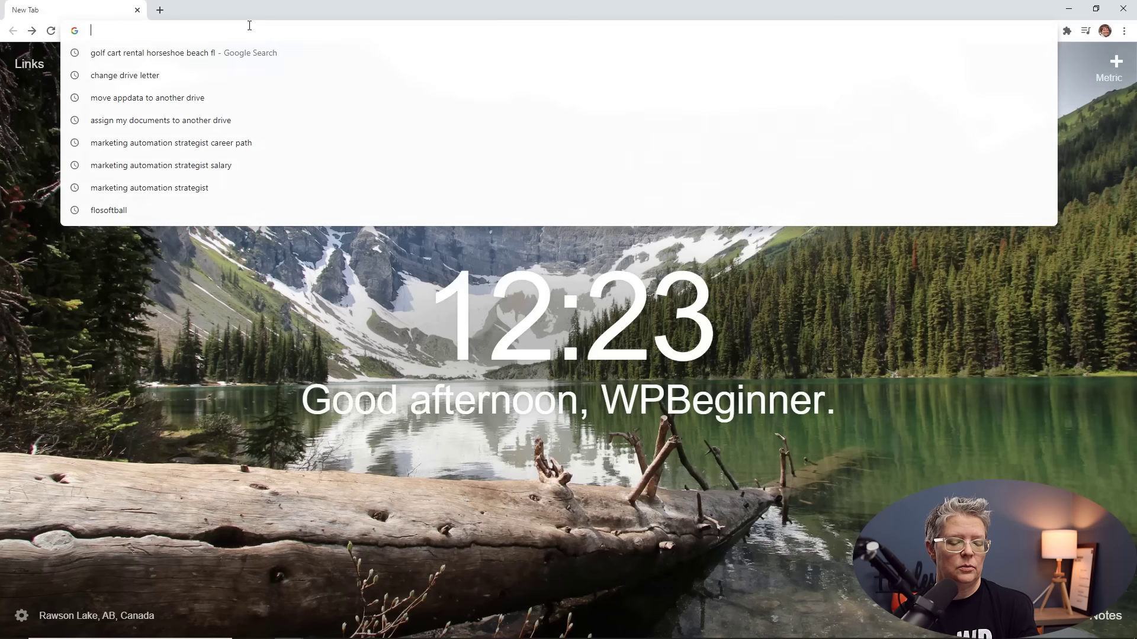
# Go to wpbeginner.com/refer/bluehost/ to load Bluehost's WordPress hosting special offer.
pyautogui.write('wpbeginner.com')
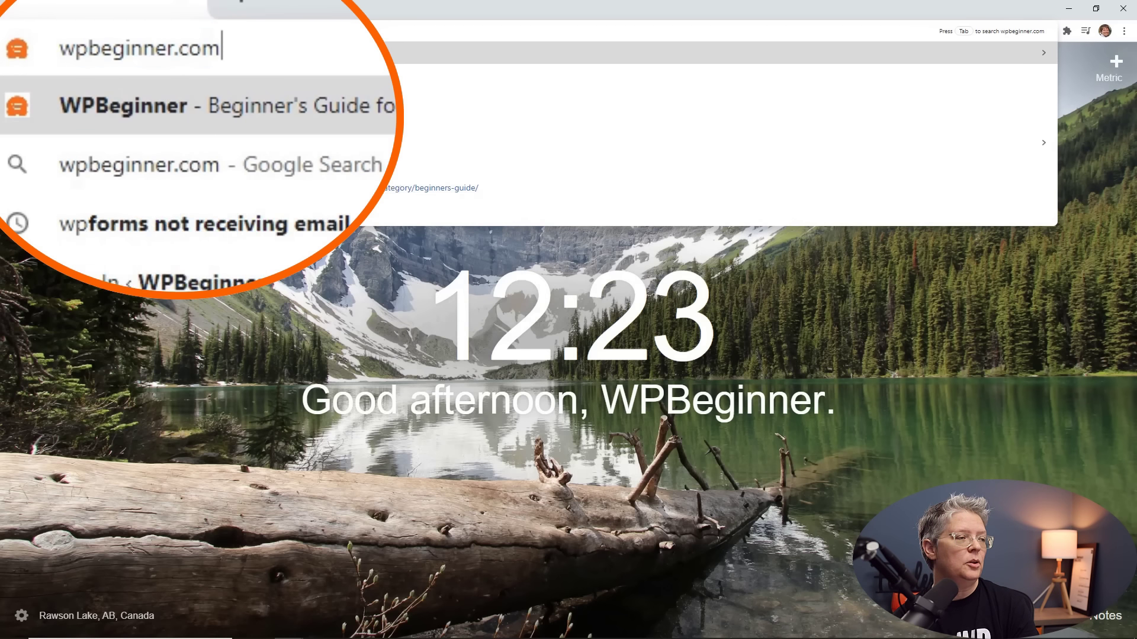
pyautogui.write('/')
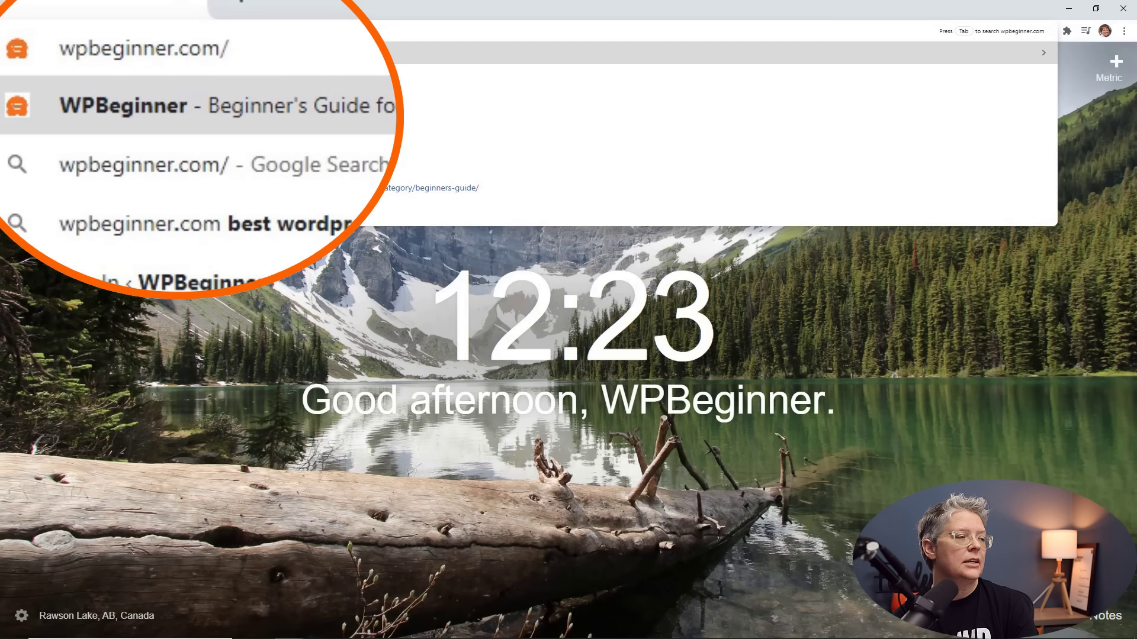
pyautogui.write('refer')
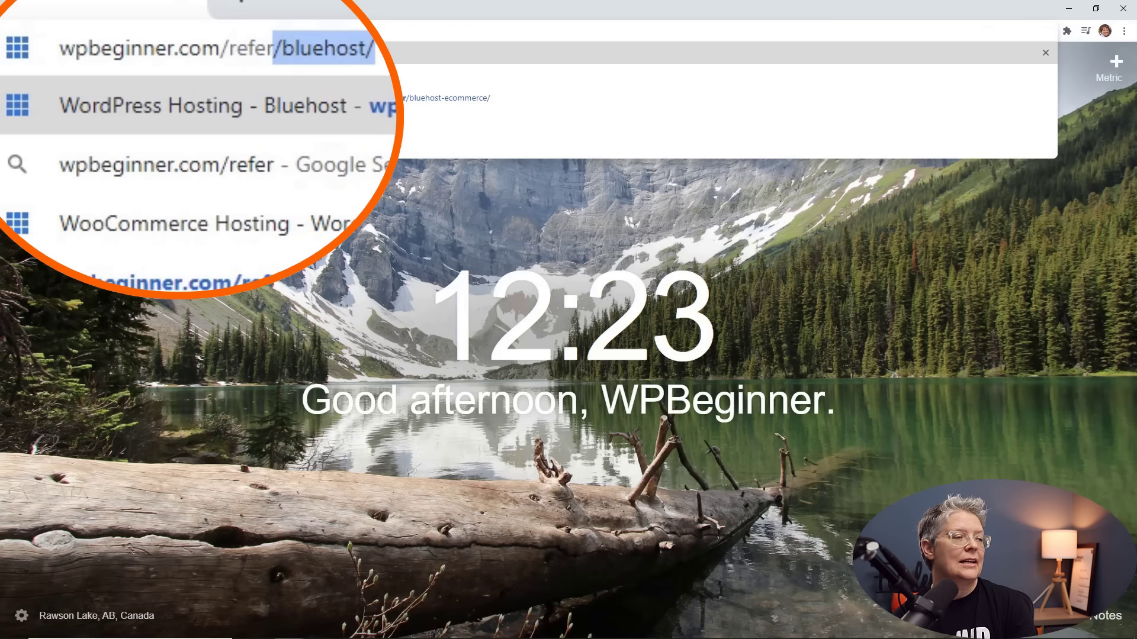
pyautogui.write('/')
pyautogui.press('Return')
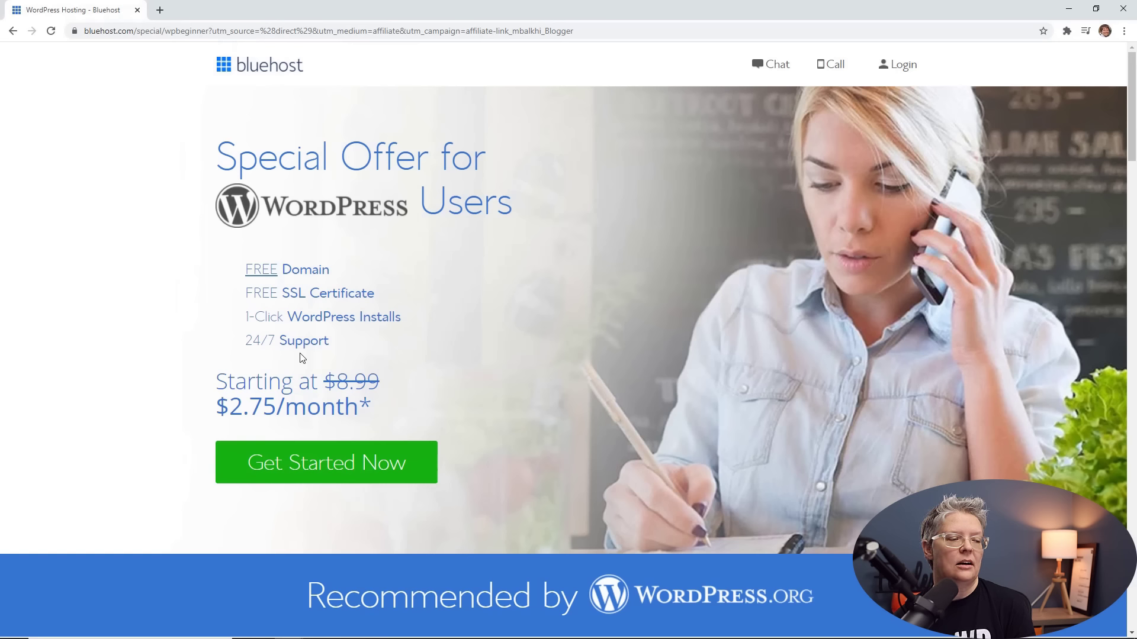
# Start the Bluehost signup with Get Started Now to reach the plan comparison.
pyautogui.click(379, 465)
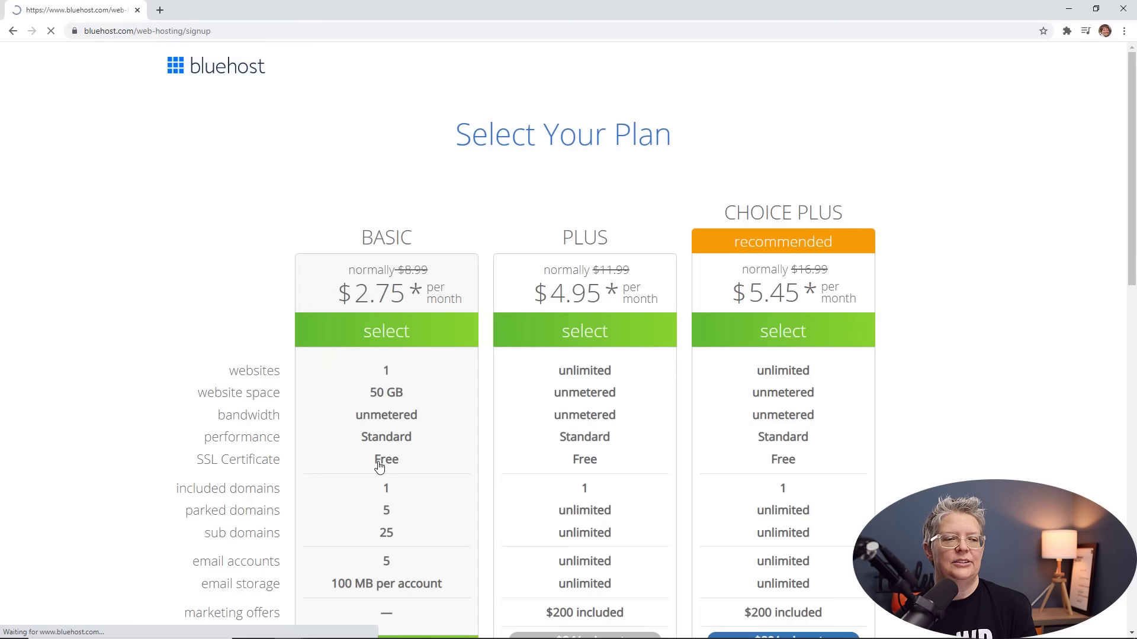
pyautogui.scroll(-1, 379, 465)
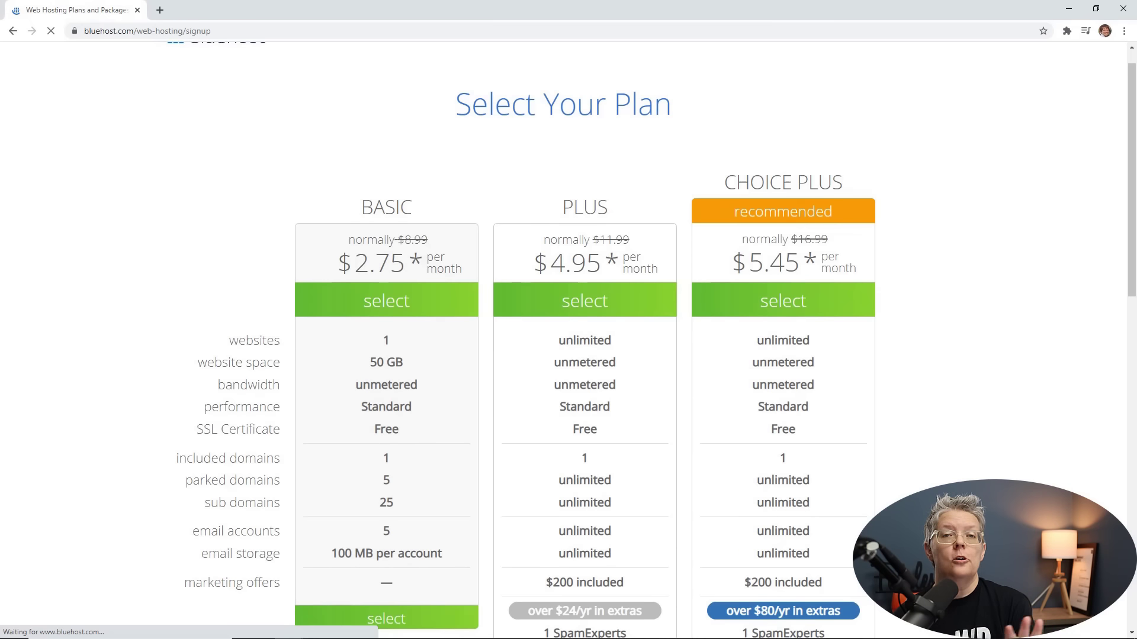
pyautogui.scroll(-5, 378, 464)
# Choose the Basic plan and claim the new domain startmynewwpsite.com.
pyautogui.click(385, 358)
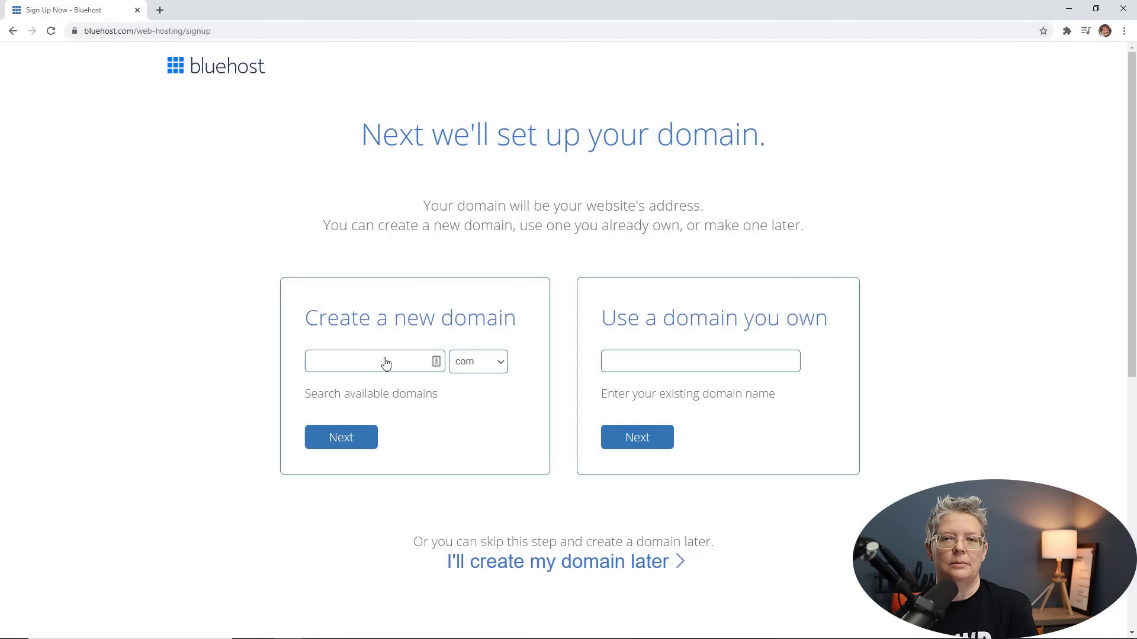
pyautogui.click(375, 359)
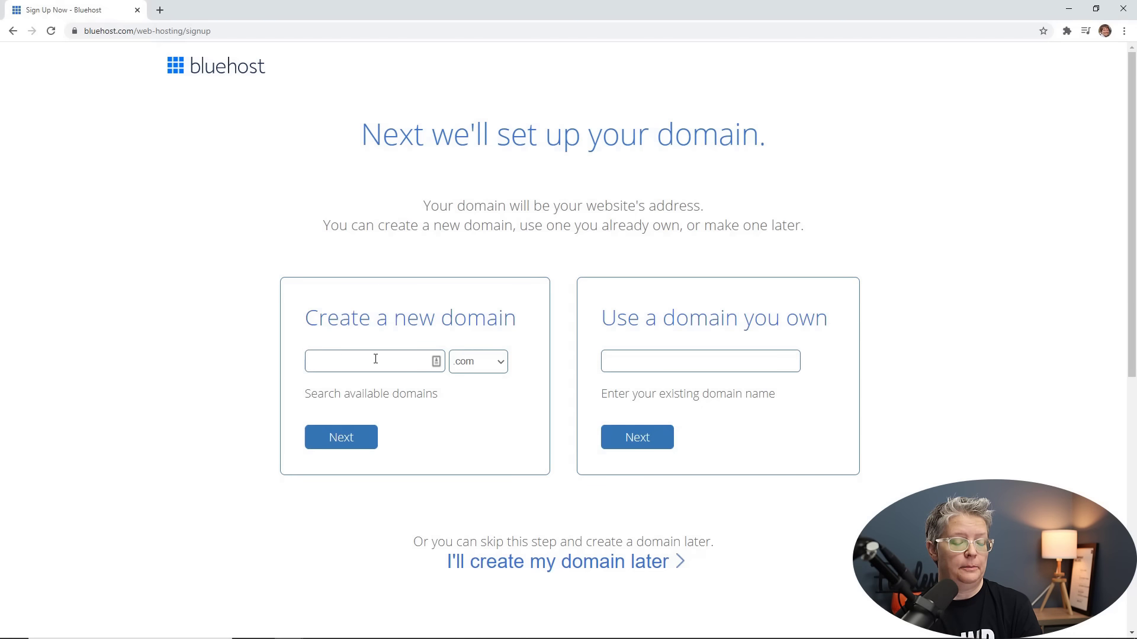
pyautogui.write('startmynewwpsite')
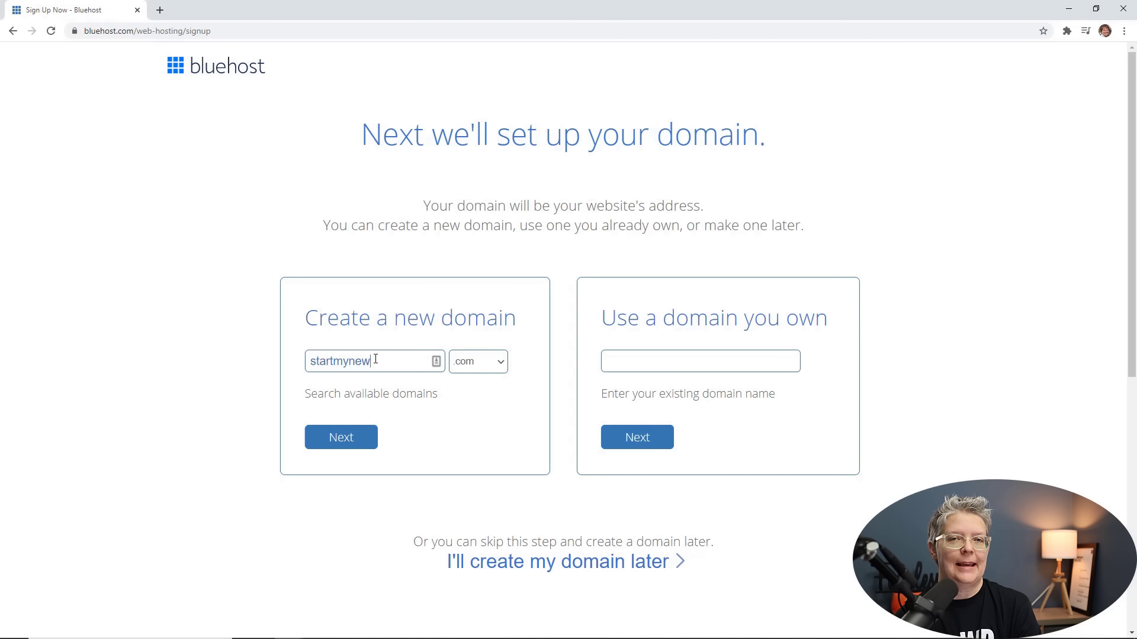
pyautogui.click(351, 432)
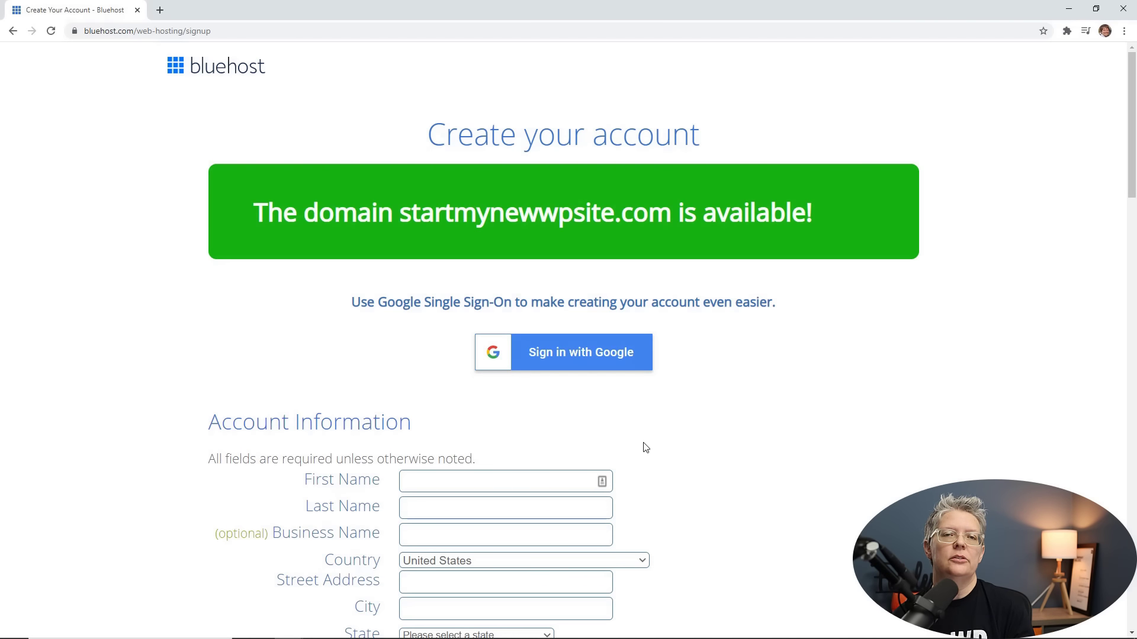
pyautogui.scroll(-5, 643, 447)
# Enter the account holder's first and last name in the Account Information form.
pyautogui.scroll(-2, 646, 446)
pyautogui.click(478, 131)
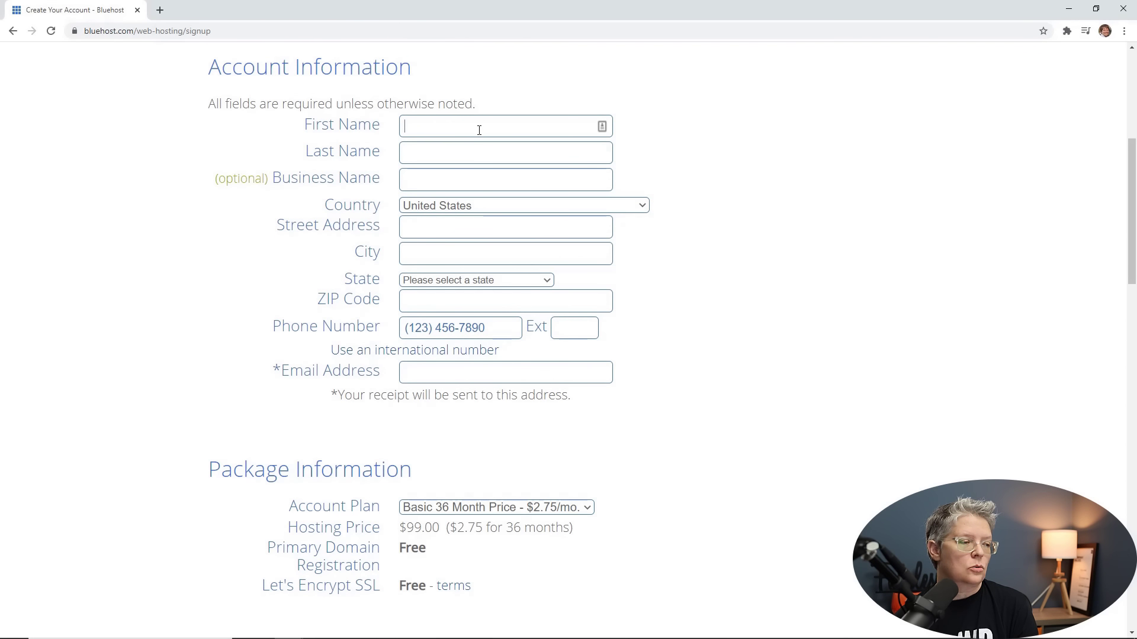
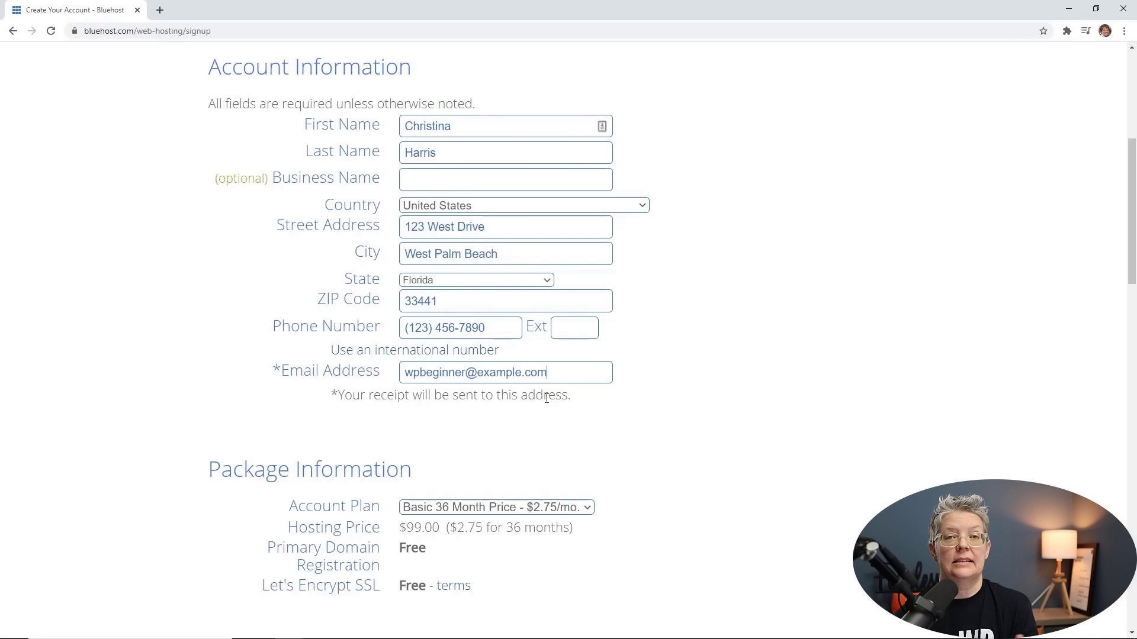
pyautogui.scroll(-6, 545, 393)
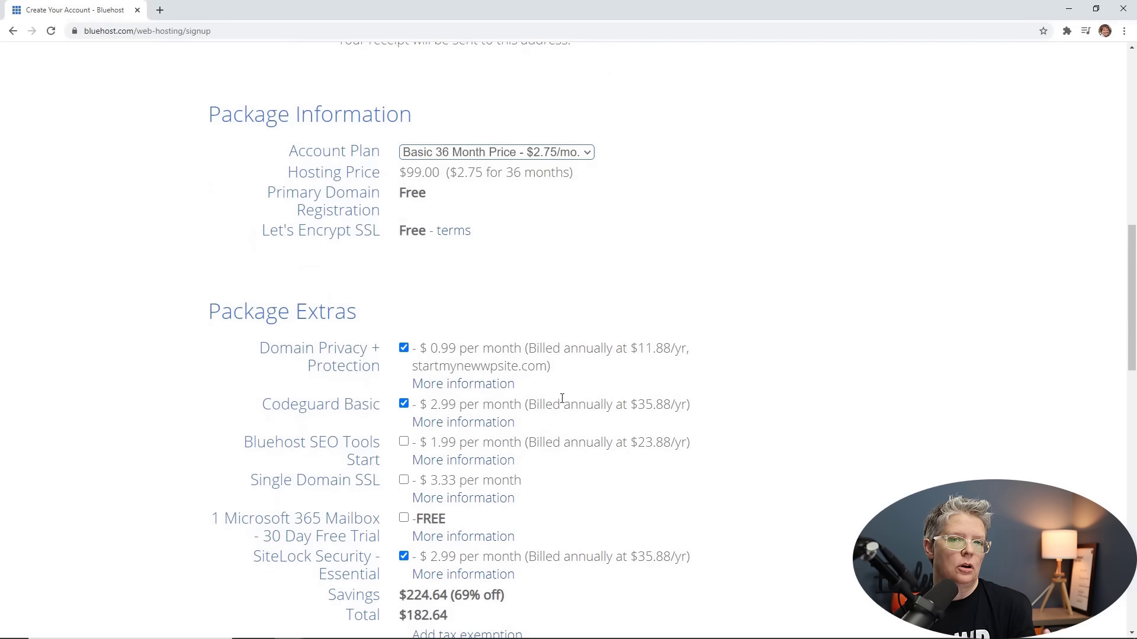
# Change the account plan to Basic 12 Month at $4.95/mo.
pyautogui.click(447, 155)
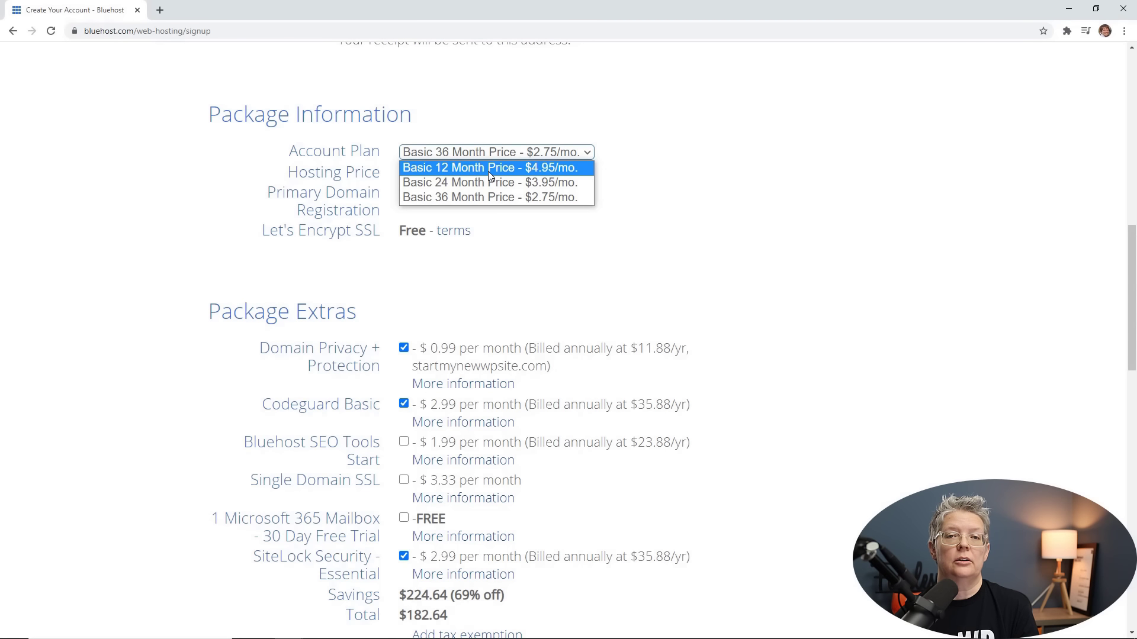
pyautogui.click(496, 157)
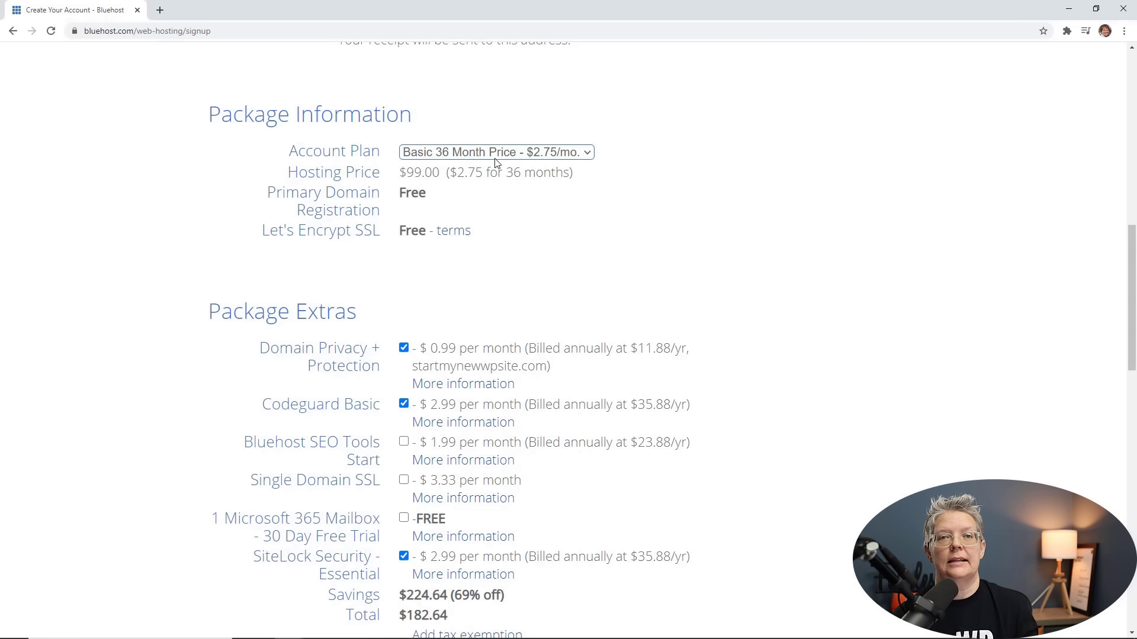
pyautogui.click(496, 155)
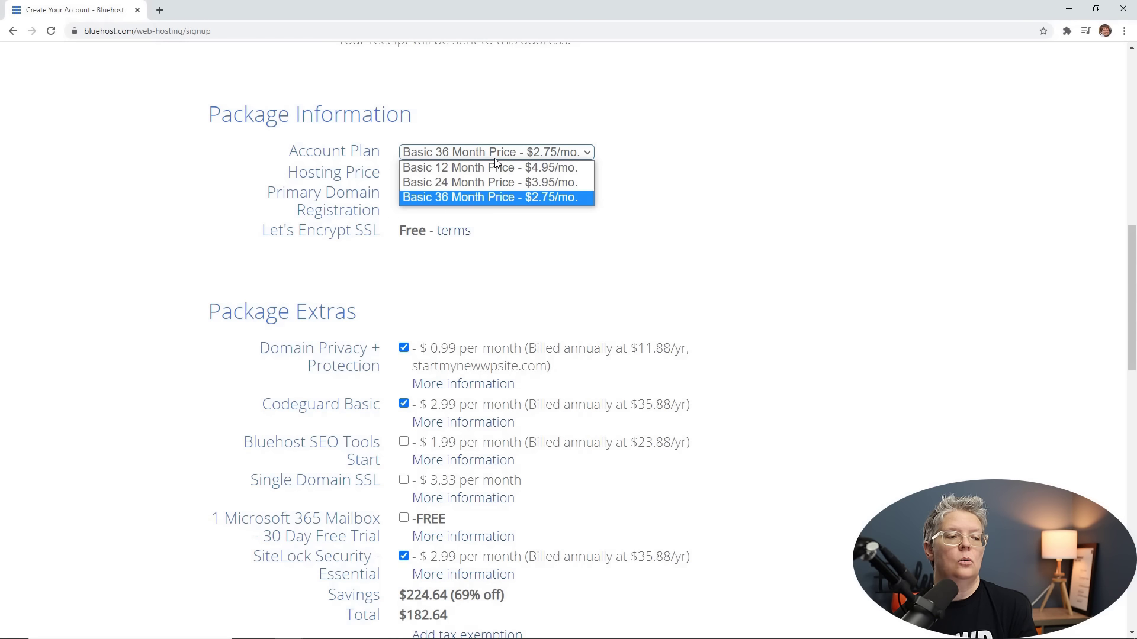
pyautogui.click(611, 245)
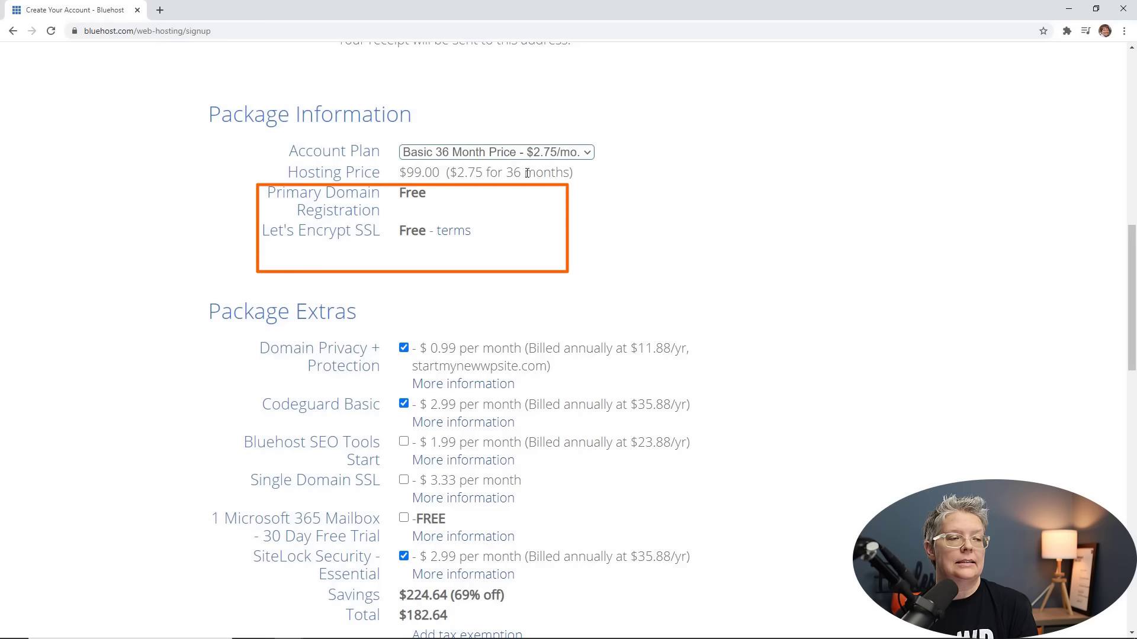
pyautogui.click(518, 155)
pyautogui.click(519, 168)
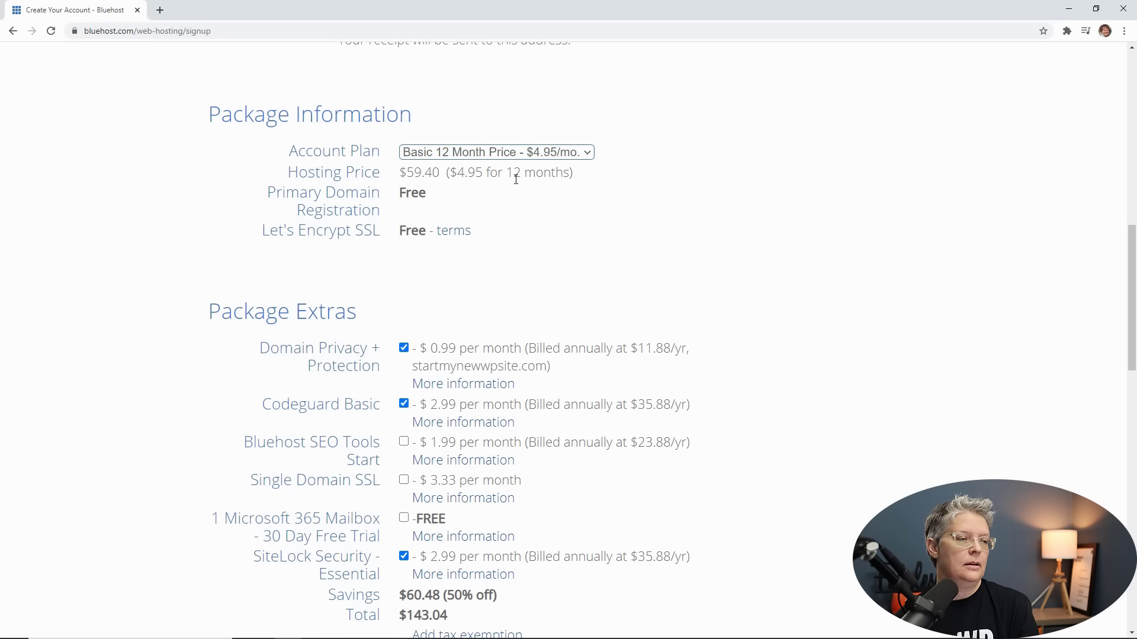
pyautogui.scroll(-2, 516, 180)
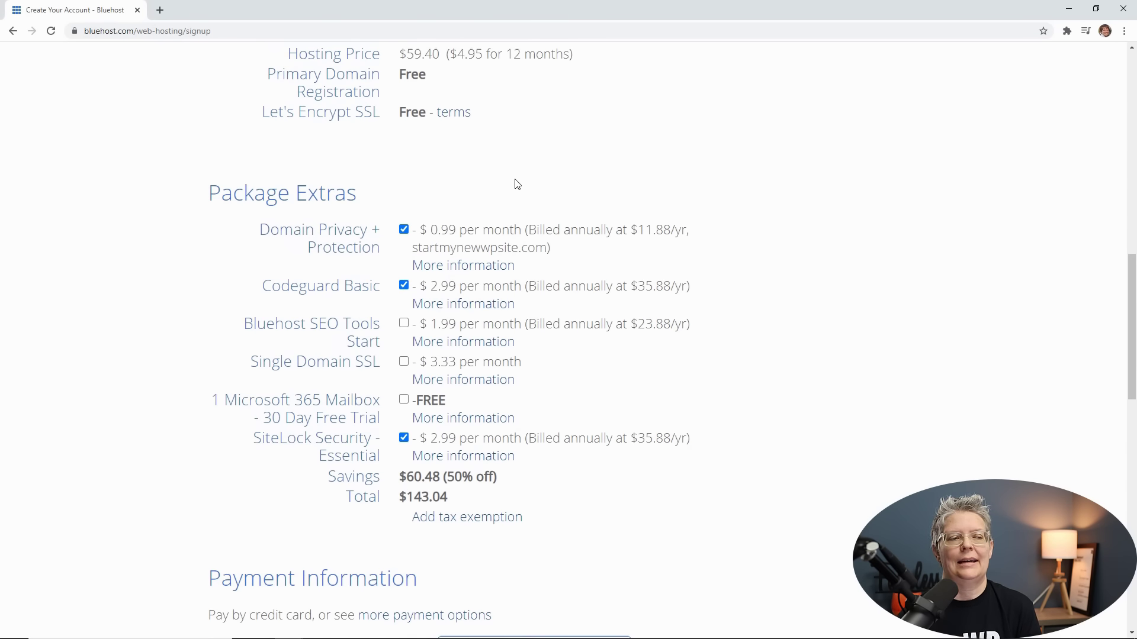
# Untick Domain Privacy, Codeguard Basic and SiteLock Security, keeping privacy off when warned.
pyautogui.scroll(-1, 516, 185)
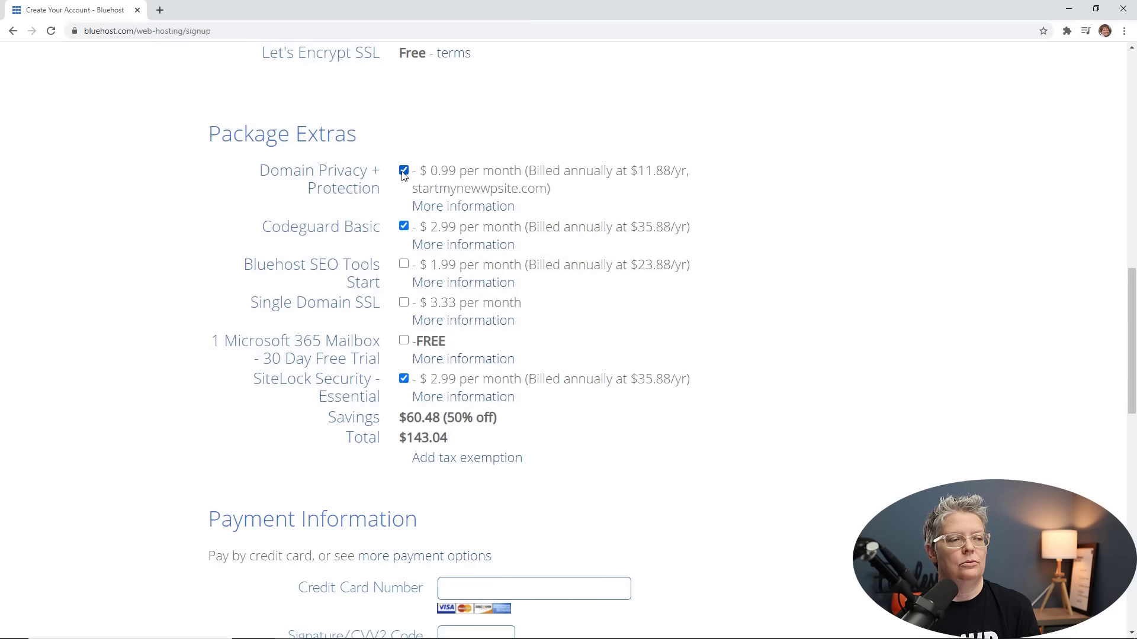
pyautogui.click(404, 171)
pyautogui.click(409, 226)
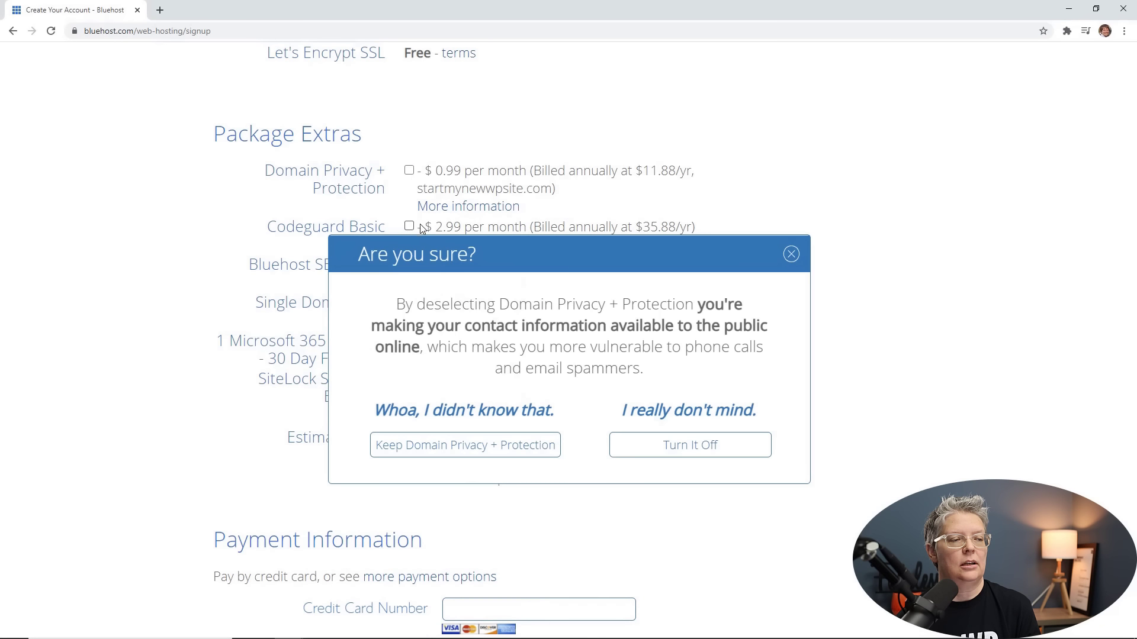
pyautogui.click(791, 255)
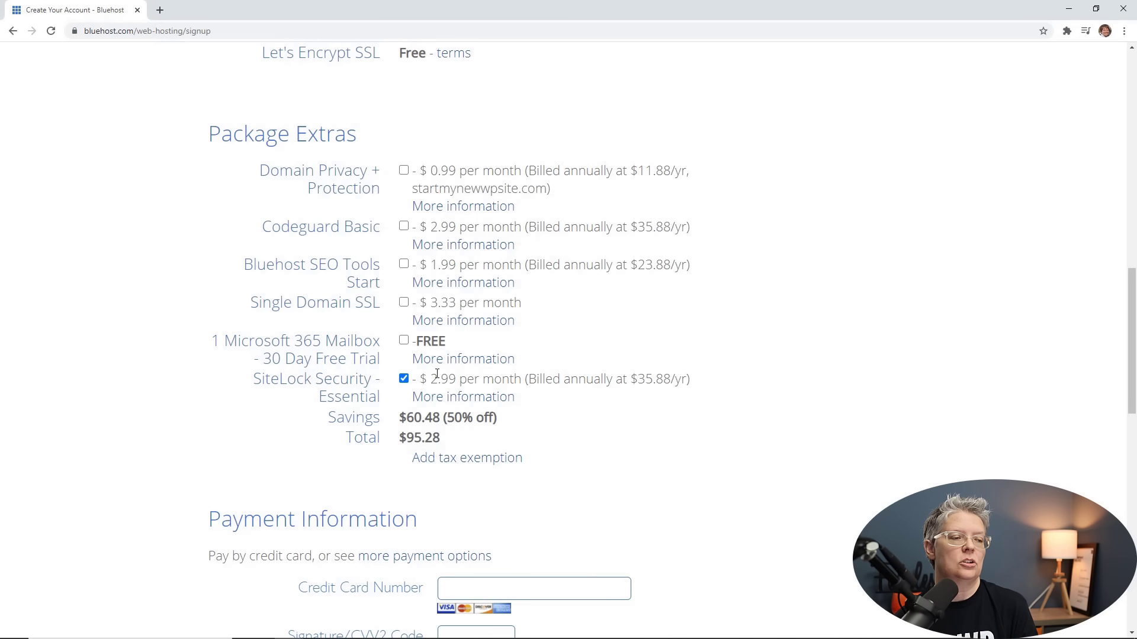
pyautogui.click(404, 380)
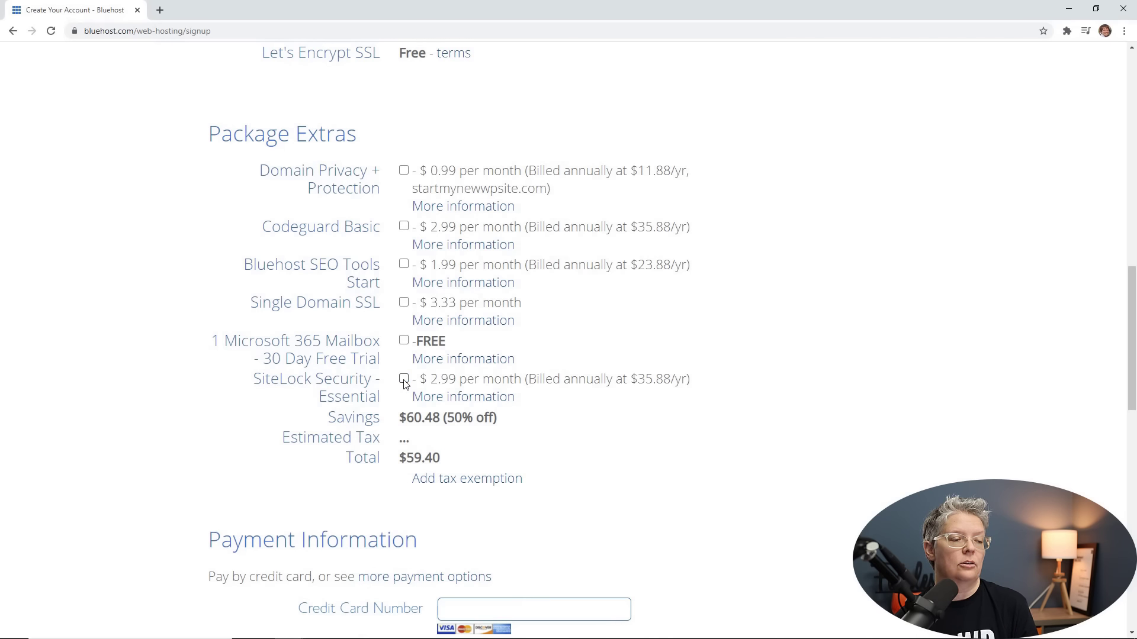
# Move down to payment information and start entering the credit card number.
pyautogui.scroll(-2, 356, 367)
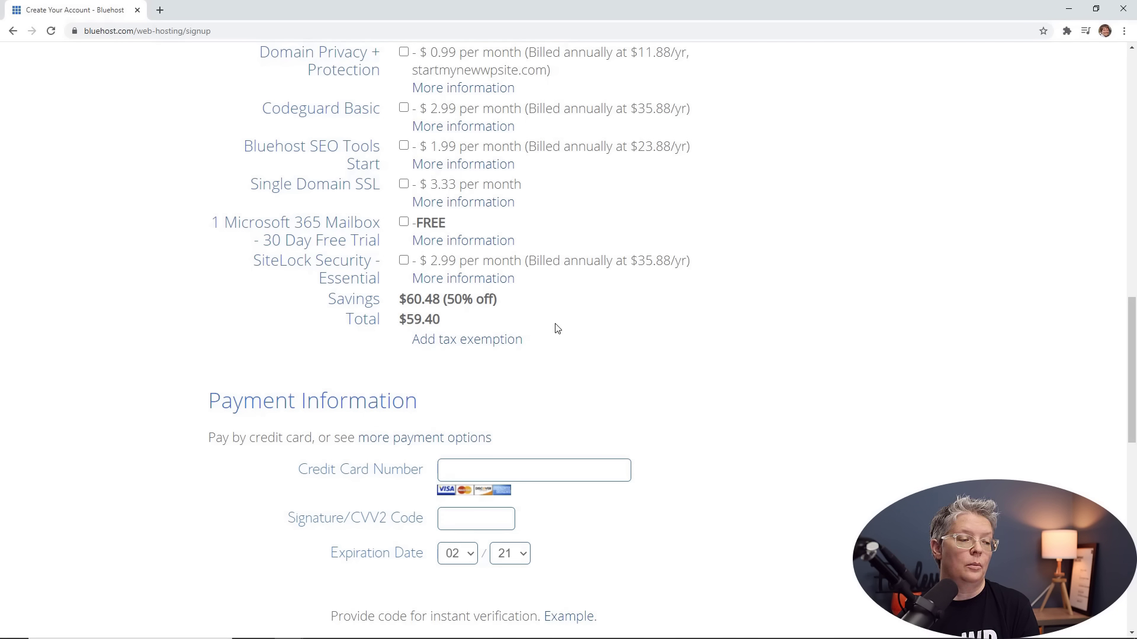
pyautogui.scroll(-4, 579, 325)
pyautogui.click(557, 236)
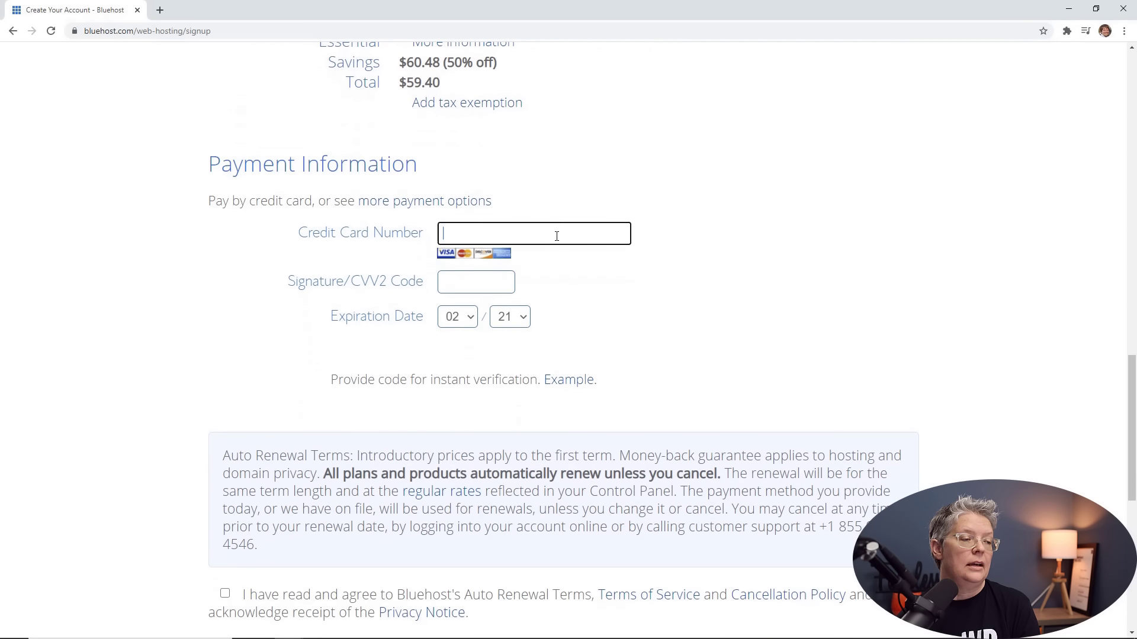
pyautogui.scroll(-2, 557, 236)
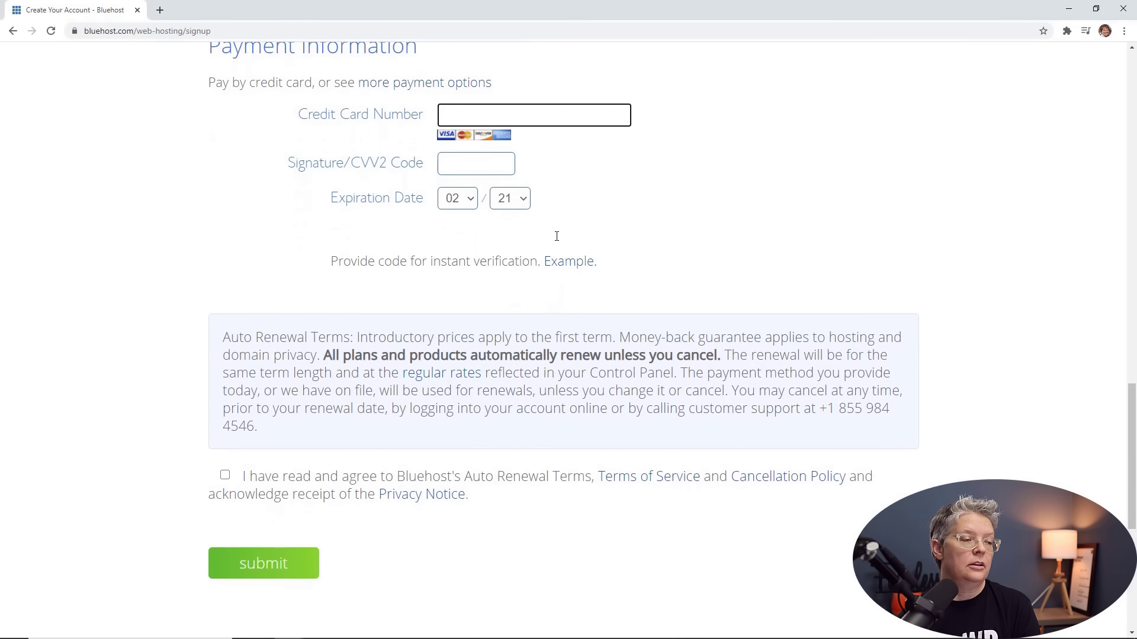
# Agree to the auto-renewal terms, open Visit Site in a new tab, and return to the dashboard.
pyautogui.click(225, 476)
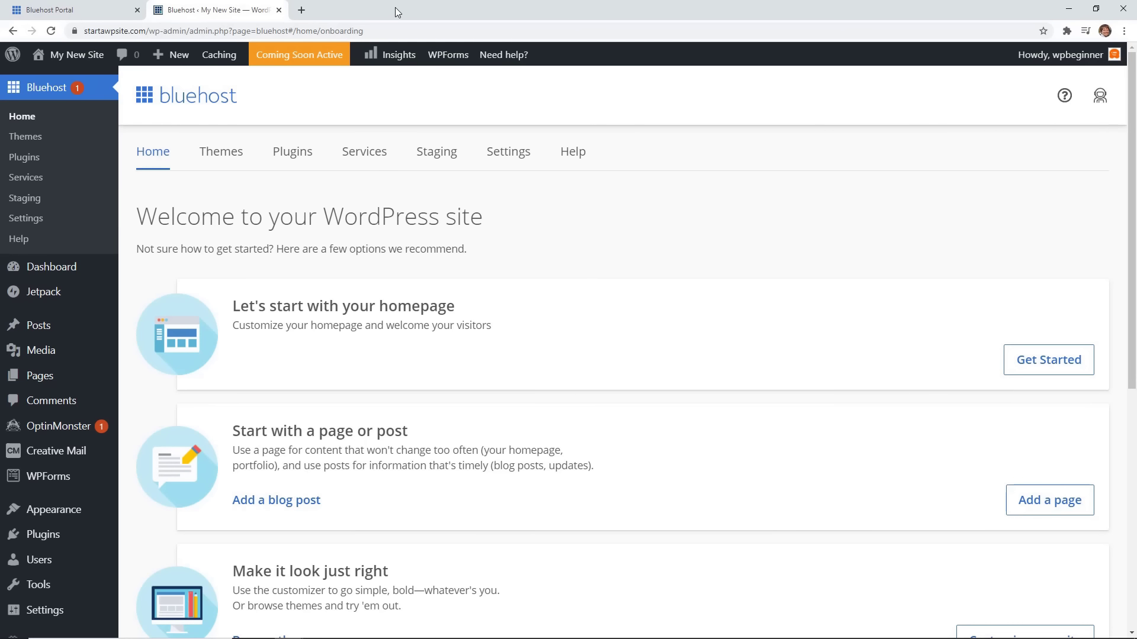
pyautogui.moveTo(63, 60)
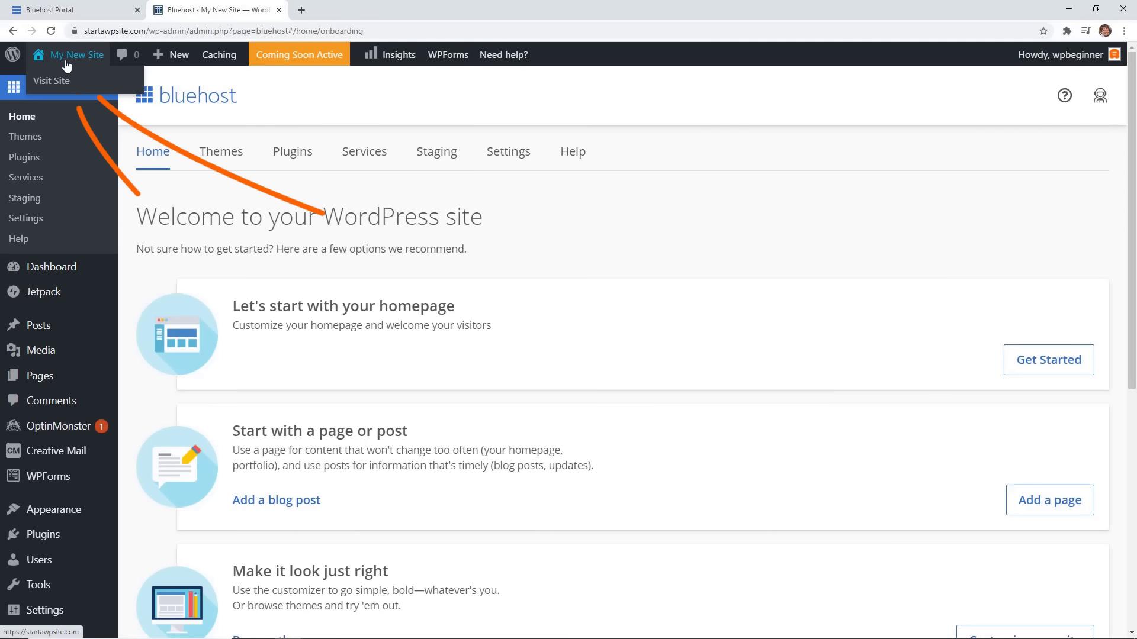
pyautogui.rightClick(70, 81)
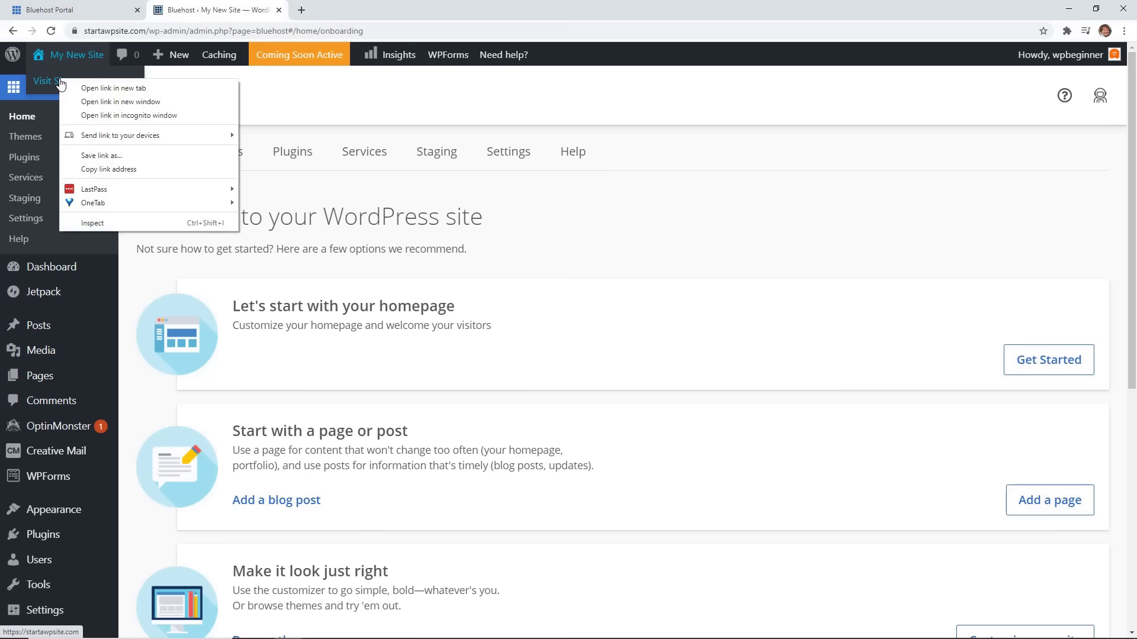
pyautogui.click(89, 87)
pyautogui.click(319, 11)
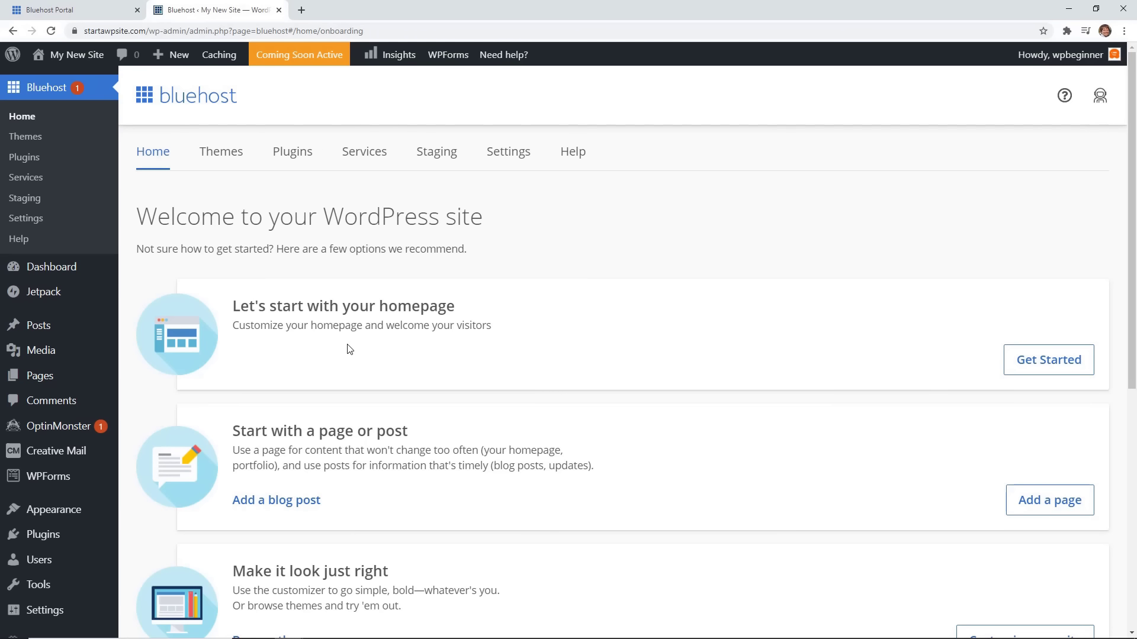
pyautogui.click(73, 270)
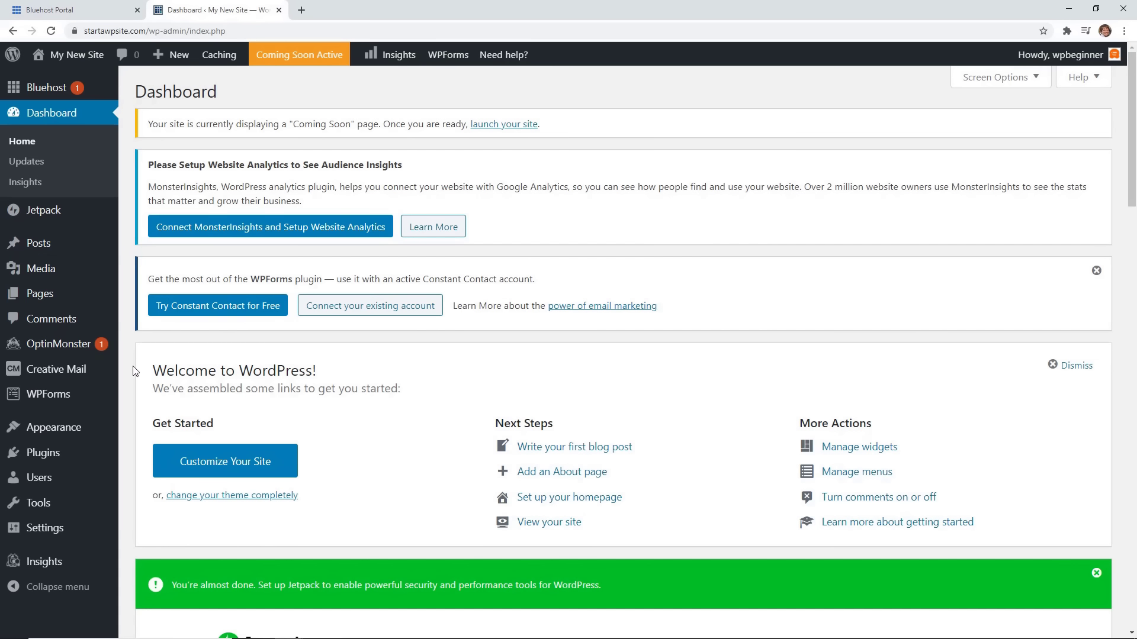
# Scroll through the dashboard widgets to review them.
pyautogui.scroll(-6, 135, 372)
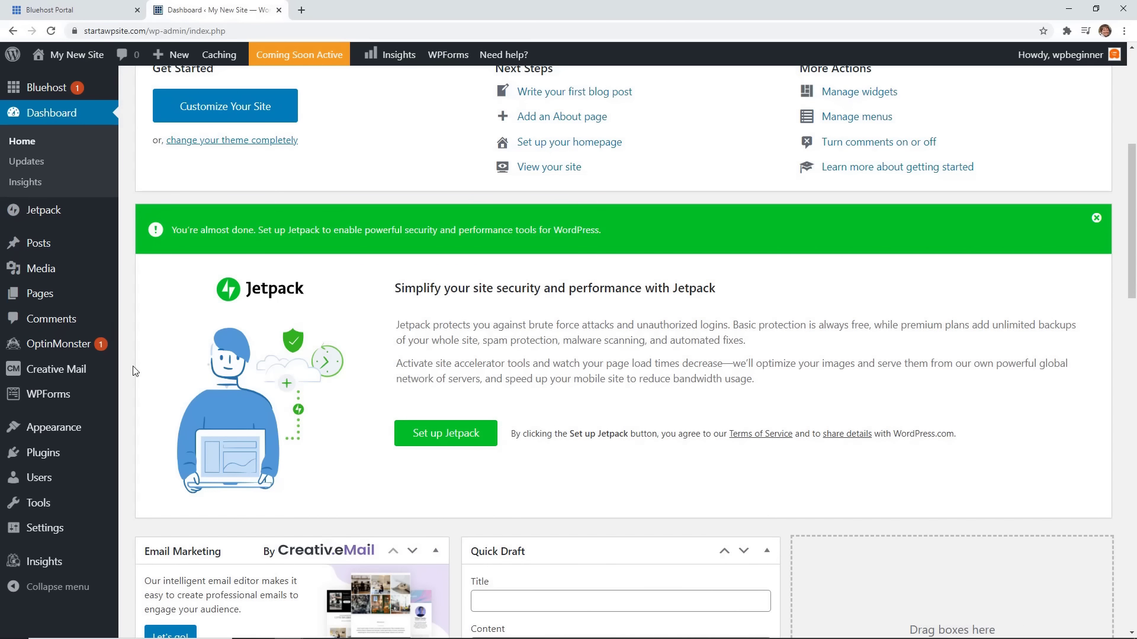
pyautogui.scroll(-4, 135, 372)
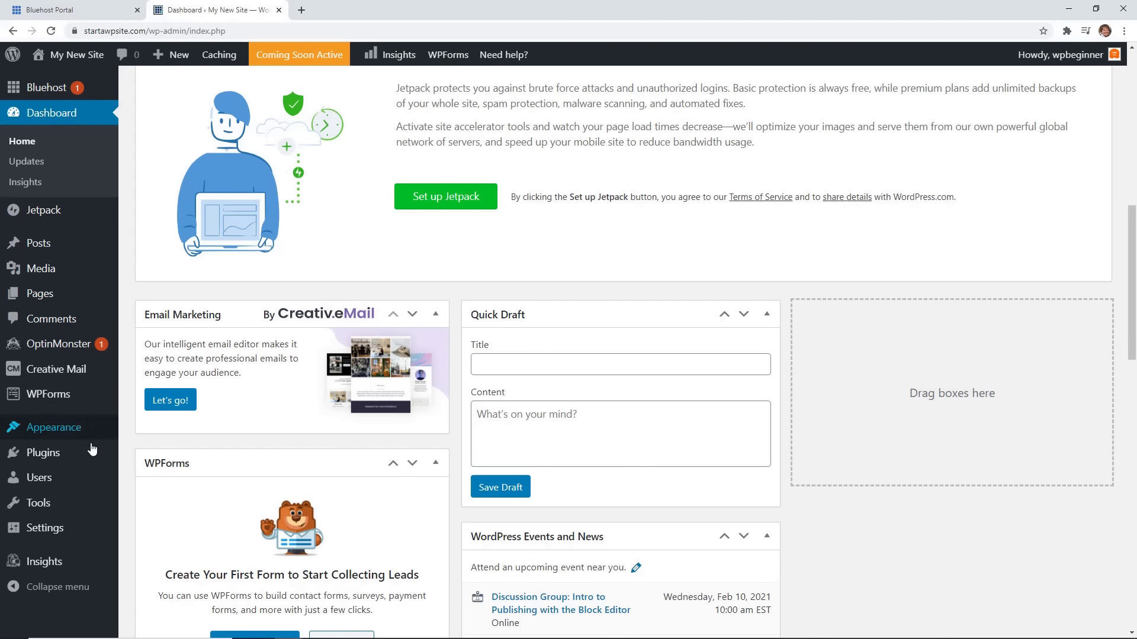
# In Installed Plugins, select every plugin except MonsterInsights, OptinMonster and WPForms Lite.
pyautogui.moveTo(71, 451)
pyautogui.click(143, 461)
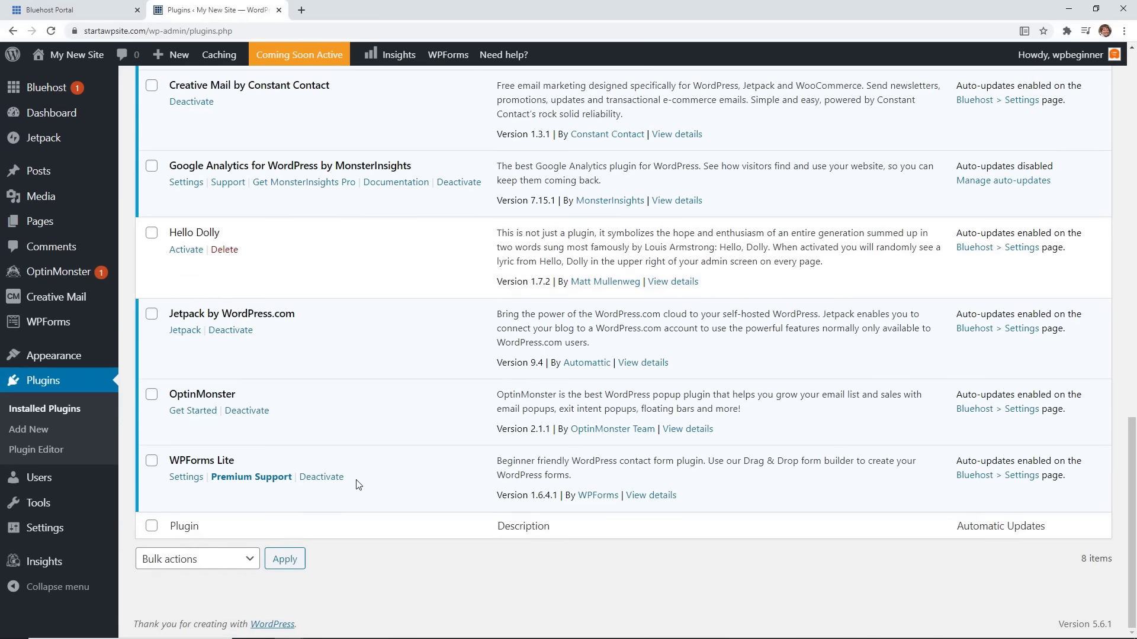
pyautogui.scroll(5, 355, 443)
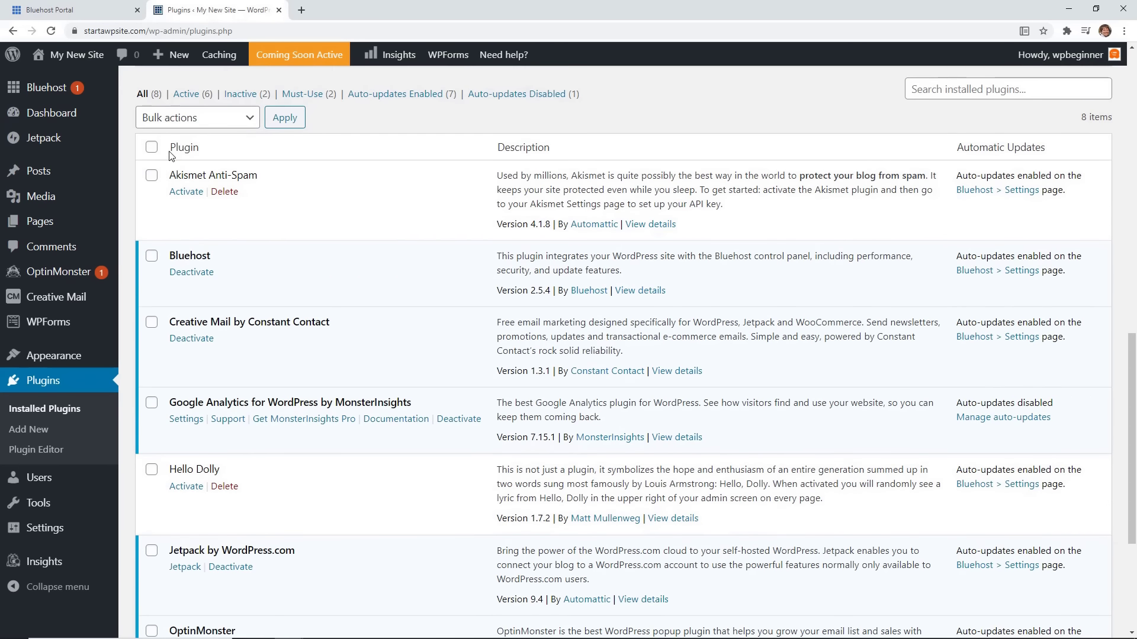
pyautogui.click(152, 148)
pyautogui.scroll(-2, 226, 345)
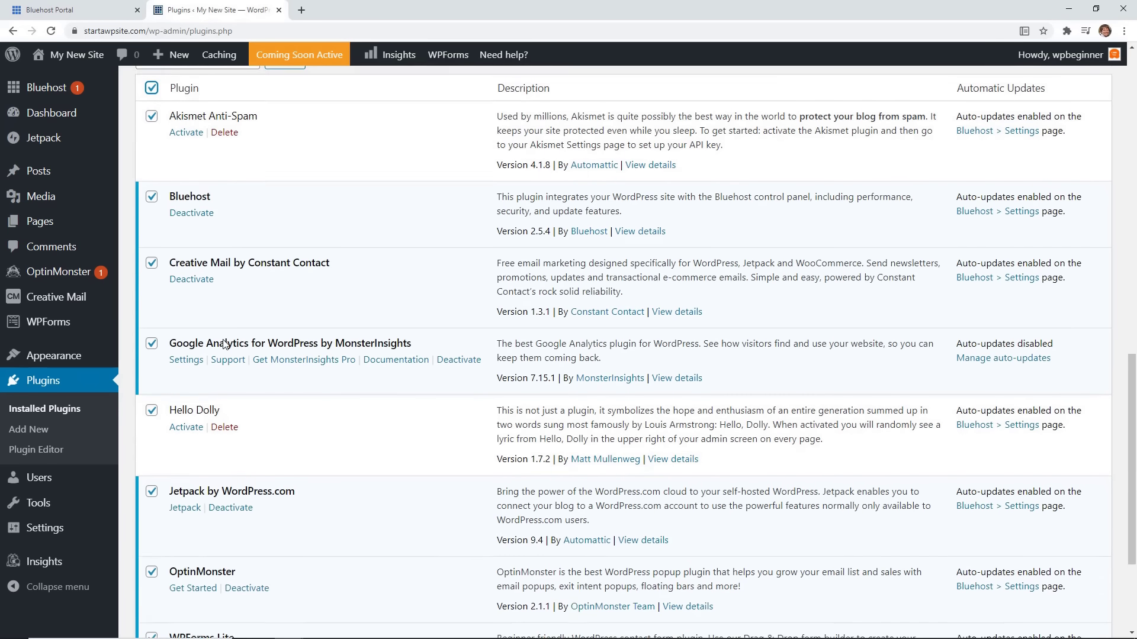
pyautogui.click(152, 285)
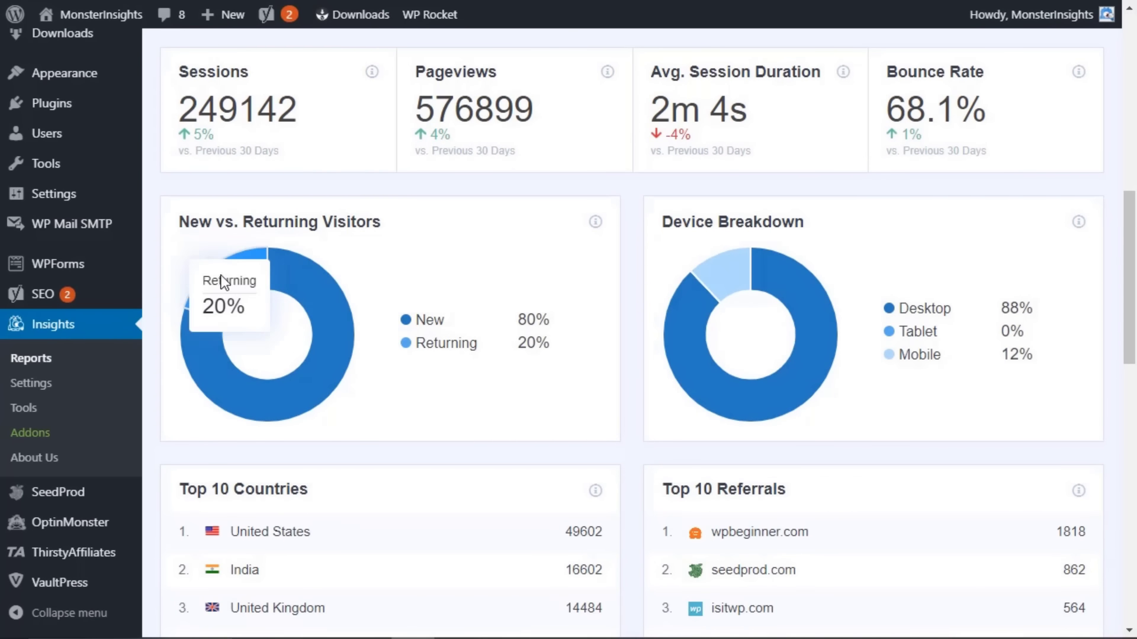
pyautogui.moveTo(320, 333)
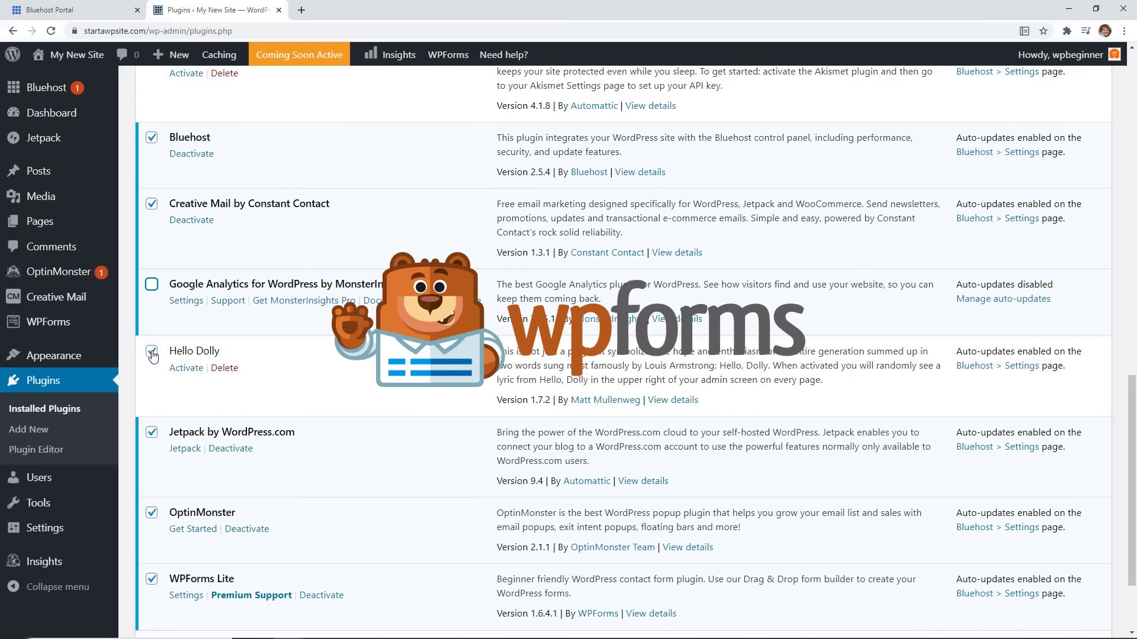
pyautogui.scroll(-2, 163, 361)
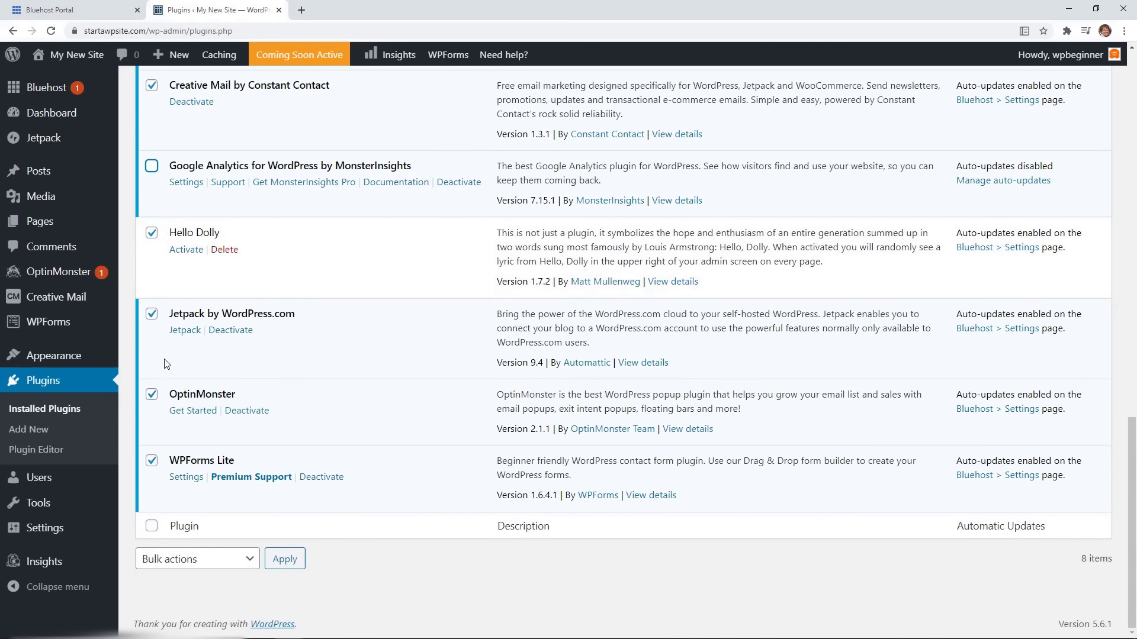
pyautogui.click(152, 395)
pyautogui.click(152, 461)
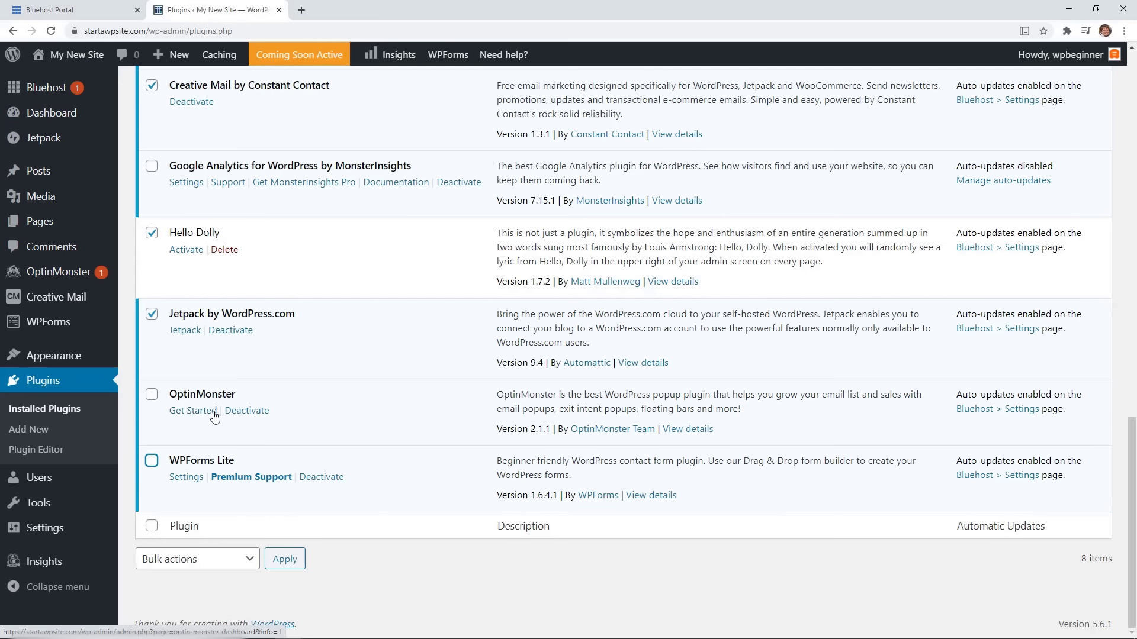
# Bulk-deactivate the selected plugins, then list only the inactive ones.
pyautogui.scroll(6, 253, 393)
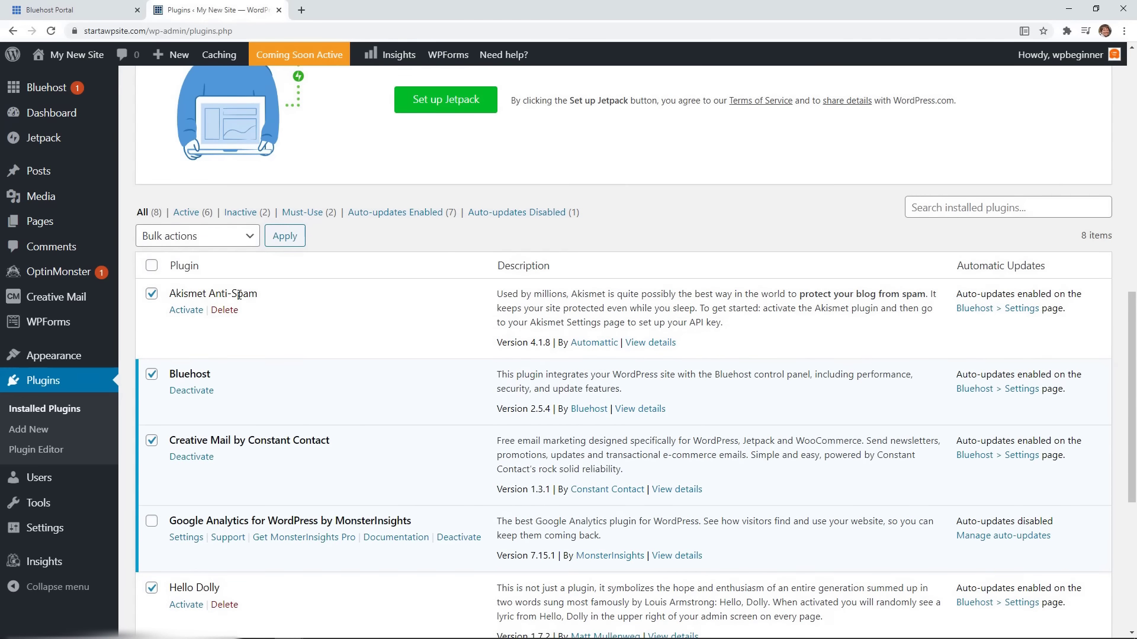
pyautogui.click(214, 237)
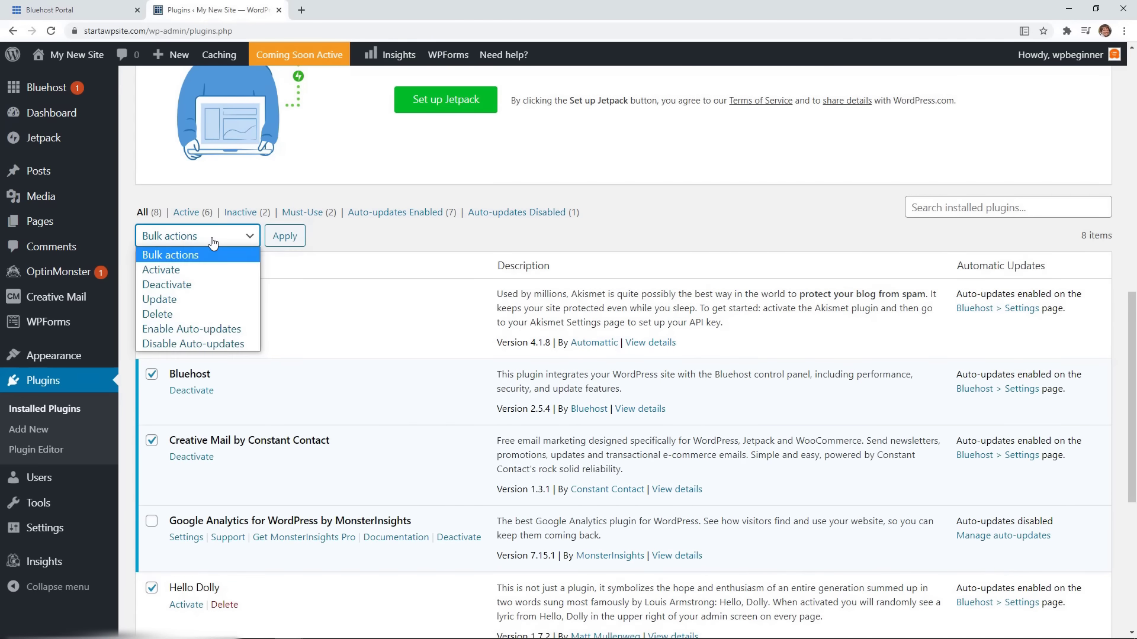
pyautogui.click(200, 286)
pyautogui.click(285, 243)
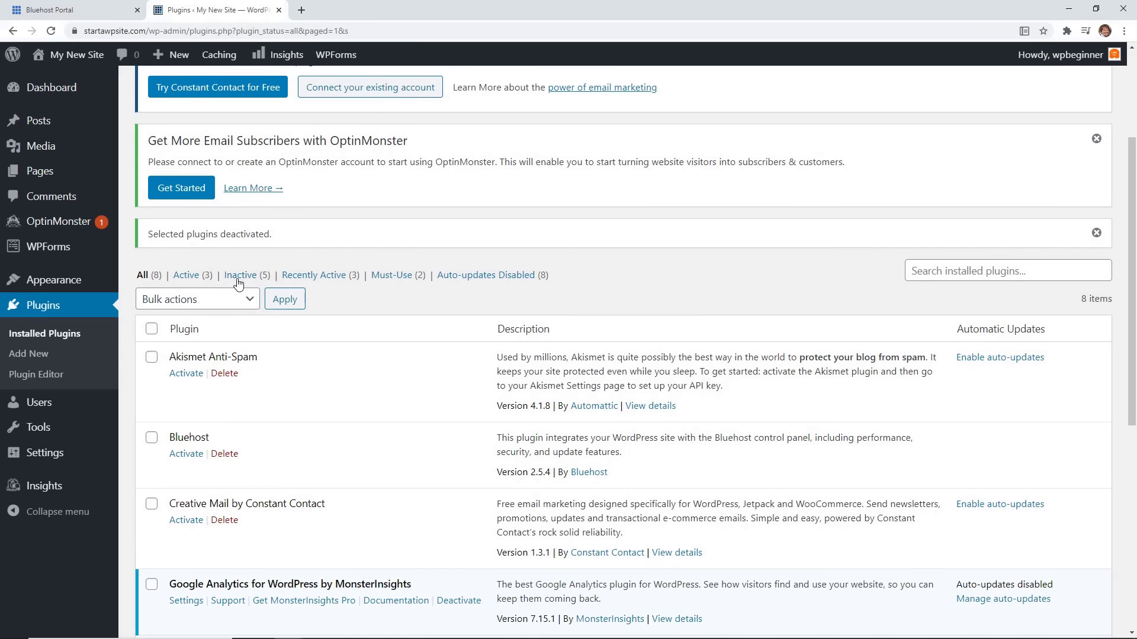
pyautogui.click(238, 276)
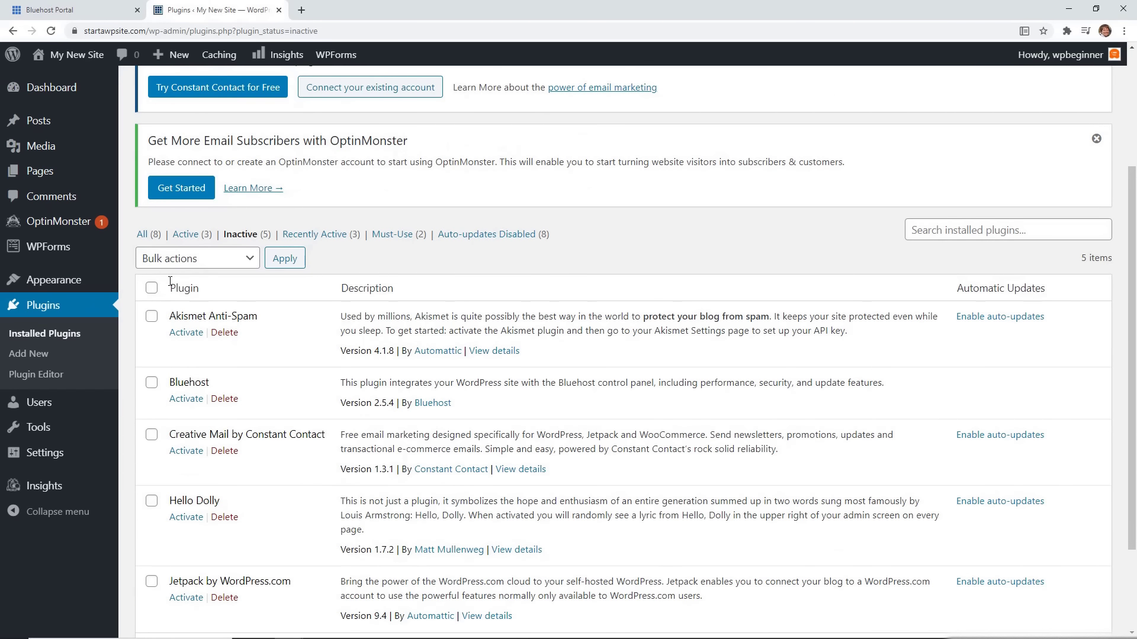
# Bulk-delete all five inactive plugins and confirm removing their data.
pyautogui.click(151, 288)
pyautogui.click(204, 264)
pyautogui.click(156, 322)
pyautogui.click(279, 259)
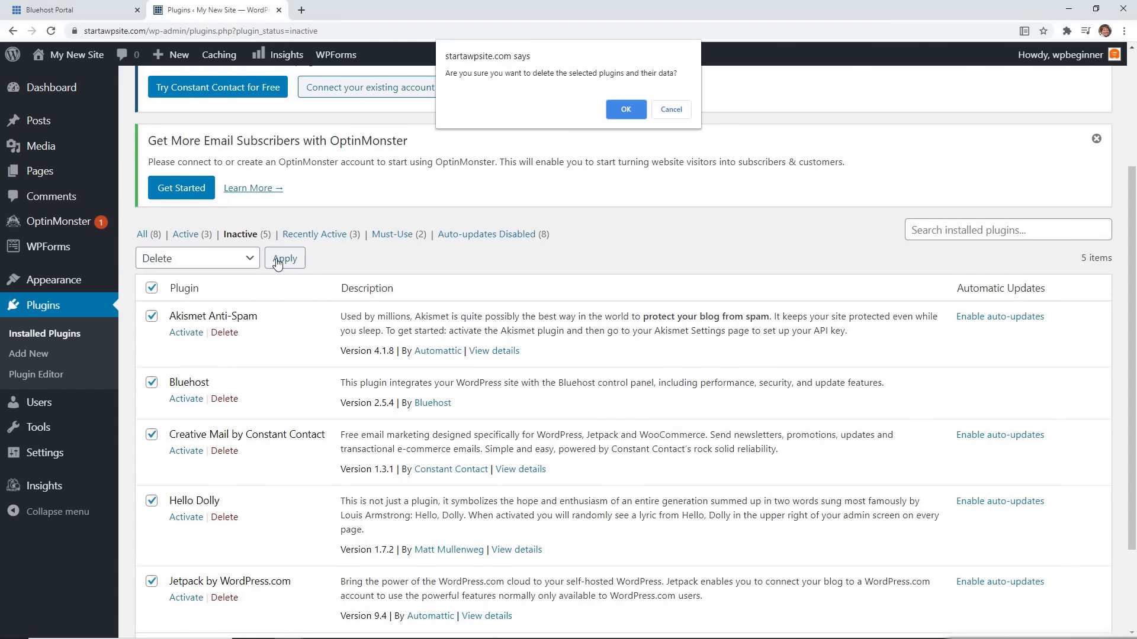
pyautogui.click(636, 113)
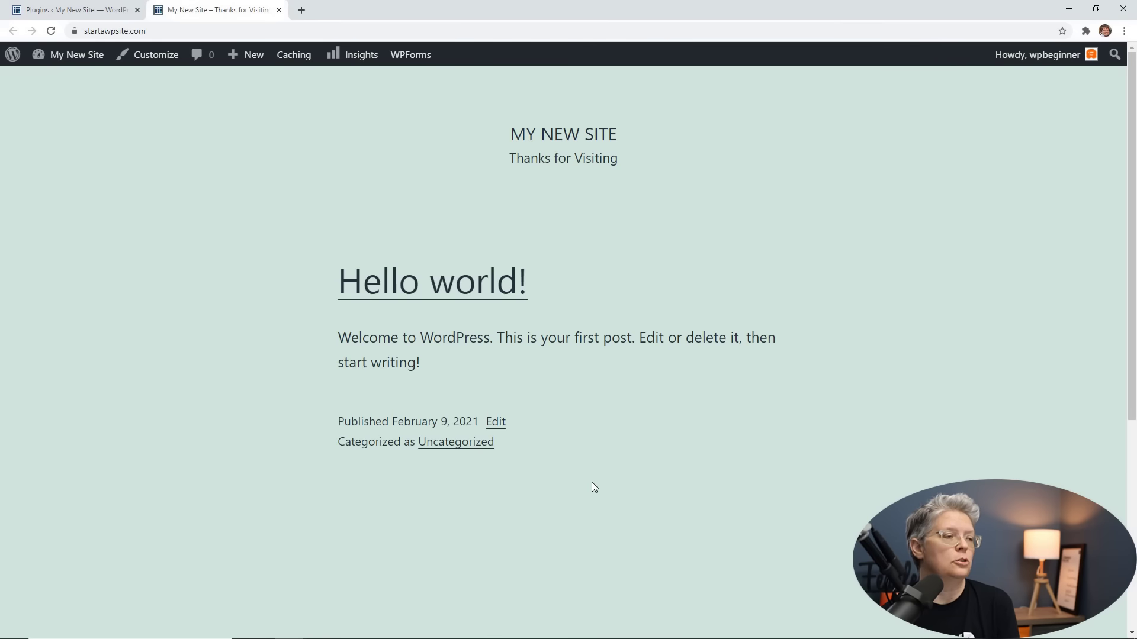
# Return to the plugins admin page and go to Appearance > Themes.
pyautogui.click(103, 14)
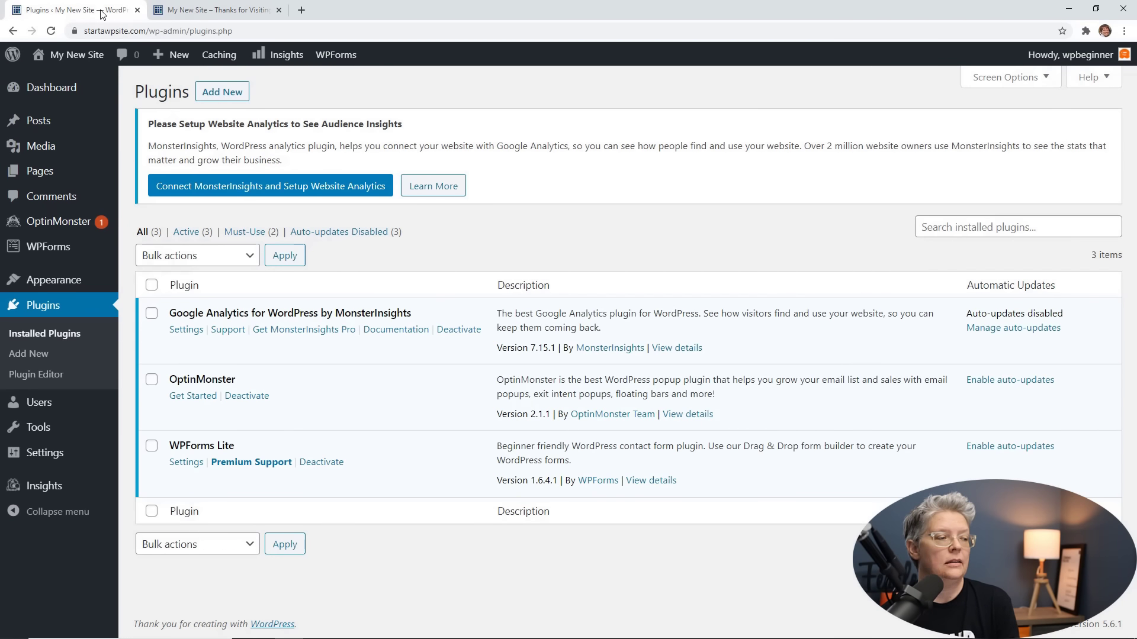
pyautogui.moveTo(67, 283)
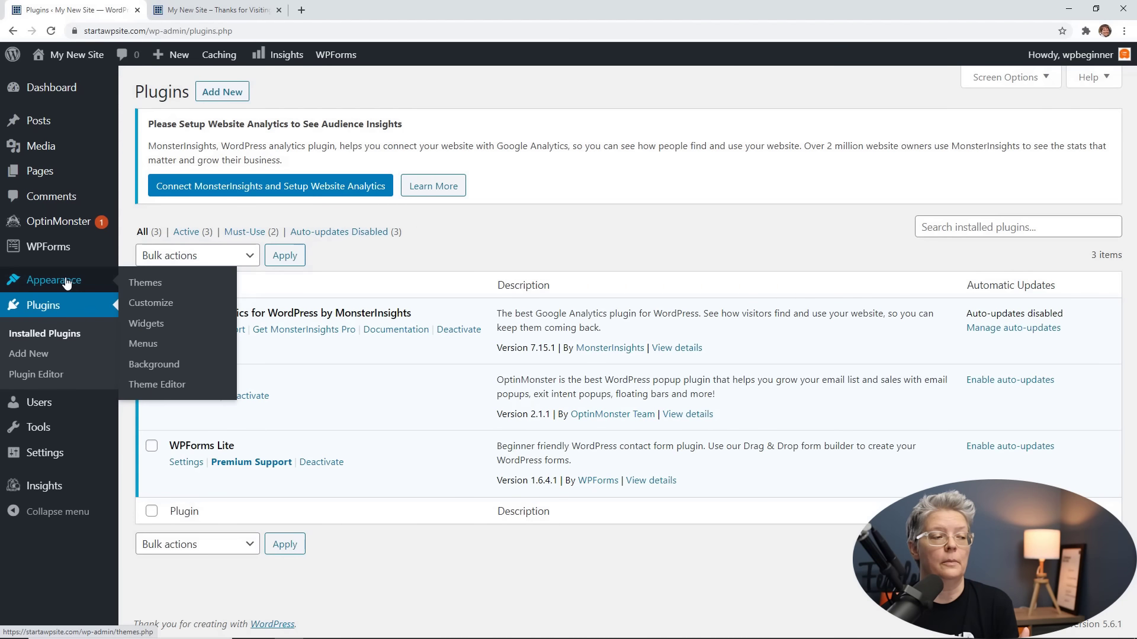
pyautogui.click(153, 287)
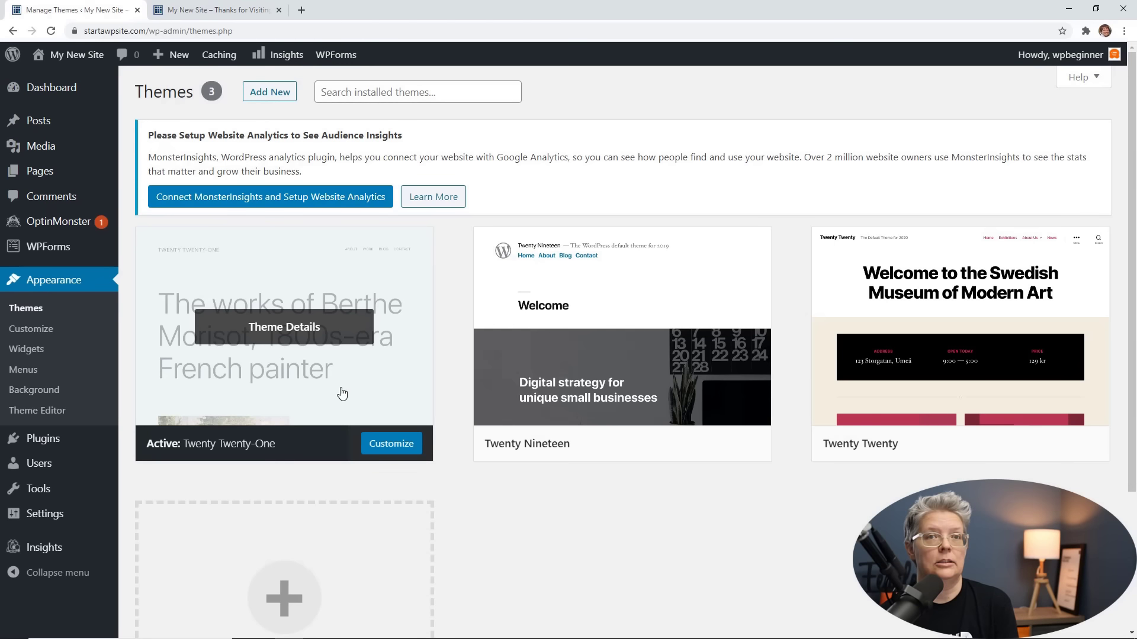
# Review the theme cards: Twenty Twenty-One (active), Twenty Nineteen and Twenty Twenty.
pyautogui.moveTo(586, 392)
pyautogui.moveTo(875, 390)
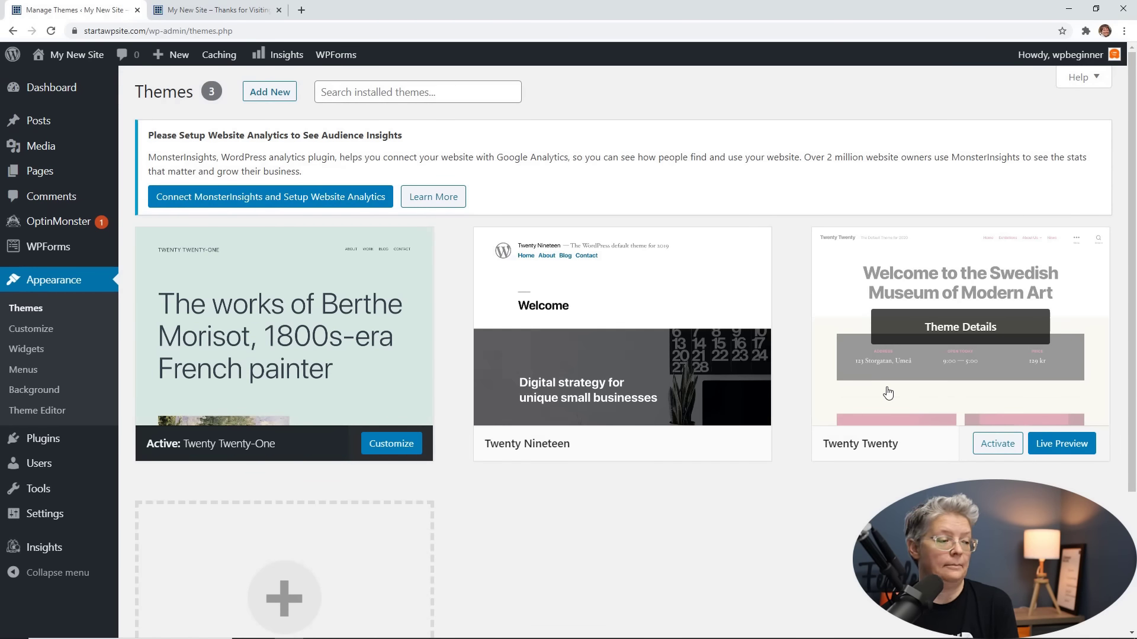
pyautogui.scroll(-2, 855, 497)
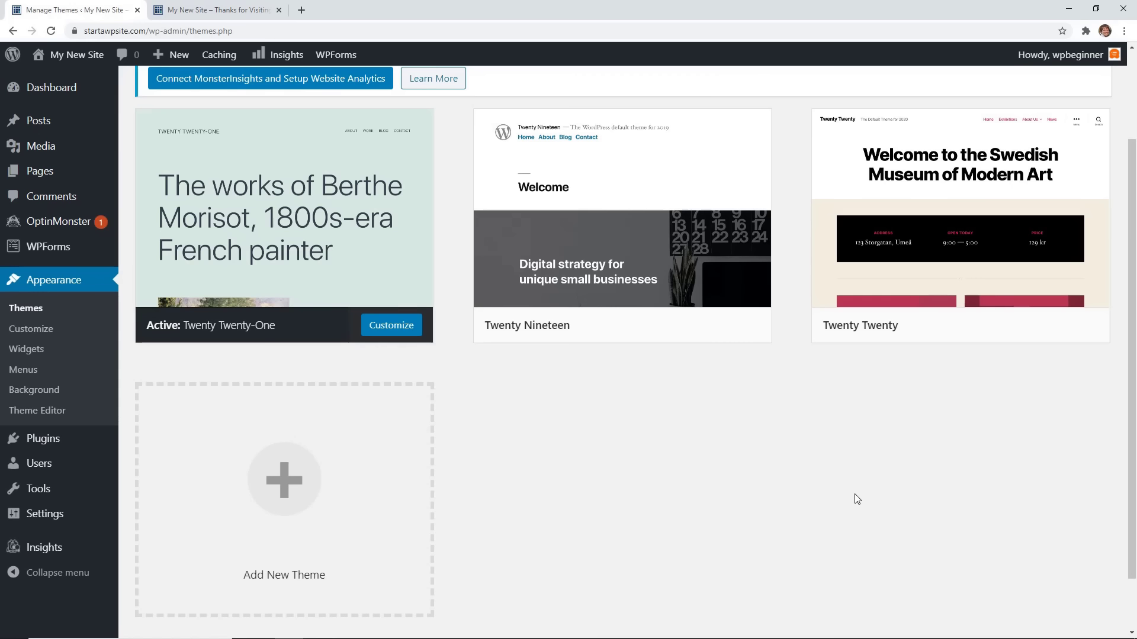
pyautogui.scroll(2, 854, 497)
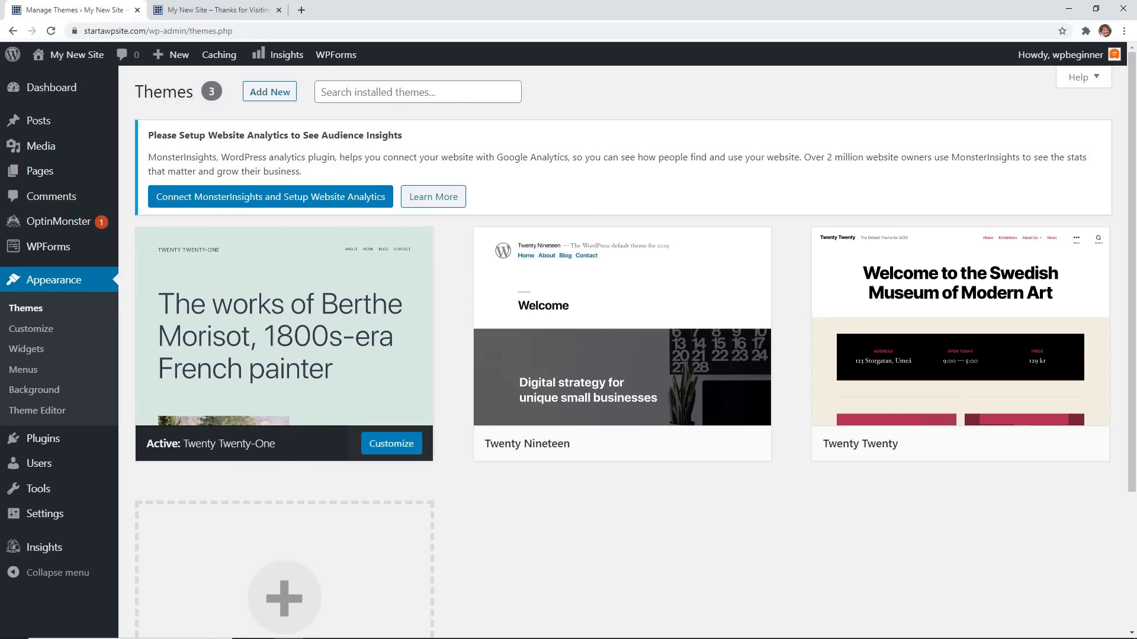
# Open the Add Themes directory and scroll through its listing.
pyautogui.click(270, 97)
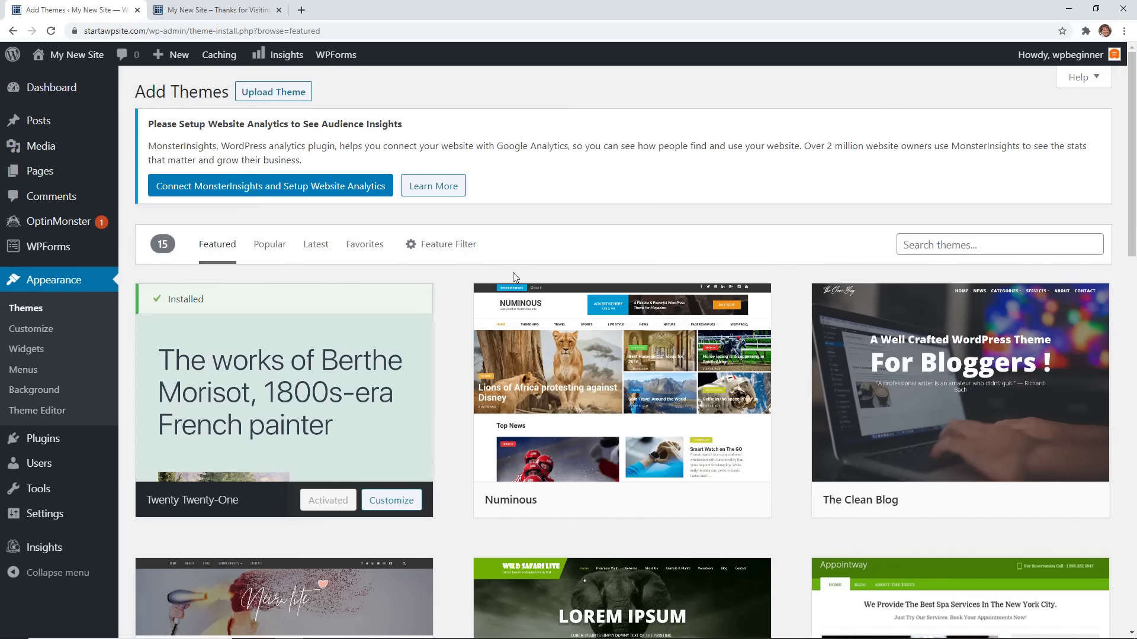
pyautogui.scroll(-3, 787, 328)
pyautogui.scroll(-1, 785, 325)
pyautogui.scroll(4, 784, 325)
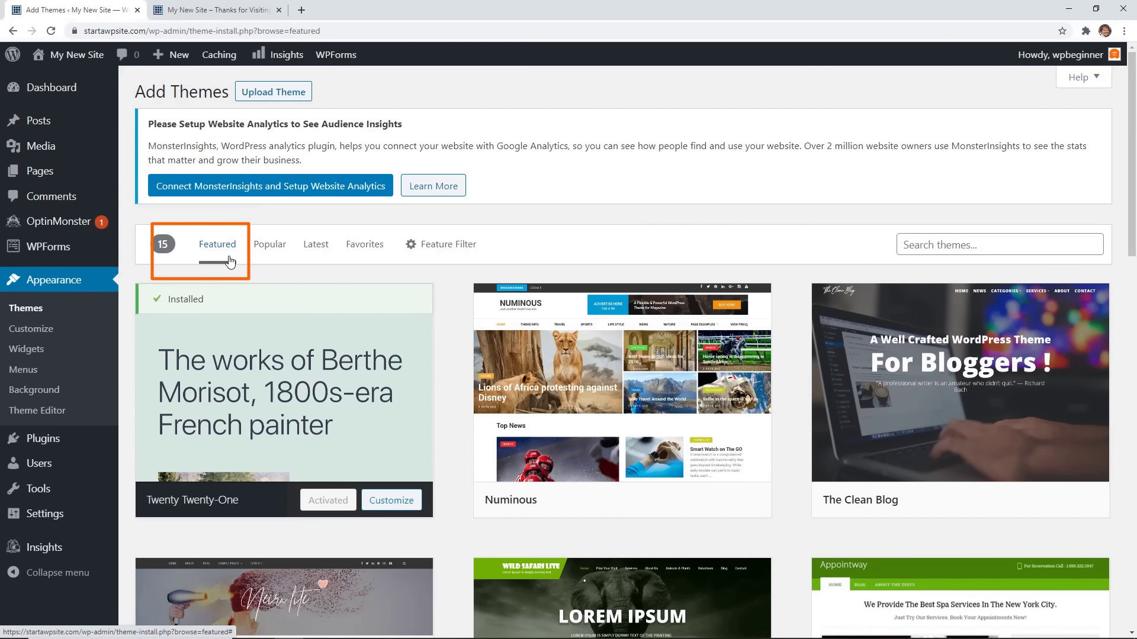
# Browse the Popular themes, open the Feature Filter, then return to Featured themes.
pyautogui.click(270, 244)
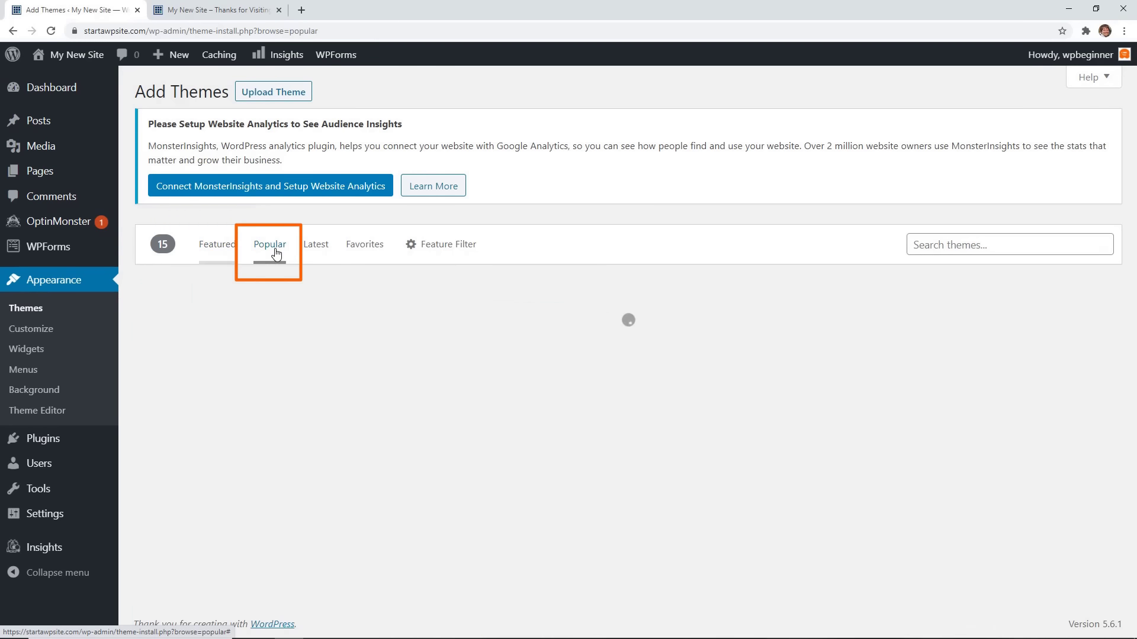
pyautogui.scroll(-1, 358, 322)
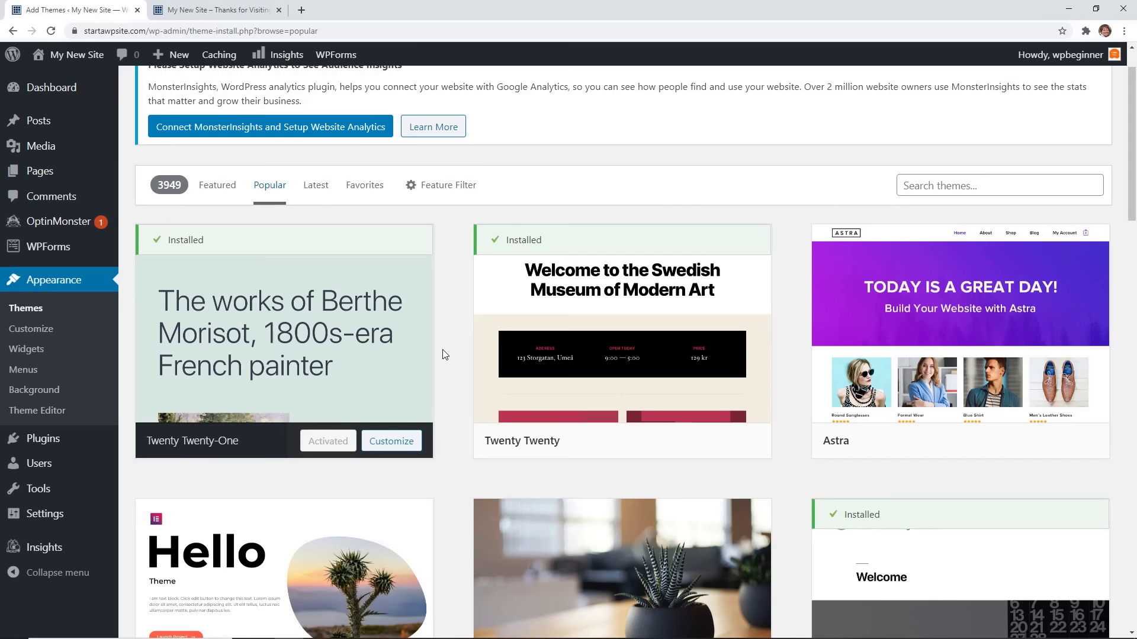
pyautogui.scroll(-1, 452, 350)
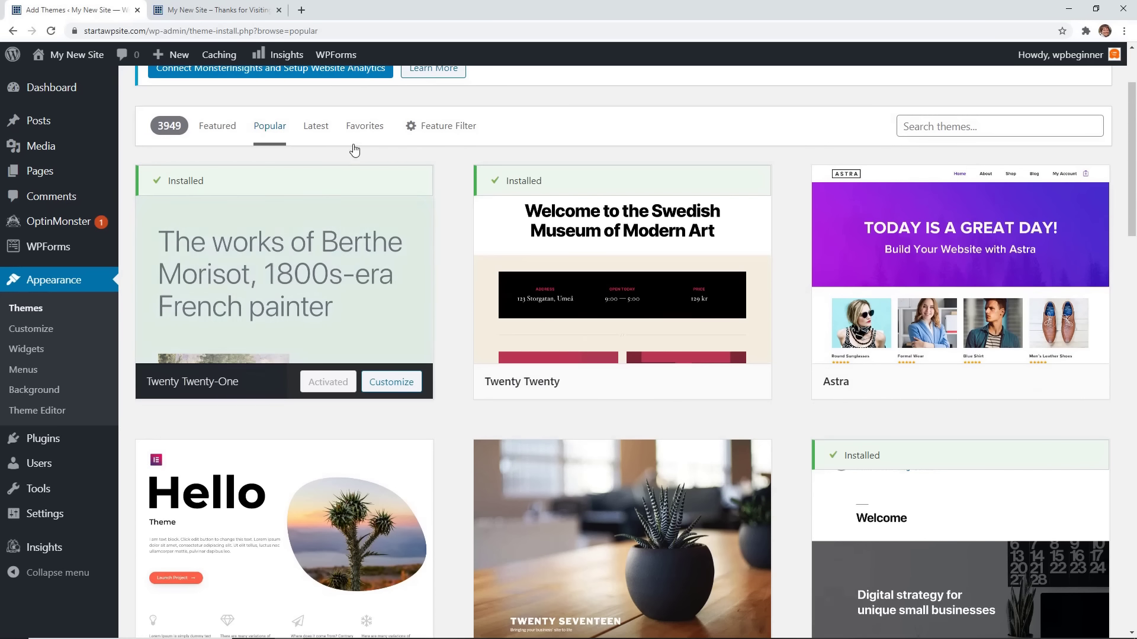
pyautogui.click(434, 136)
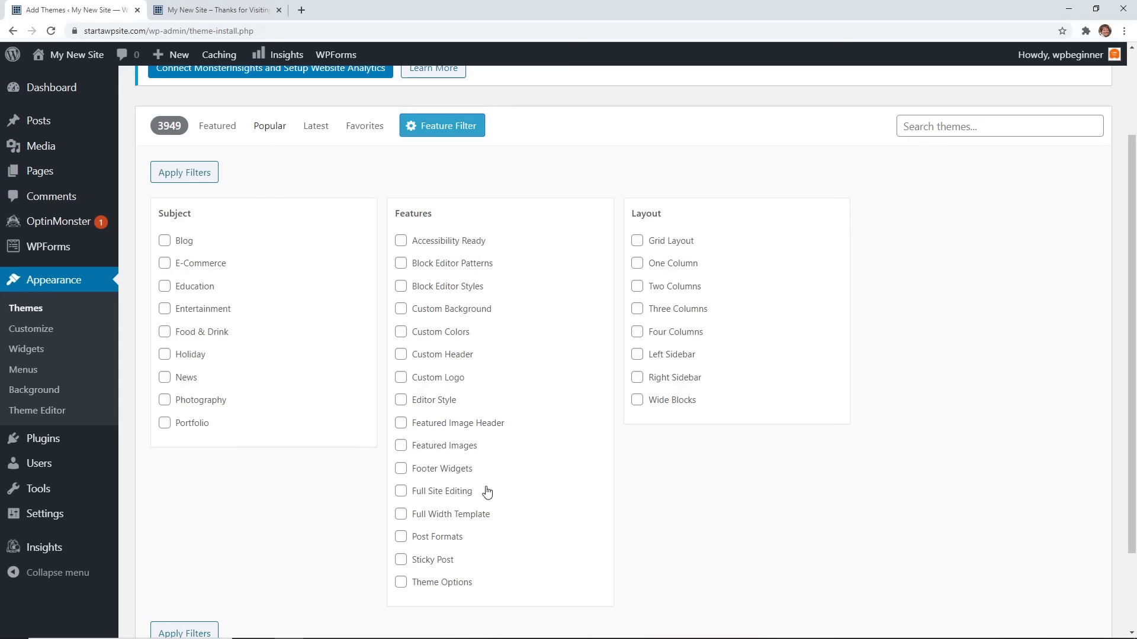
pyautogui.click(217, 133)
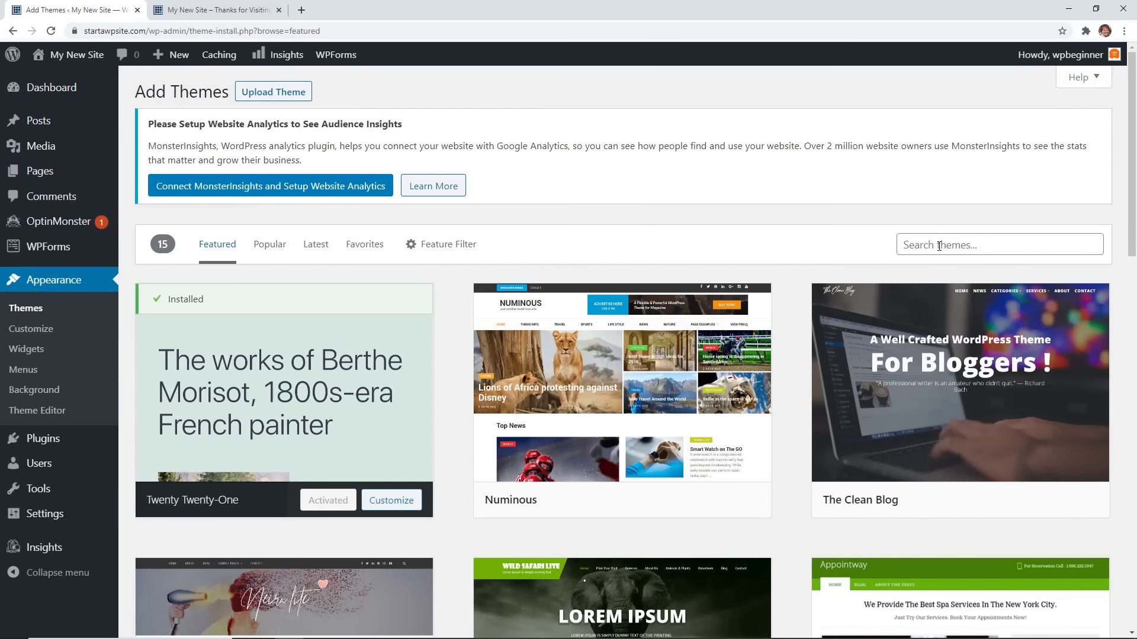
# Search for 'astra', then install and activate the Astra theme.
pyautogui.click(939, 246)
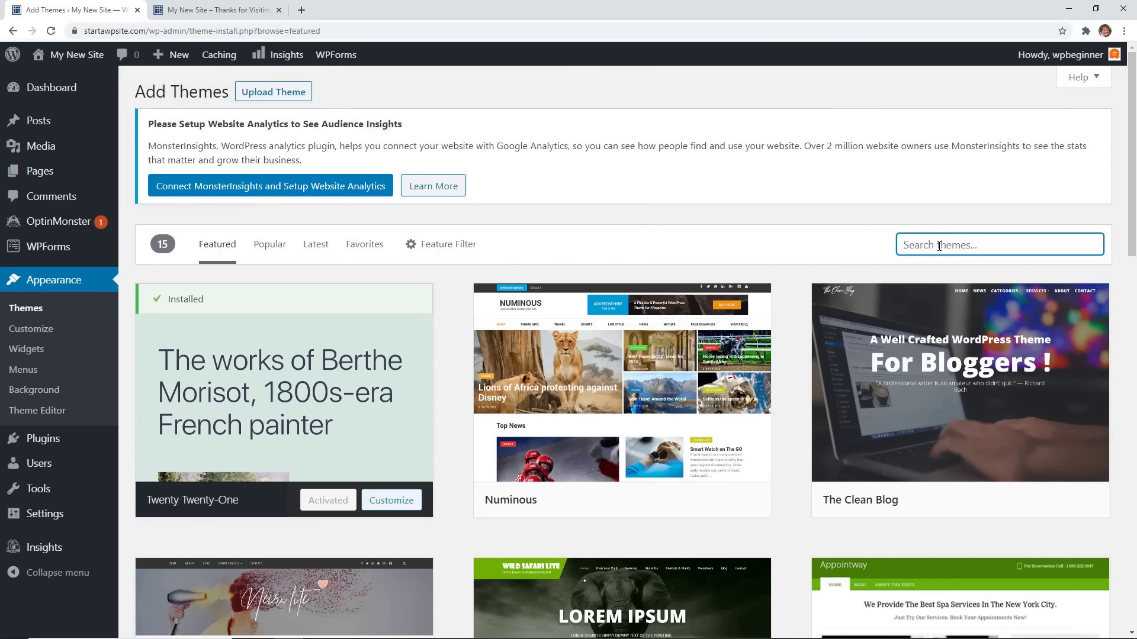
pyautogui.write('astra')
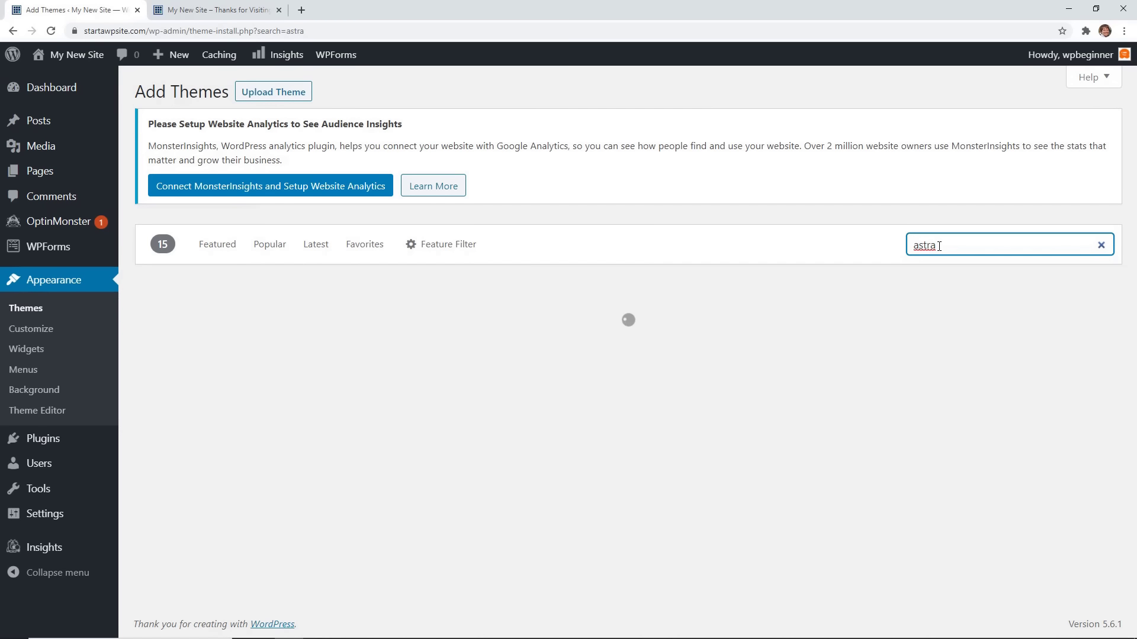
pyautogui.moveTo(257, 434)
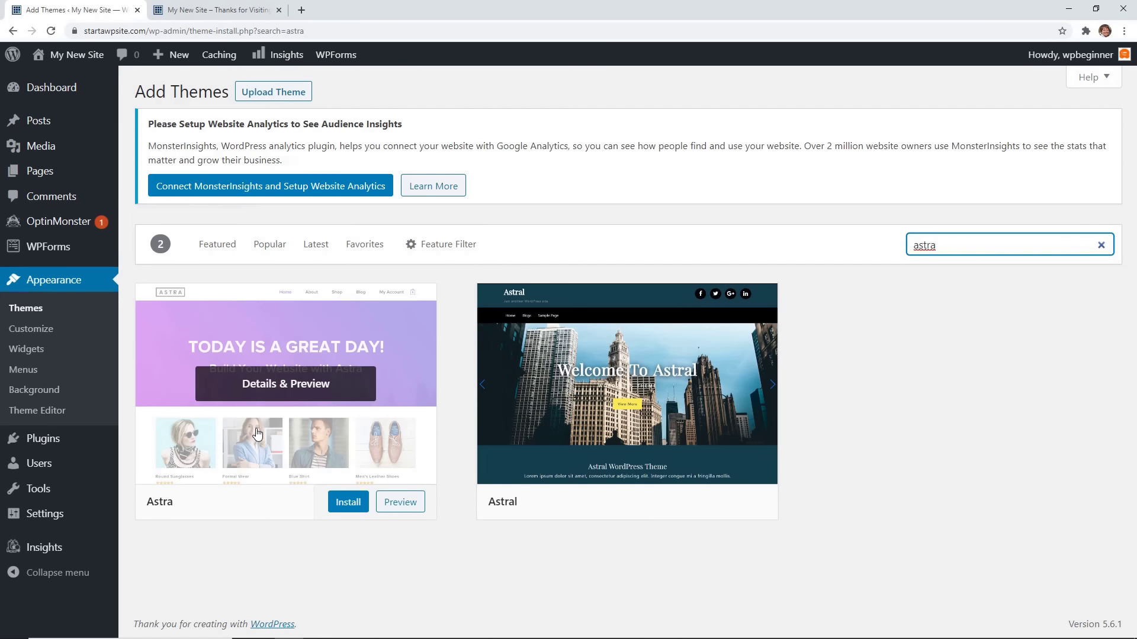
pyautogui.click(348, 504)
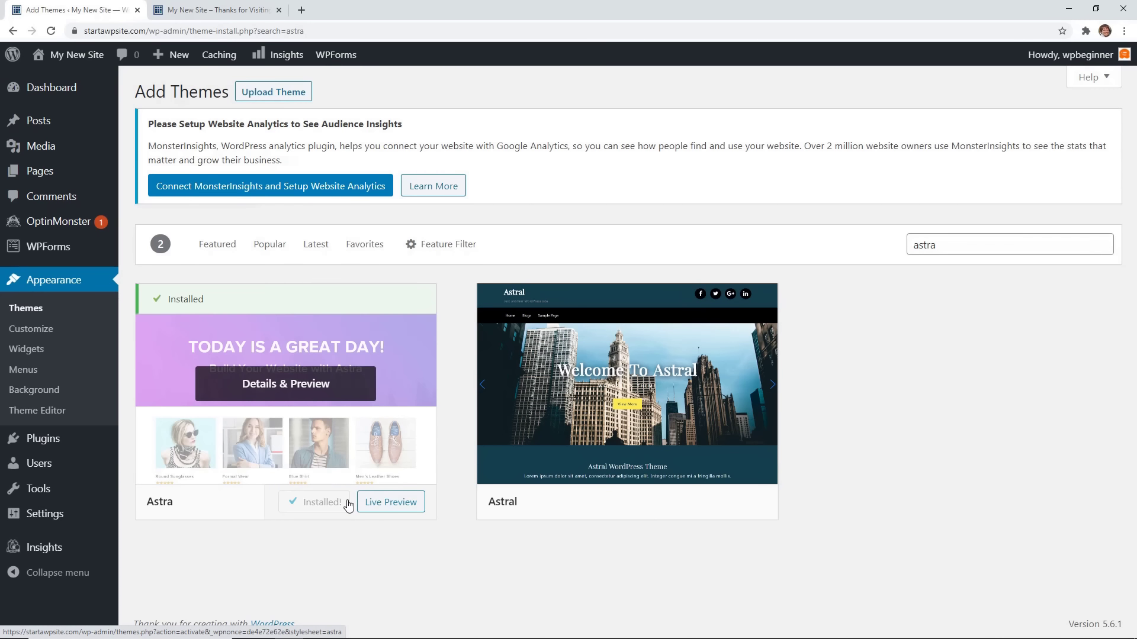
pyautogui.click(348, 504)
# Reload the live site to confirm the Astra layout, then return to the themes page.
pyautogui.click(214, 10)
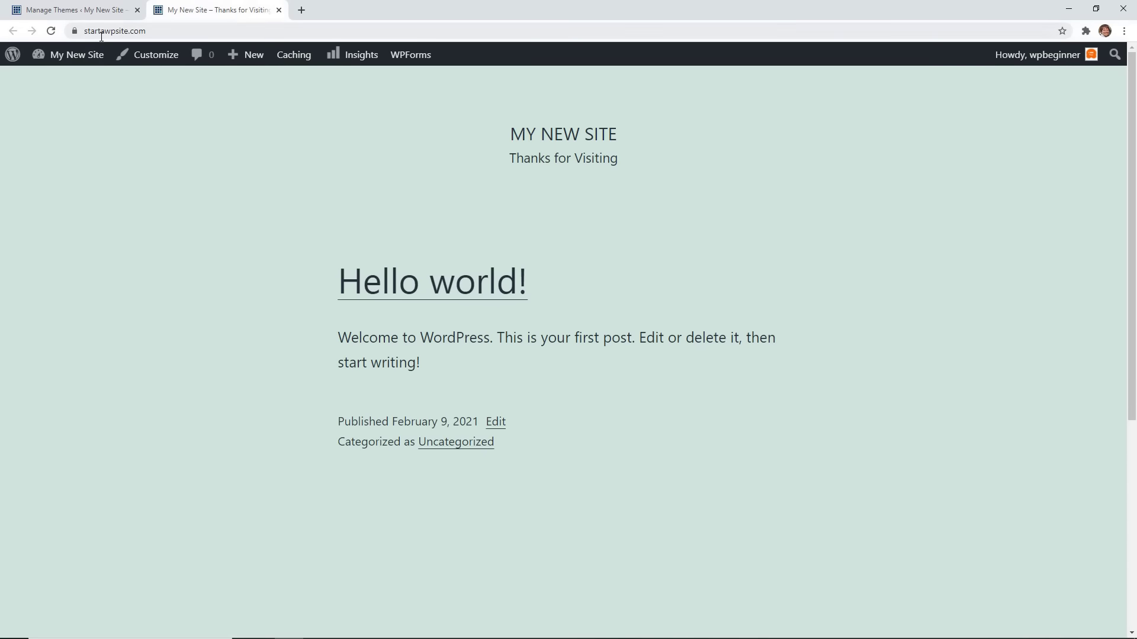
pyautogui.click(48, 33)
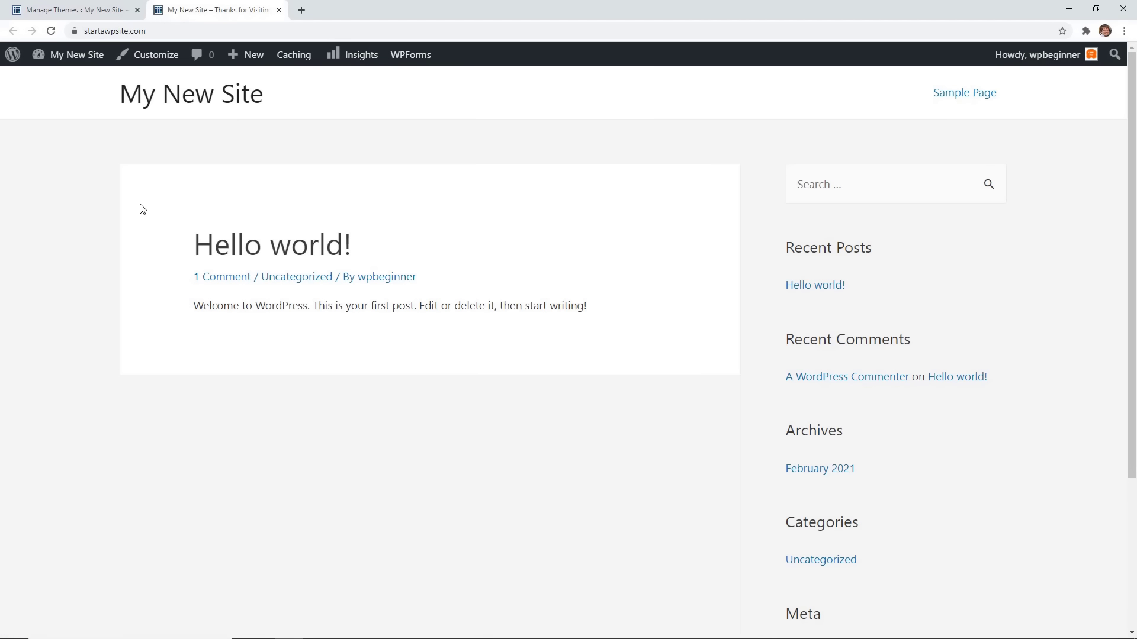
pyautogui.click(79, 11)
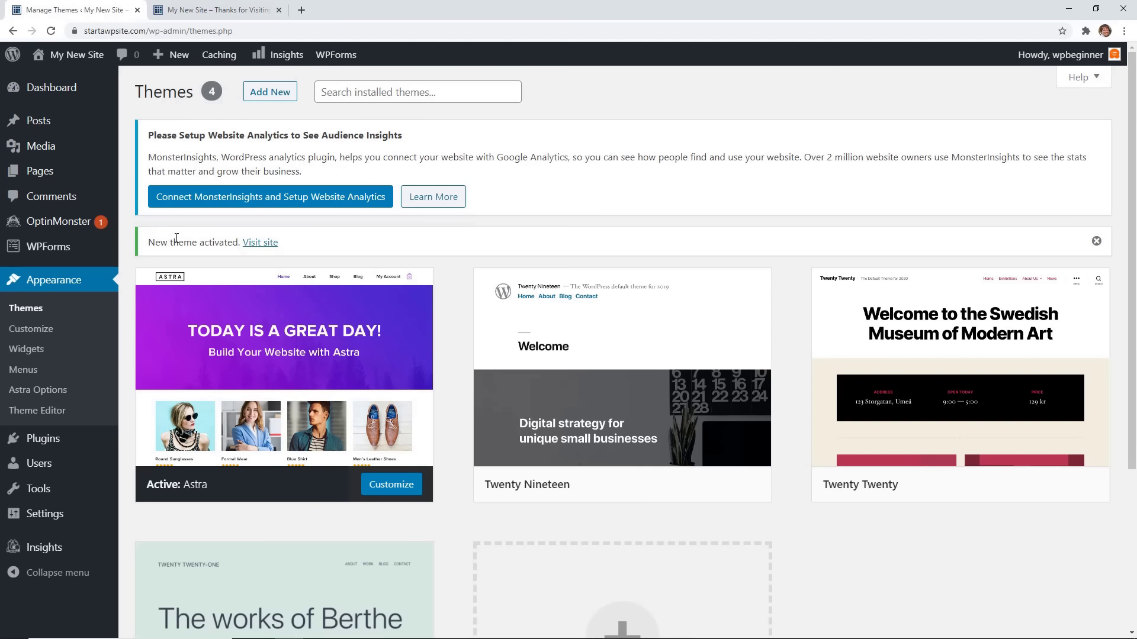
# Search plugins for 'starter template', then install and activate Starter Templates.
pyautogui.moveTo(53, 438)
pyautogui.click(145, 460)
pyautogui.click(919, 237)
pyautogui.write('starter template')
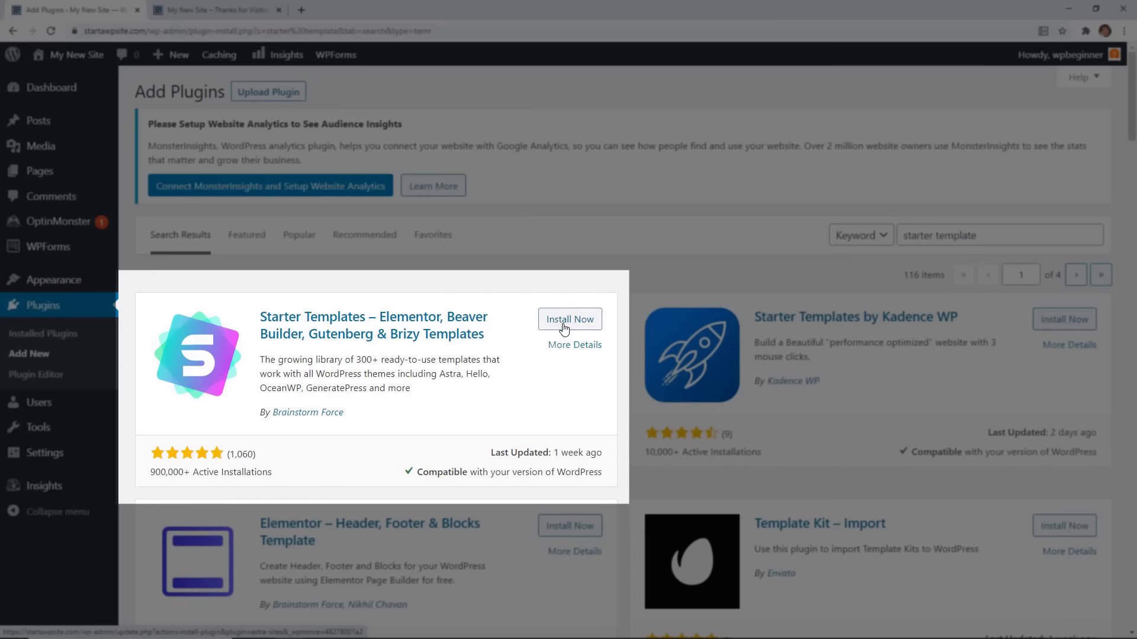
pyautogui.click(563, 325)
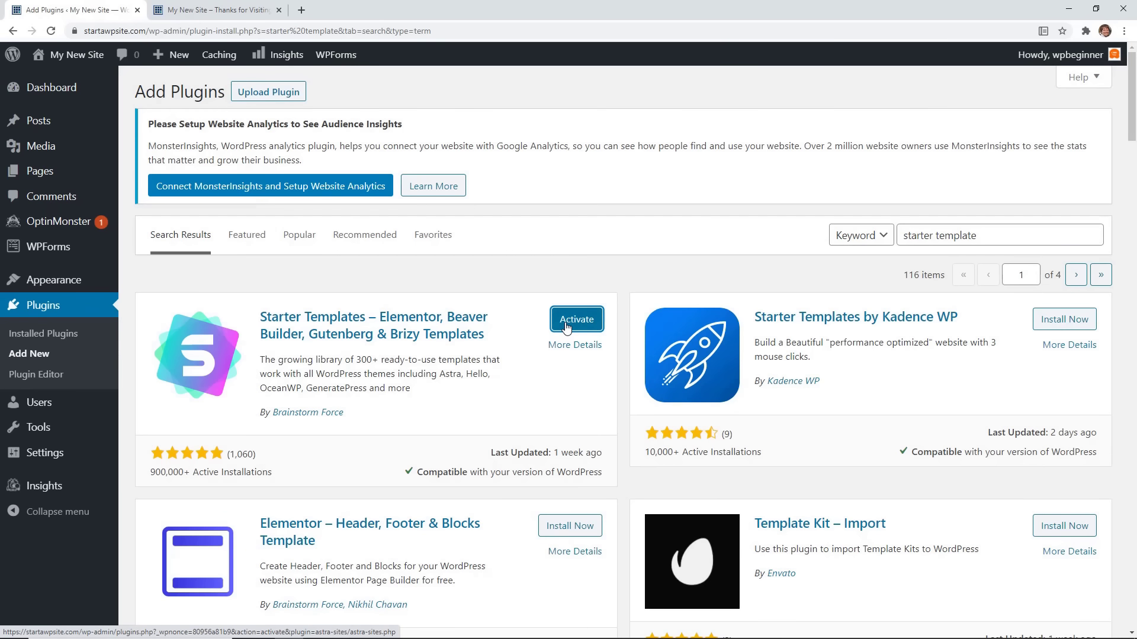
pyautogui.click(565, 324)
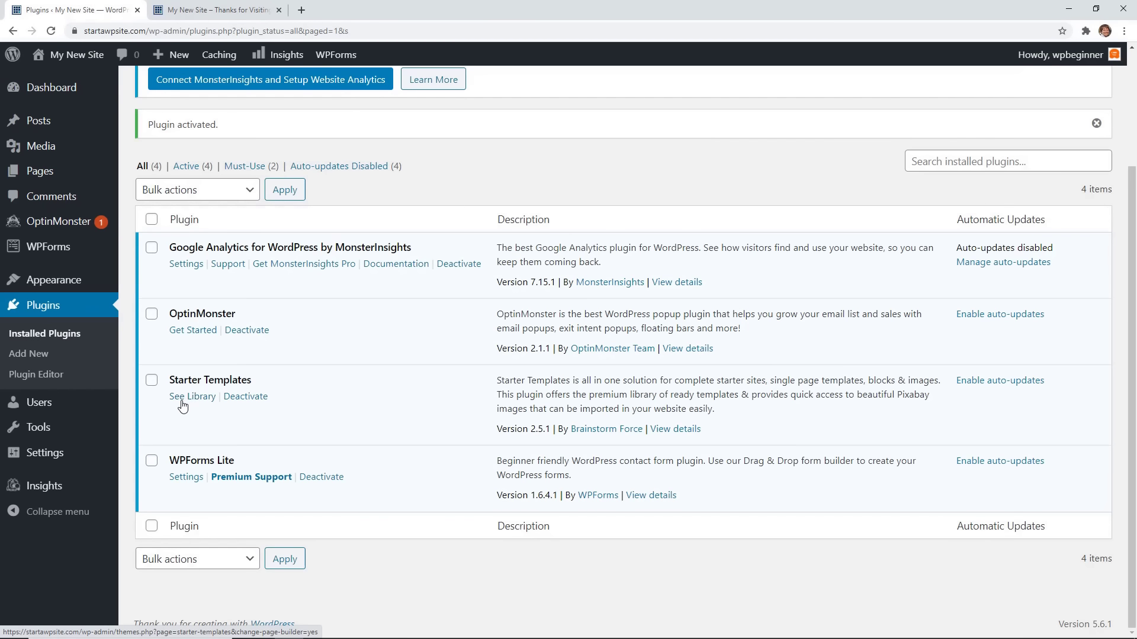
# Open Appearance > Starter Templates to reach the page builder choice.
pyautogui.scroll(1, 183, 406)
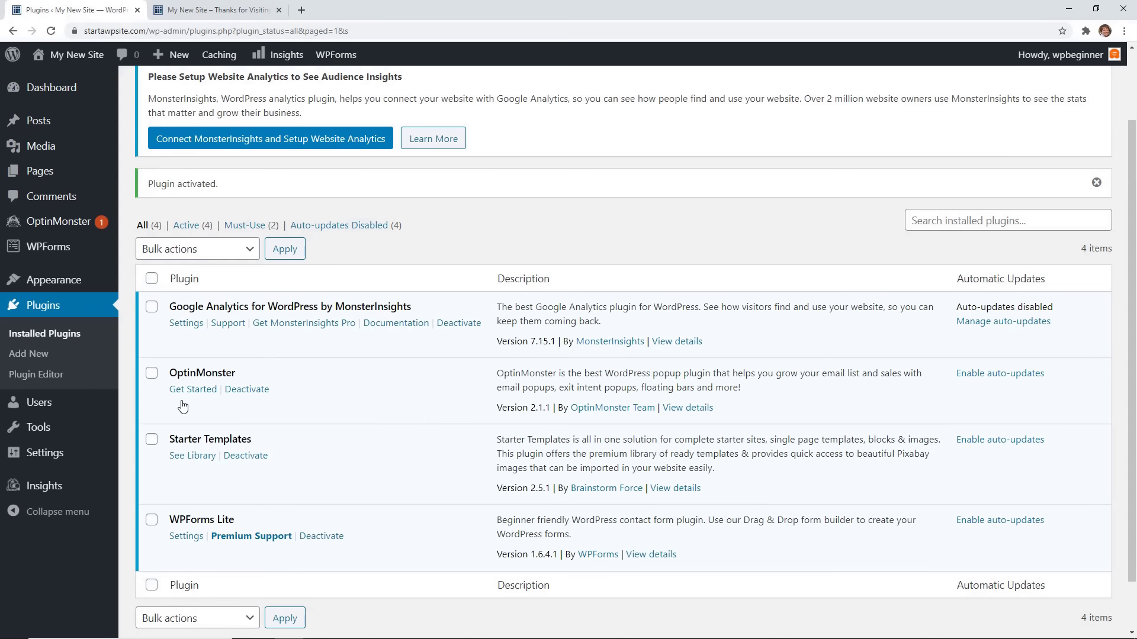
pyautogui.moveTo(79, 283)
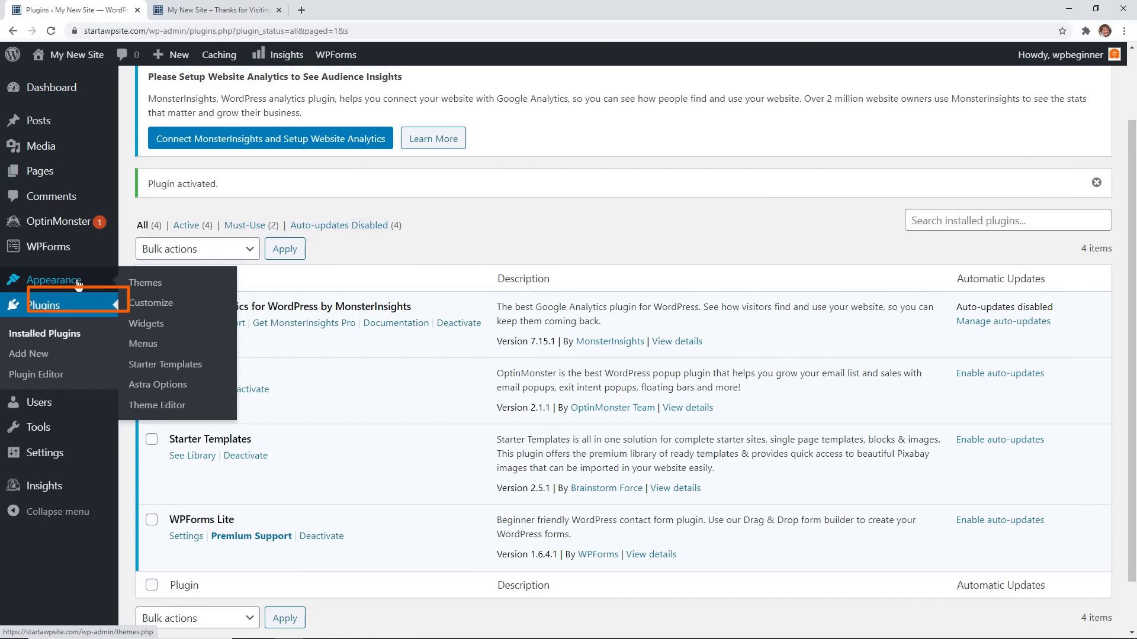
pyautogui.click(161, 362)
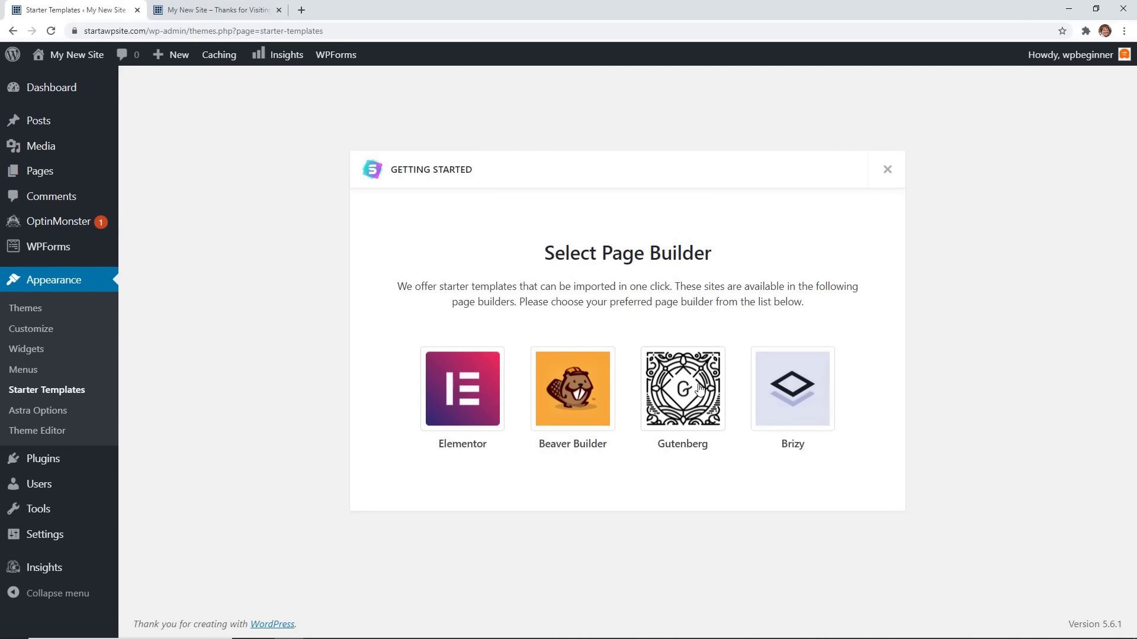
# Pick Gutenberg as page builder, scroll the template grid, and open Gardening & Landscaping.
pyautogui.click(698, 390)
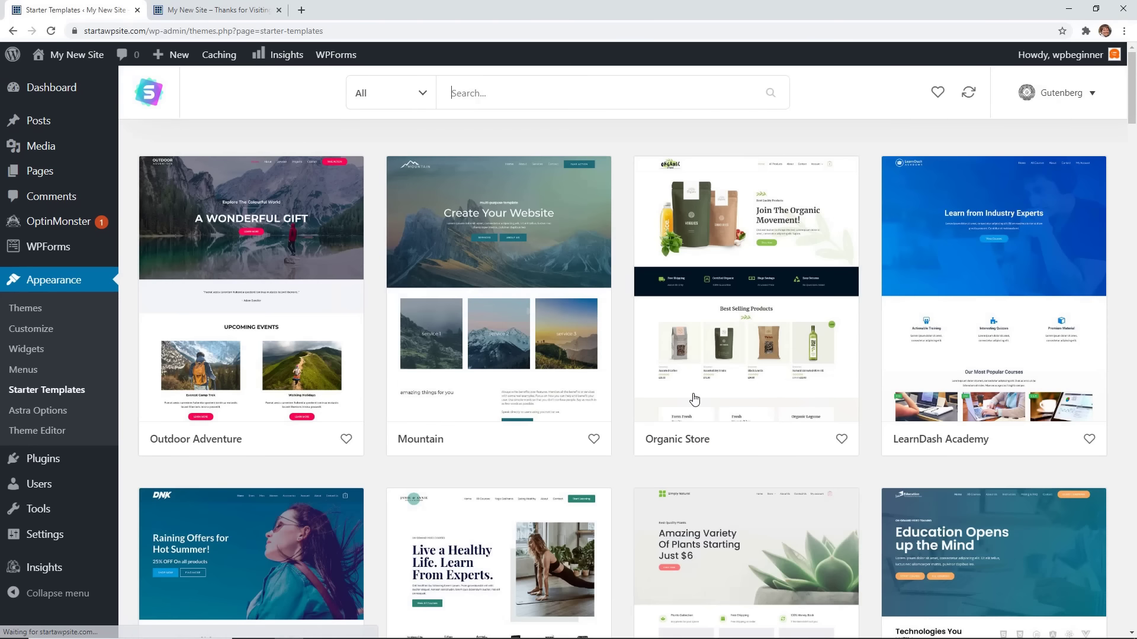
pyautogui.scroll(-2, 624, 482)
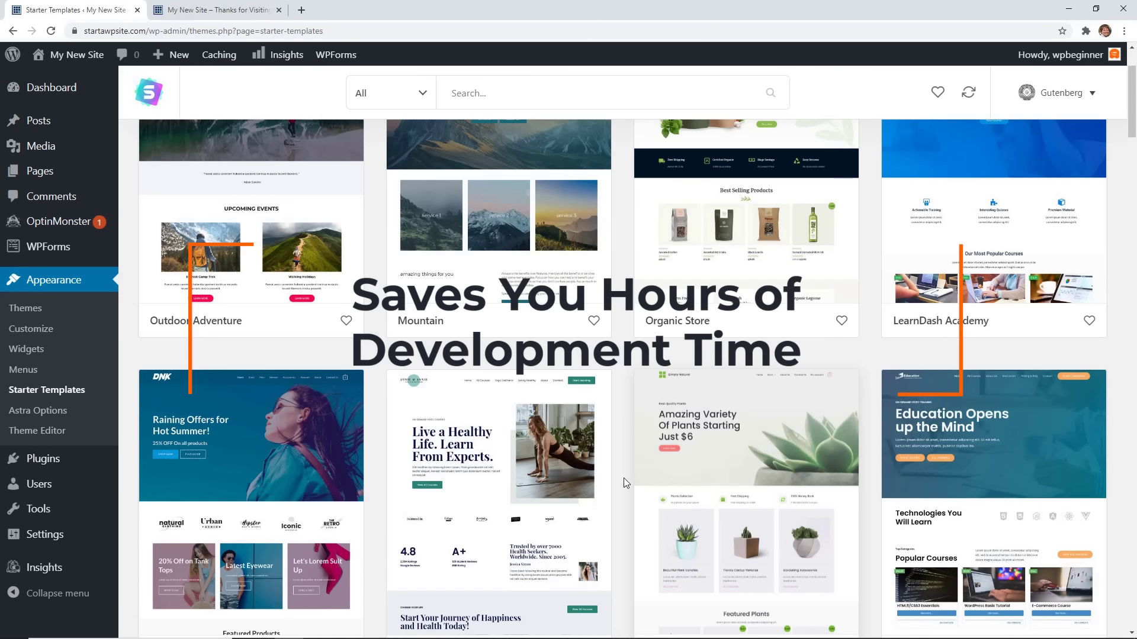
pyautogui.scroll(-6, 623, 478)
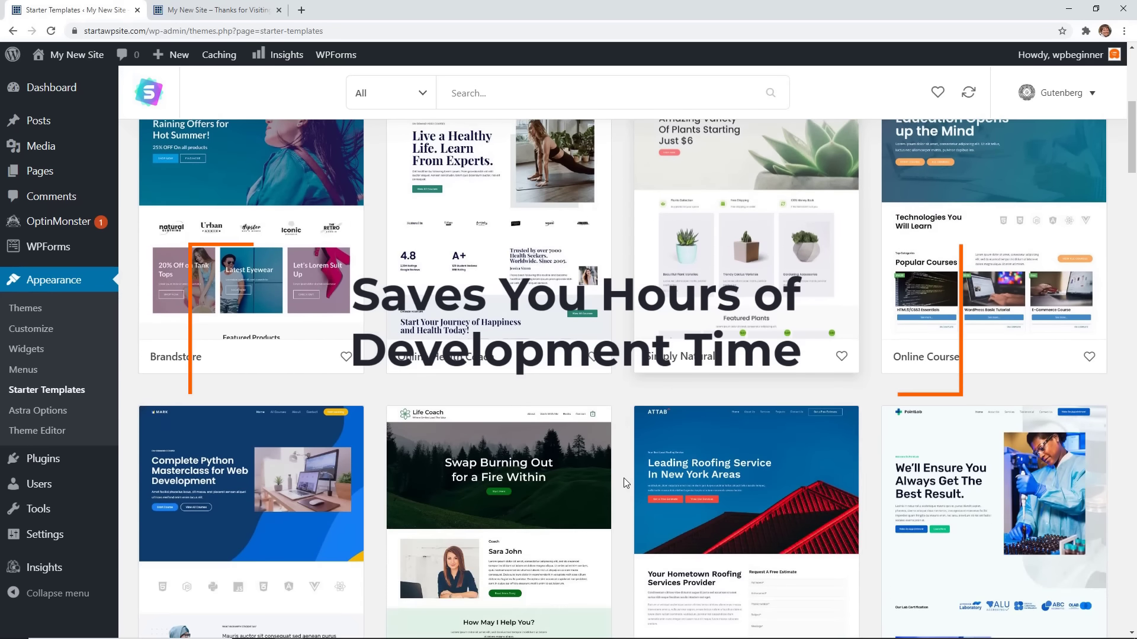
pyautogui.scroll(-3, 624, 478)
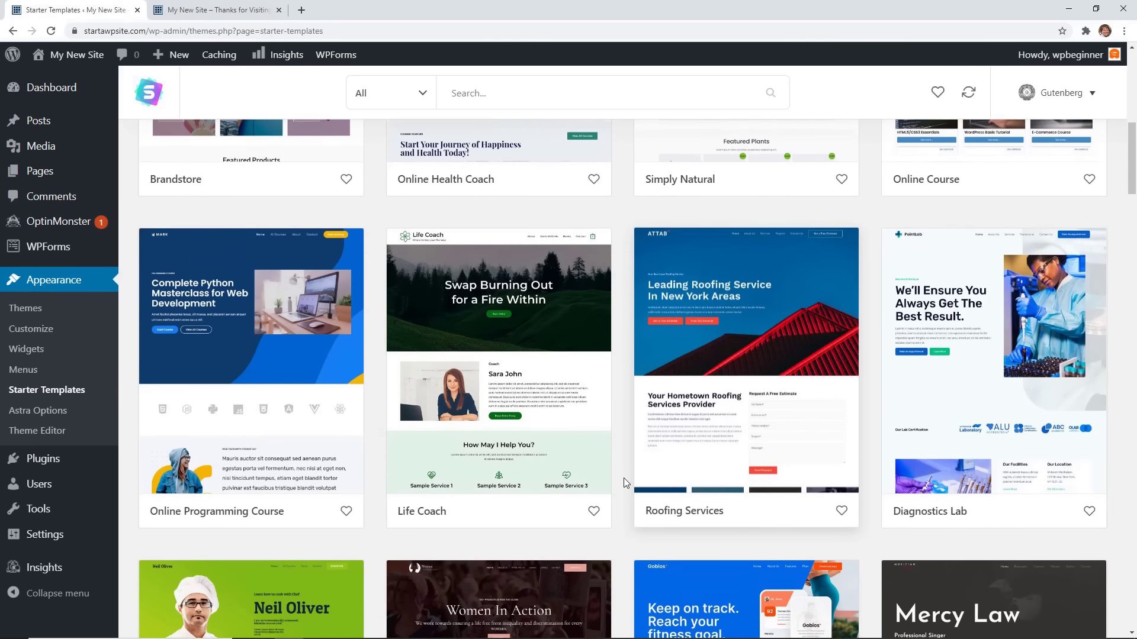
pyautogui.scroll(-3, 623, 478)
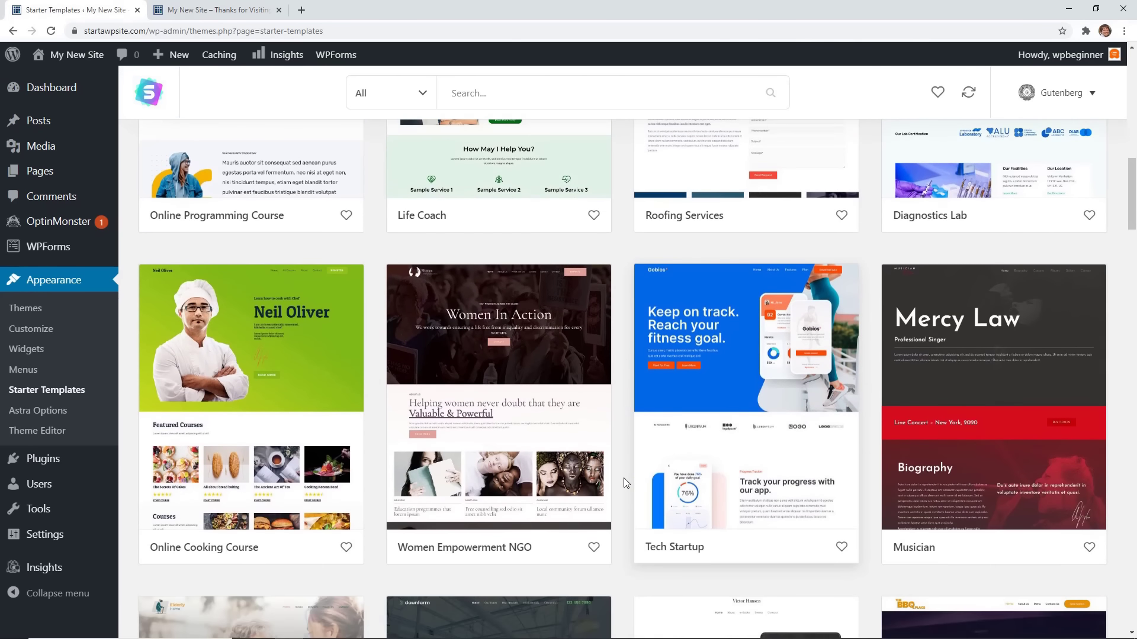
pyautogui.scroll(-5, 624, 478)
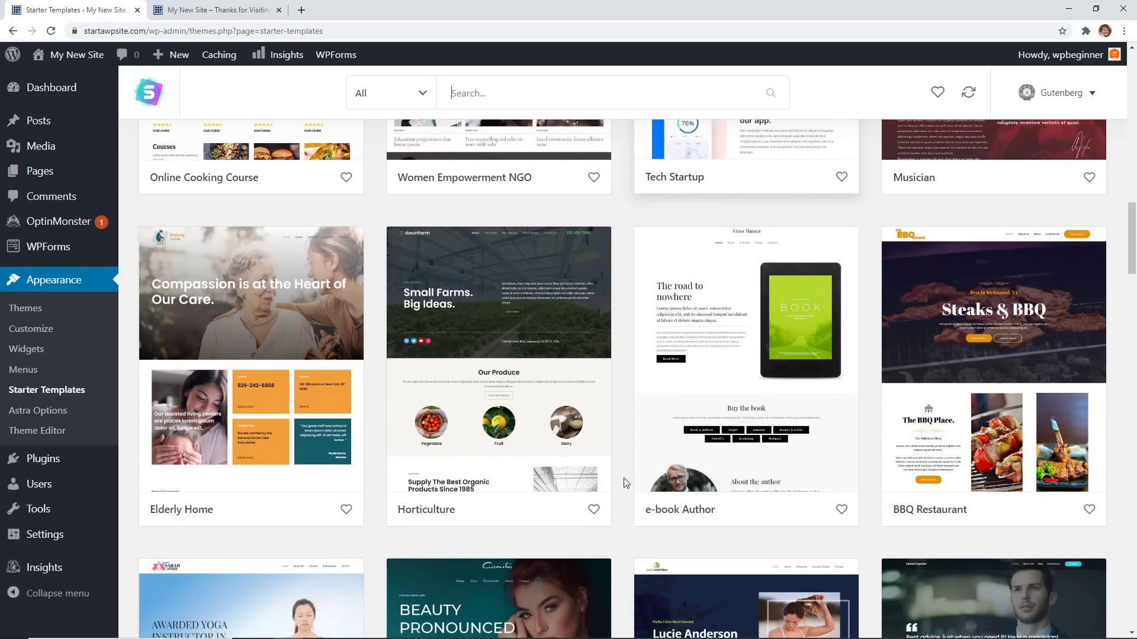
pyautogui.scroll(-3, 623, 478)
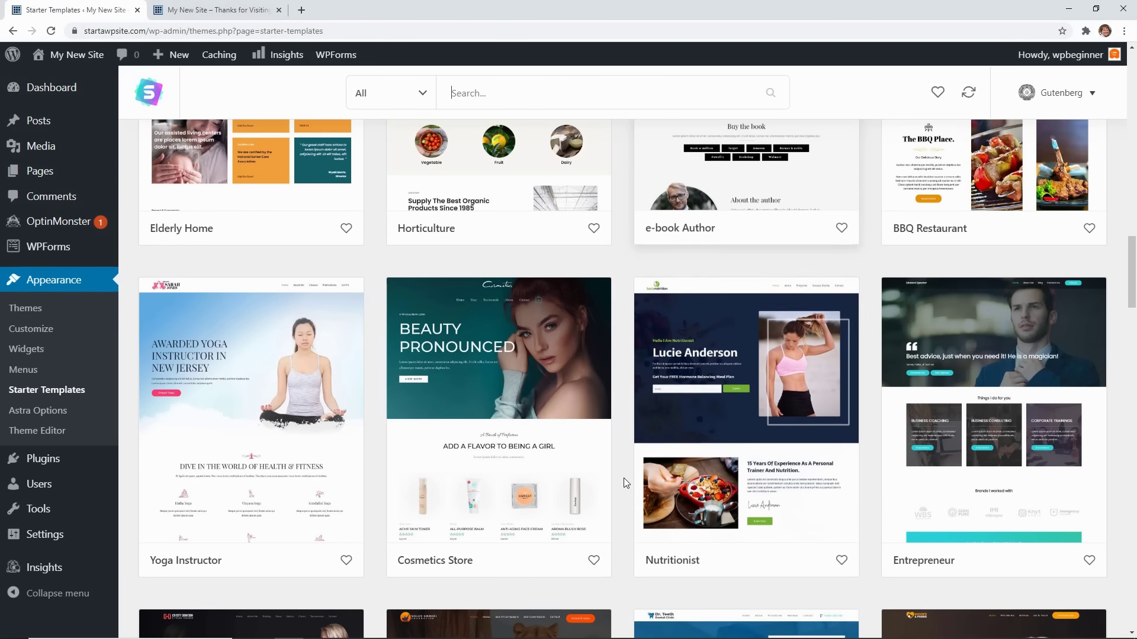
pyautogui.scroll(-4, 624, 478)
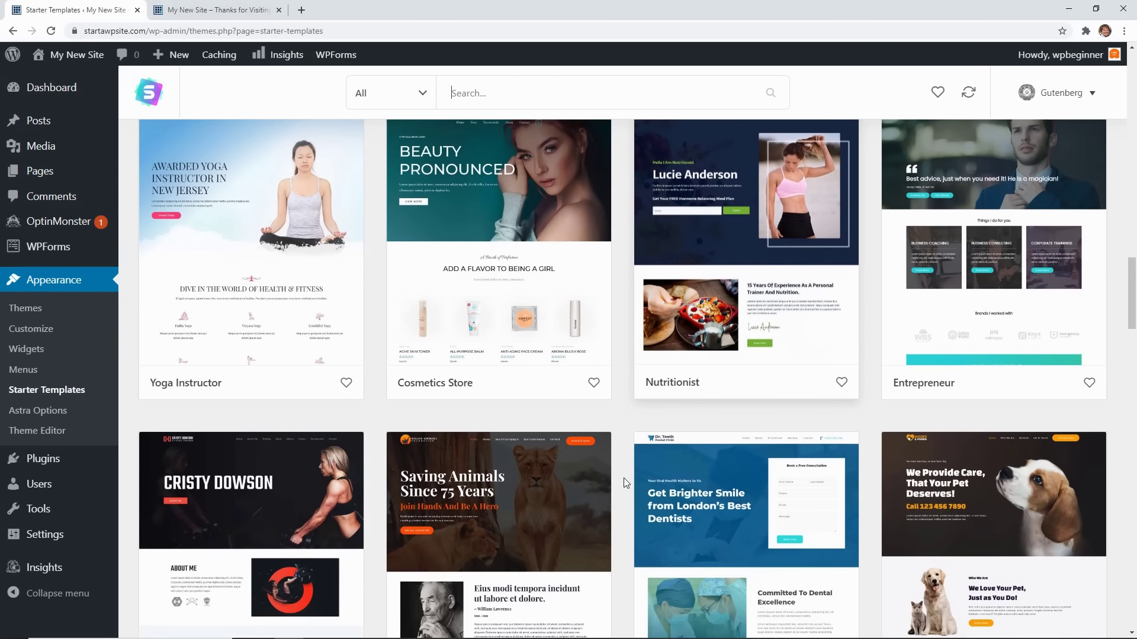
pyautogui.scroll(-3, 624, 478)
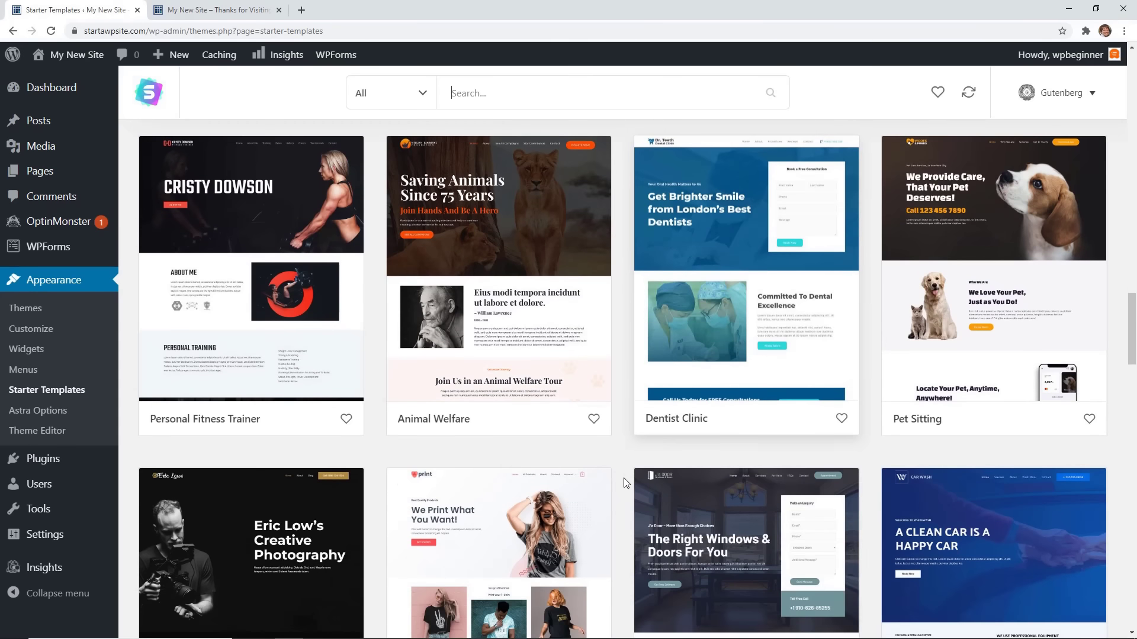
pyautogui.scroll(-8, 623, 478)
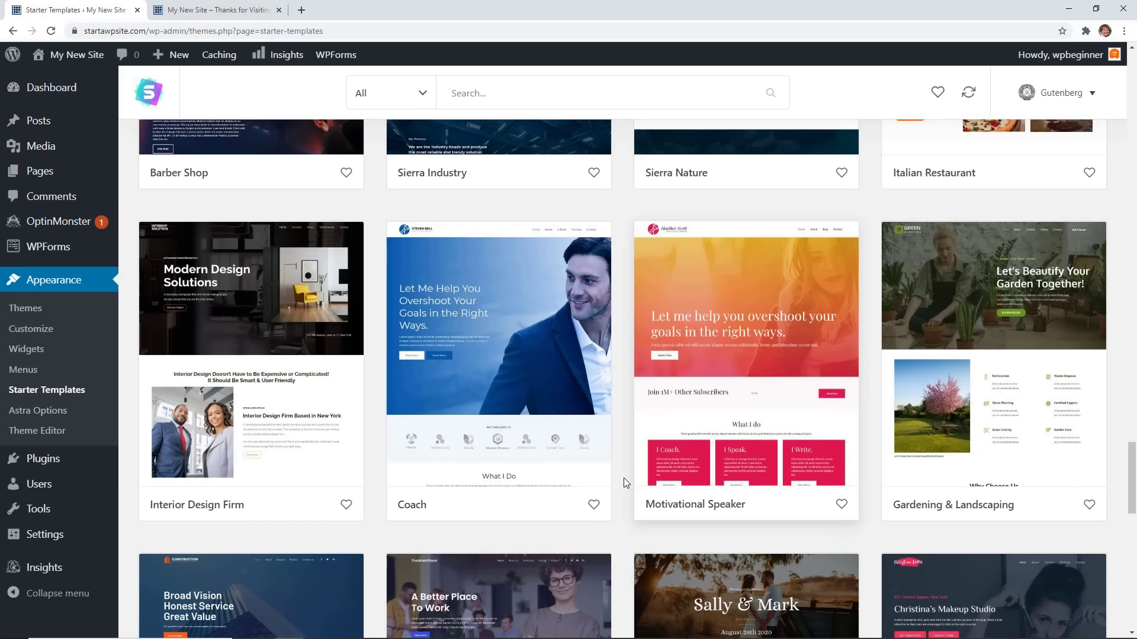
pyautogui.click(980, 330)
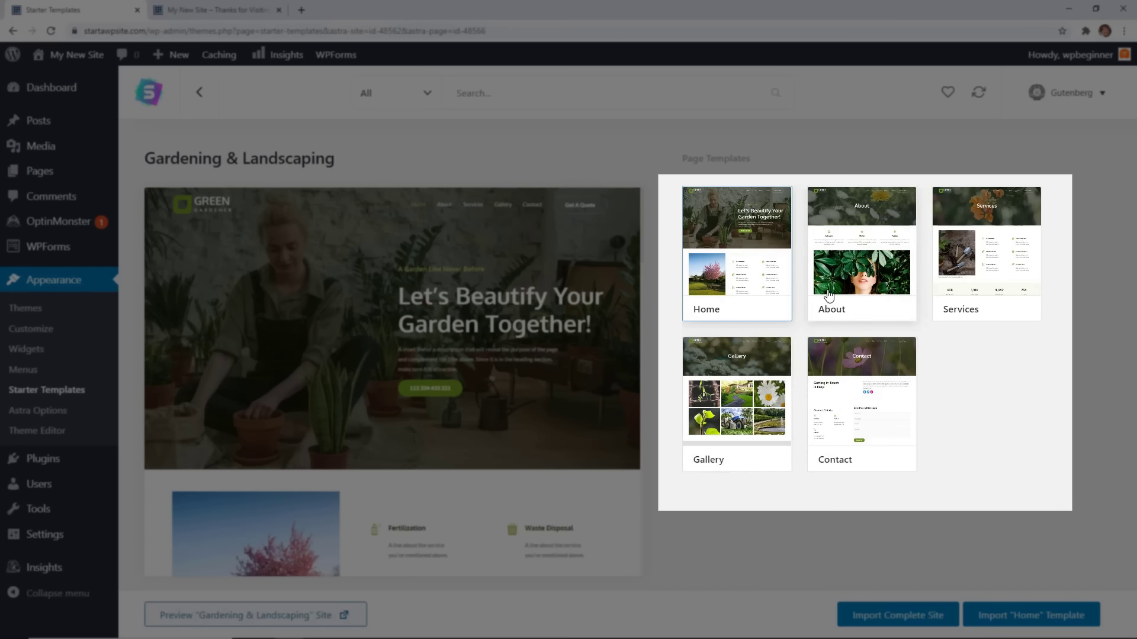
# Preview the About, Services, Contact, Gallery and Home templates, then launch the full demo.
pyautogui.click(897, 279)
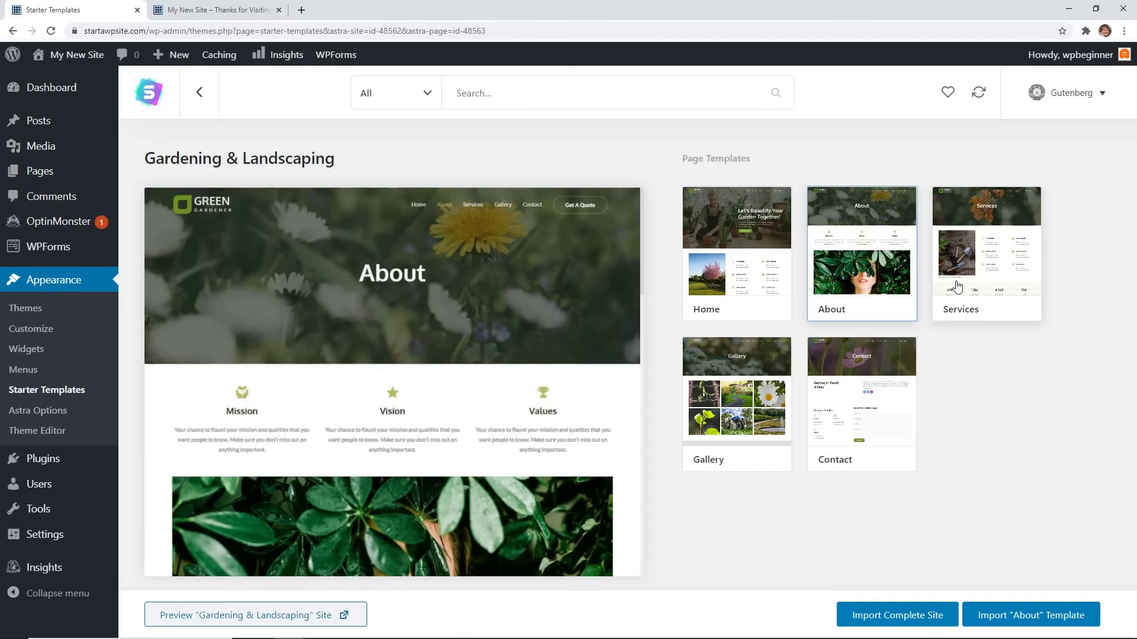
pyautogui.click(954, 275)
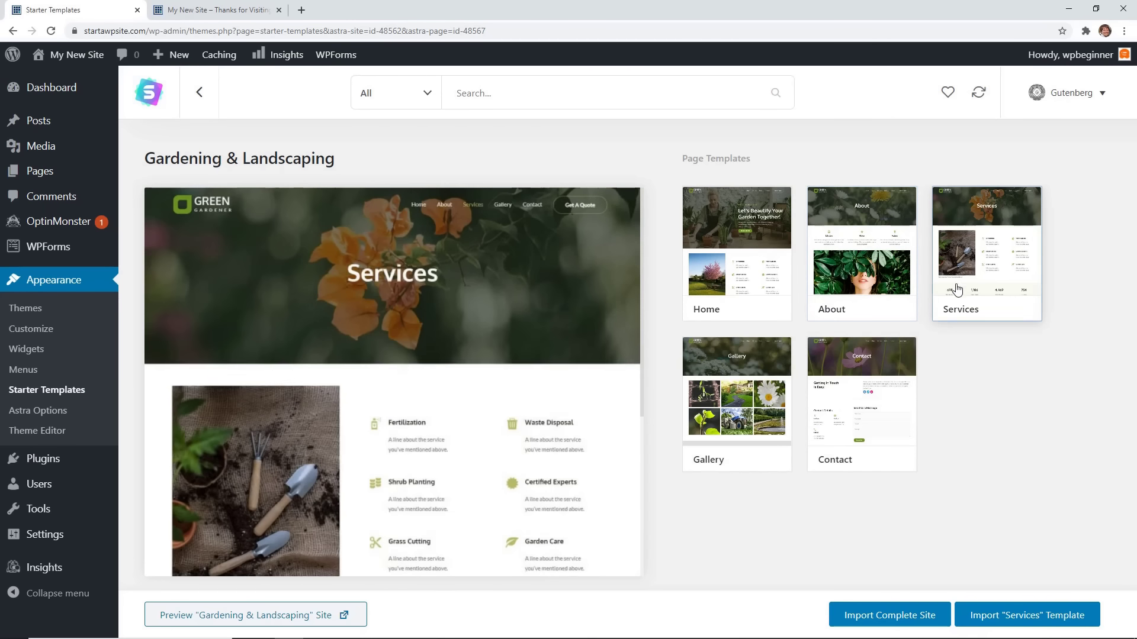
pyautogui.click(882, 402)
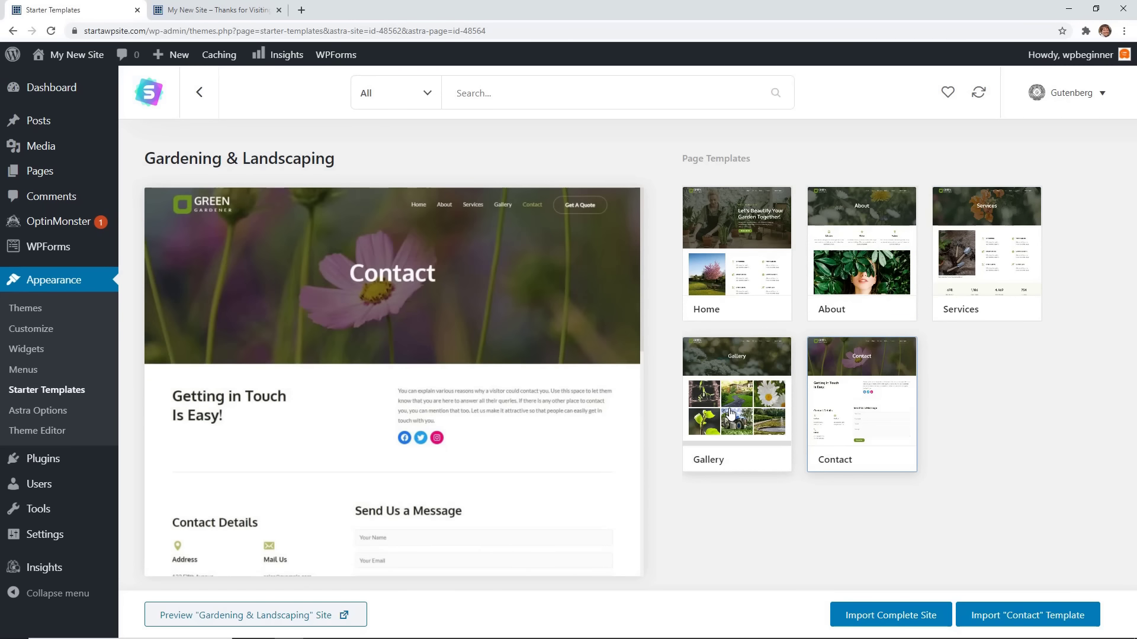
pyautogui.click(752, 408)
pyautogui.click(747, 314)
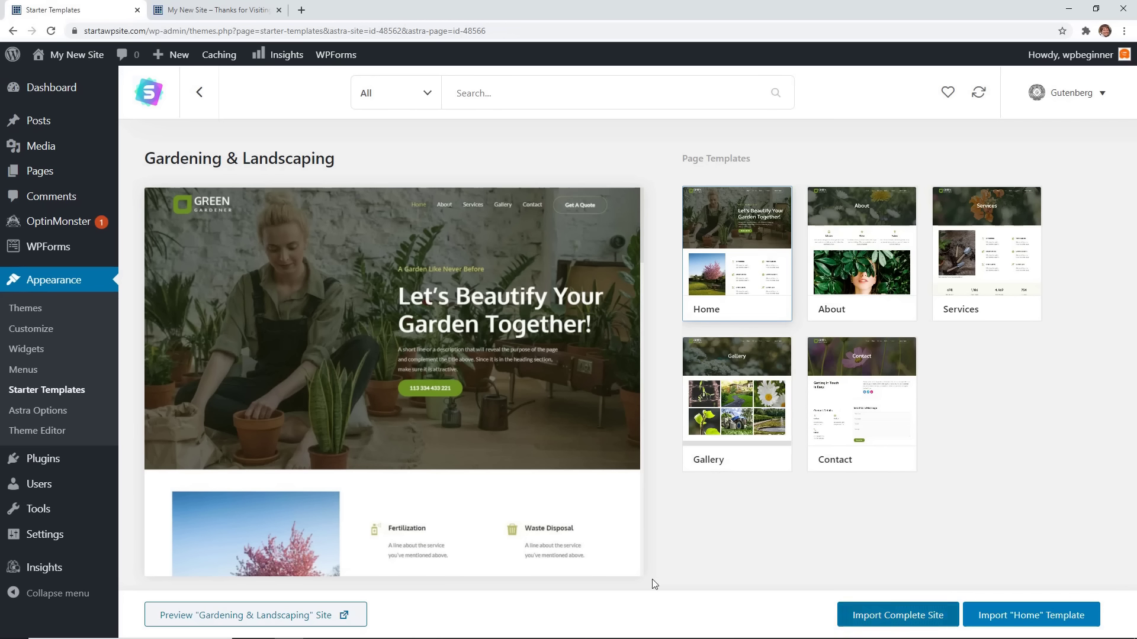
pyautogui.click(275, 617)
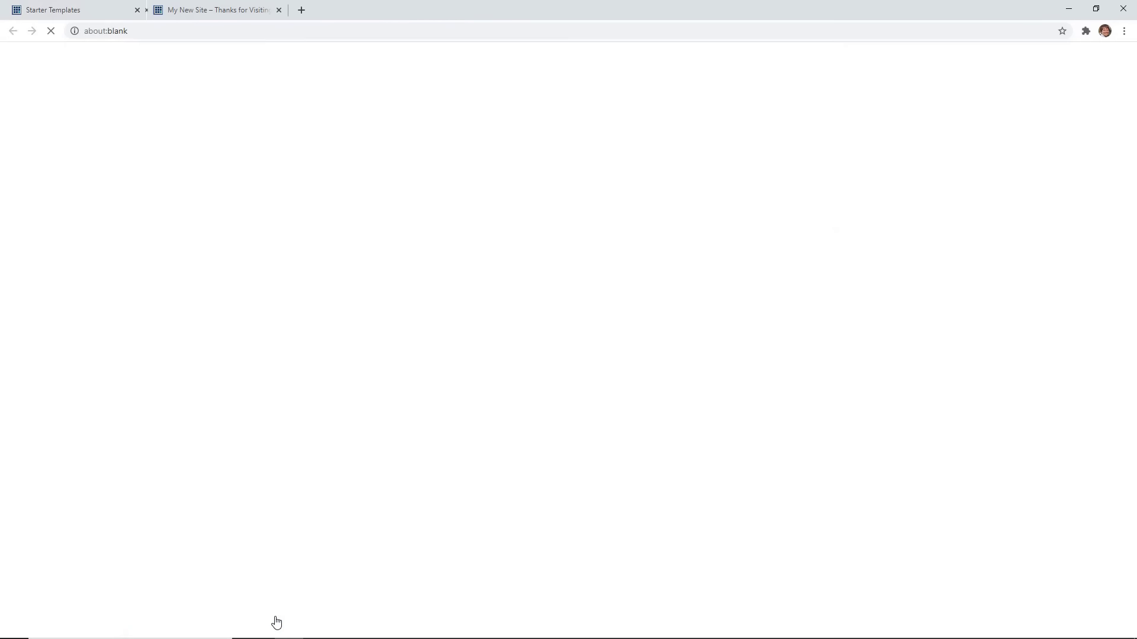
# Scroll through the Gardening & Landscaping demo site, then close its tab.
pyautogui.scroll(-15, 385, 394)
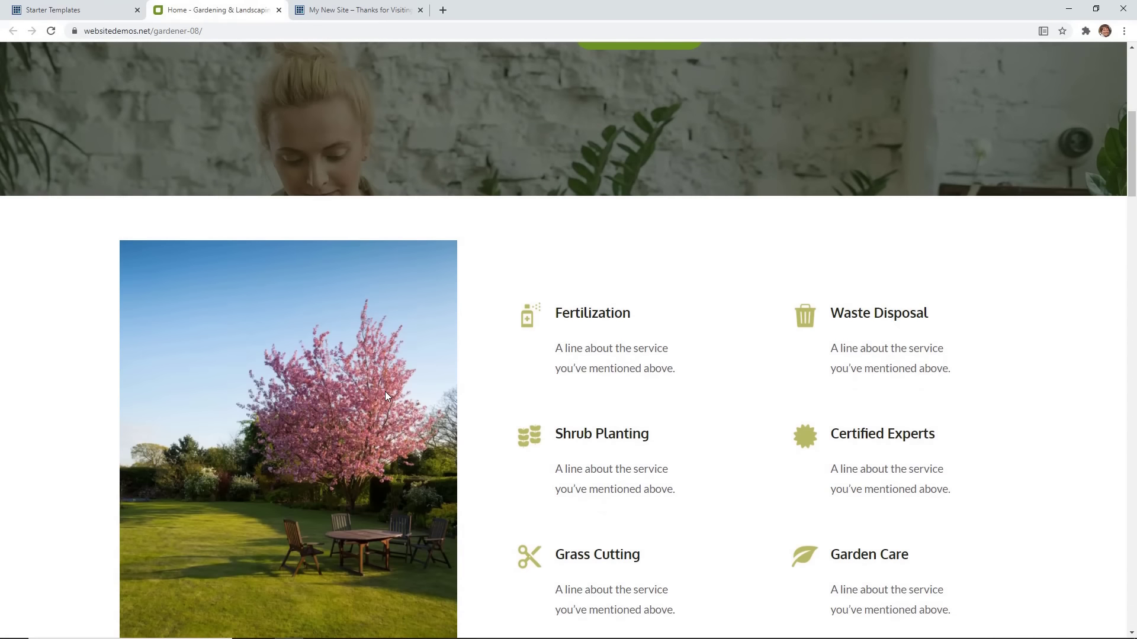
pyautogui.scroll(15, 385, 395)
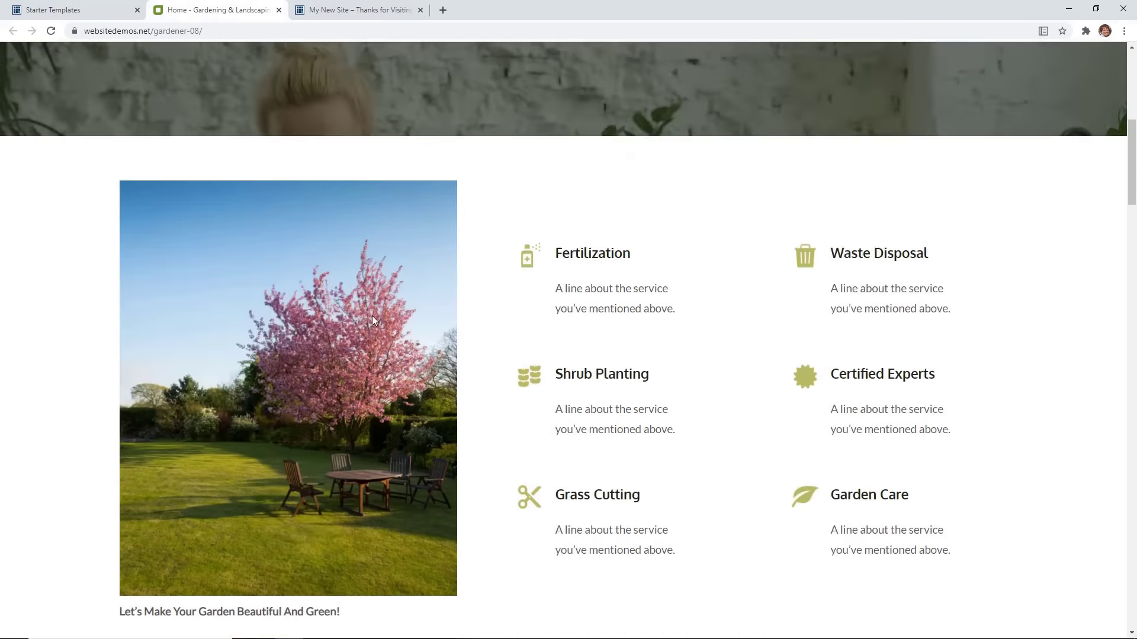
pyautogui.click(278, 10)
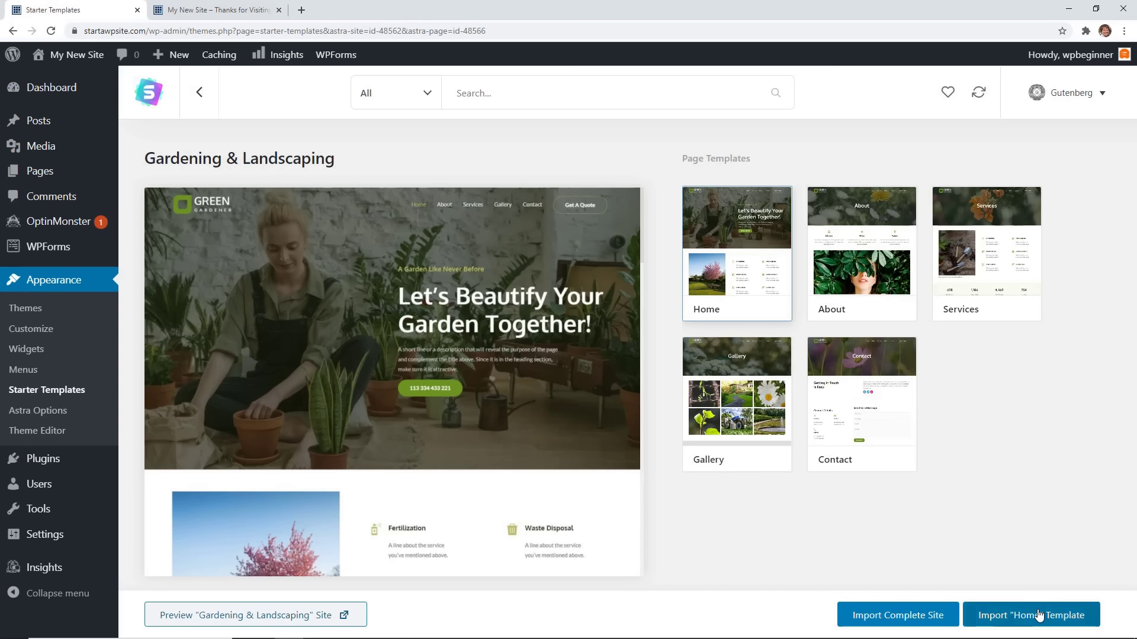
# Preview the About, Services and Home page templates of Gardening & Landscaping.
pyautogui.click(847, 305)
pyautogui.click(980, 308)
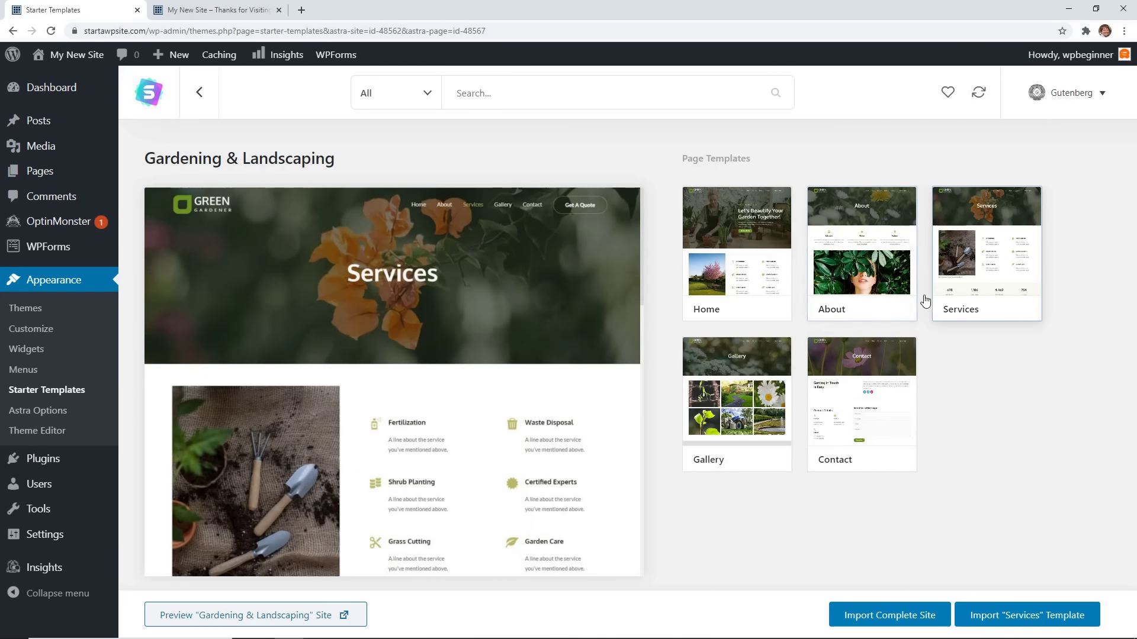
pyautogui.click(765, 289)
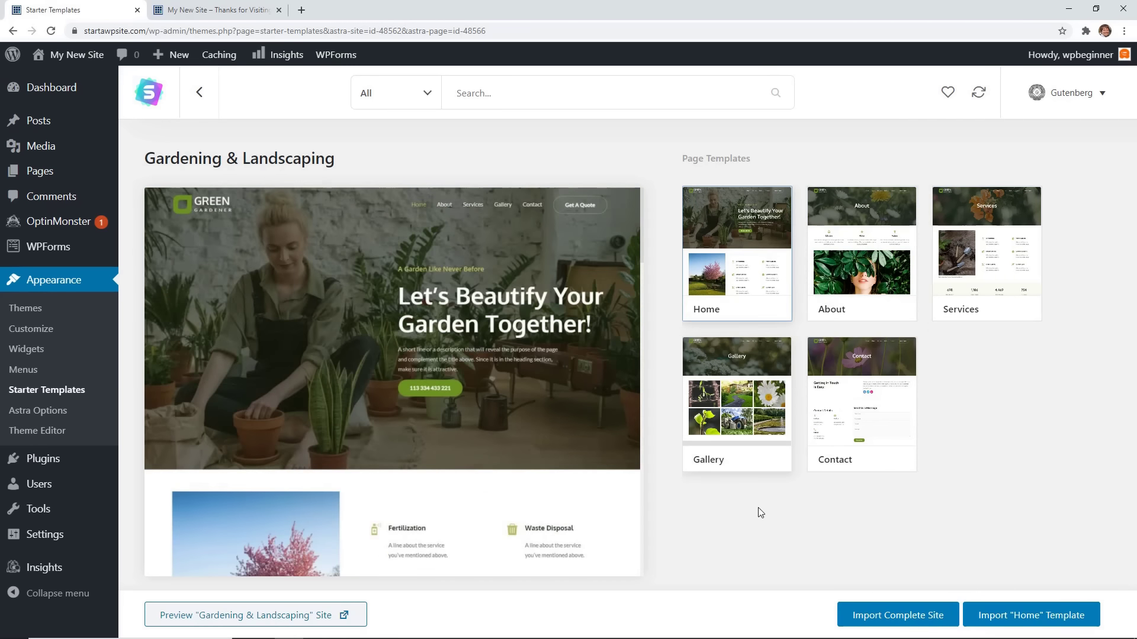
# Import the complete Gardening & Landscaping site, skipping the details form, and view it.
pyautogui.click(897, 620)
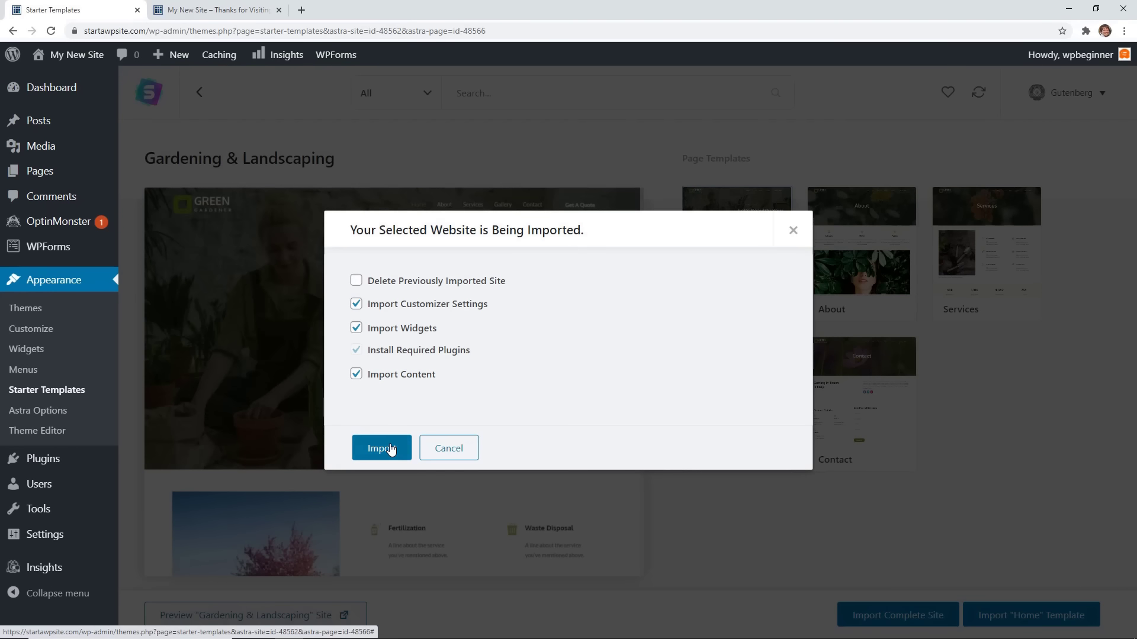
pyautogui.click(389, 449)
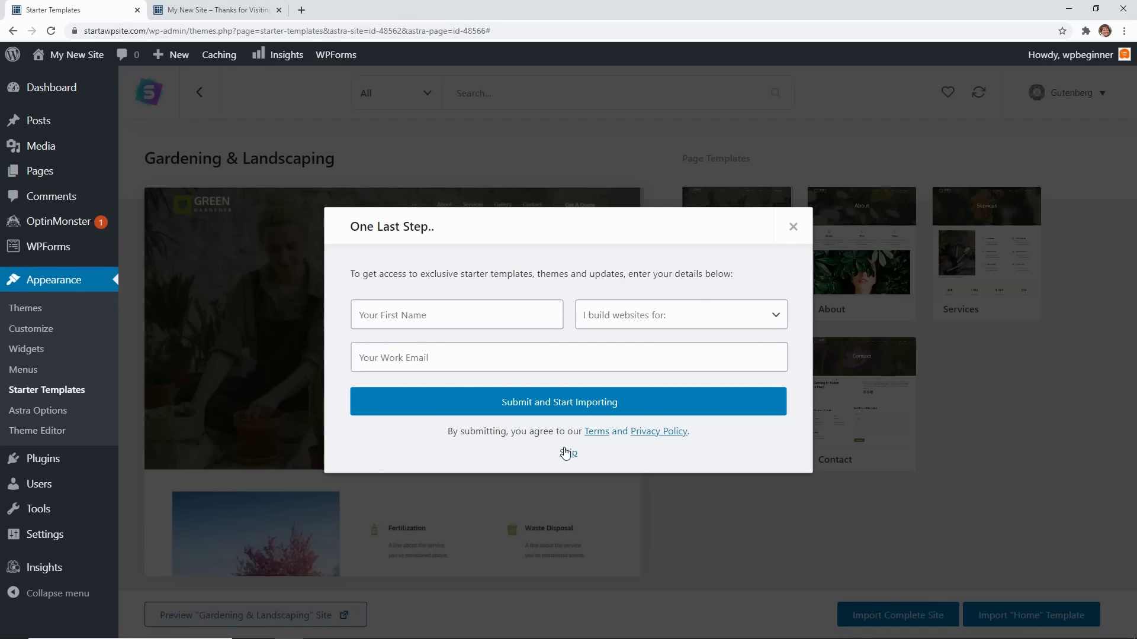
pyautogui.click(569, 454)
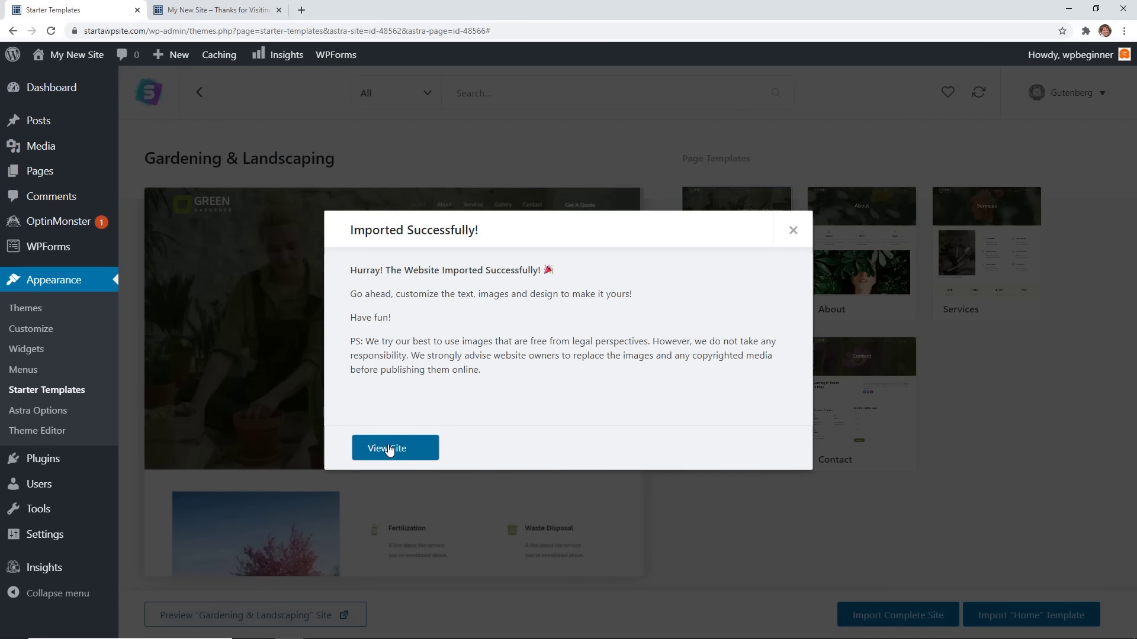
pyautogui.click(389, 450)
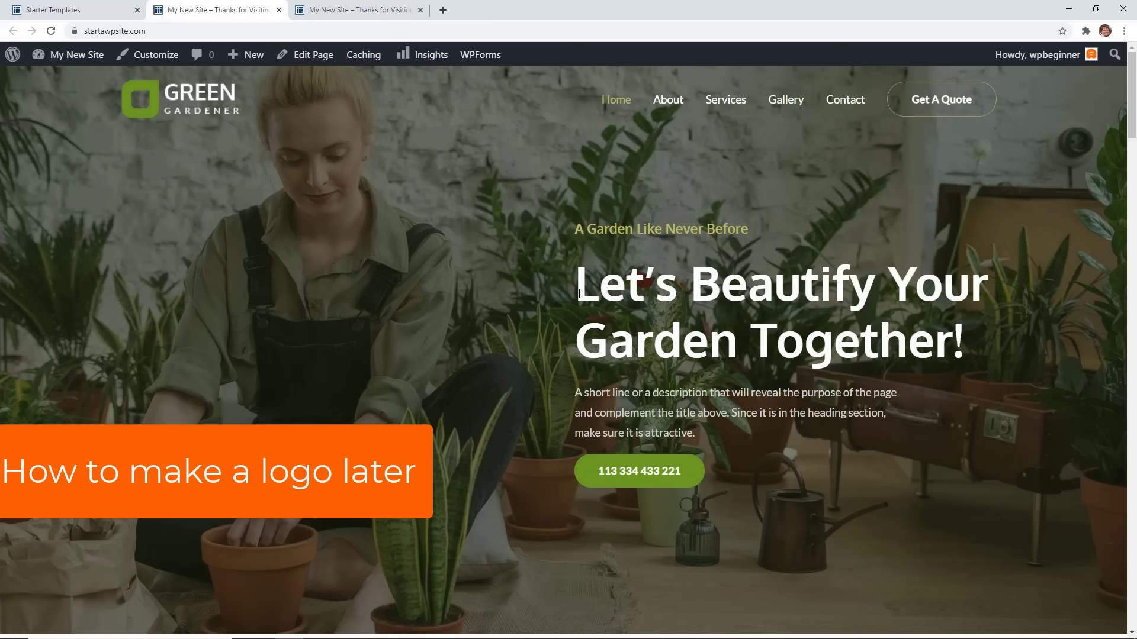
# Scroll through the imported Green Gardener home page.
pyautogui.scroll(-3, 492, 234)
pyautogui.scroll(-7, 531, 363)
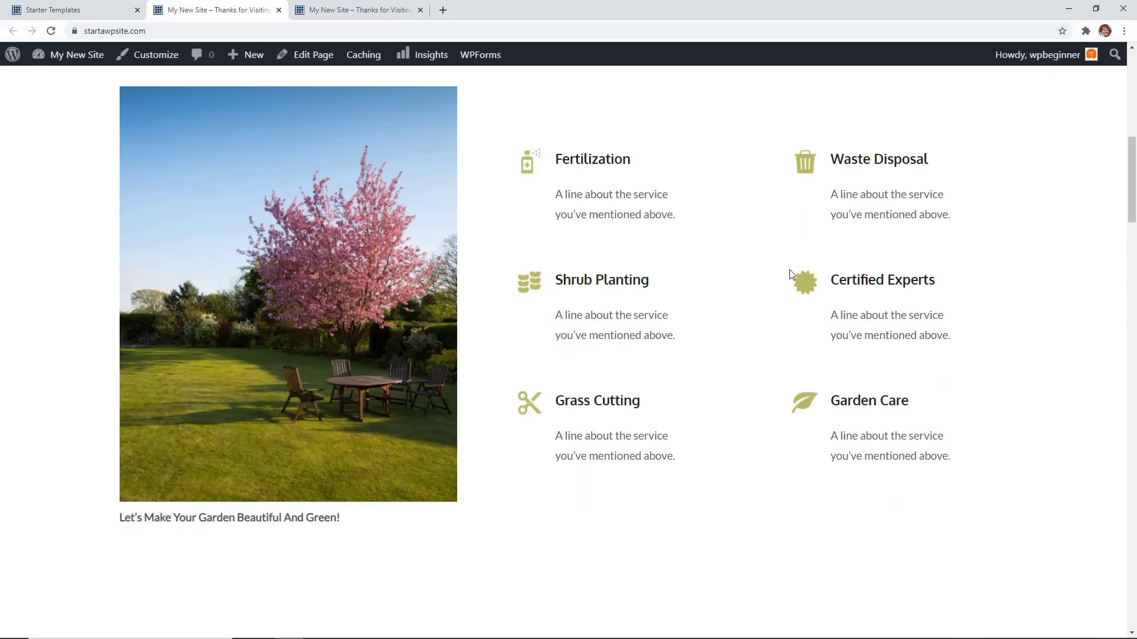
pyautogui.scroll(-5, 496, 265)
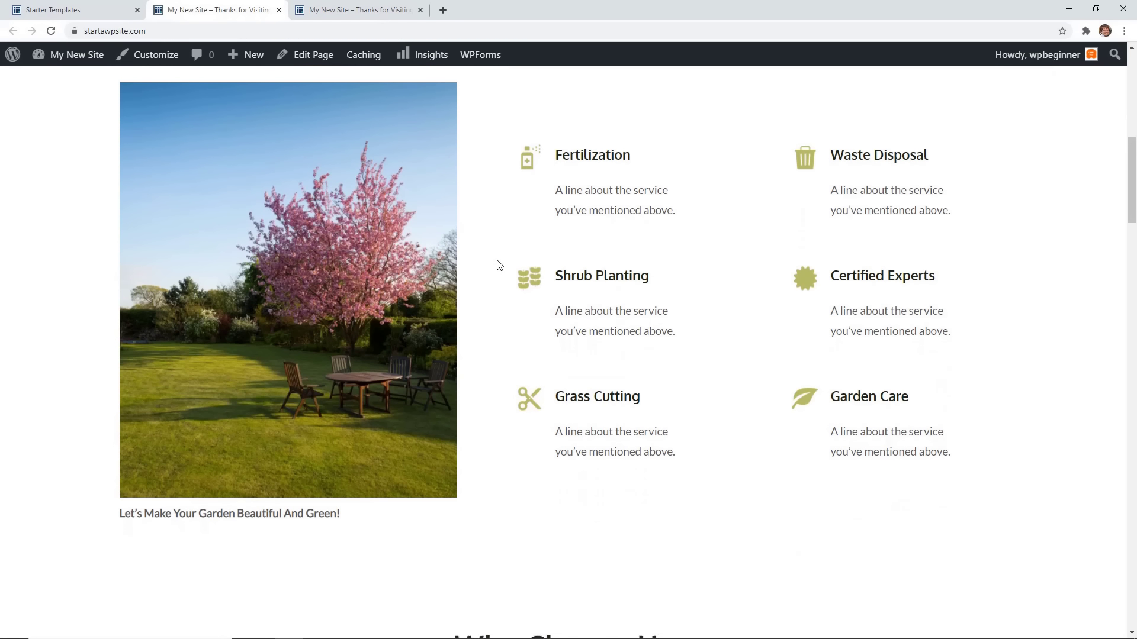
pyautogui.scroll(-2, 496, 271)
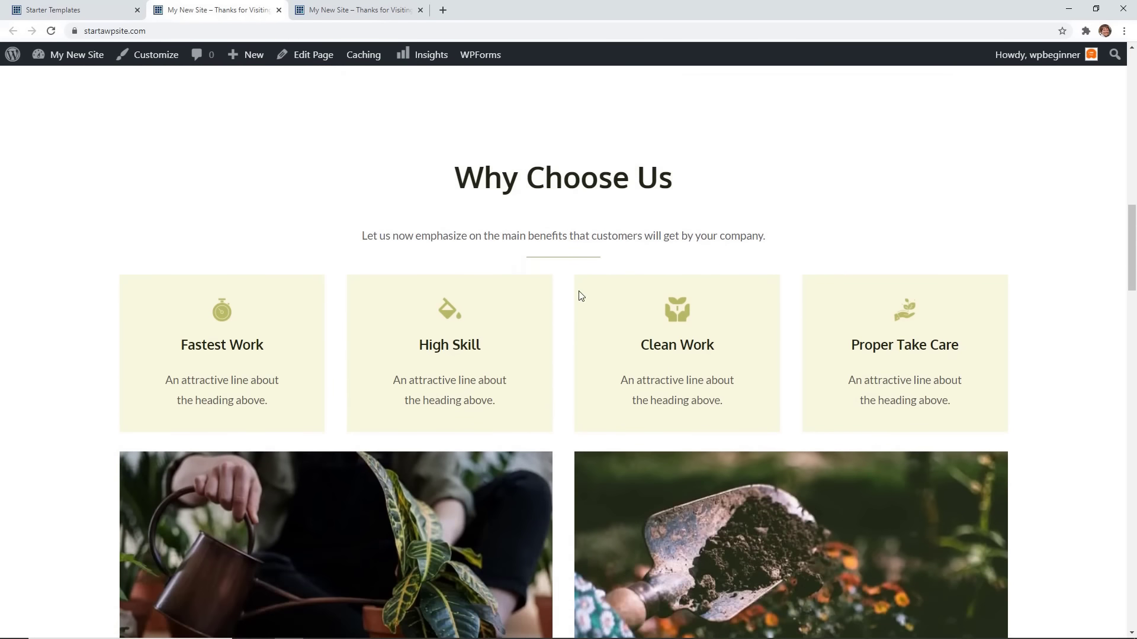
pyautogui.scroll(-8, 286, 358)
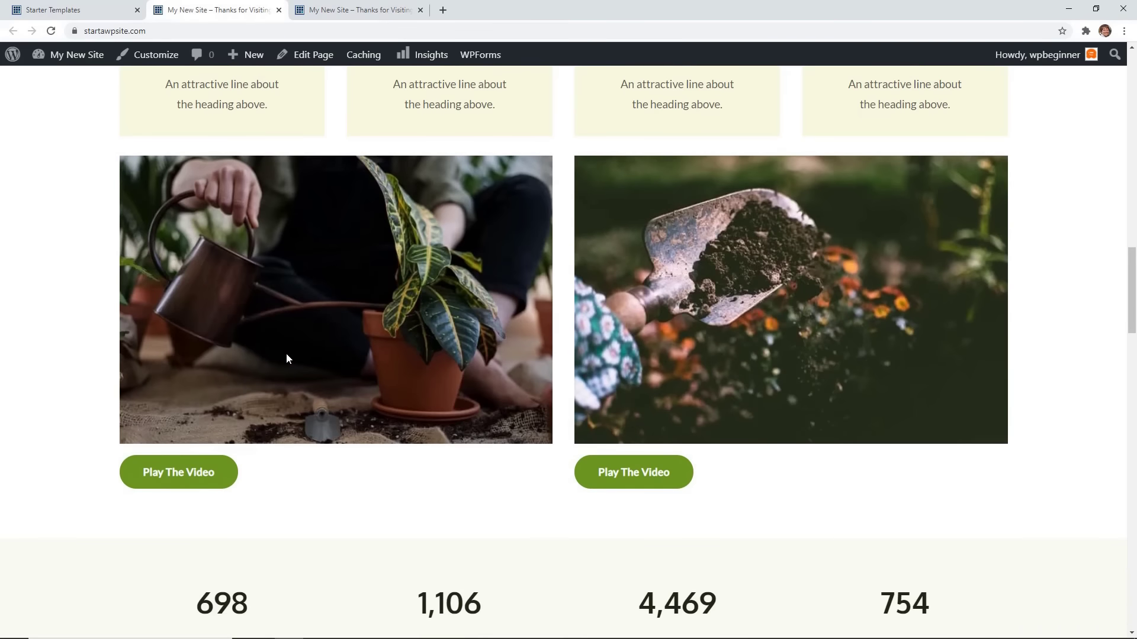
pyautogui.scroll(9, 293, 355)
pyautogui.scroll(15, 314, 343)
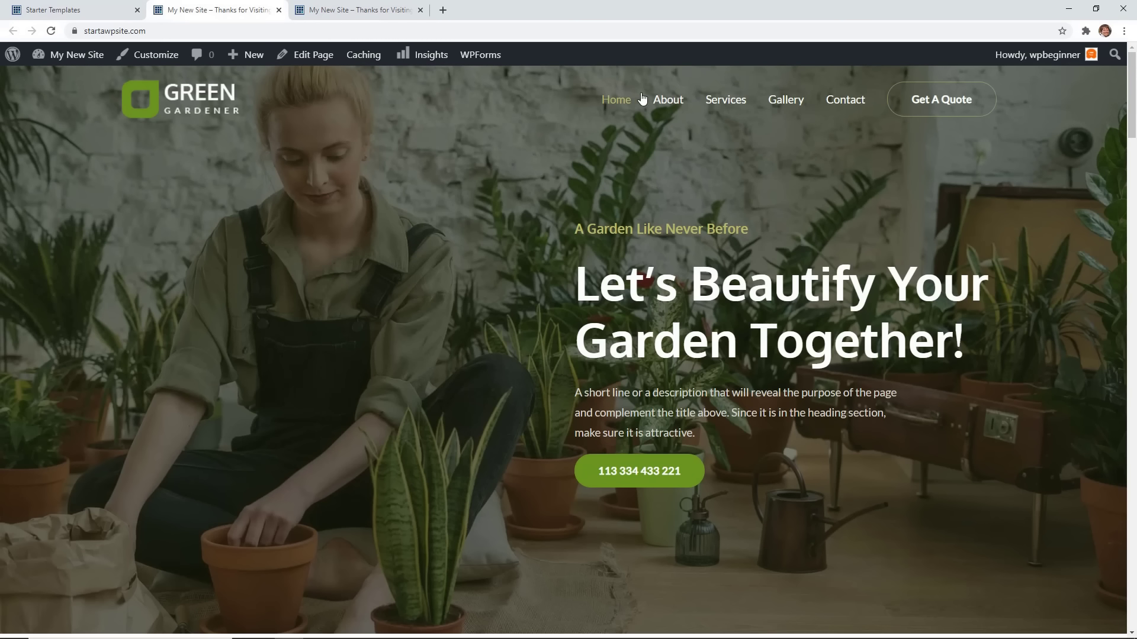
# Visit the About, Services and Gallery pages from the site menu.
pyautogui.click(681, 102)
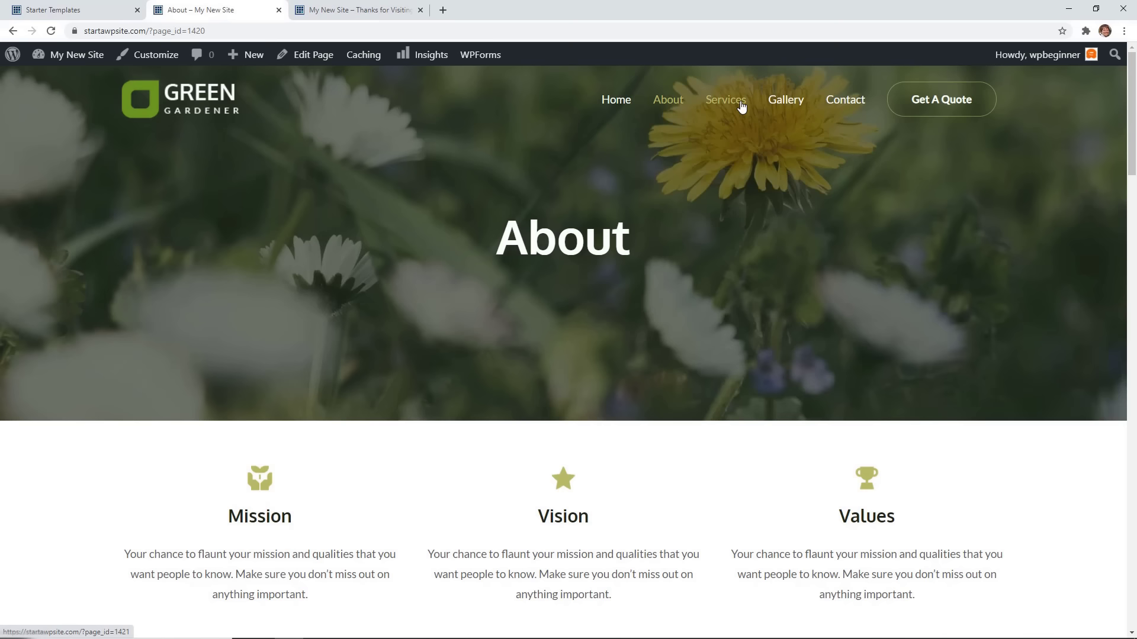
pyautogui.click(741, 103)
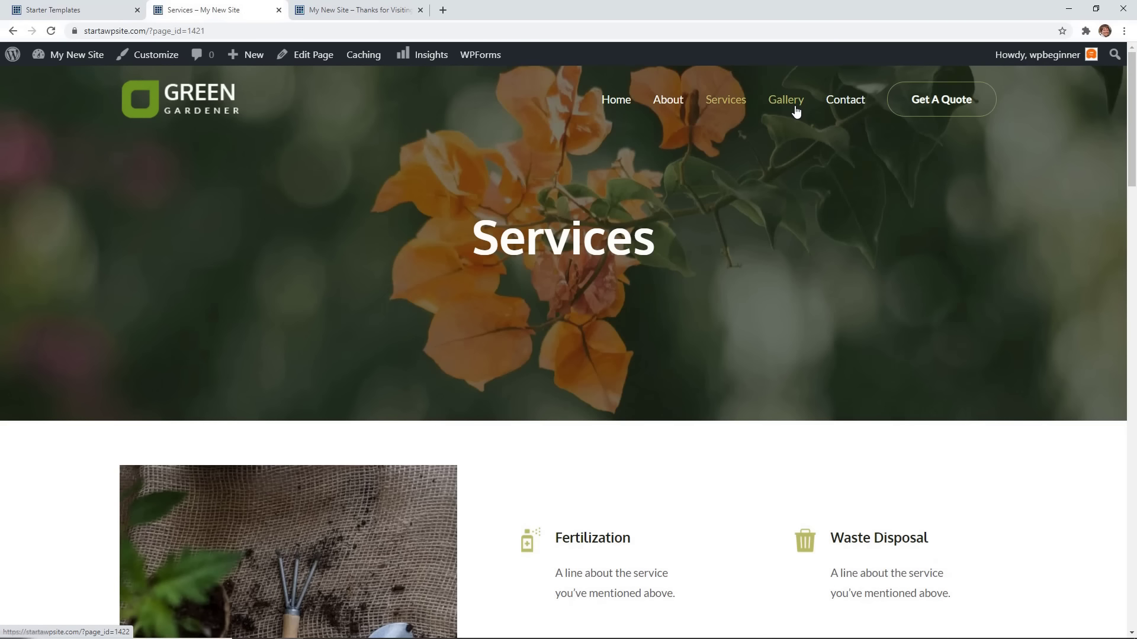
pyautogui.click(797, 116)
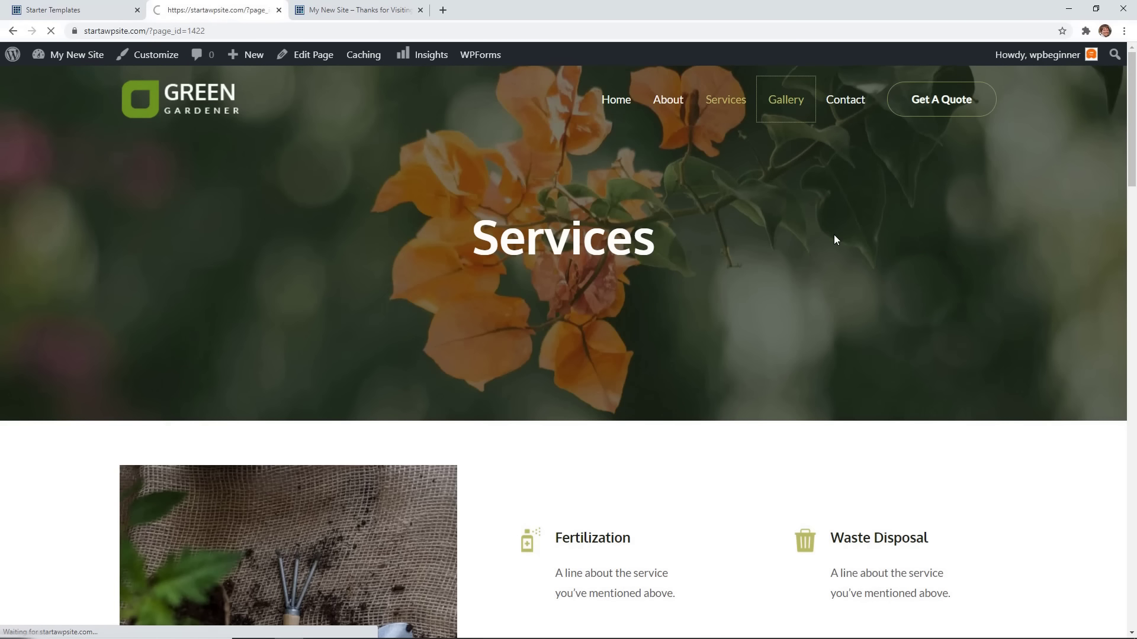
pyautogui.scroll(-2, 835, 239)
pyautogui.scroll(-2, 835, 239)
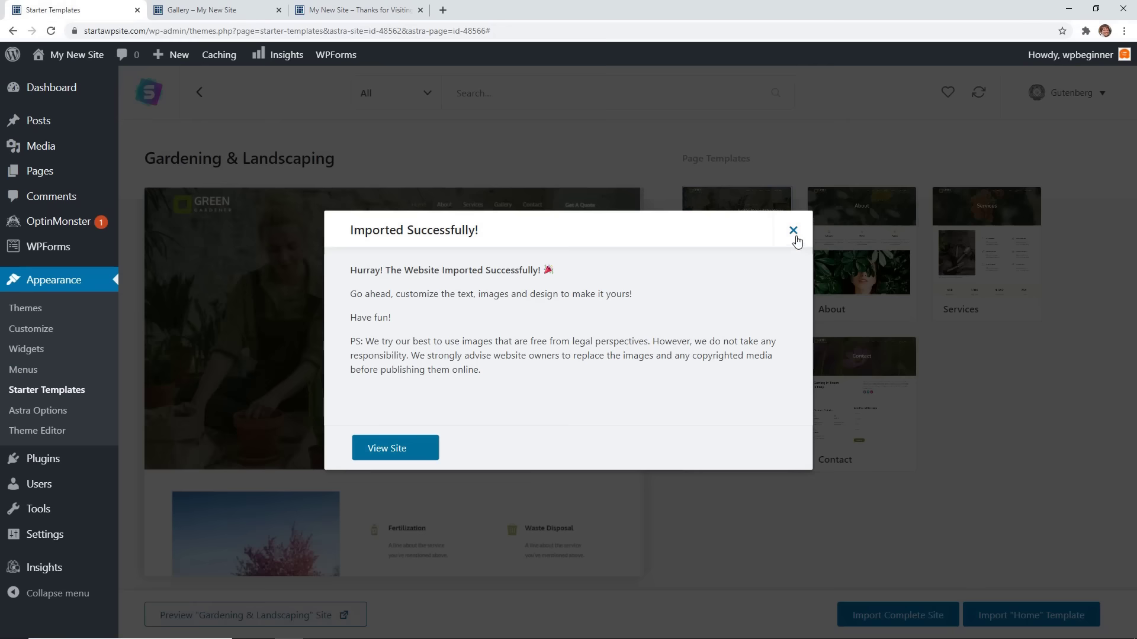
# Dismiss the Imported Successfully message and return to the starter template list.
pyautogui.click(791, 230)
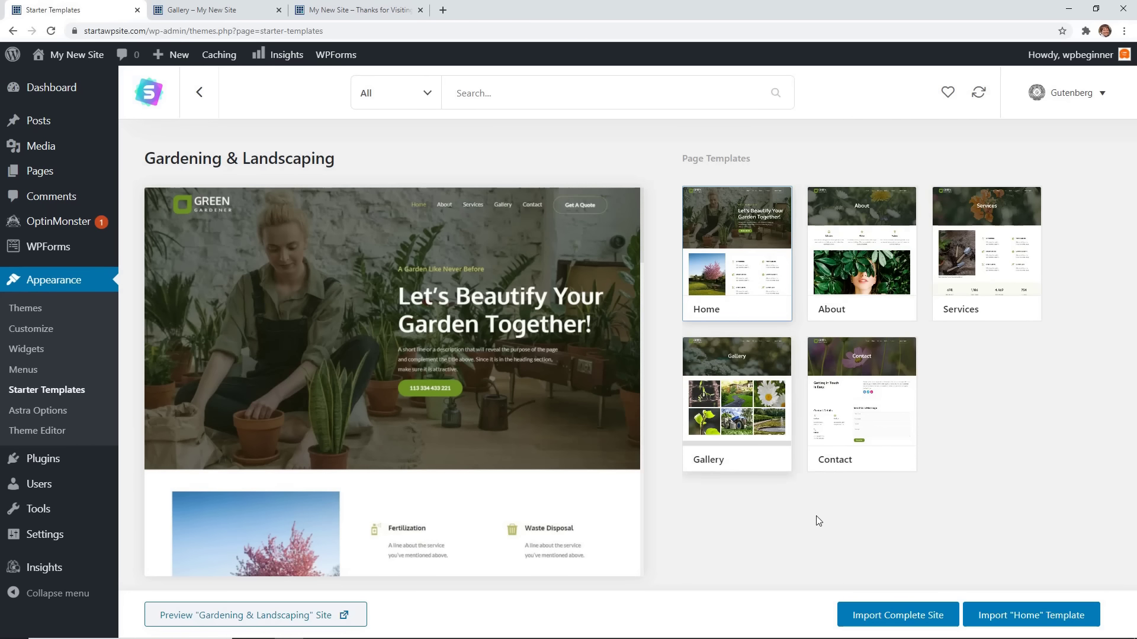
pyautogui.click(51, 391)
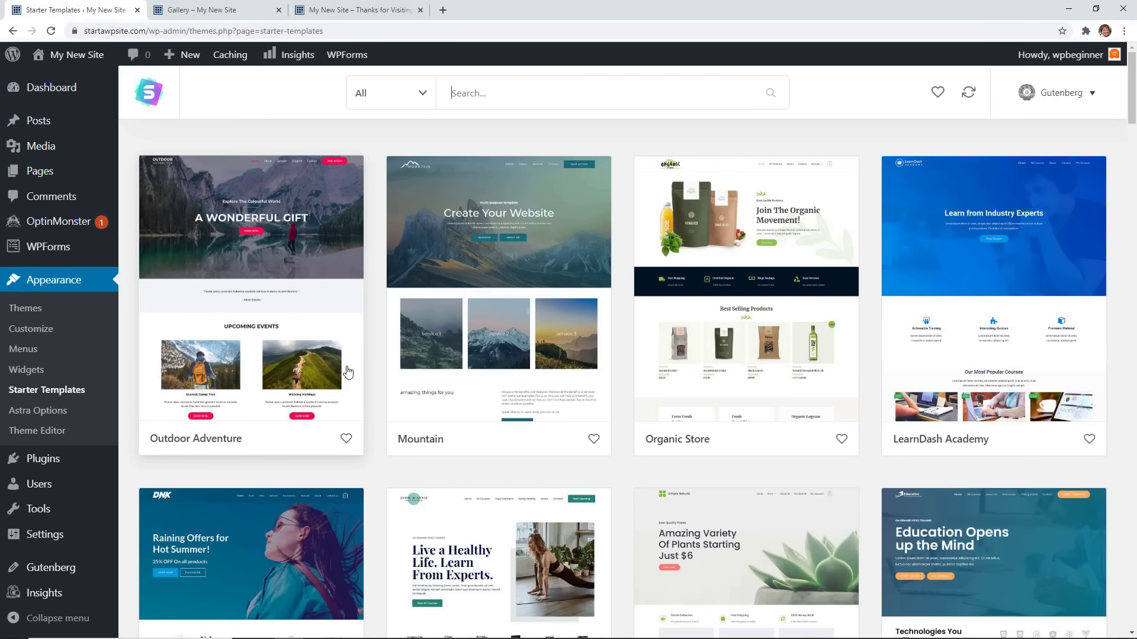
pyautogui.scroll(-4, 349, 371)
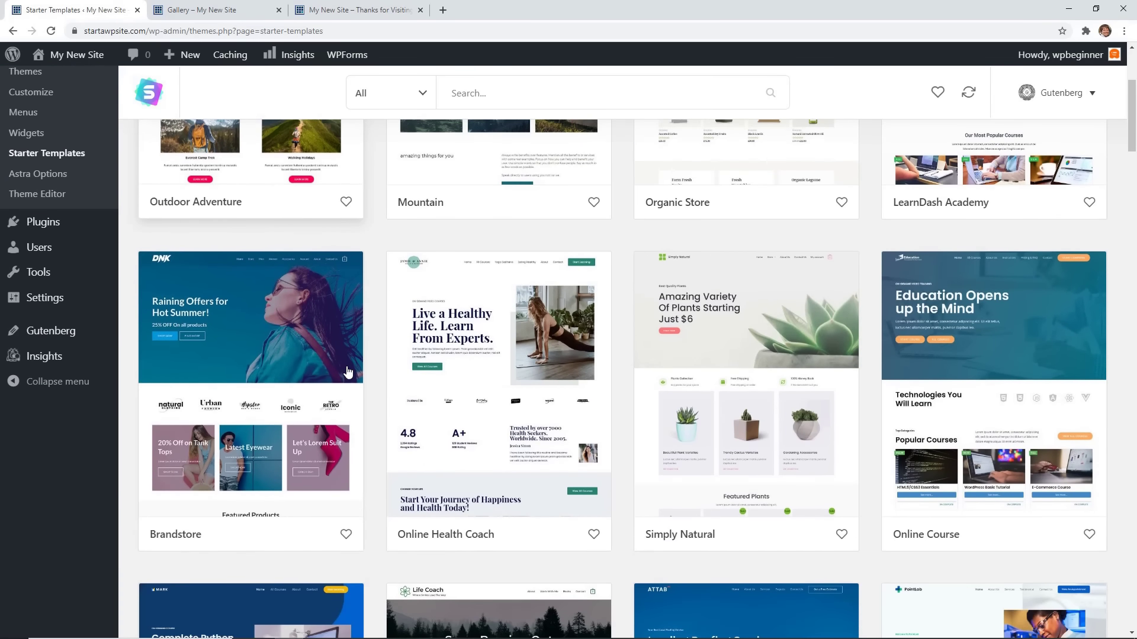
pyautogui.scroll(4, 339, 343)
# Open the Outdoor Adventure template details and scroll through its page templates.
pyautogui.click(247, 319)
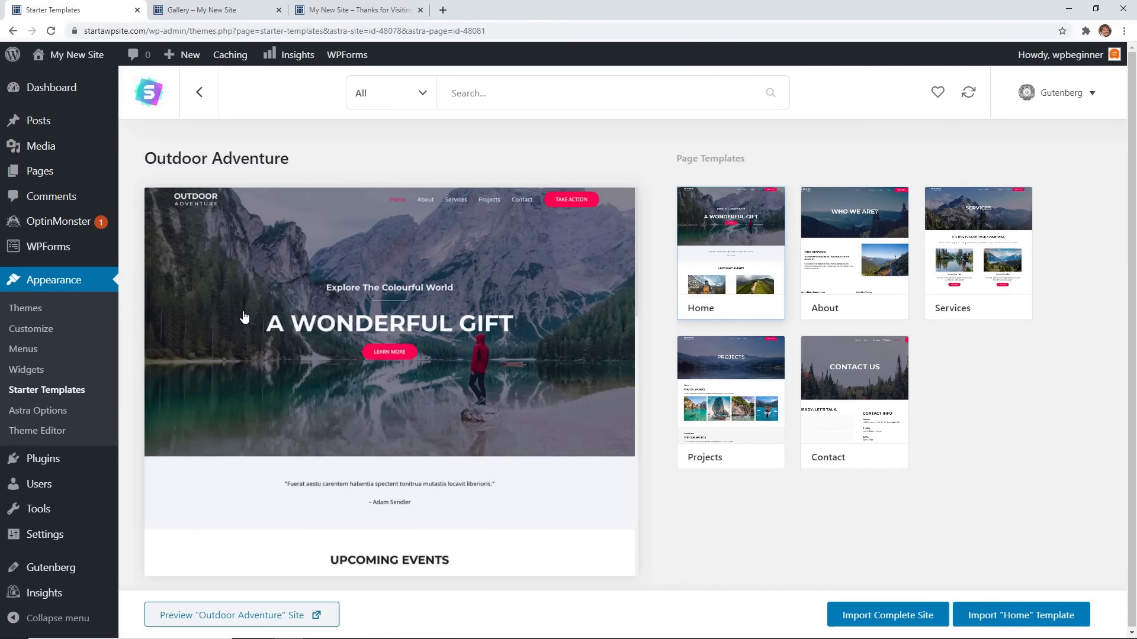
pyautogui.scroll(-2, 449, 332)
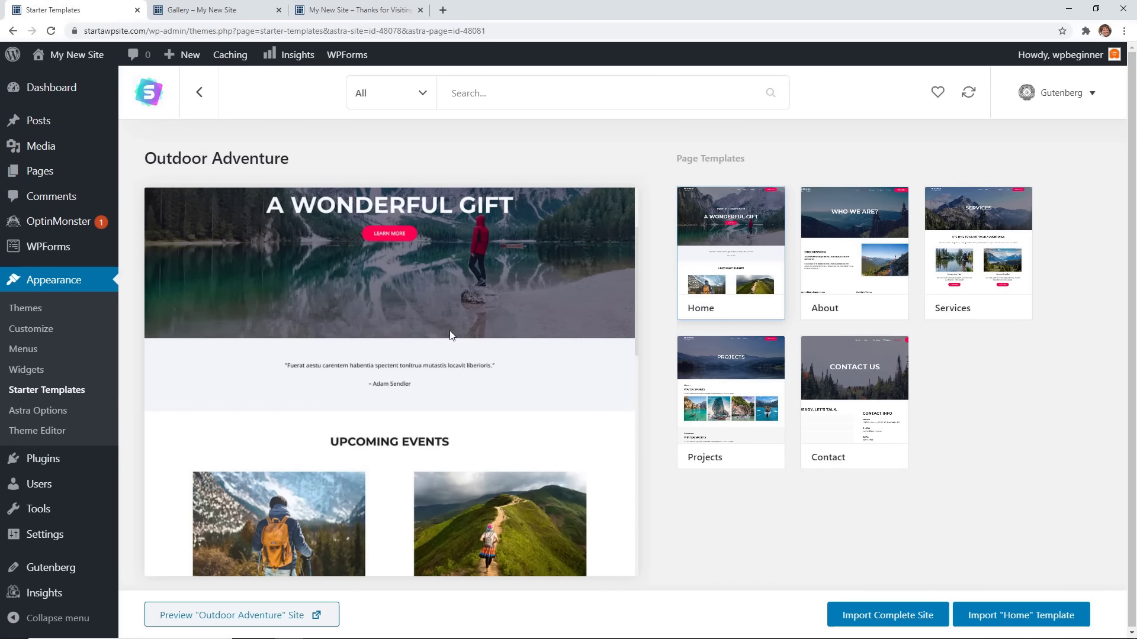
pyautogui.scroll(2, 449, 331)
pyautogui.click(41, 394)
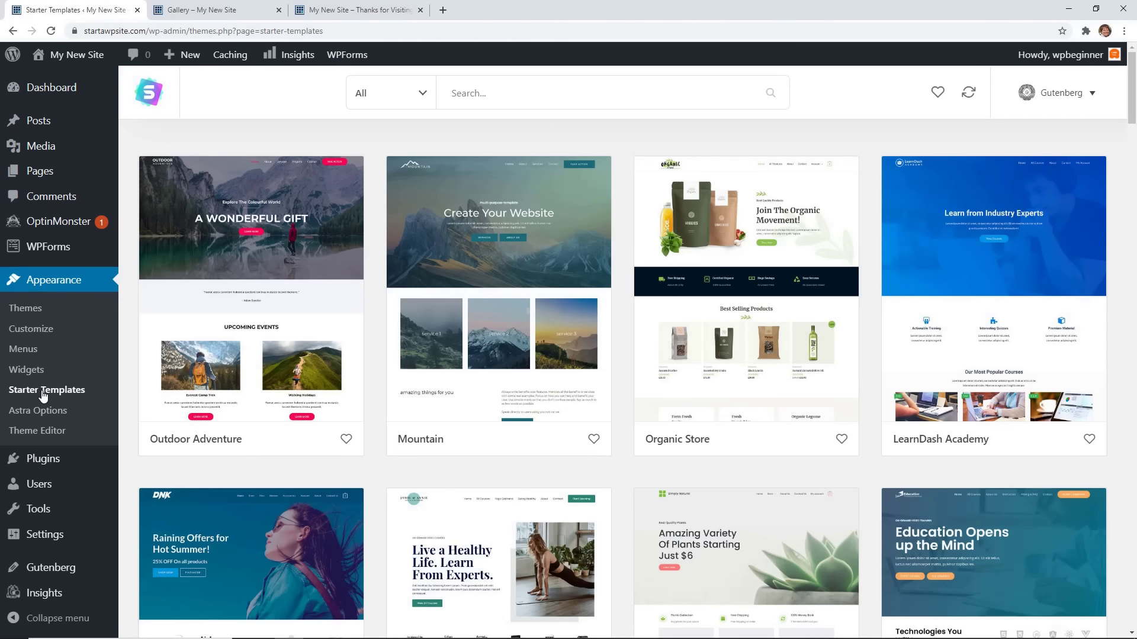
pyautogui.click(201, 367)
pyautogui.scroll(-1, 545, 407)
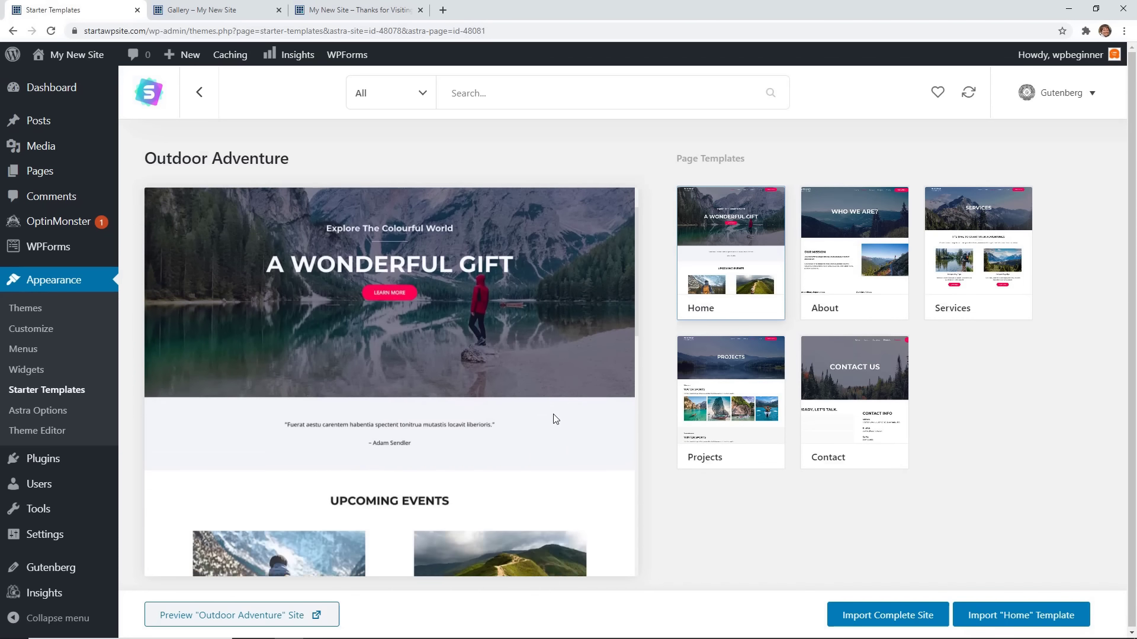
pyautogui.scroll(-2, 555, 419)
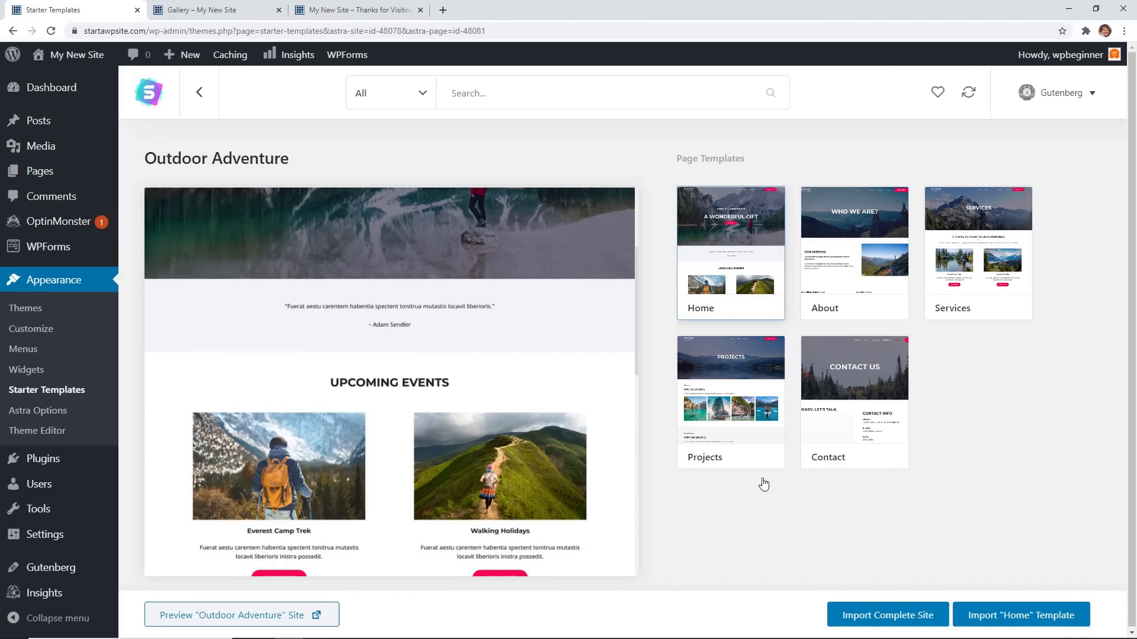
# Import the complete Outdoor Adventure site, deleting the previous import, then view it.
pyautogui.click(892, 619)
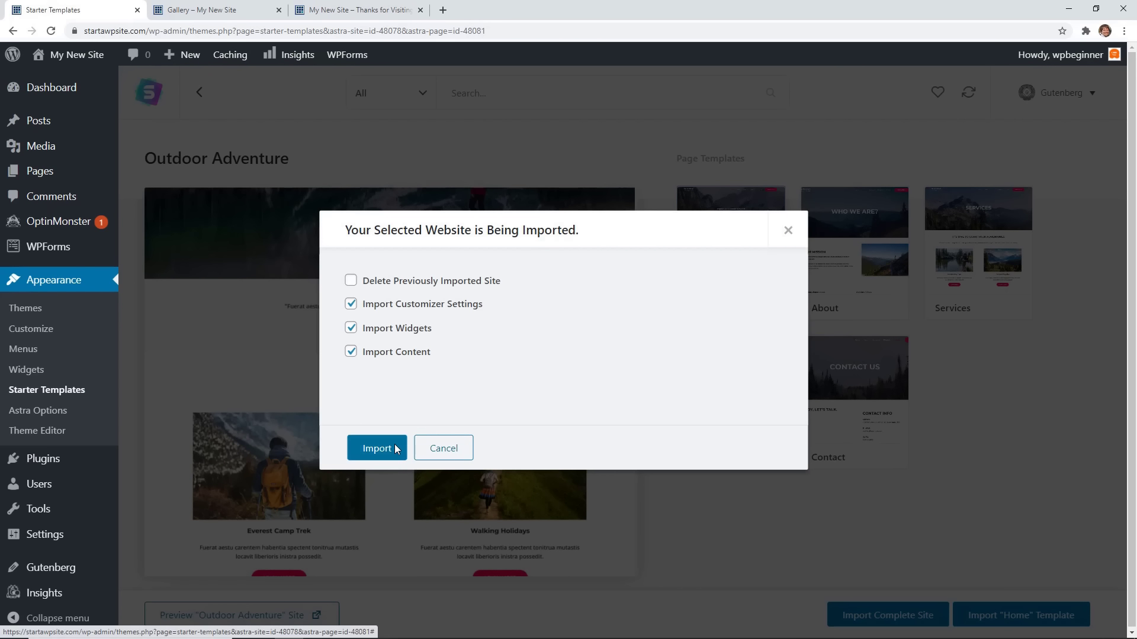
pyautogui.click(350, 282)
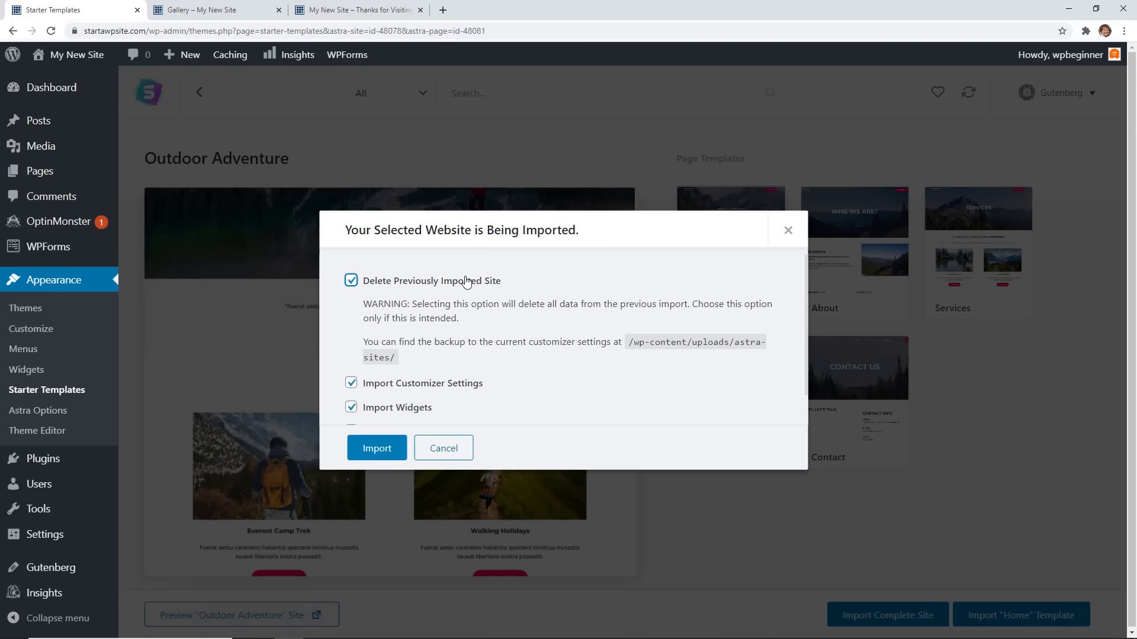
pyautogui.click(386, 450)
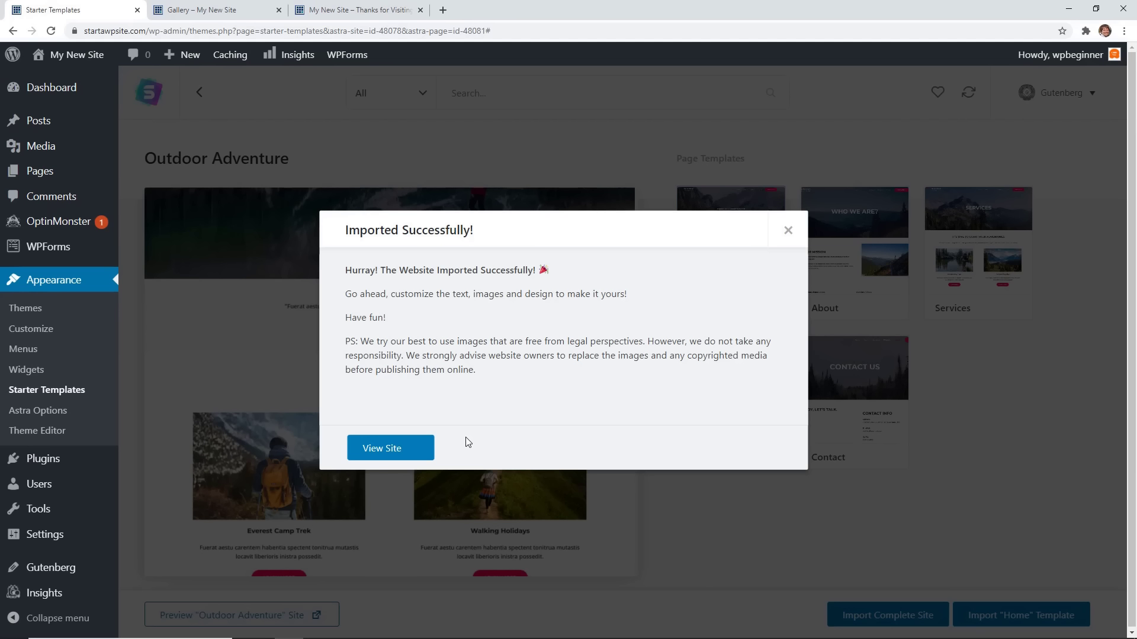
pyautogui.click(403, 454)
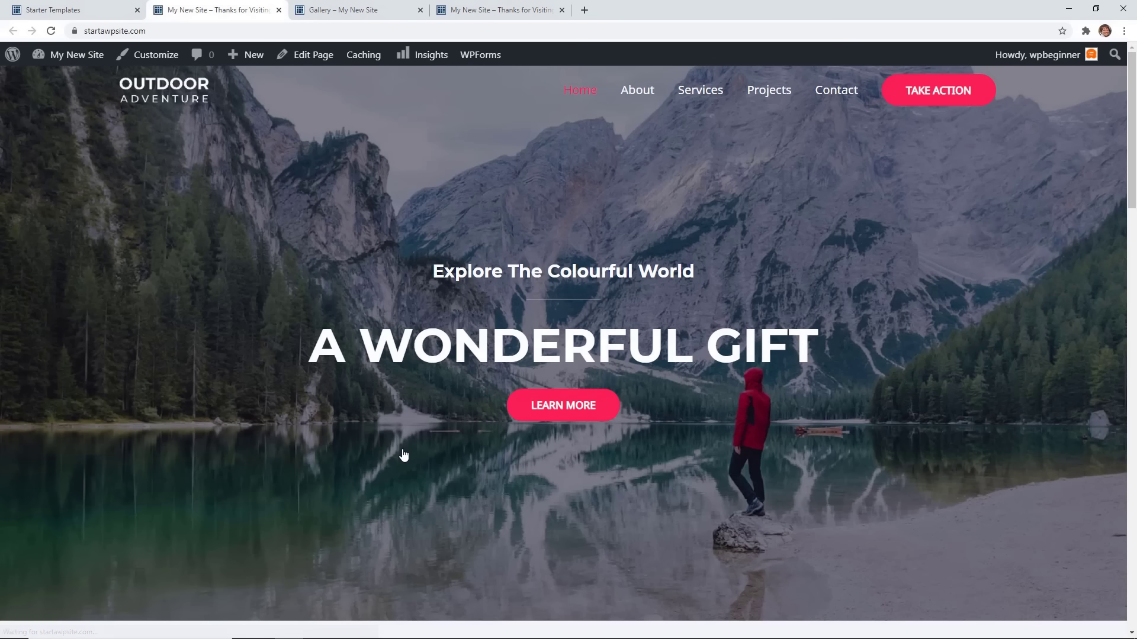
# Open the site's Services page from the menu.
pyautogui.scroll(-10, 403, 453)
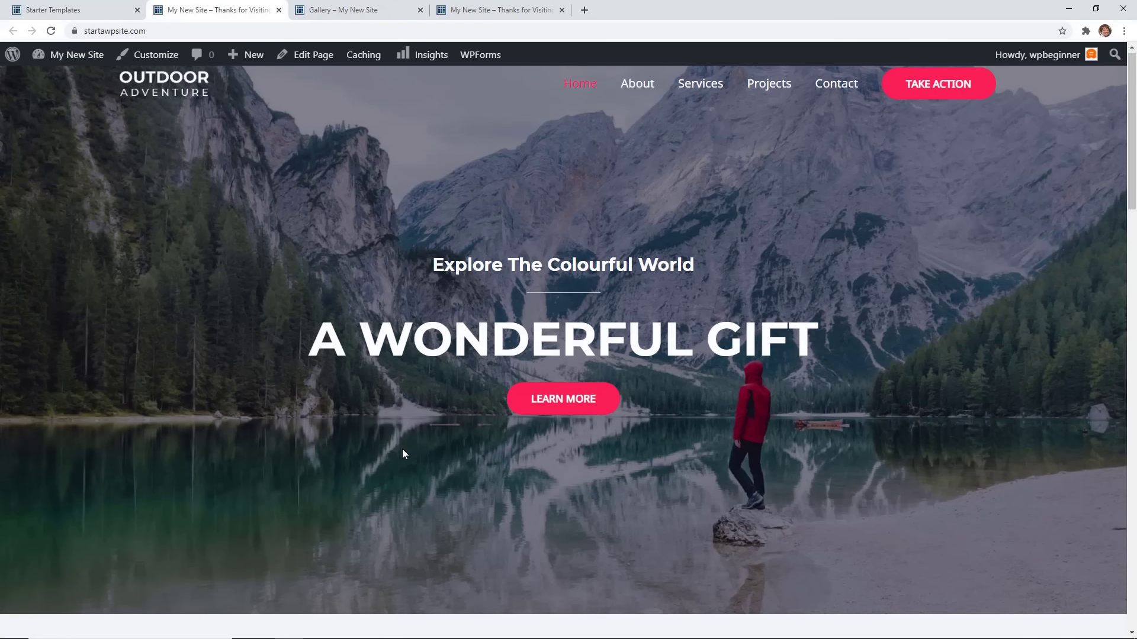
pyautogui.scroll(-15, 402, 449)
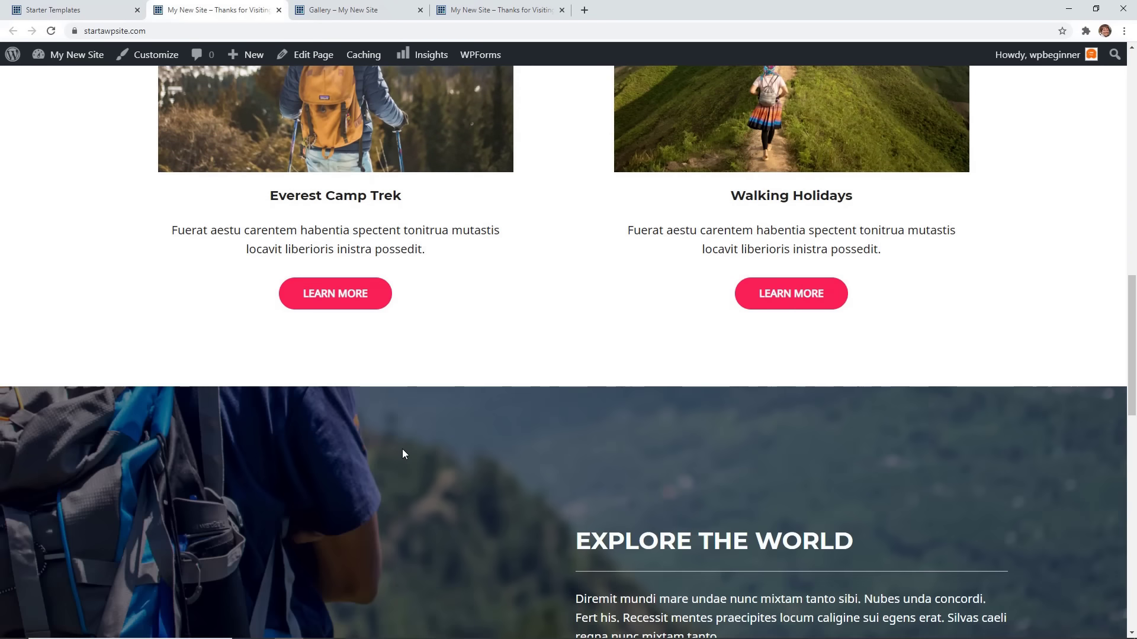
pyautogui.scroll(13, 403, 450)
pyautogui.scroll(15, 406, 453)
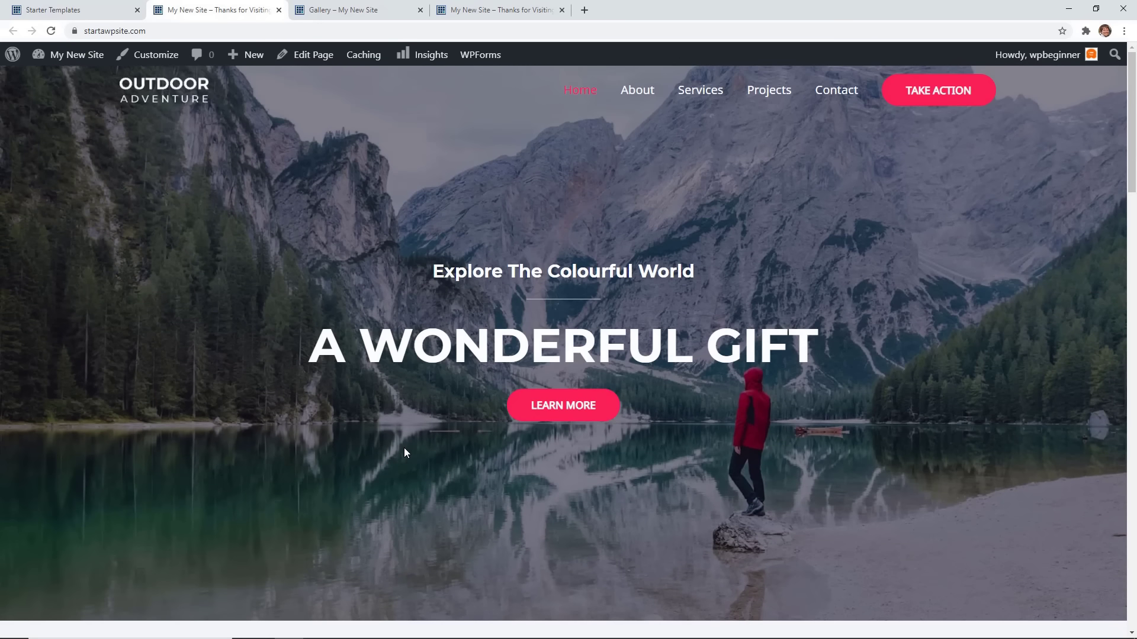
pyautogui.click(693, 99)
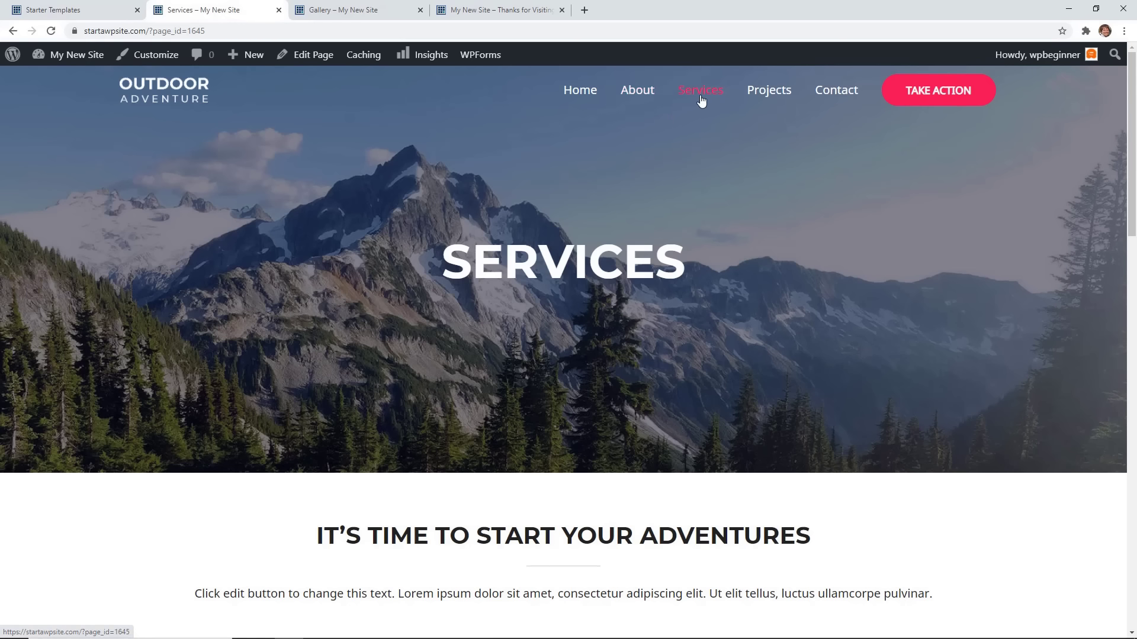
# Close the Gallery and 'Thanks for Visiting' tabs, leaving Services open.
pyautogui.scroll(-13, 723, 201)
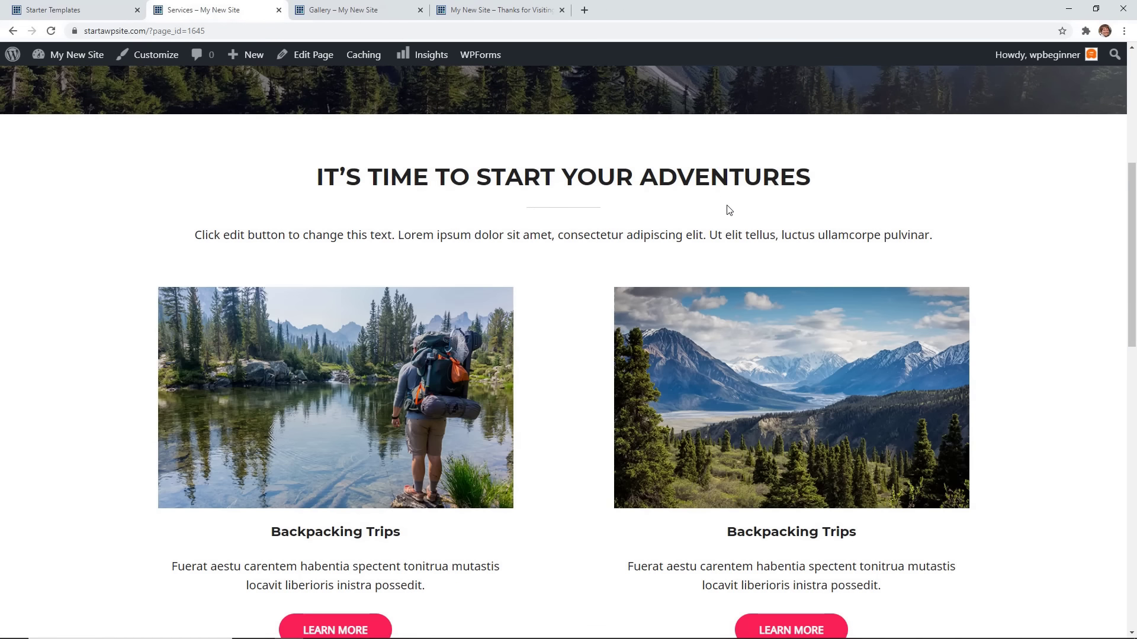
pyautogui.scroll(13, 726, 217)
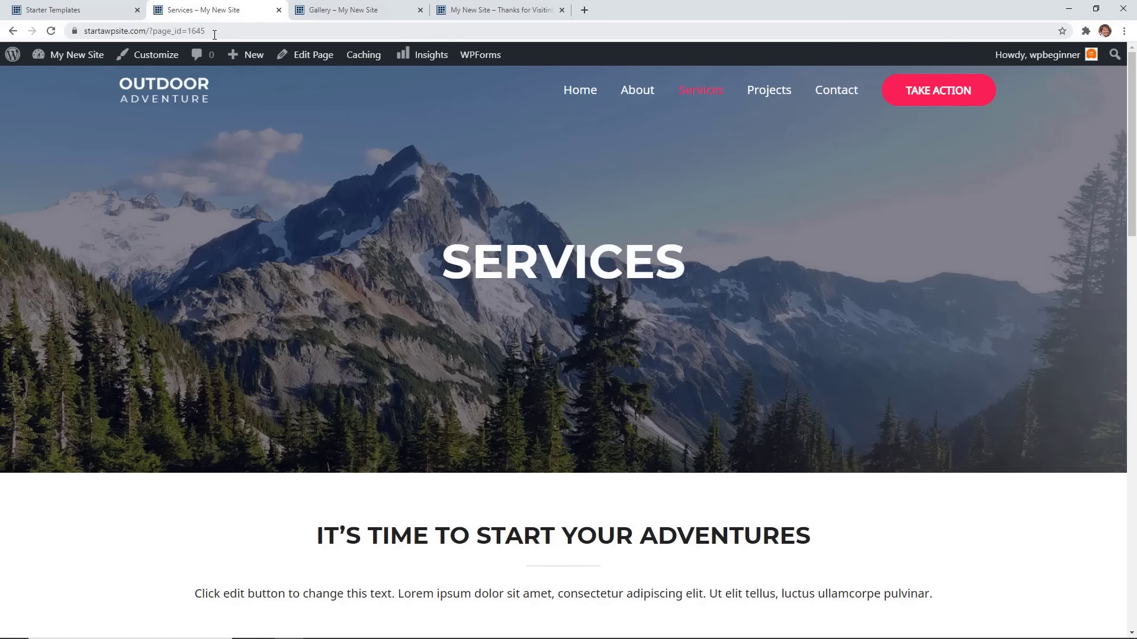
pyautogui.click(421, 11)
pyautogui.click(420, 10)
# Close the Services tab and the 'Imported Successfully!' message, then go to Settings > Permalinks.
pyautogui.click(278, 10)
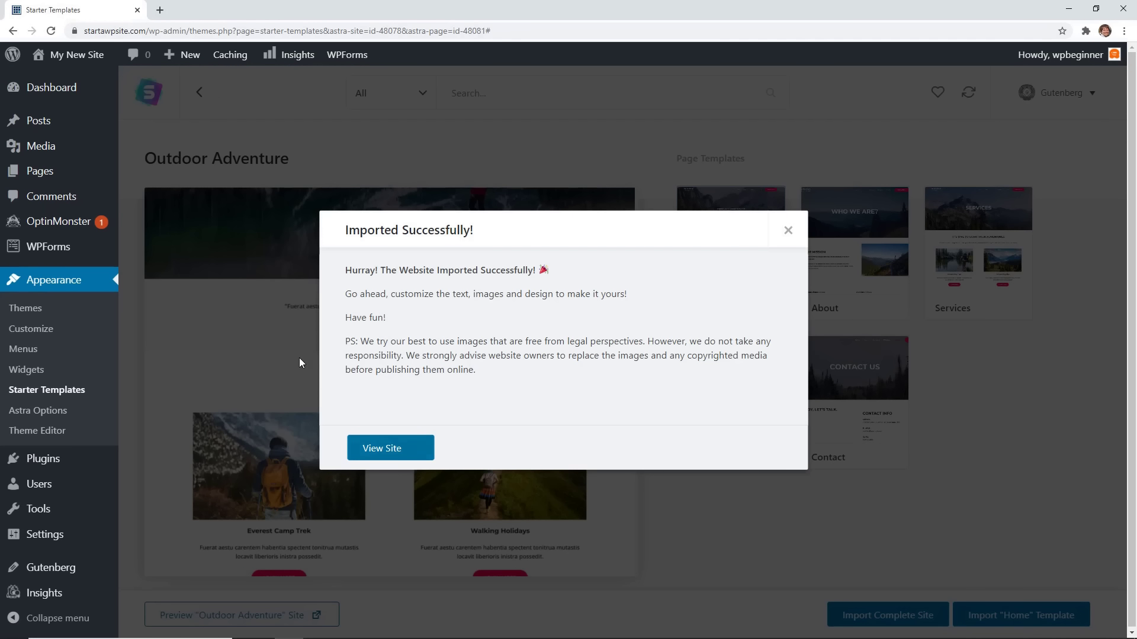
pyautogui.click(788, 231)
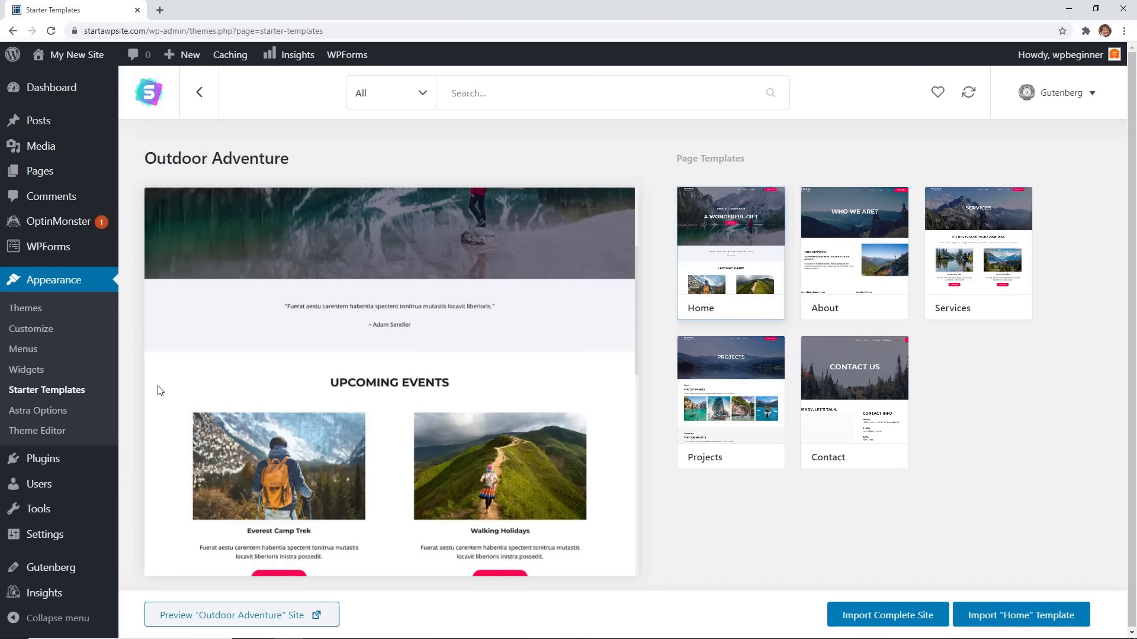
pyautogui.moveTo(46, 539)
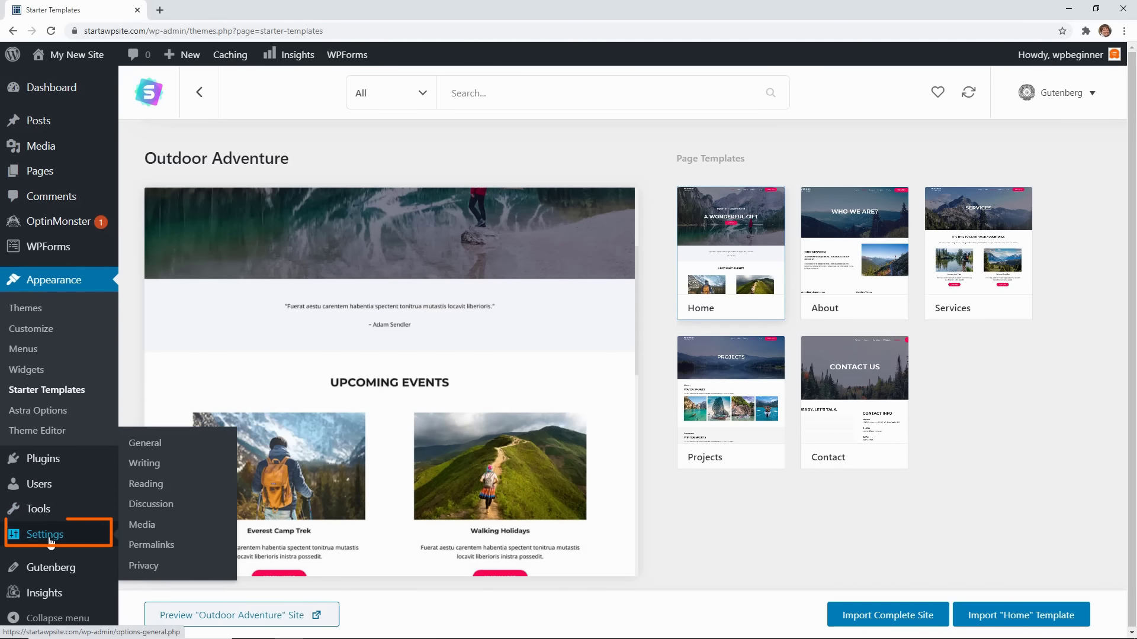
pyautogui.click(141, 548)
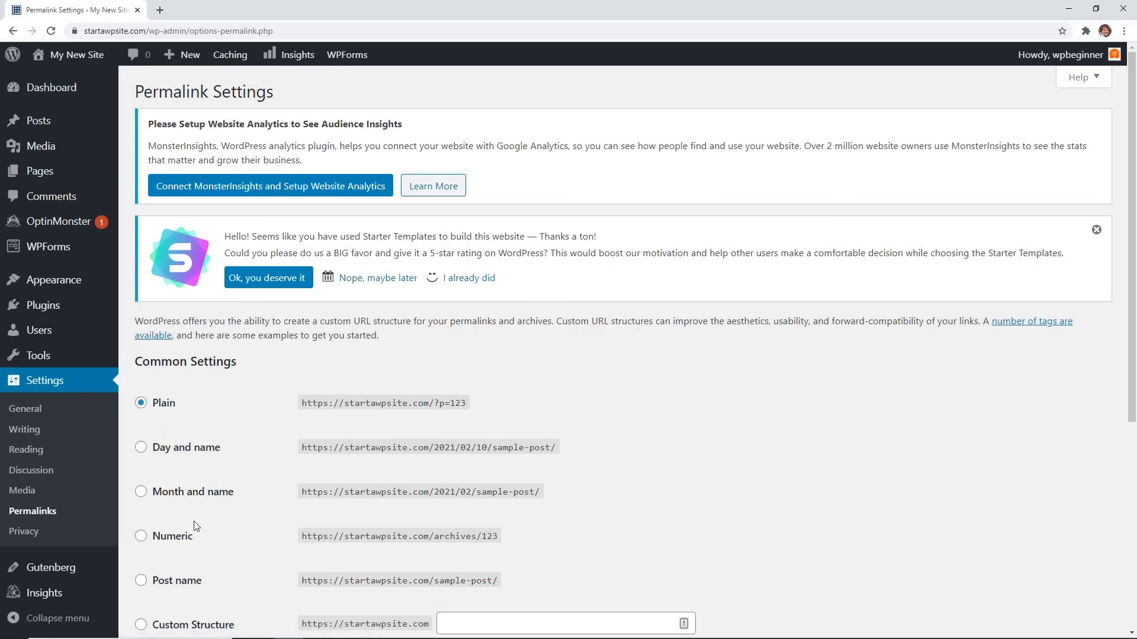
# Switch permalinks to the Post name structure, save, and open the live site in a new tab.
pyautogui.scroll(-3, 195, 527)
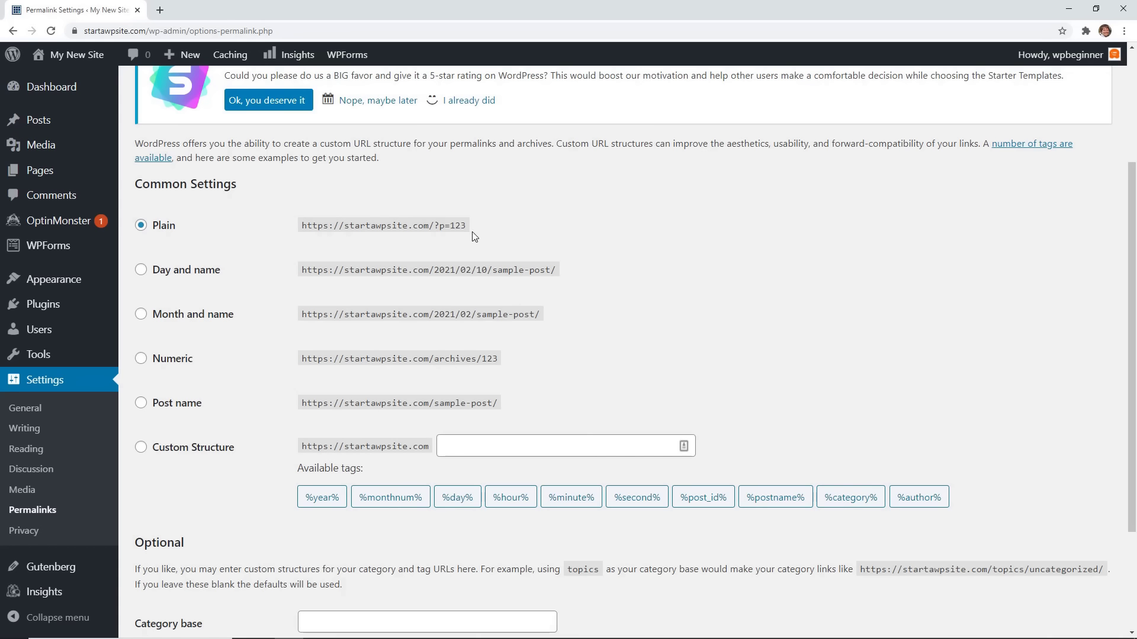
pyautogui.click(141, 404)
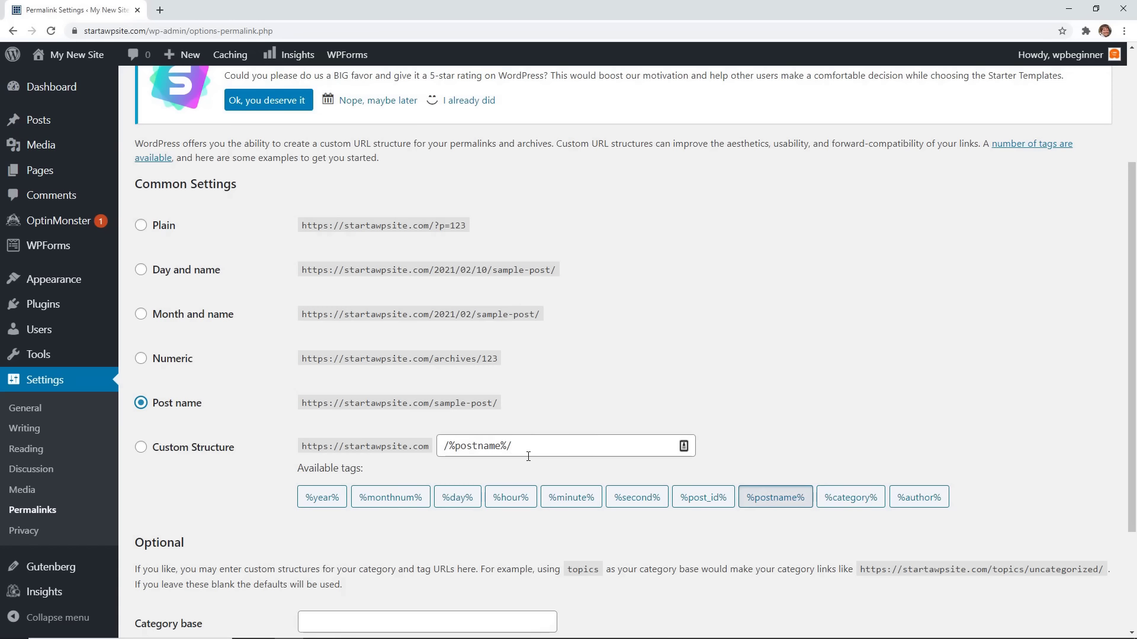
pyautogui.scroll(-3, 528, 461)
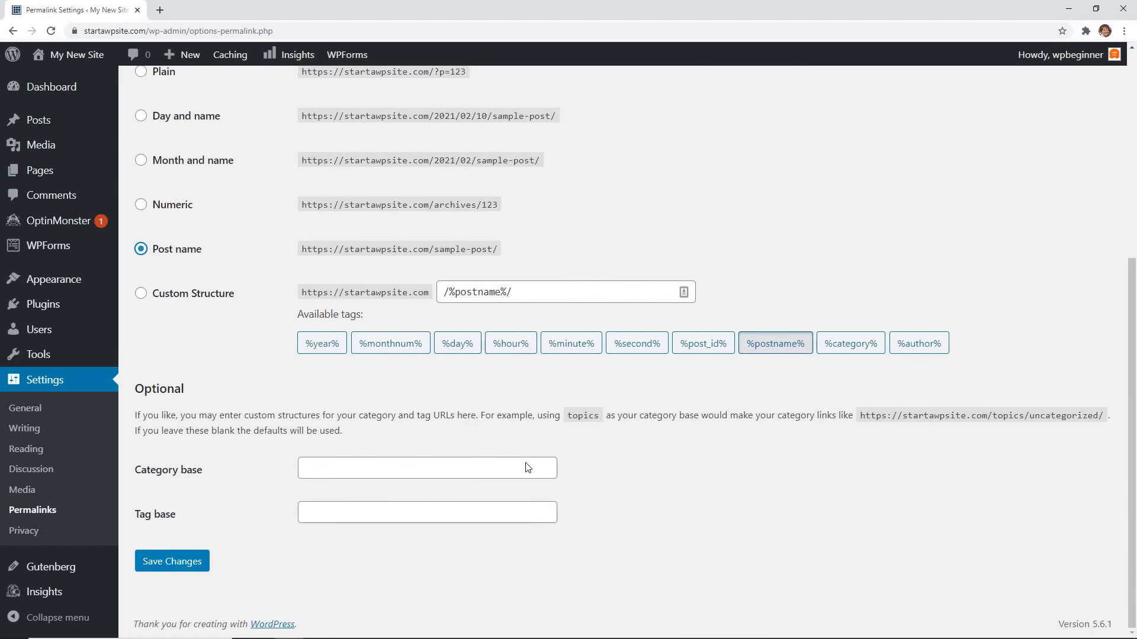
pyautogui.scroll(1, 495, 418)
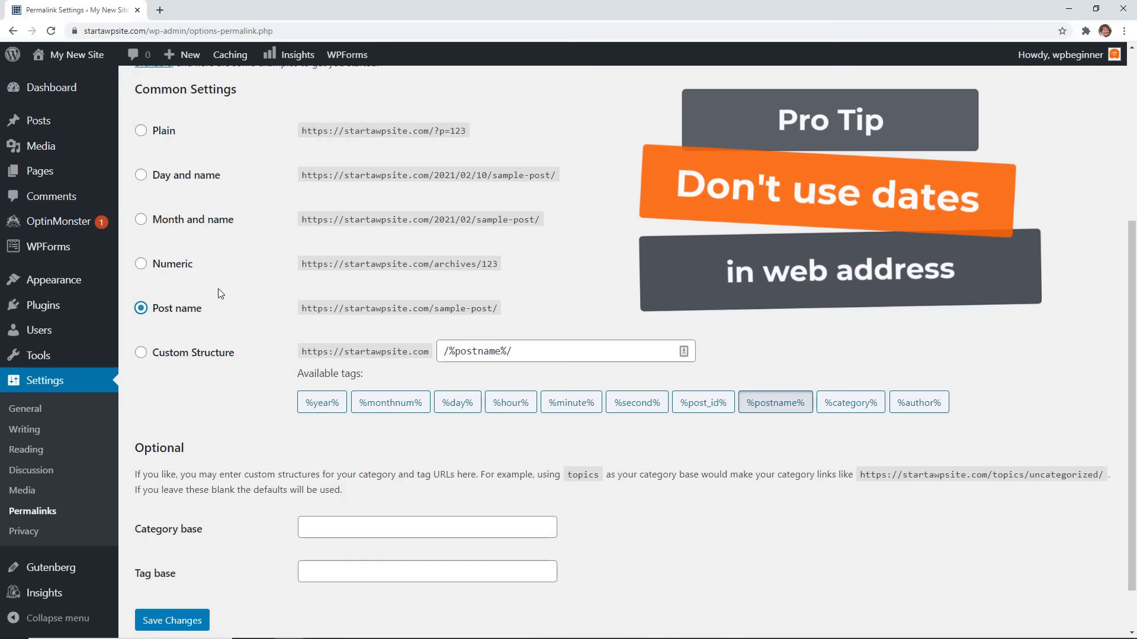
pyautogui.scroll(-1, 228, 353)
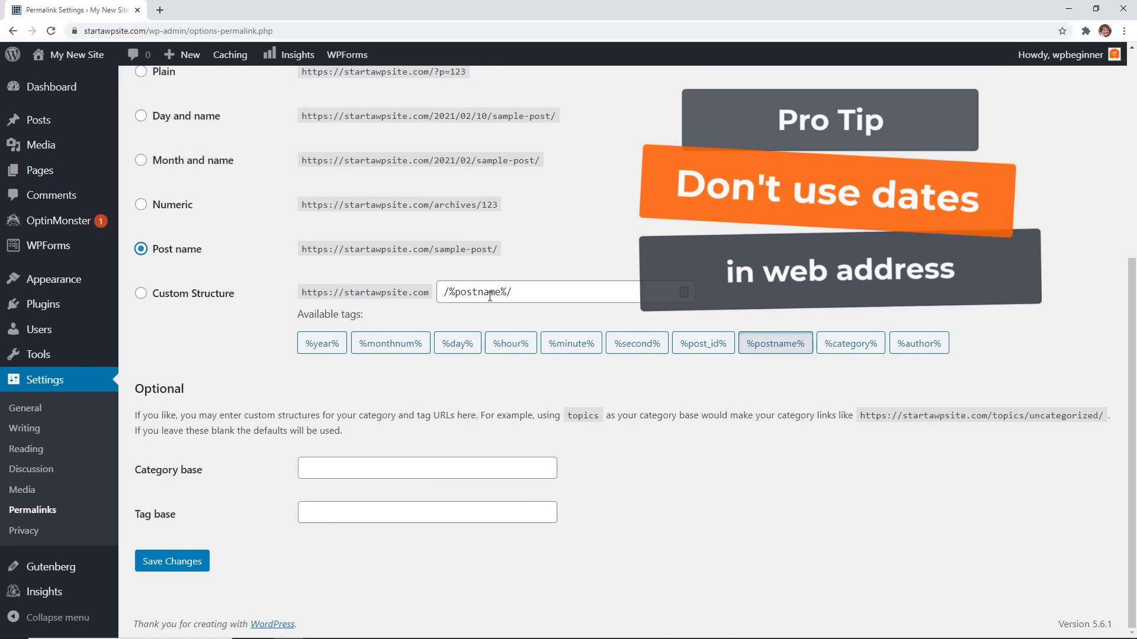
pyautogui.click(172, 562)
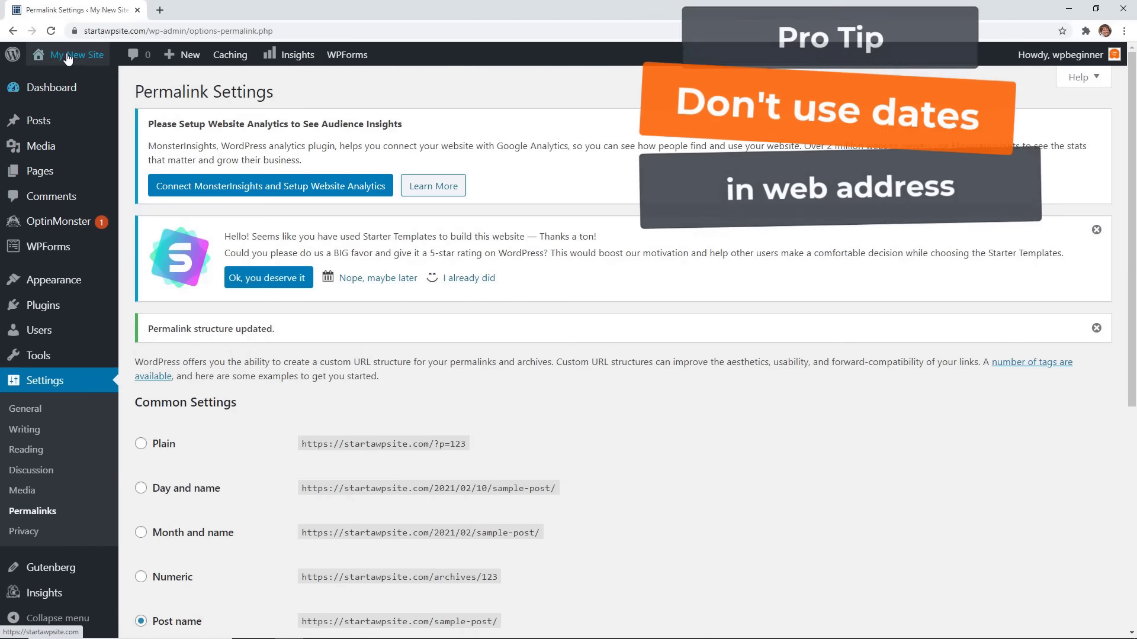
pyautogui.rightClick(58, 83)
pyautogui.click(80, 87)
# Confirm the Services page now has a clean /services/ address, then open the Customizer.
pyautogui.click(225, 10)
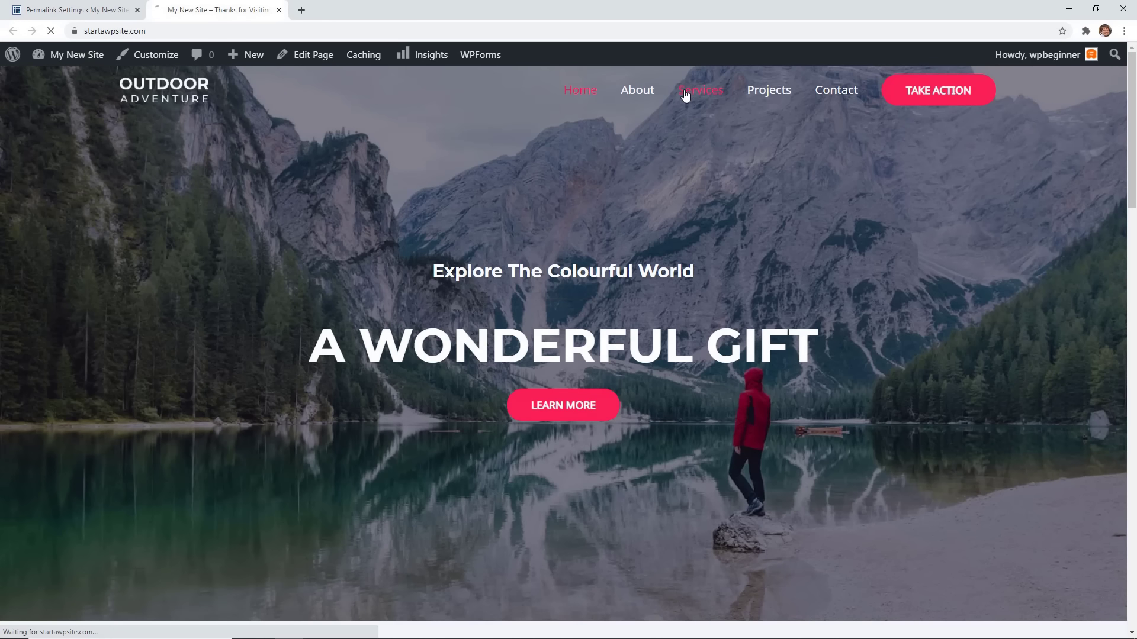
pyautogui.click(685, 96)
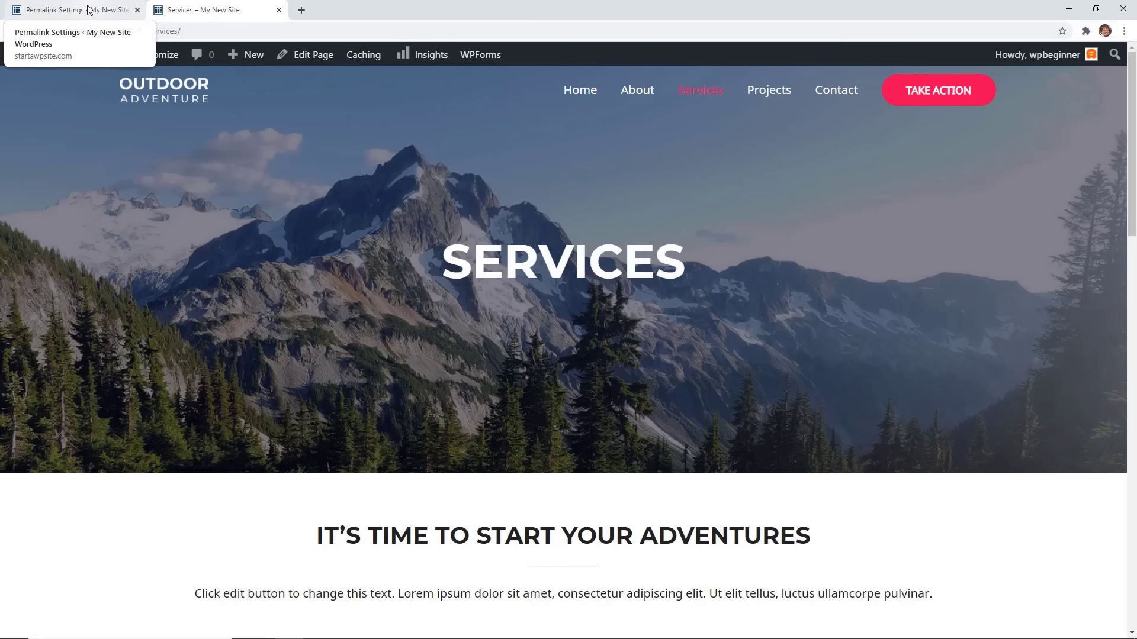
pyautogui.click(88, 10)
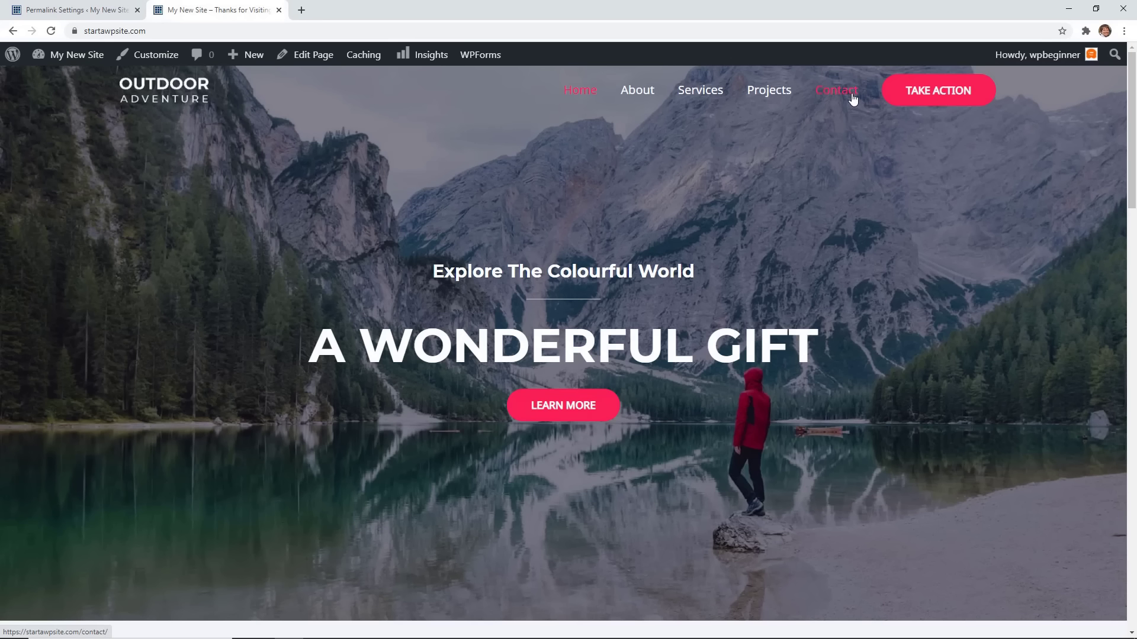
pyautogui.click(144, 63)
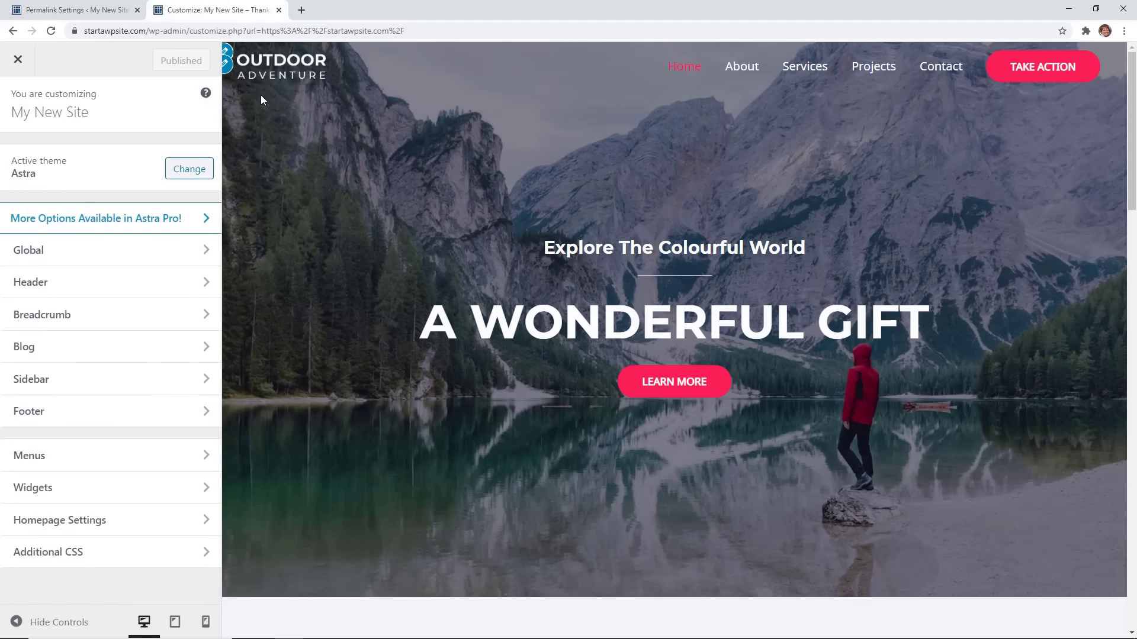
pyautogui.scroll(-10, 313, 149)
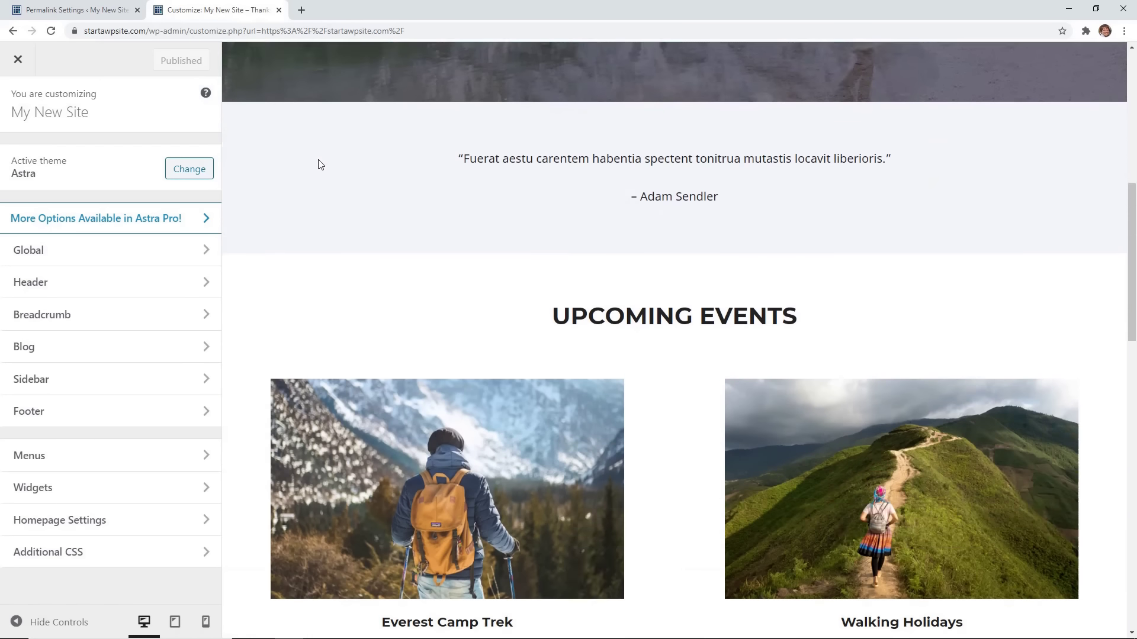
pyautogui.scroll(-15, 412, 276)
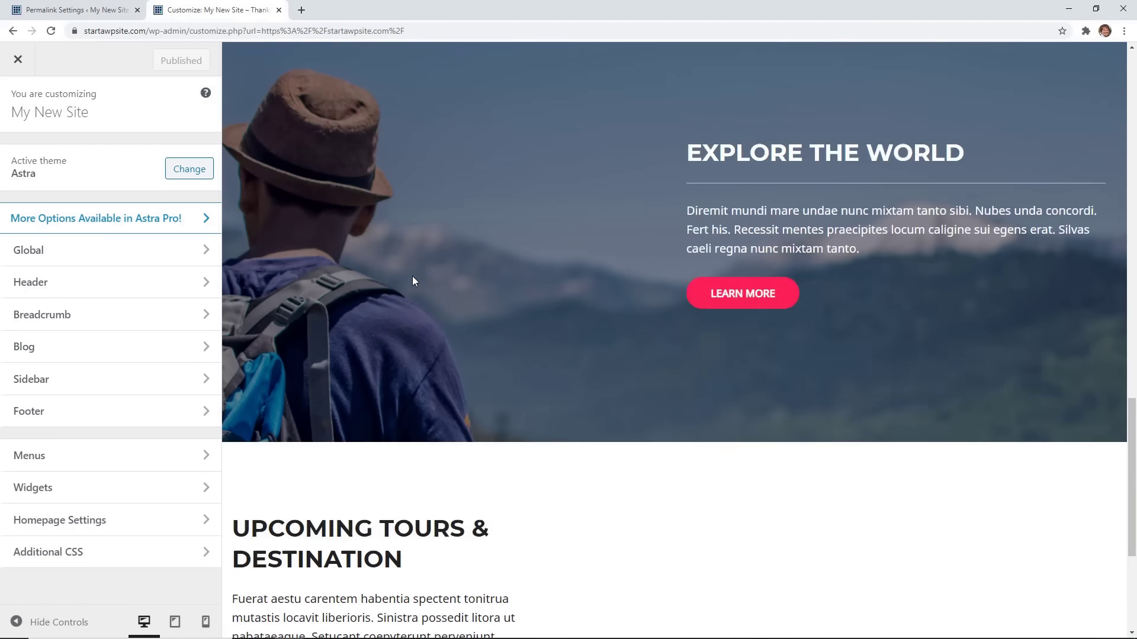
pyautogui.scroll(-2, 415, 282)
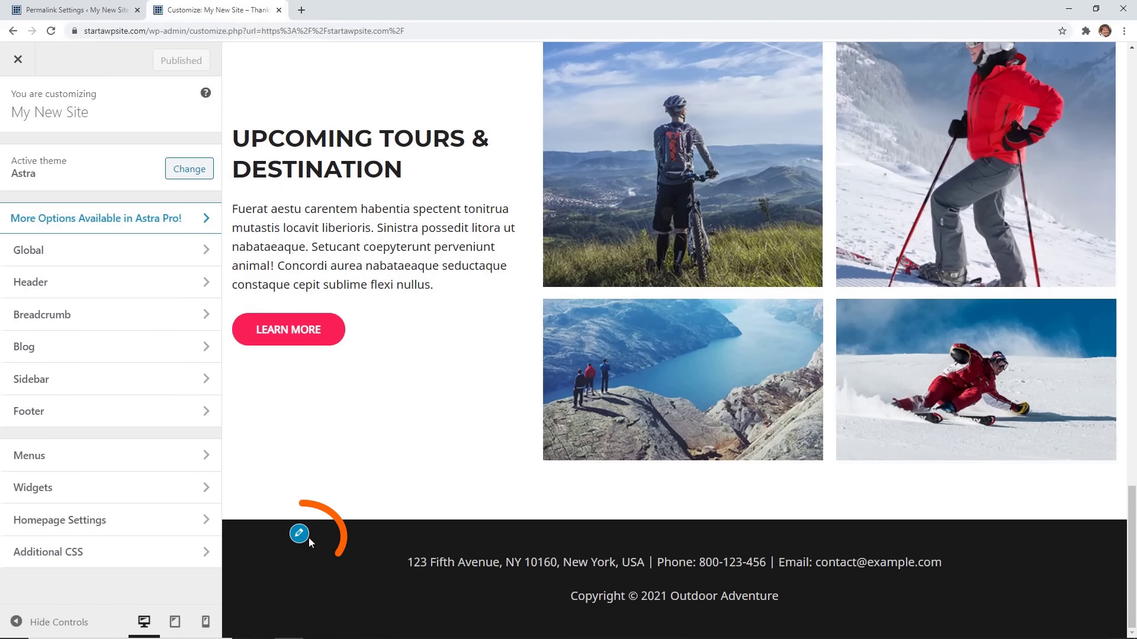
pyautogui.click(300, 534)
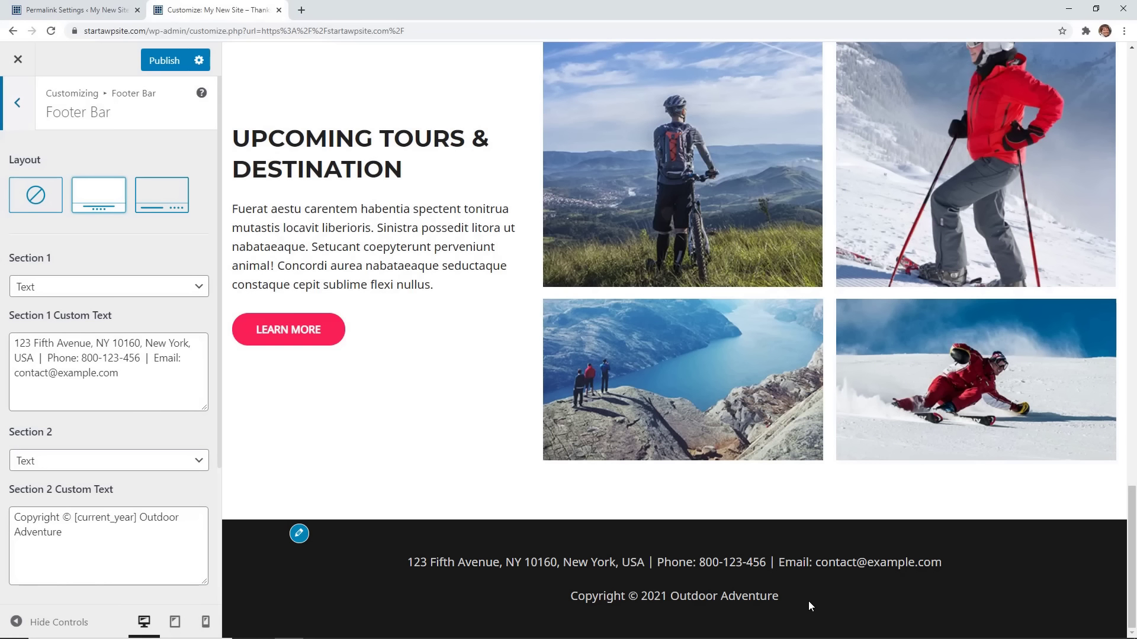
pyautogui.doubleClick(14, 343)
pyautogui.hotkey('shift', 'Right')
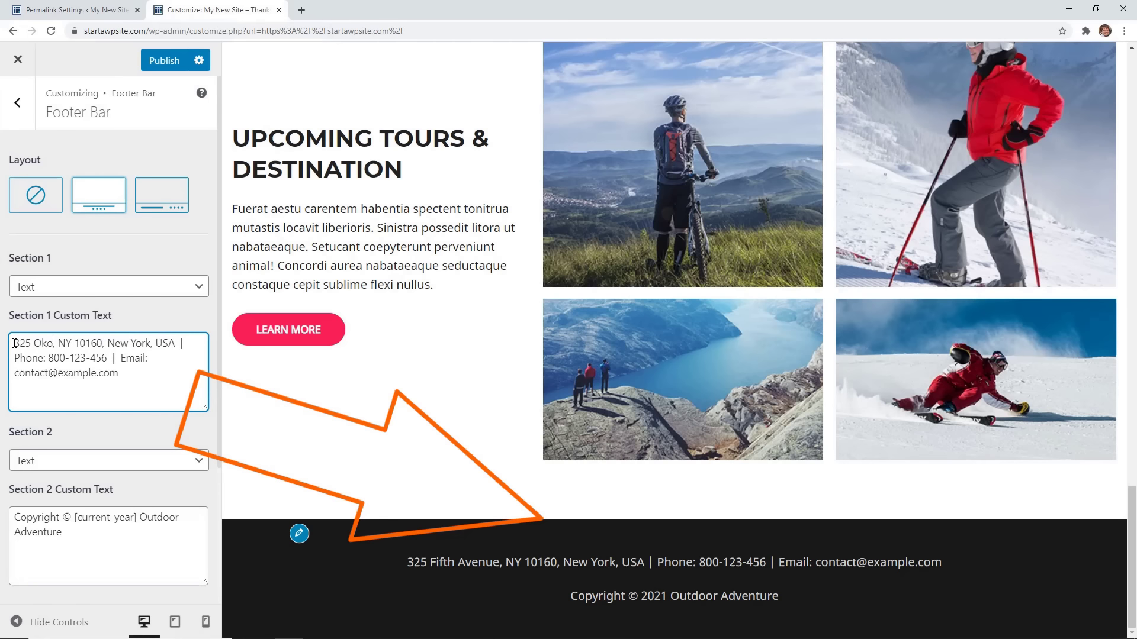
pyautogui.press('Right')
pyautogui.press('Right')
pyautogui.hotkey('shift', 'Right')
pyautogui.hotkey('shift', 'Right')
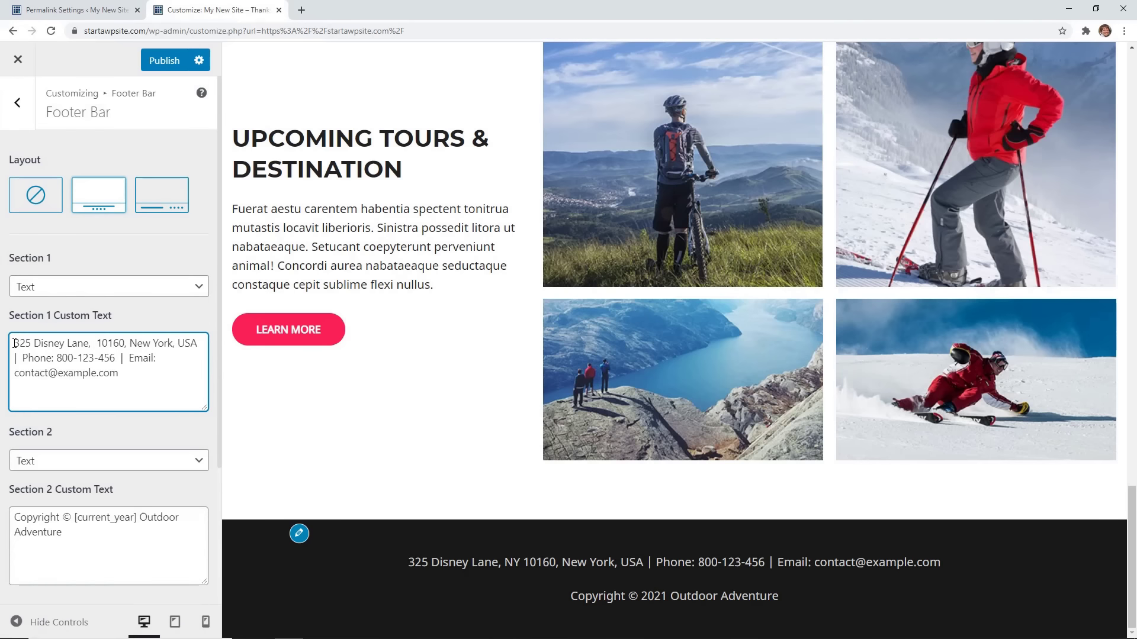
pyautogui.hotkey('shift', 'Right')
pyautogui.hotkey('shift', 'Right')
pyautogui.hotkey('shift', 'Right')
pyautogui.hotkey('shift', 'Right')
pyautogui.hotkey('shift', 'Right')
pyautogui.hotkey('shift', 'Right')
pyautogui.hotkey('shift', 'Right')
pyautogui.hotkey('shift', 'Right')
pyautogui.hotkey('shift', 'Right')
pyautogui.hotkey('shift', 'Right')
pyautogui.hotkey('shift', 'Right')
pyautogui.hotkey('shift', 'Right')
pyautogui.hotkey('shift', 'Right')
pyautogui.hotkey('shift', 'Right')
pyautogui.hotkey('shift', 'Right')
pyautogui.hotkey('shift', 'Right')
pyautogui.hotkey('shift', 'Right')
pyautogui.hotkey('shift', 'Right')
pyautogui.hotkey('shift', 'Right')
pyautogui.hotkey('shift', 'Right')
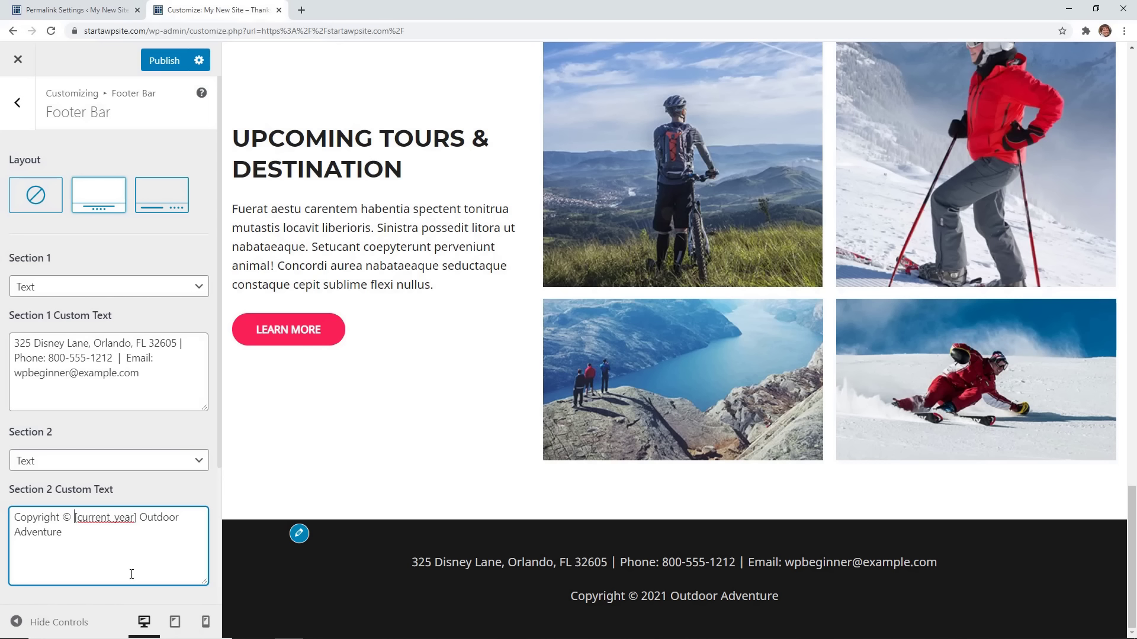
# Make the footer copyright read 1996-[current_year] Outdoor Adventure.
pyautogui.write('1996')
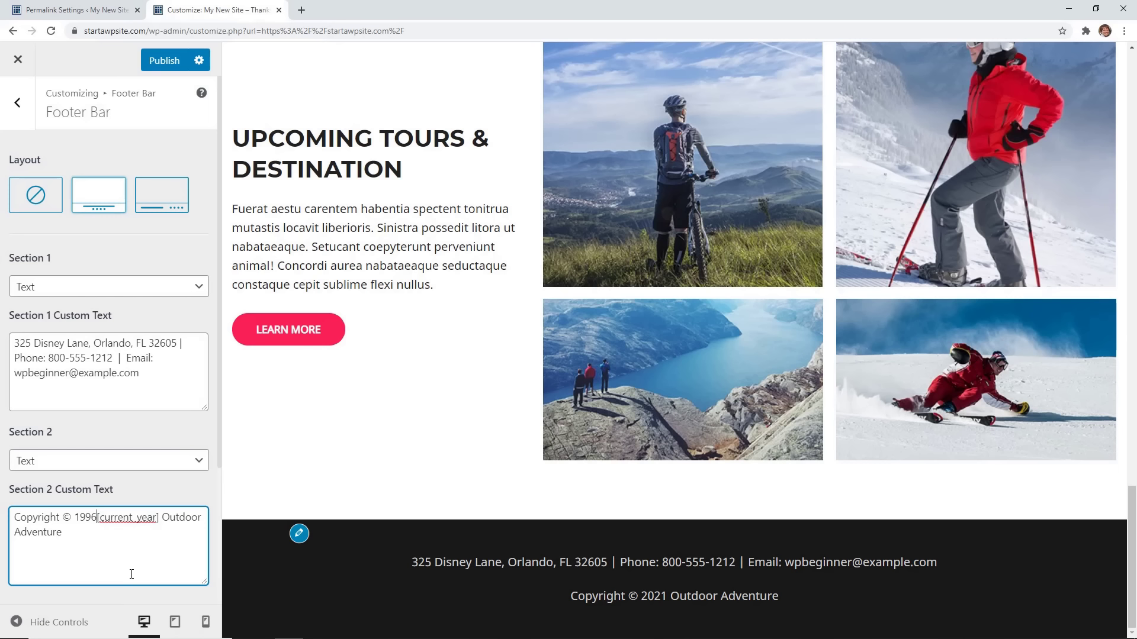
pyautogui.write('-')
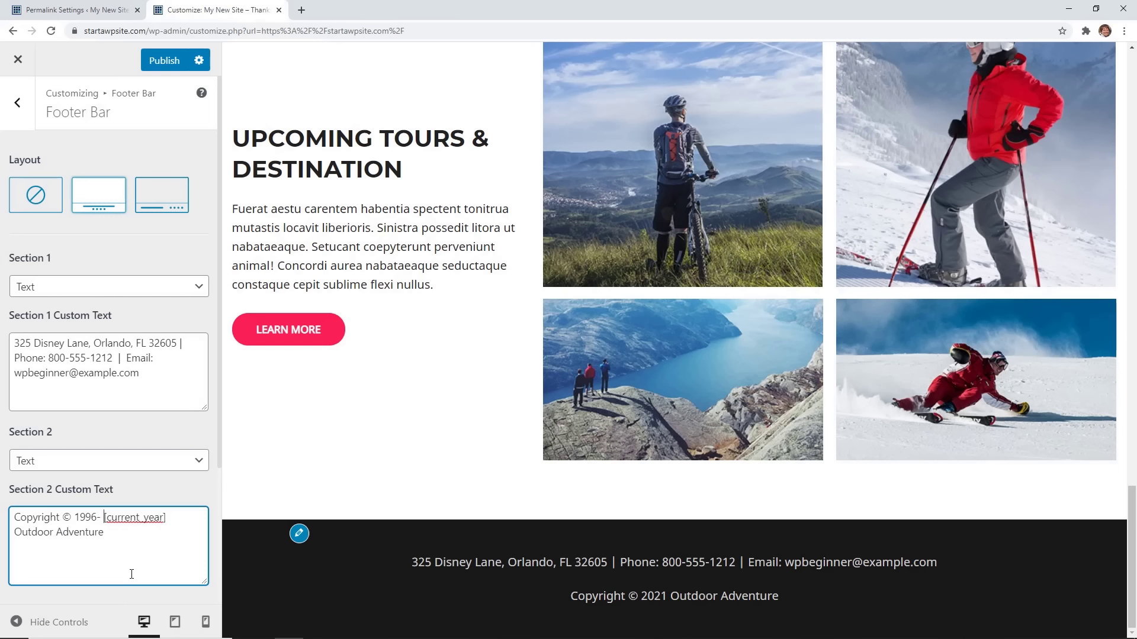
pyautogui.press('BackSpace')
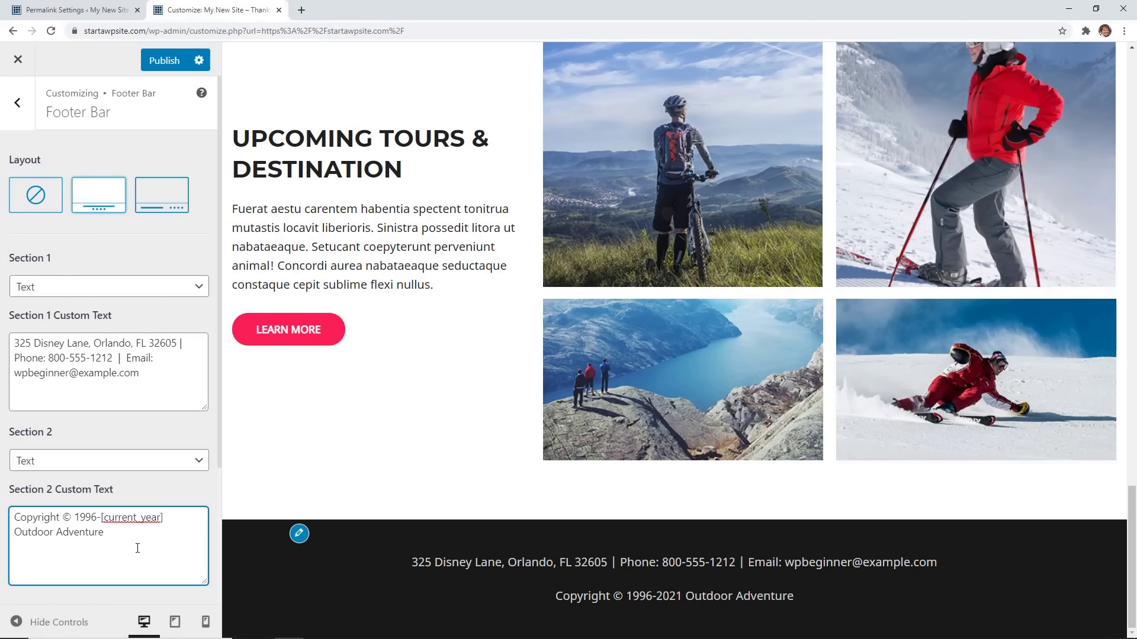
pyautogui.scroll(20, 332, 371)
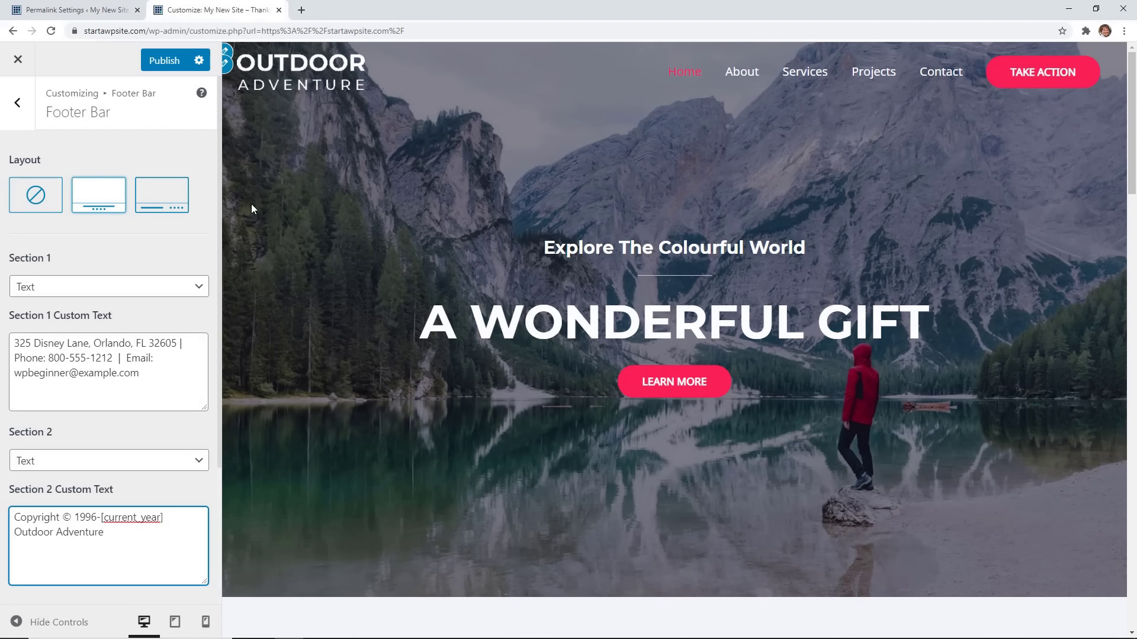
# Publish the footer changes and open the Global > Typography settings.
pyautogui.click(171, 65)
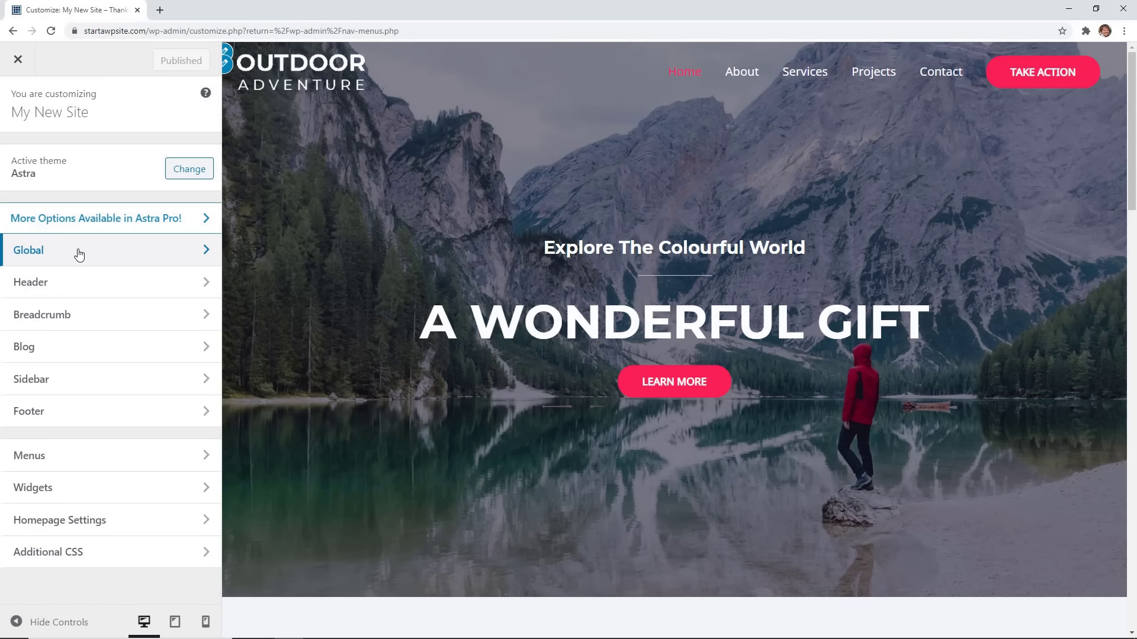
pyautogui.click(89, 258)
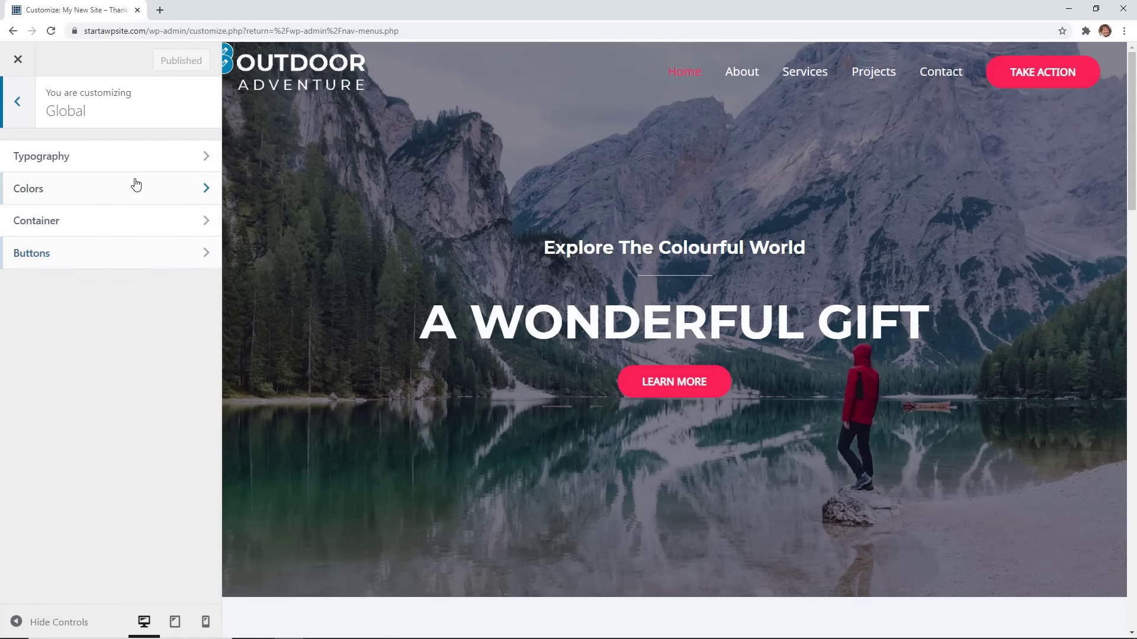
pyautogui.click(135, 161)
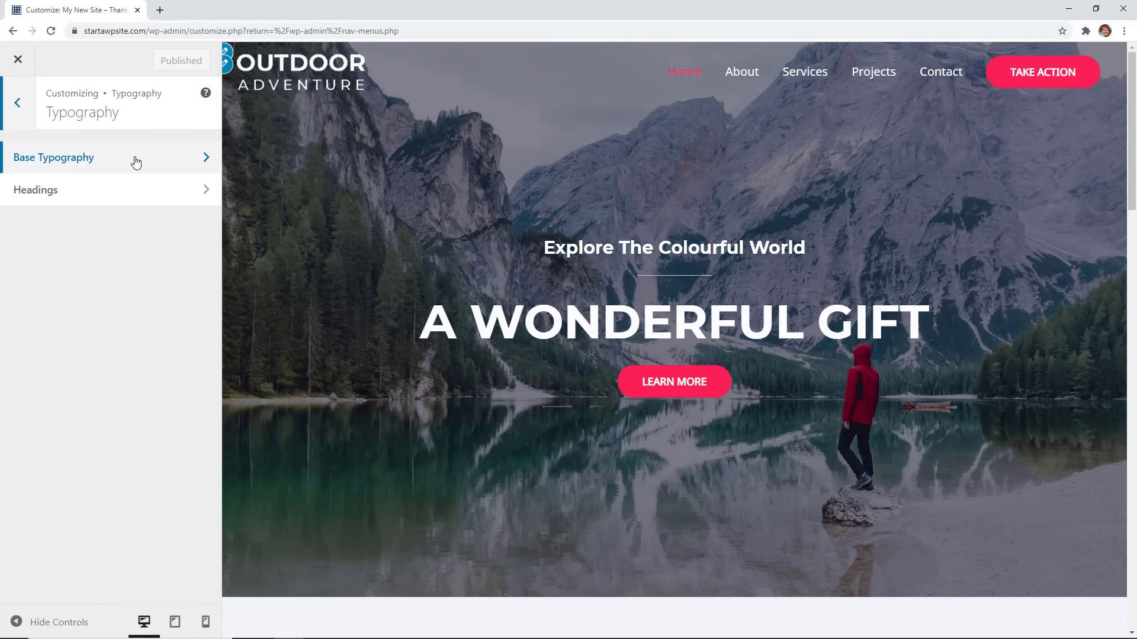
# Set the Base Typography font size from 16 to 18 px.
pyautogui.click(136, 161)
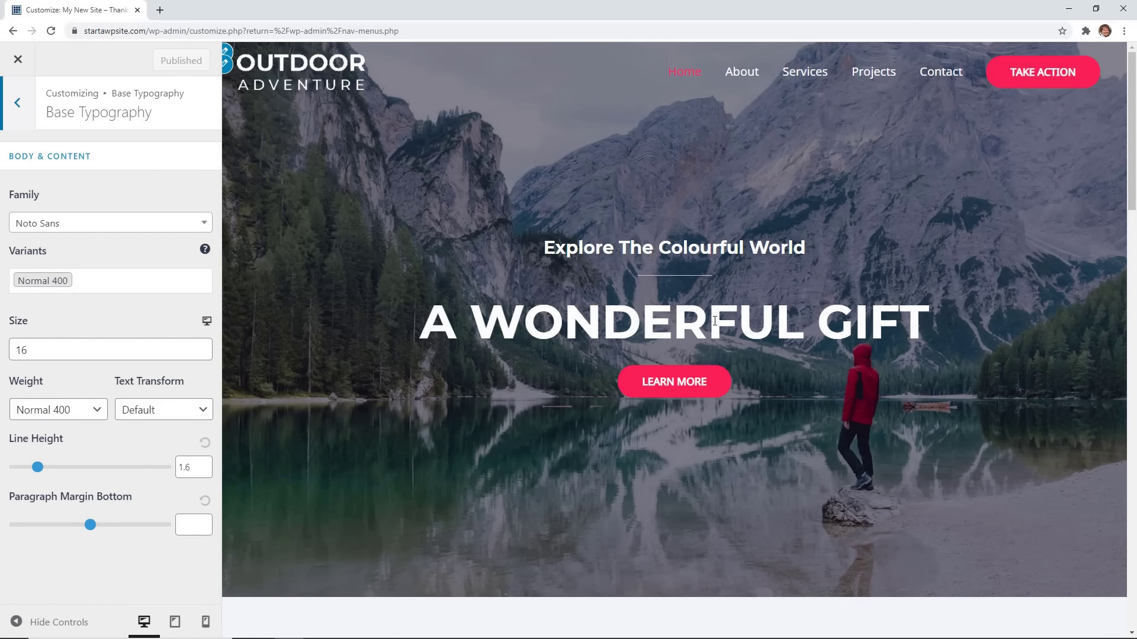
pyautogui.scroll(-2, 475, 414)
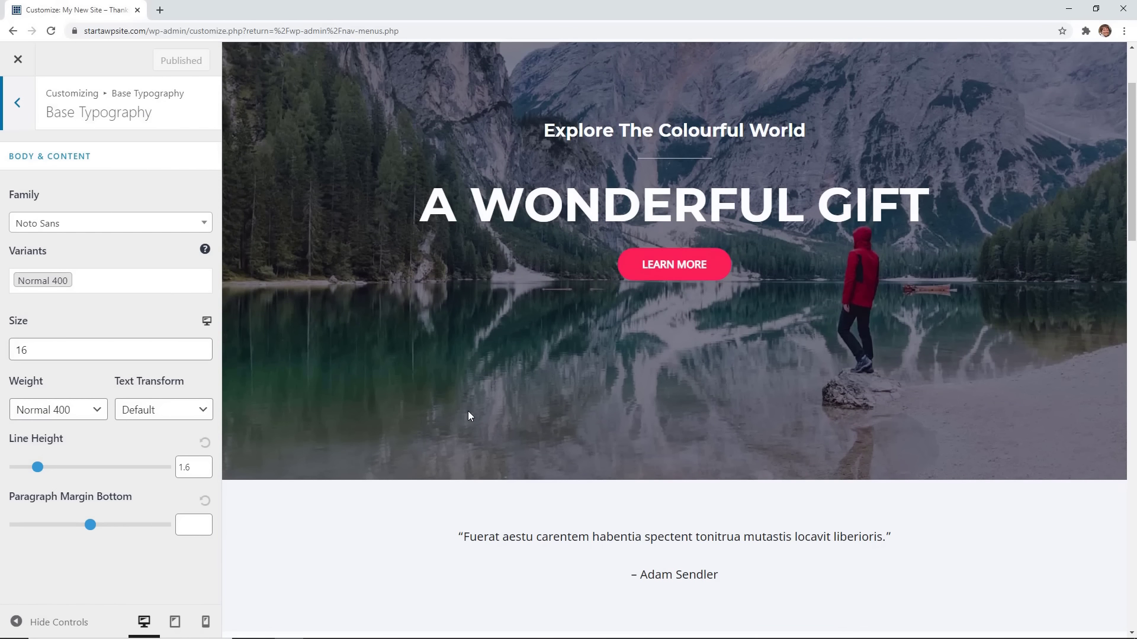
pyautogui.scroll(2, 453, 410)
pyautogui.scroll(-2, 408, 406)
pyautogui.scroll(-10, 388, 405)
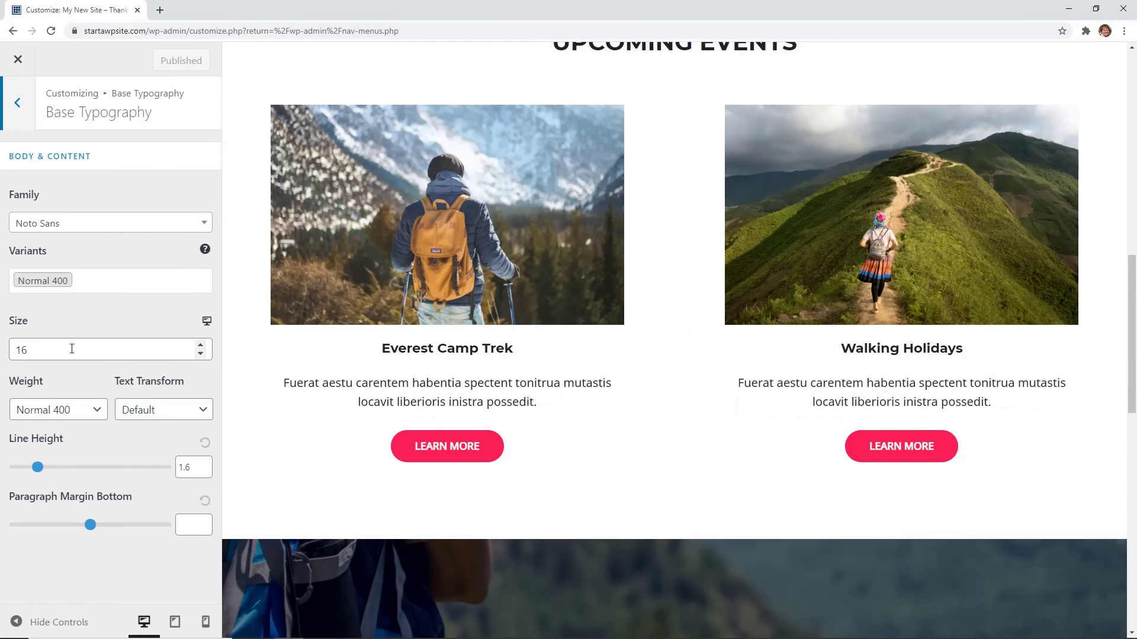
pyautogui.moveTo(72, 348); pyautogui.dragTo(16, 351)
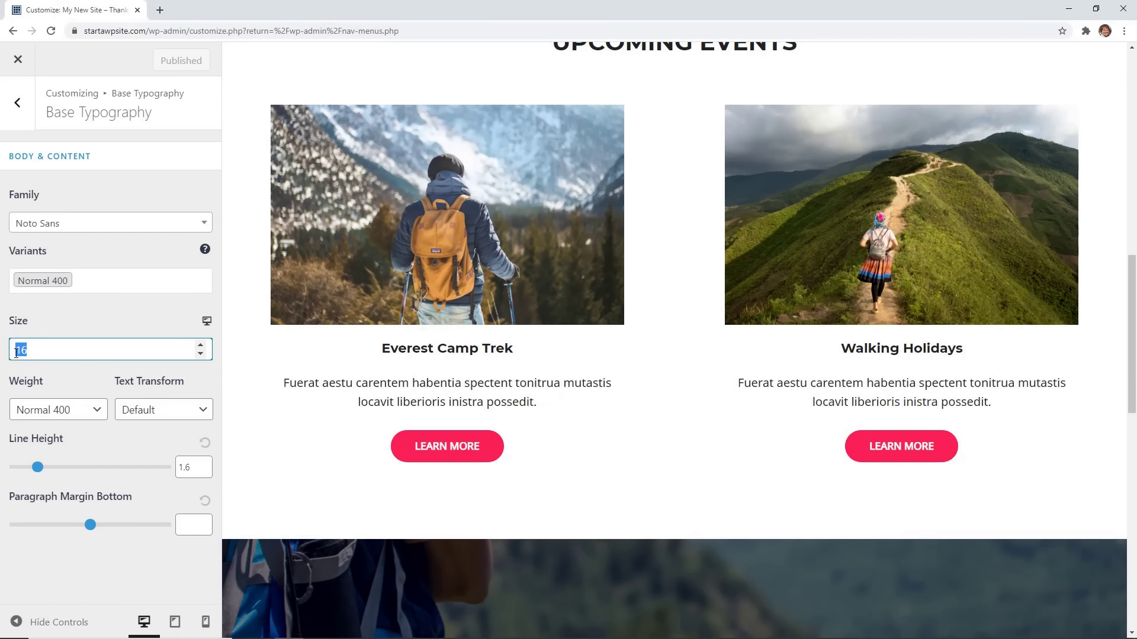
pyautogui.write('18')
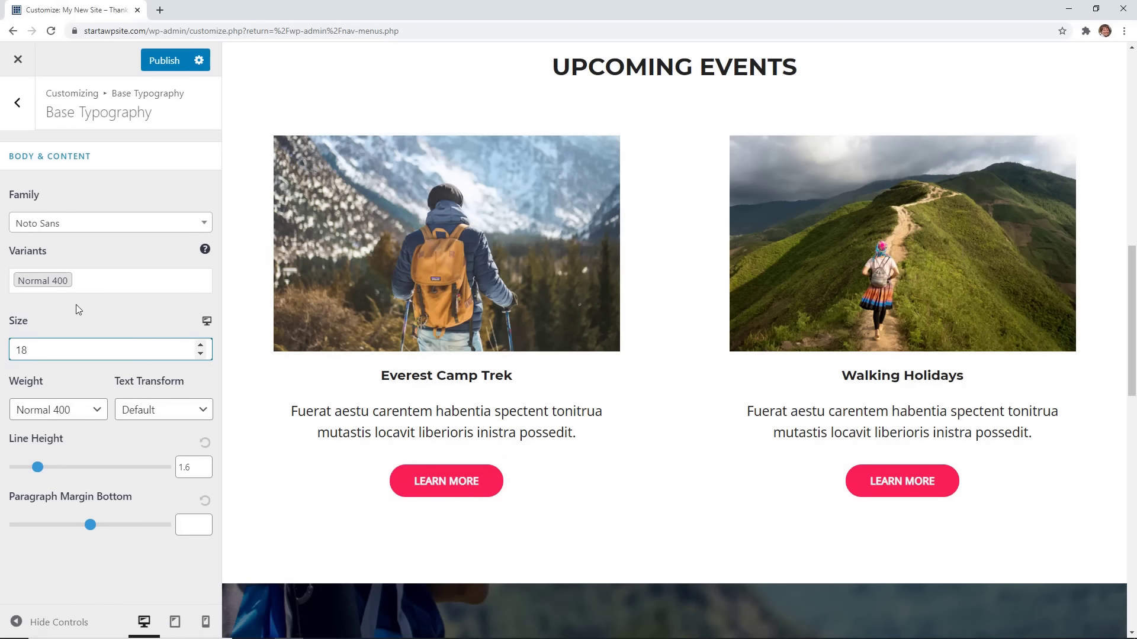
# Browse the body font family list and pick a different body font.
pyautogui.click(112, 225)
pyautogui.scroll(8, 121, 305)
pyautogui.scroll(-9, 122, 308)
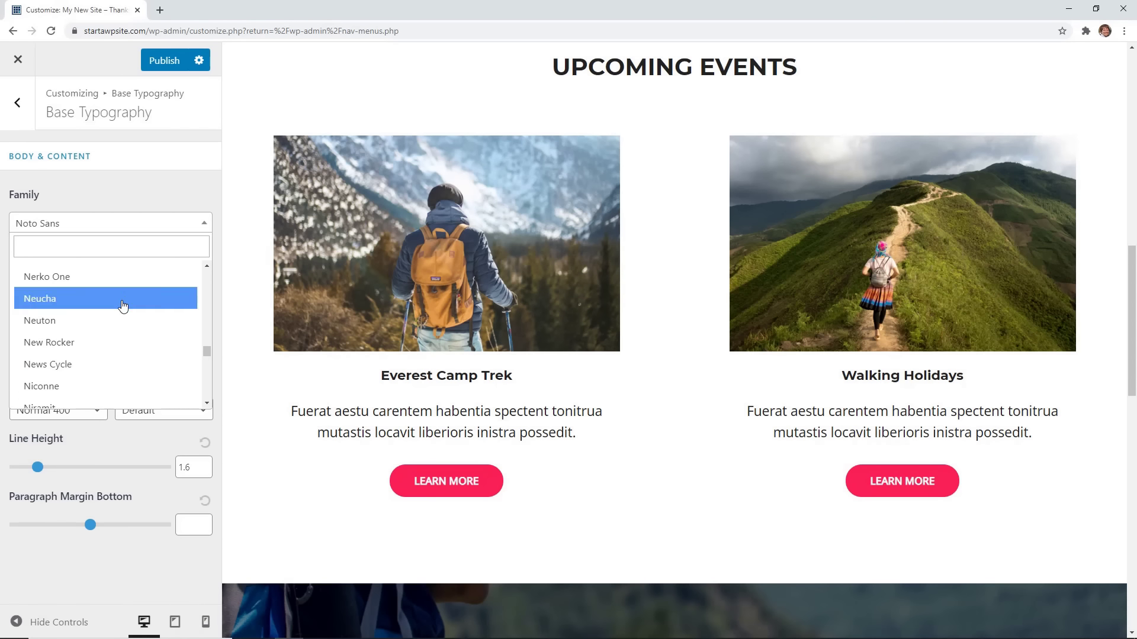
pyautogui.scroll(-6, 123, 308)
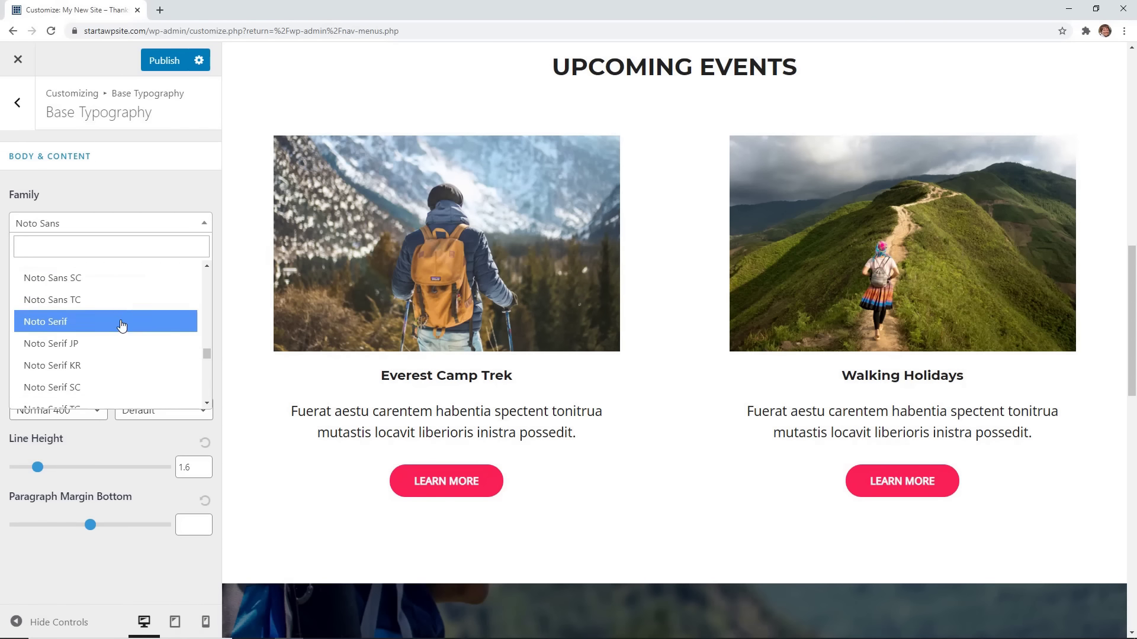
pyautogui.scroll(-4, 122, 325)
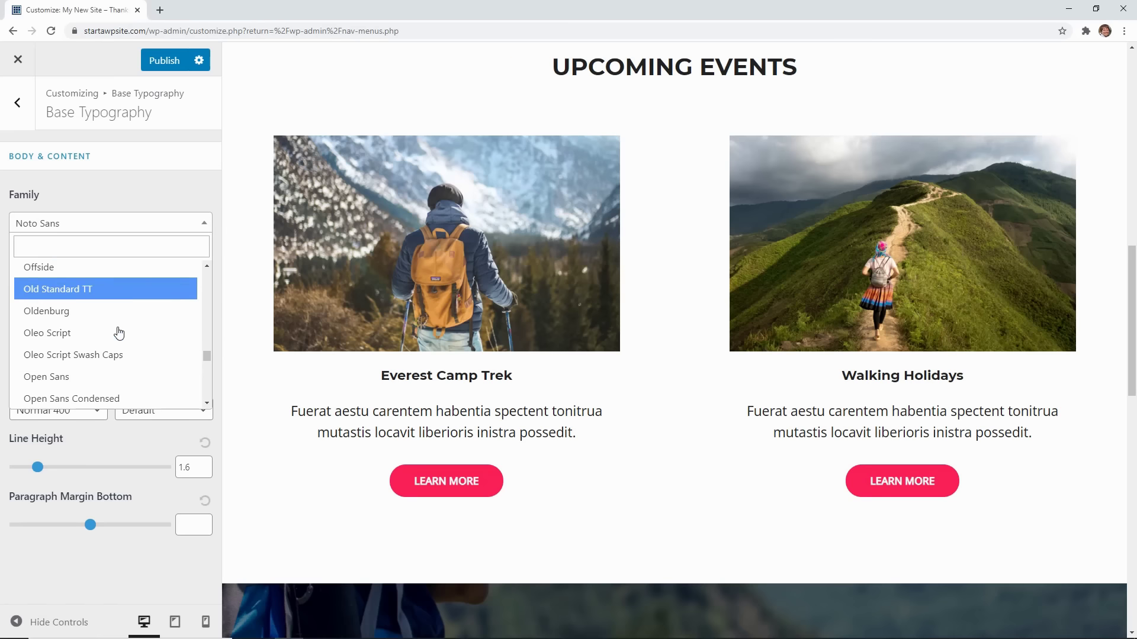
pyautogui.click(124, 314)
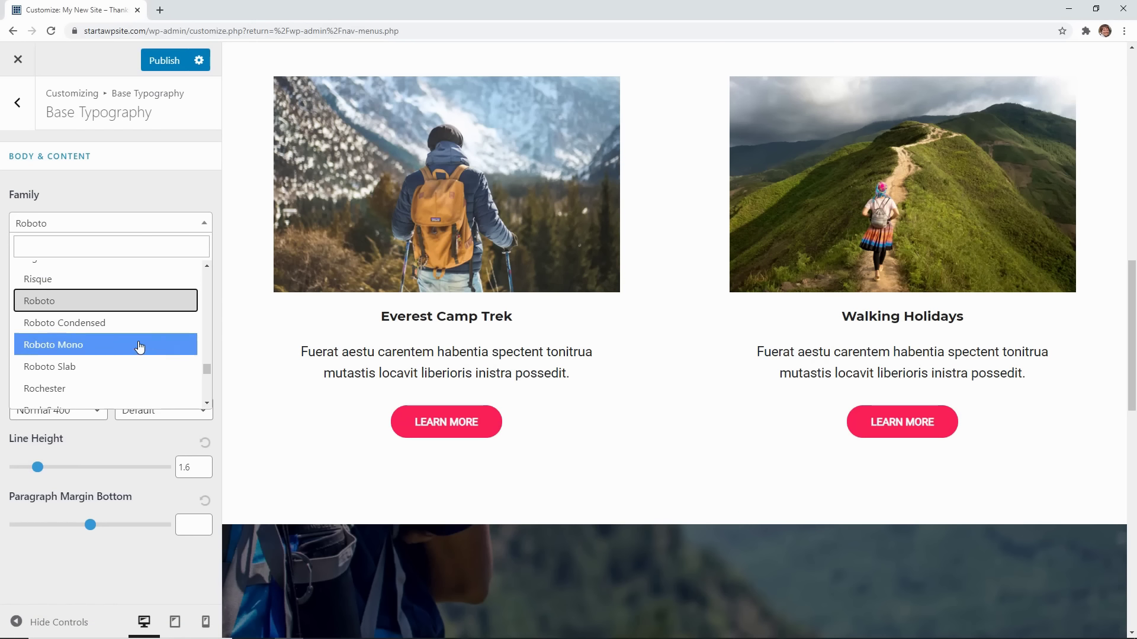
pyautogui.scroll(6, 137, 347)
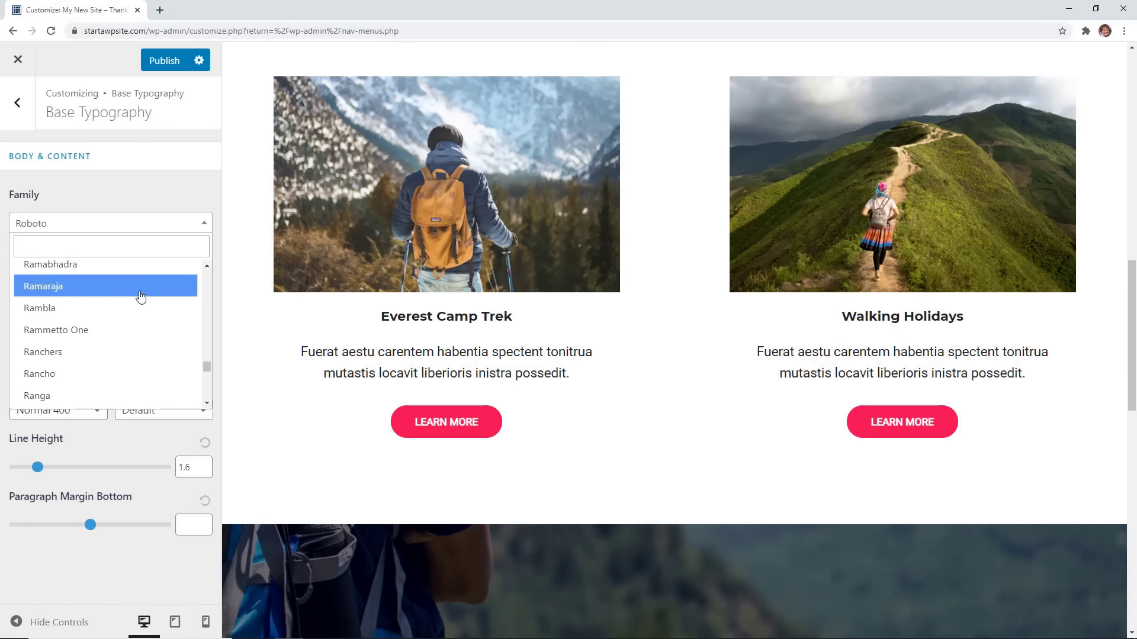
# Set the Headings font family to Montserrat and return to the Global settings.
pyautogui.click(142, 248)
pyautogui.write('nato')
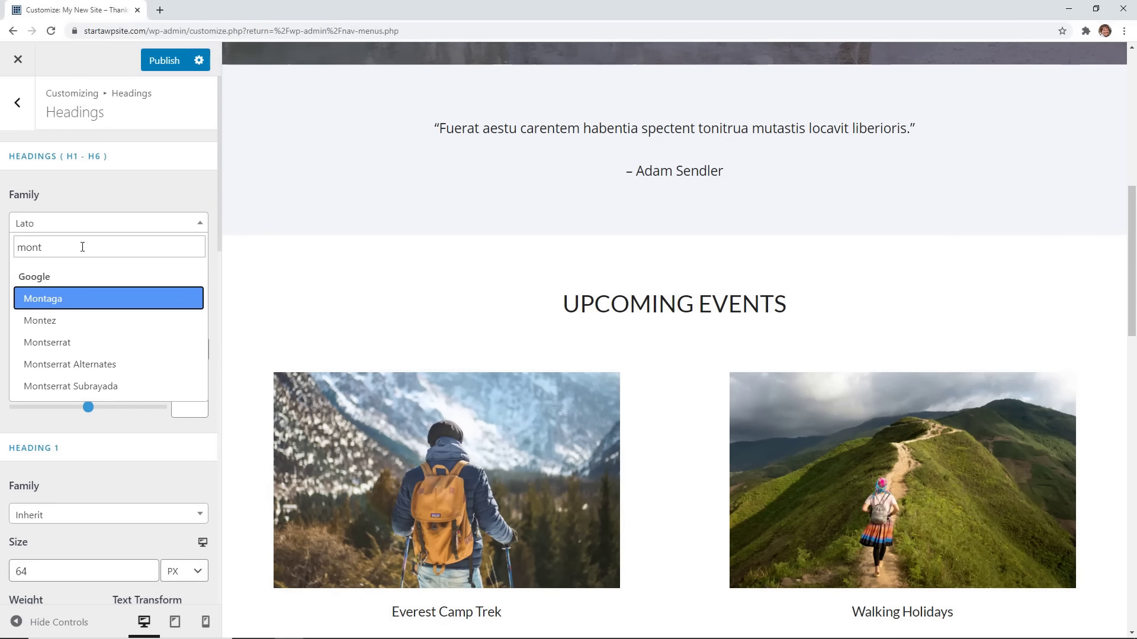
pyautogui.write('s')
pyautogui.press('Return')
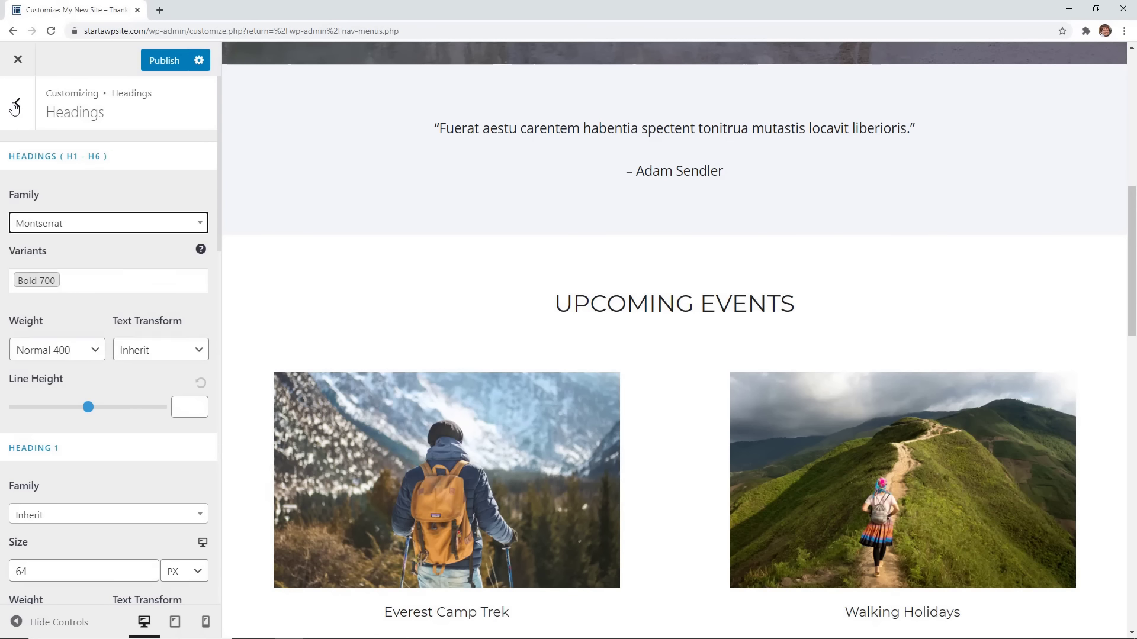
pyautogui.click(16, 107)
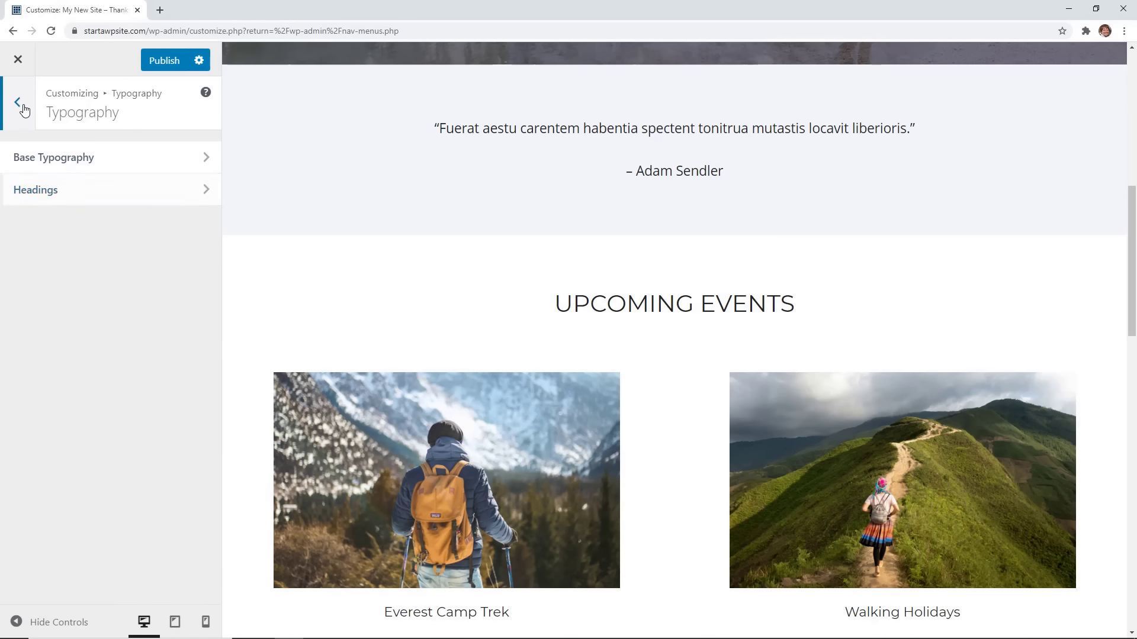
pyautogui.click(23, 108)
# Make the Base Colors text colour a semi-transparent grey with alpha about 0.59.
pyautogui.click(101, 196)
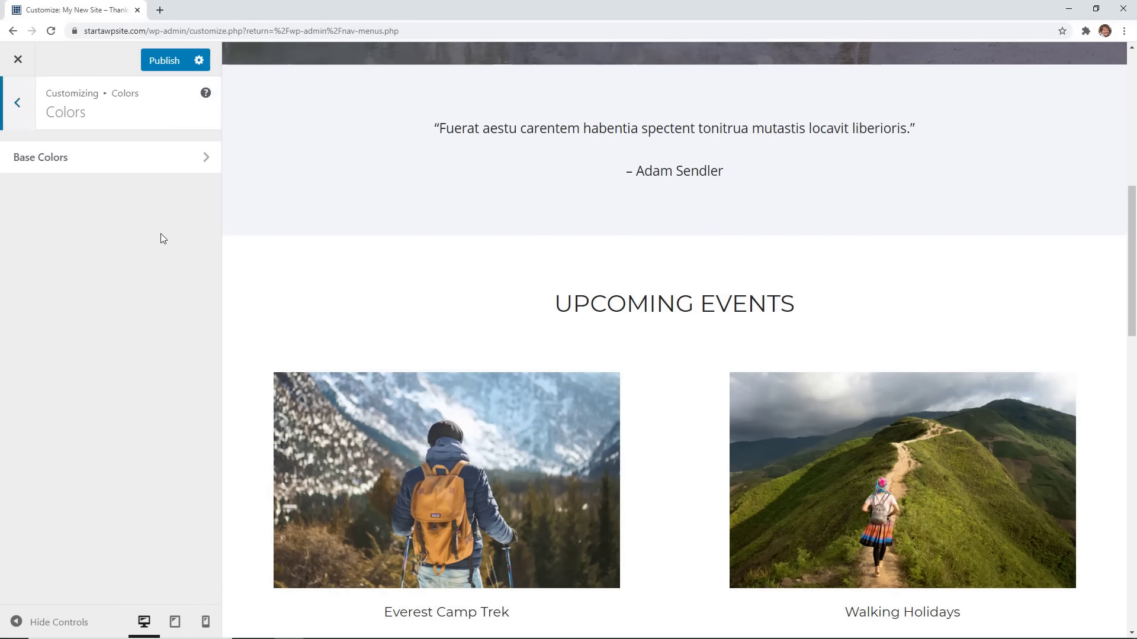
pyautogui.click(143, 157)
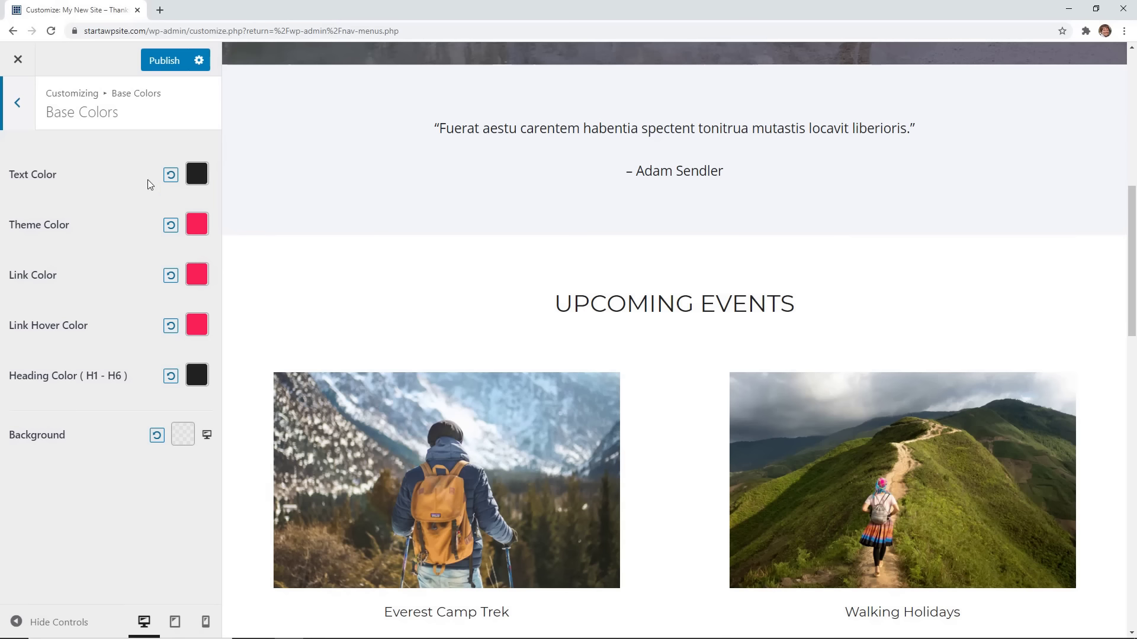
pyautogui.scroll(10, 296, 405)
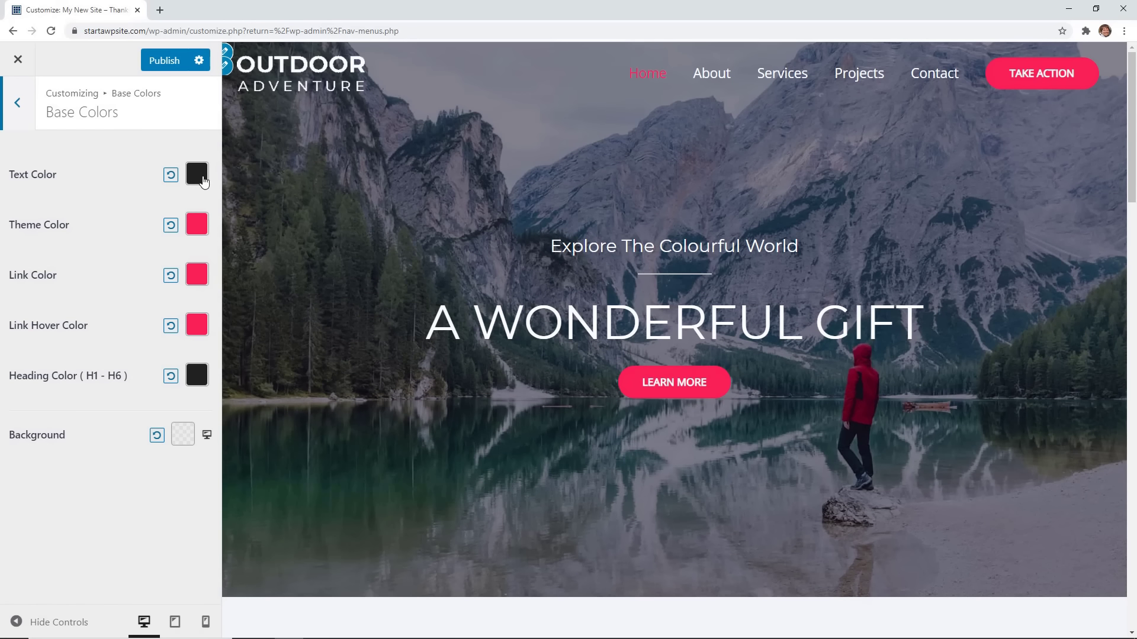
pyautogui.scroll(-10, 293, 251)
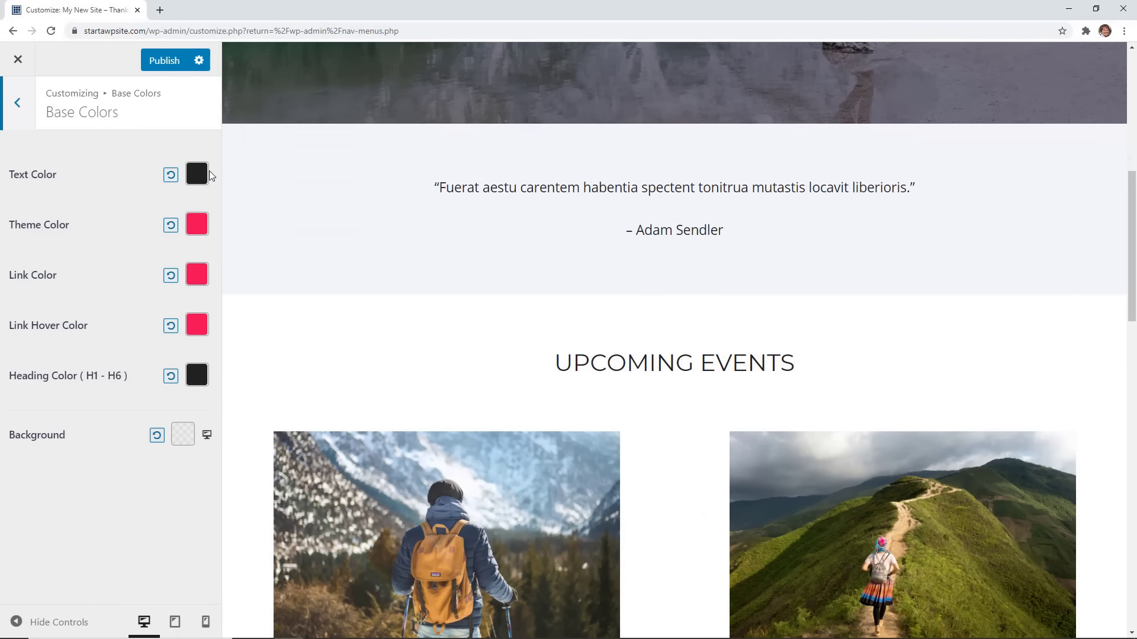
pyautogui.click(200, 177)
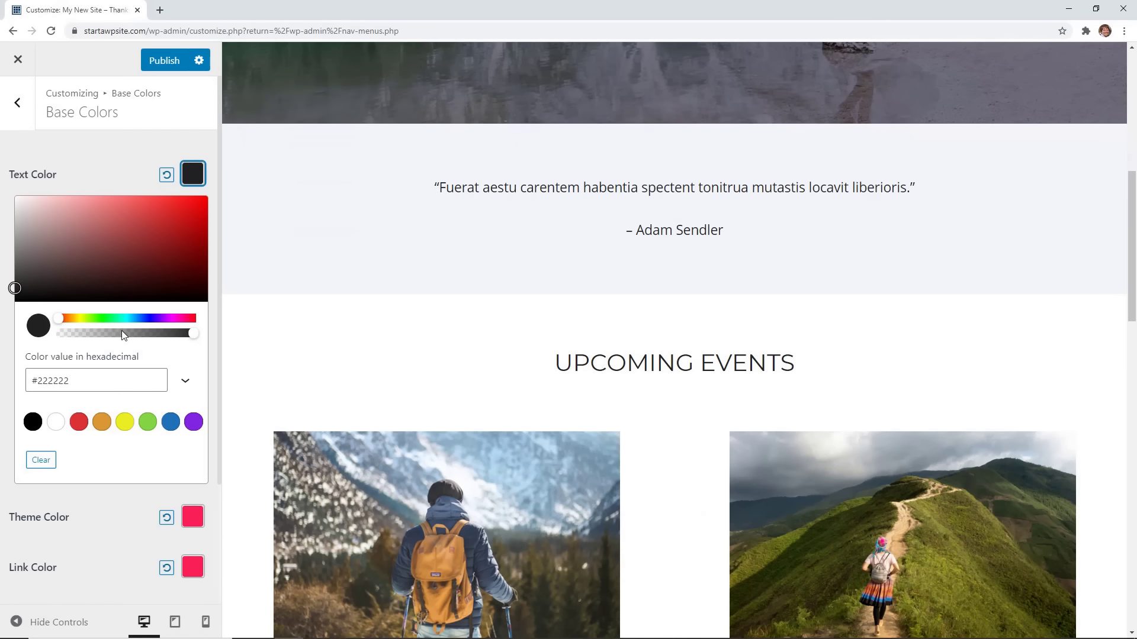
pyautogui.click(139, 335)
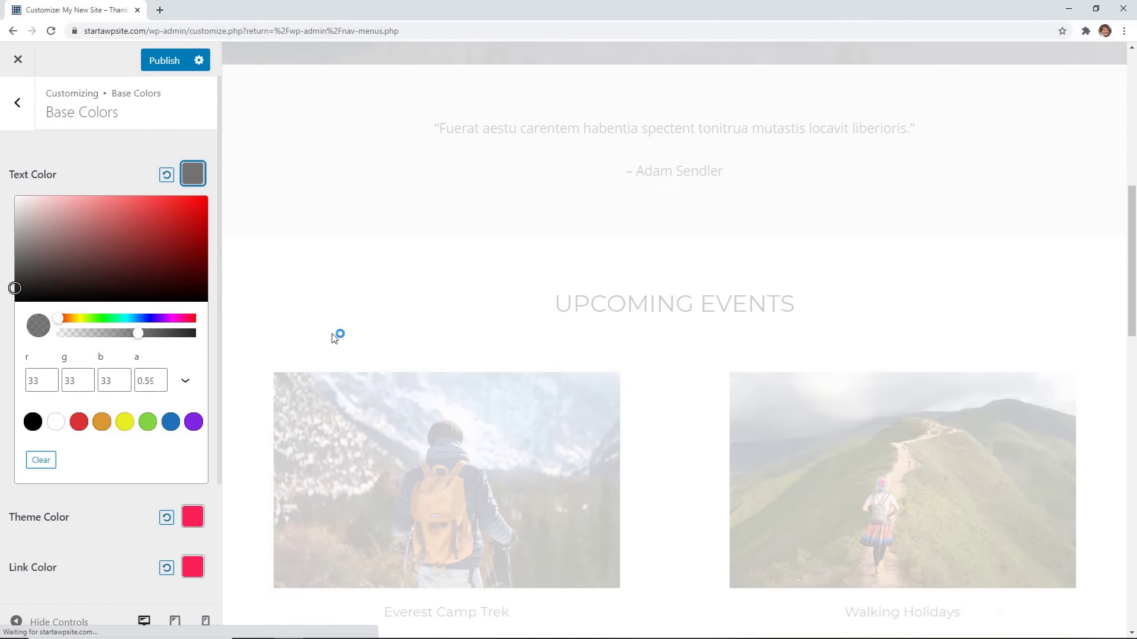
pyautogui.scroll(-5, 331, 334)
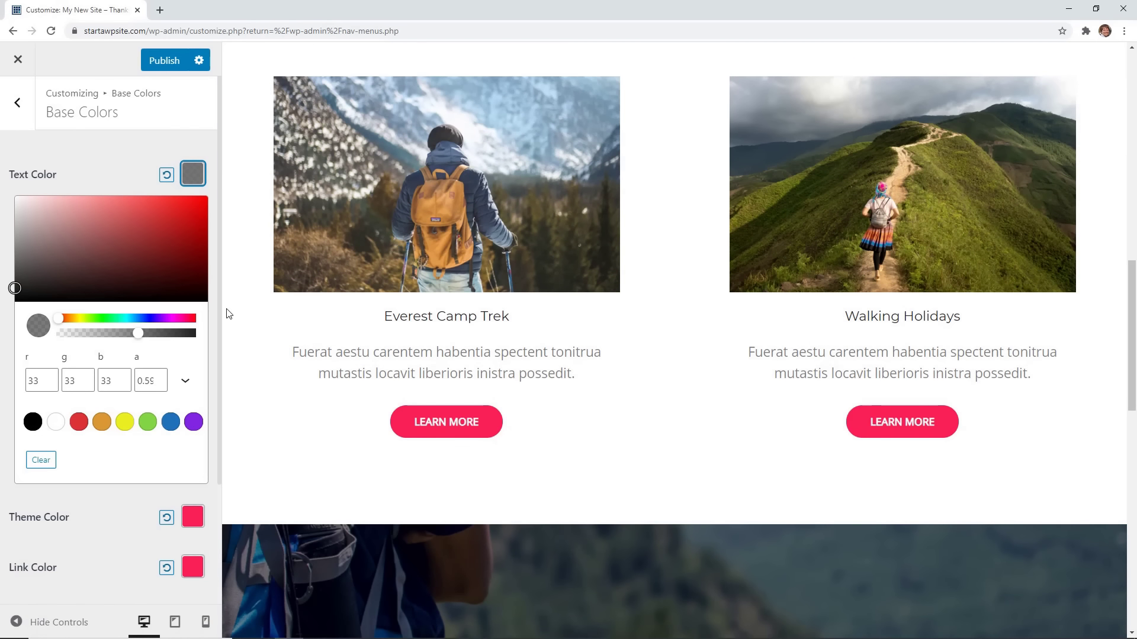
pyautogui.click(109, 172)
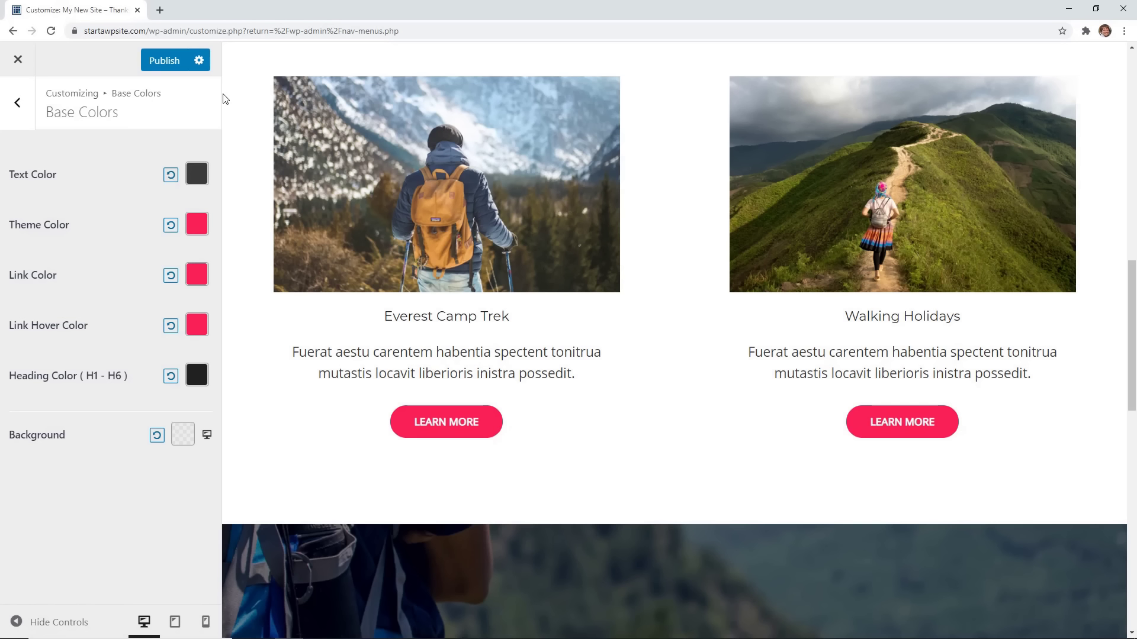
pyautogui.click(160, 10)
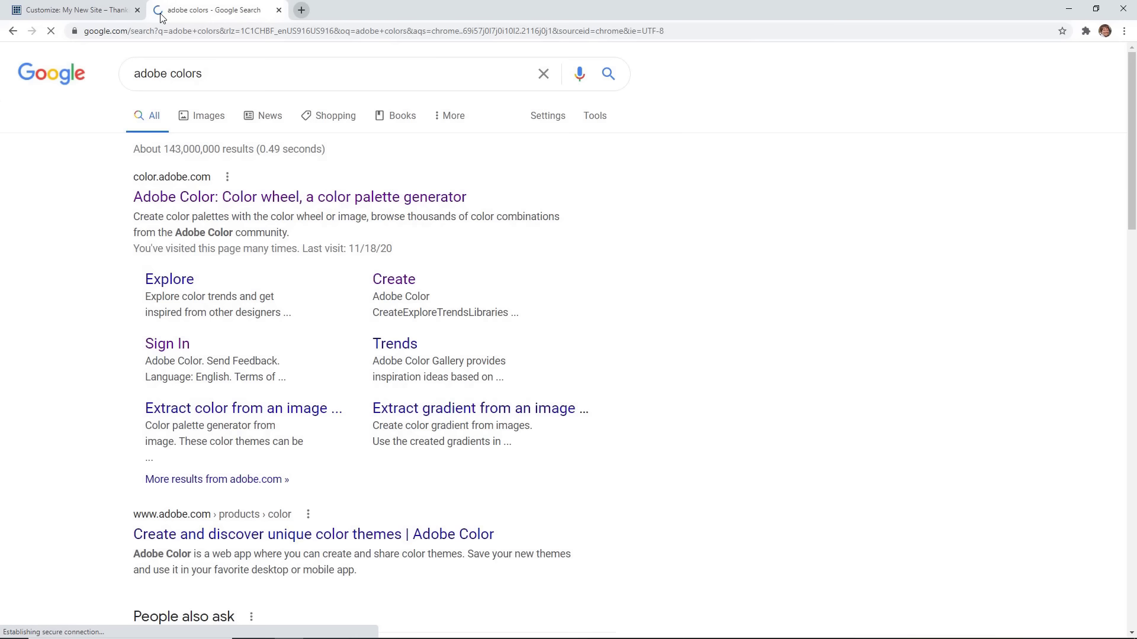
# Copy #0029FA from Adobe Color's Glowing Blue palette and return to the Customizer tab.
pyautogui.click(208, 205)
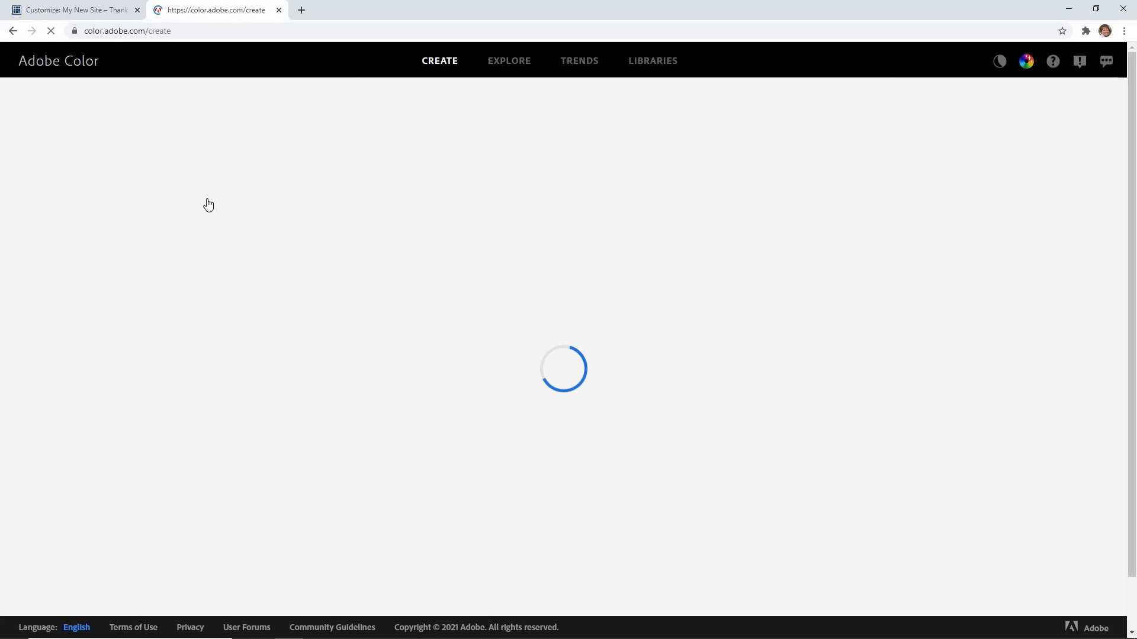
pyautogui.scroll(-1, 457, 173)
pyautogui.scroll(-2, 456, 177)
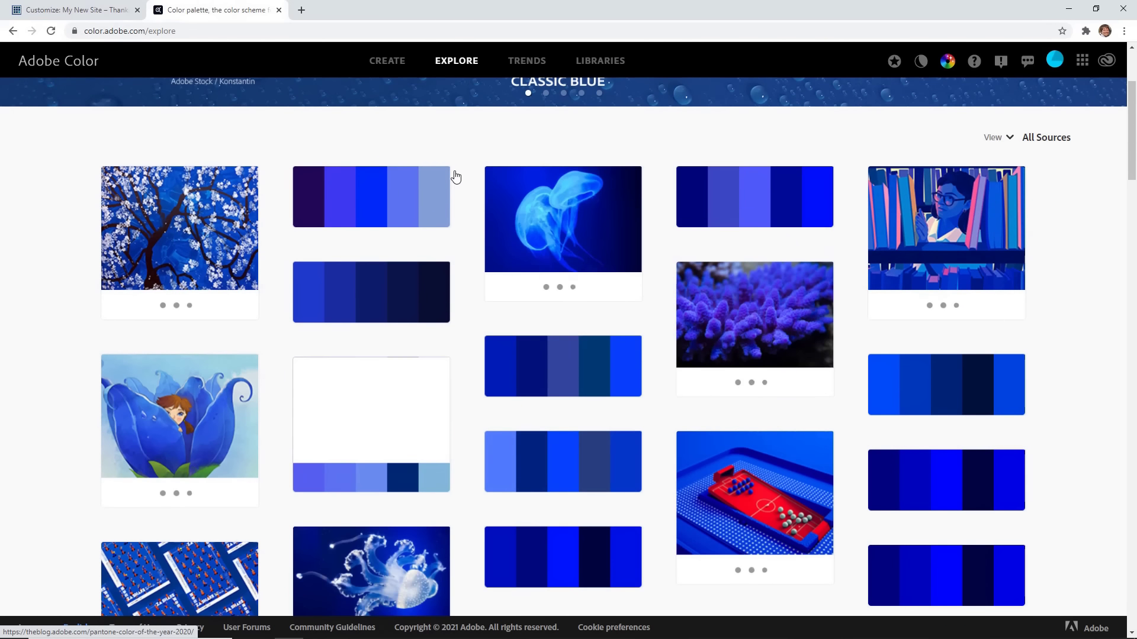
pyautogui.scroll(-7, 452, 173)
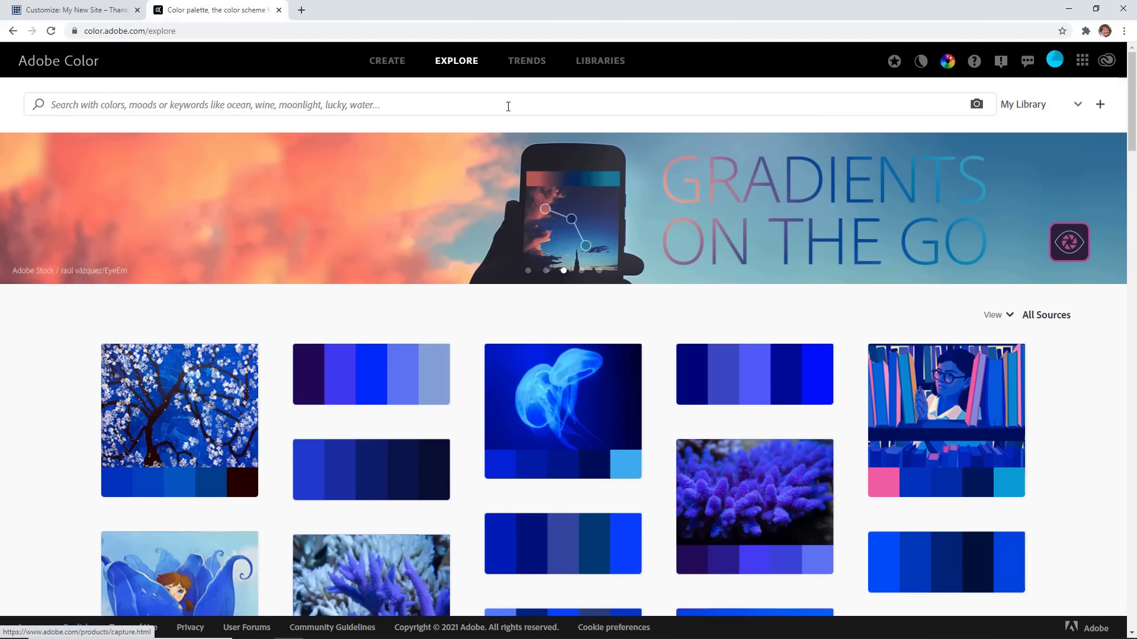
pyautogui.scroll(-3, 397, 233)
pyautogui.click(384, 222)
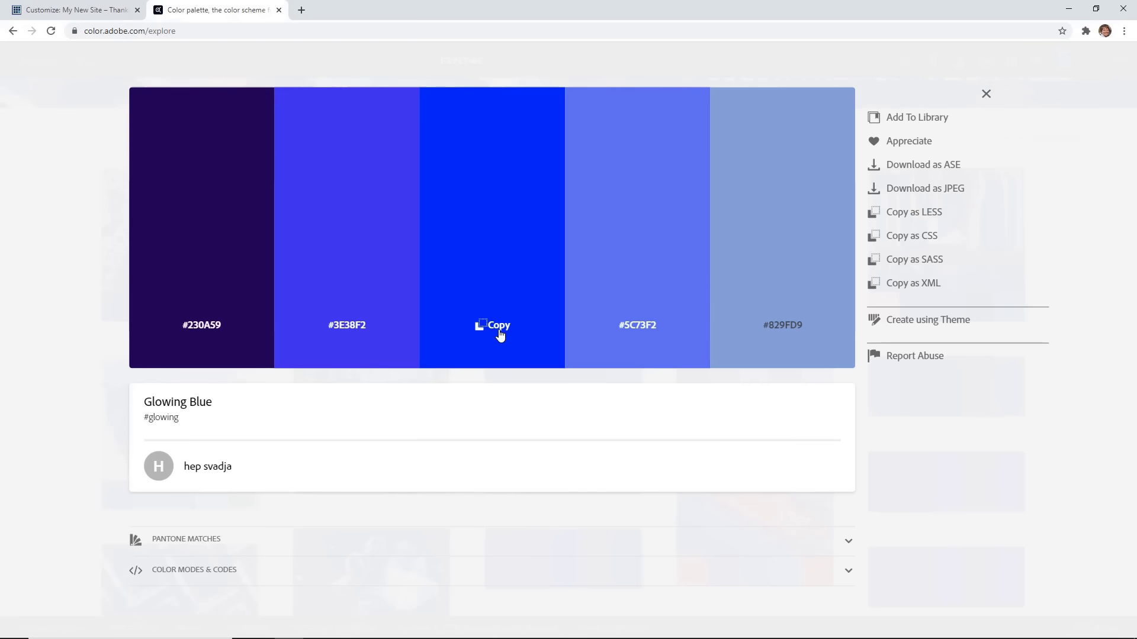
pyautogui.click(520, 324)
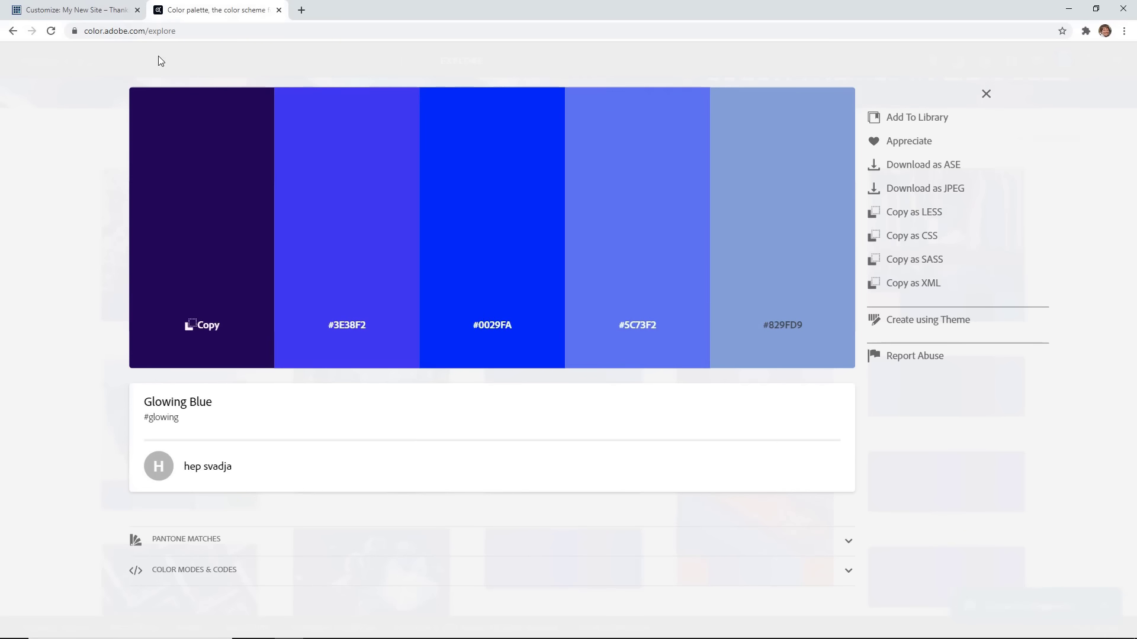
pyautogui.click(77, 11)
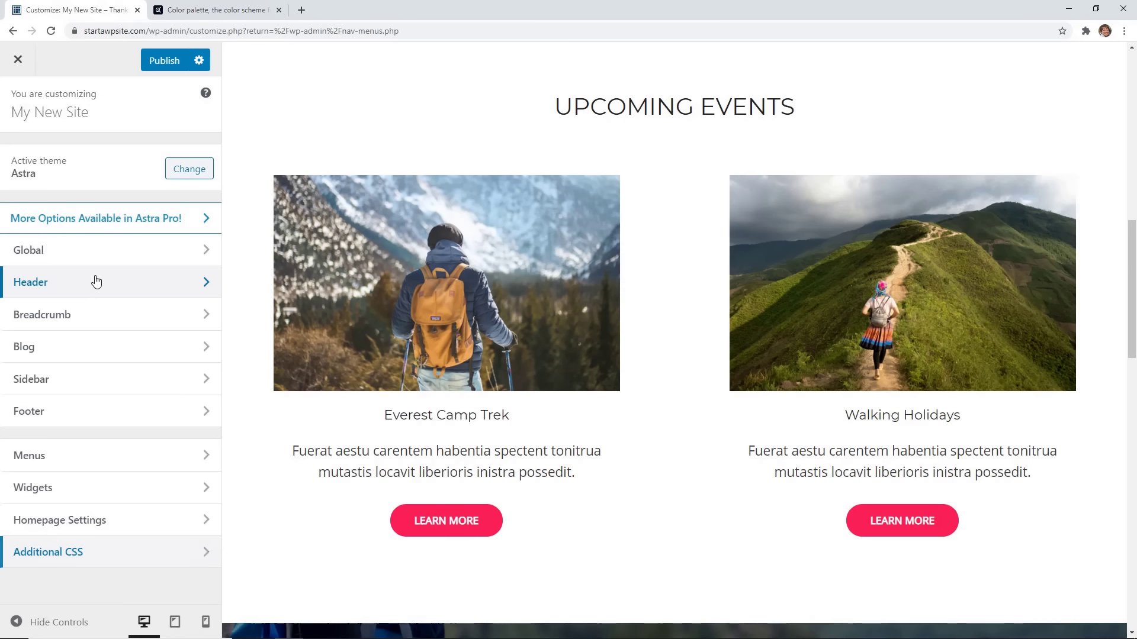
# Give the Primary Header a logo-left, menu-right desktop layout and stacked logo-above-menu mobile layout.
pyautogui.click(94, 282)
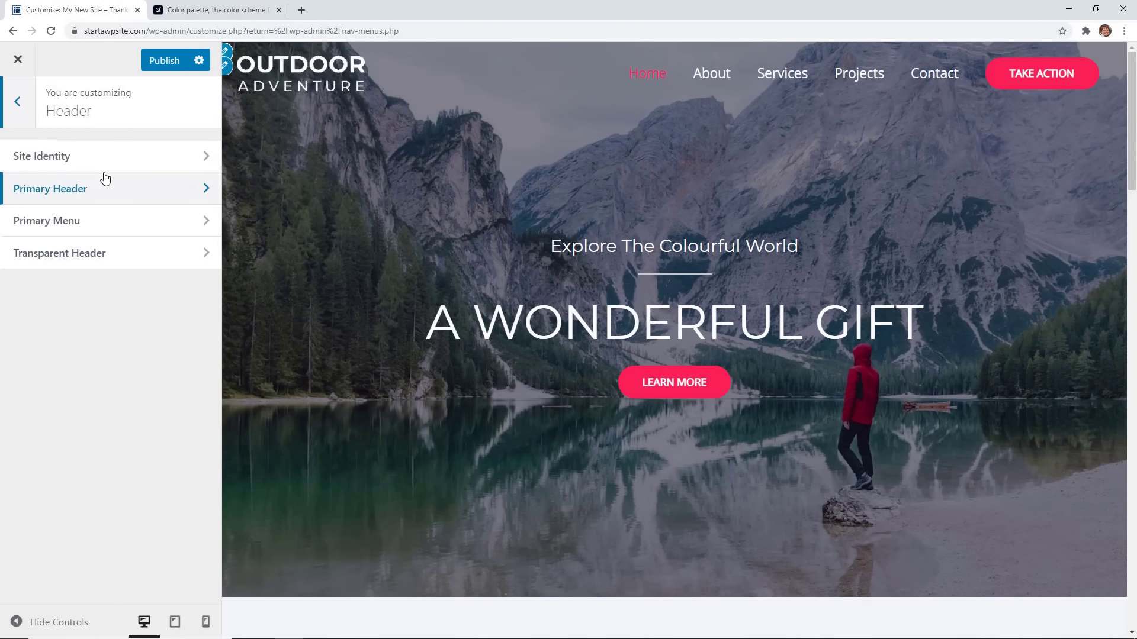
pyautogui.click(102, 156)
pyautogui.click(18, 103)
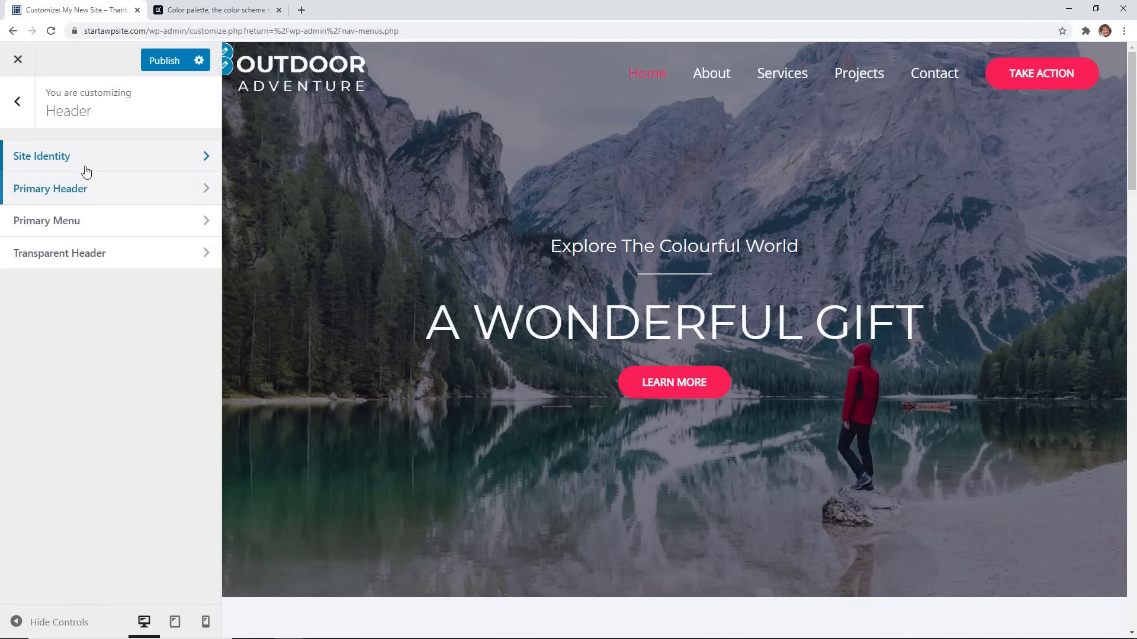
pyautogui.click(130, 188)
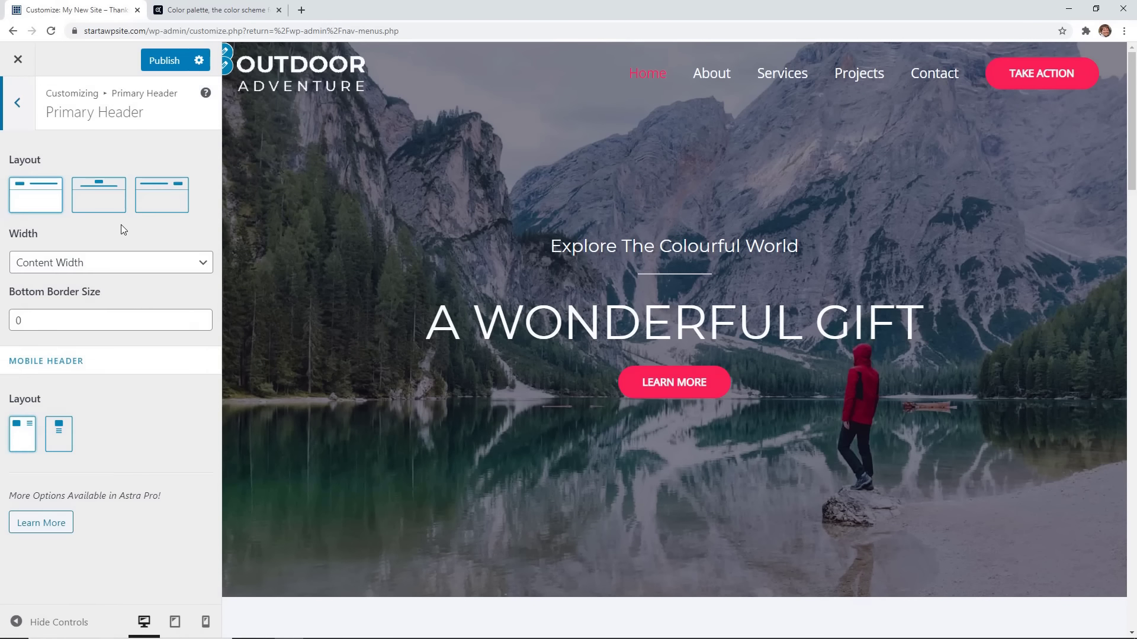
pyautogui.click(107, 209)
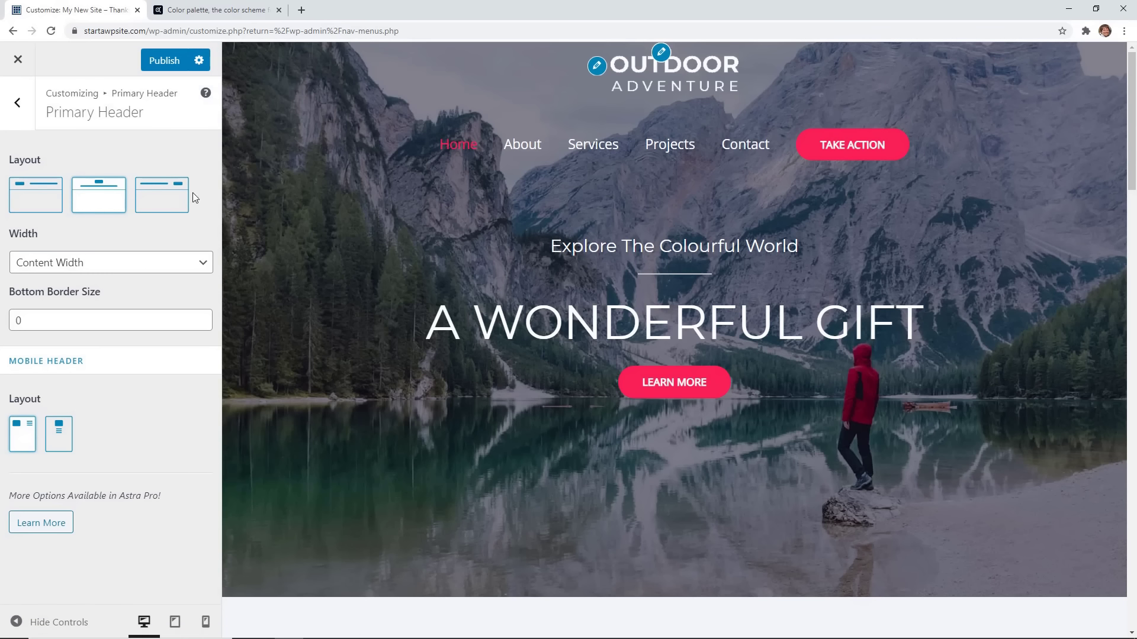
pyautogui.click(176, 209)
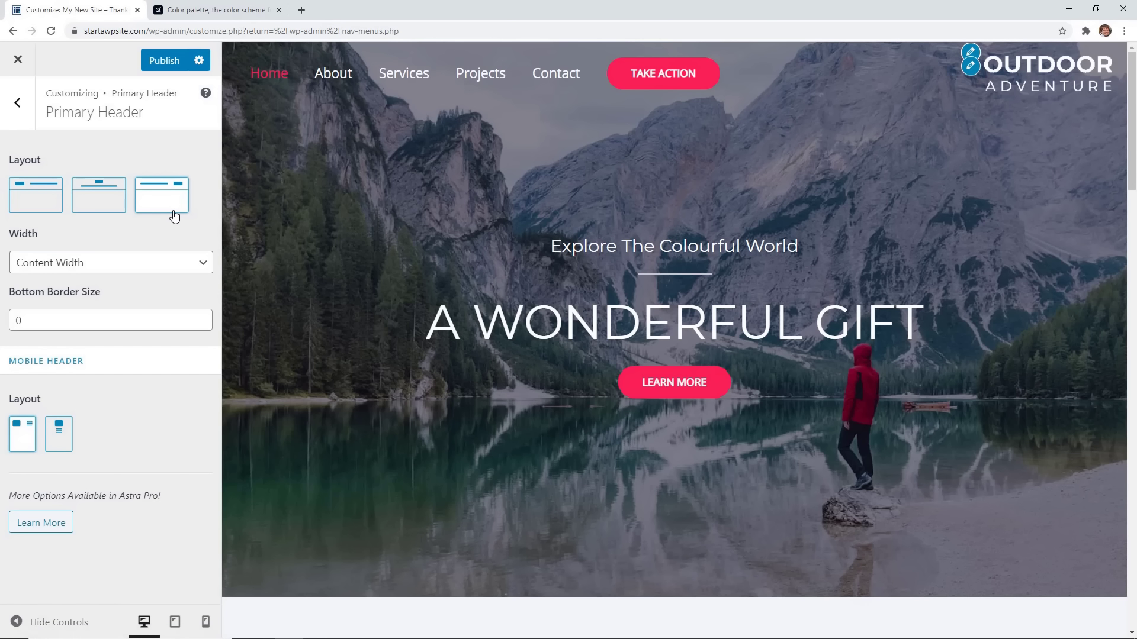
pyautogui.click(35, 195)
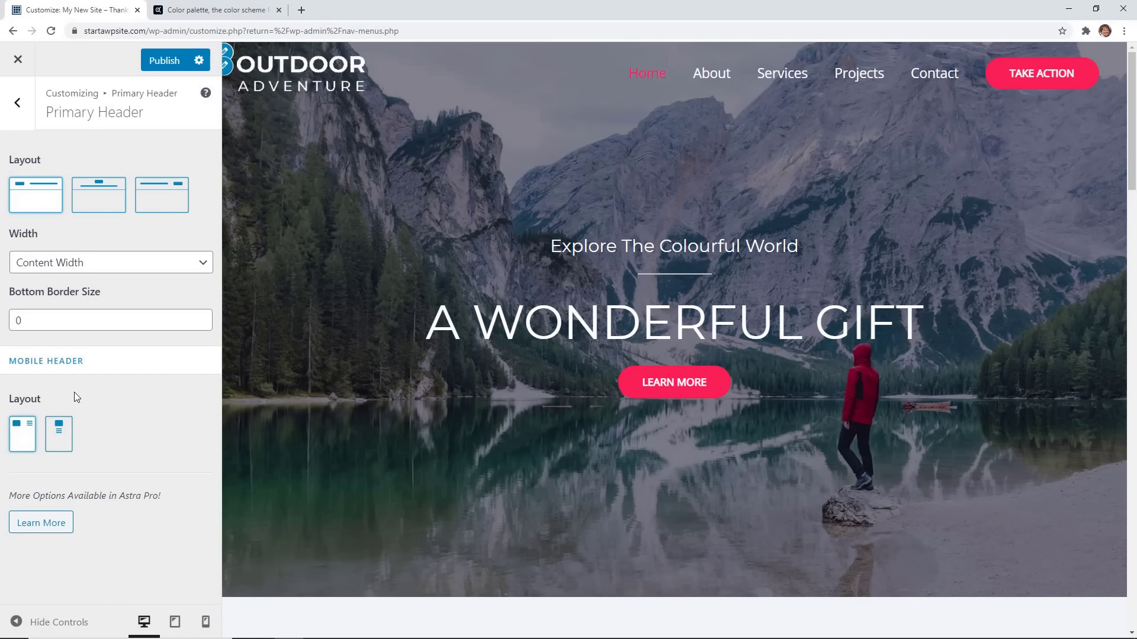
pyautogui.click(57, 435)
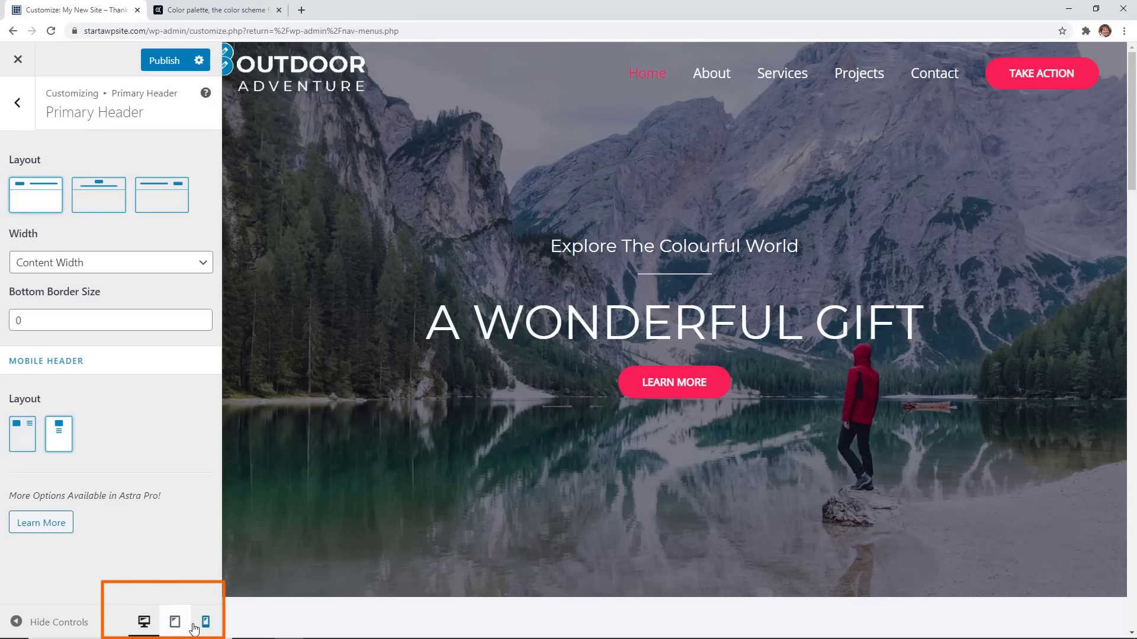
# Set the mobile header to the inline layout, logo left and menu icon right, then preview at desktop size.
pyautogui.click(203, 625)
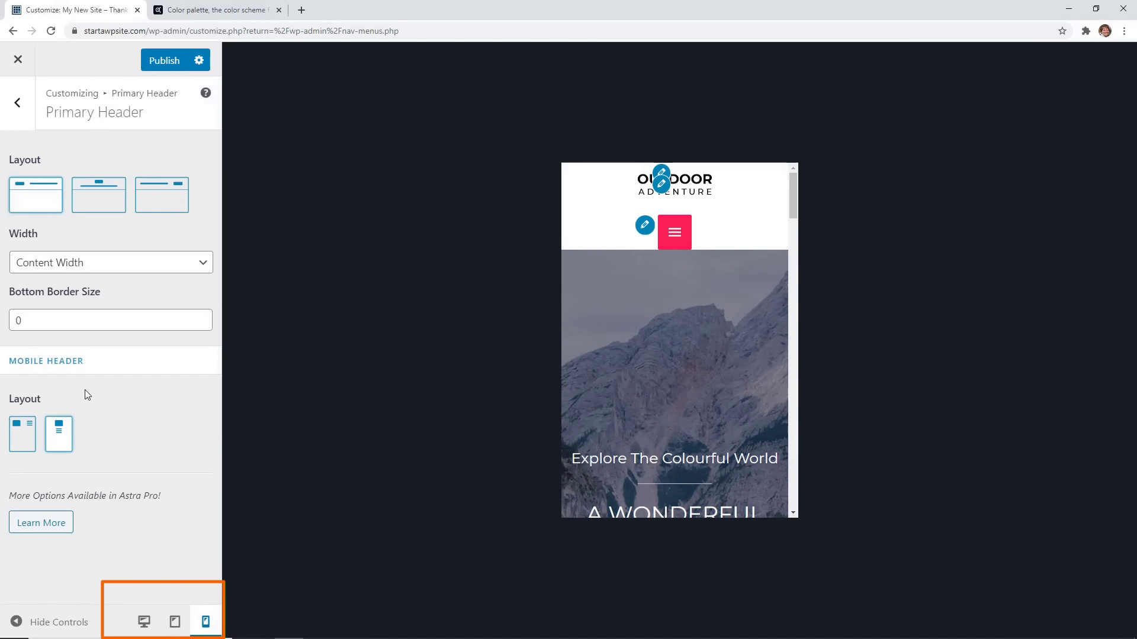
pyautogui.click(22, 434)
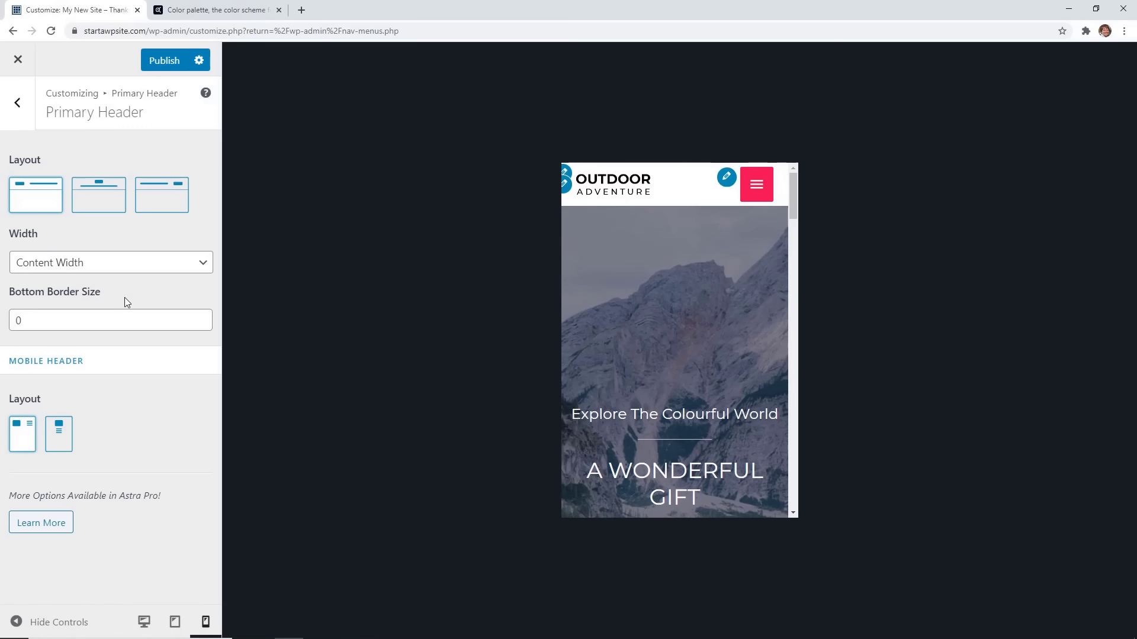
pyautogui.click(17, 103)
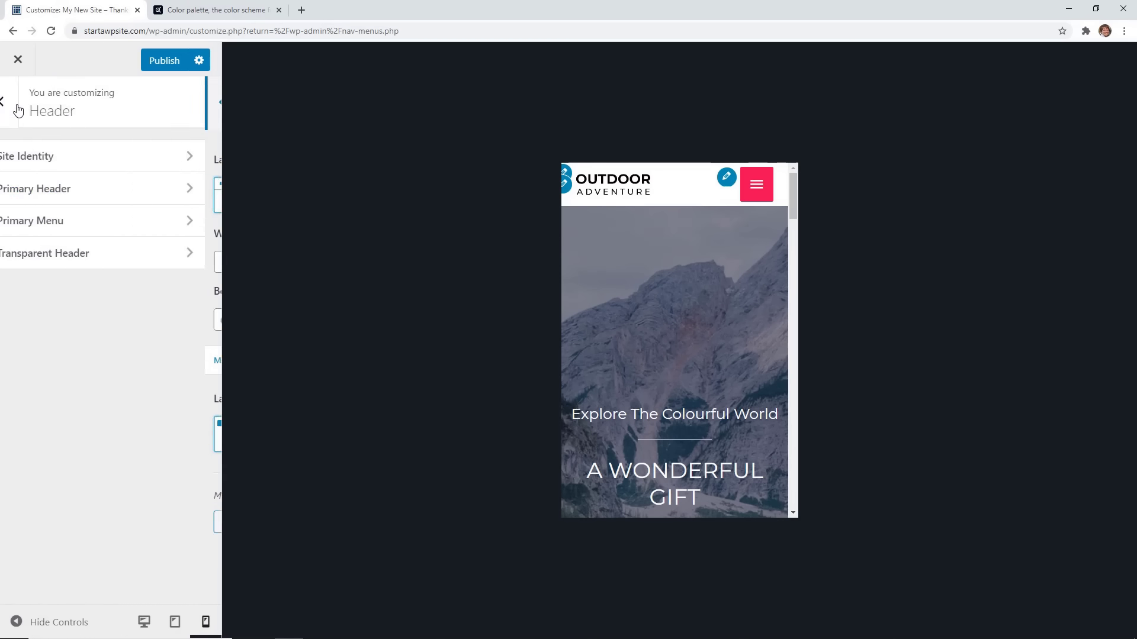
pyautogui.click(143, 623)
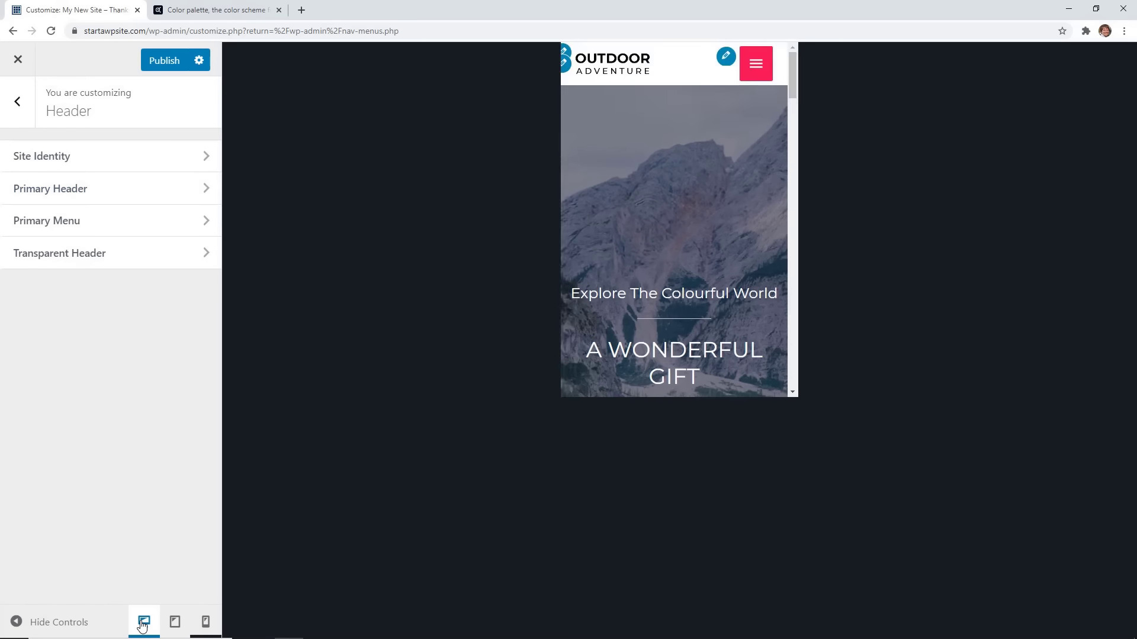
pyautogui.click(133, 220)
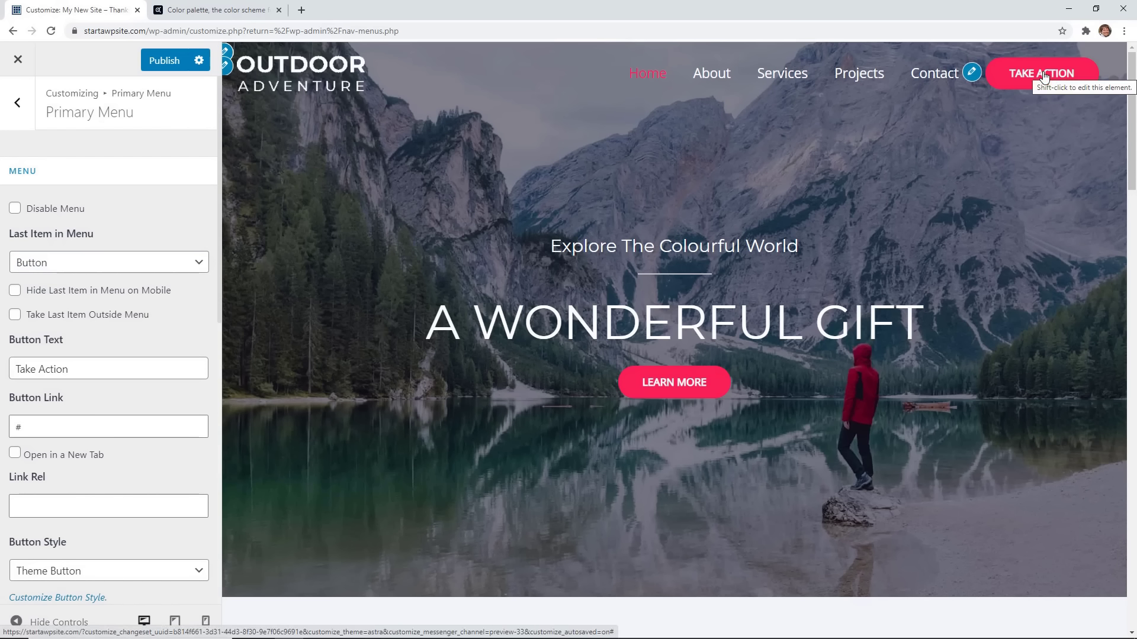
pyautogui.click(52, 266)
pyautogui.click(47, 280)
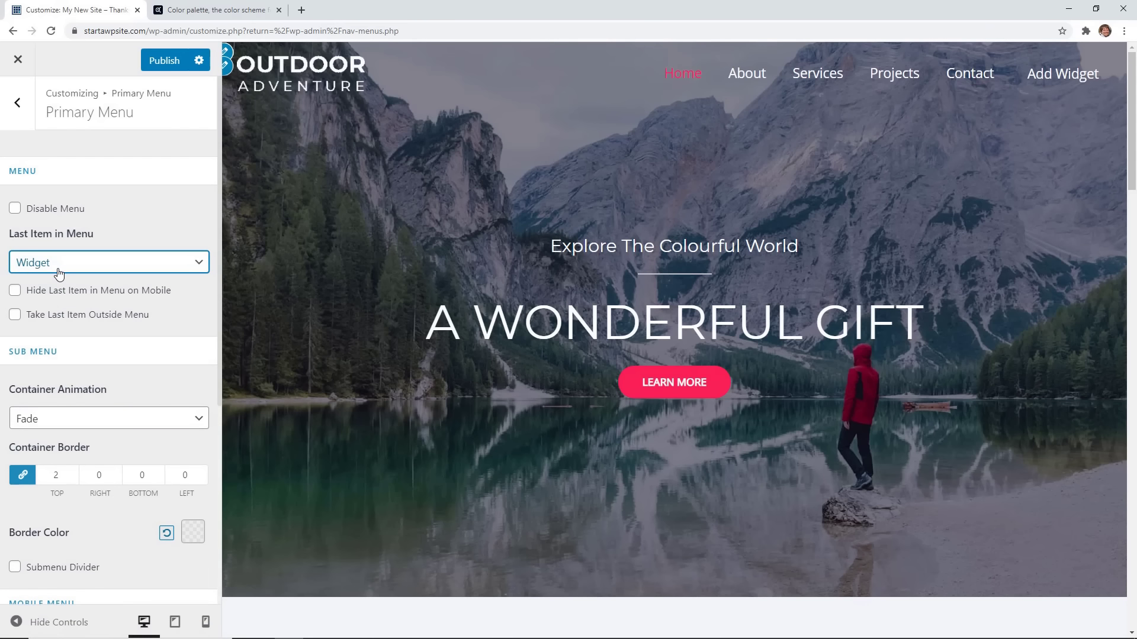
pyautogui.click(59, 266)
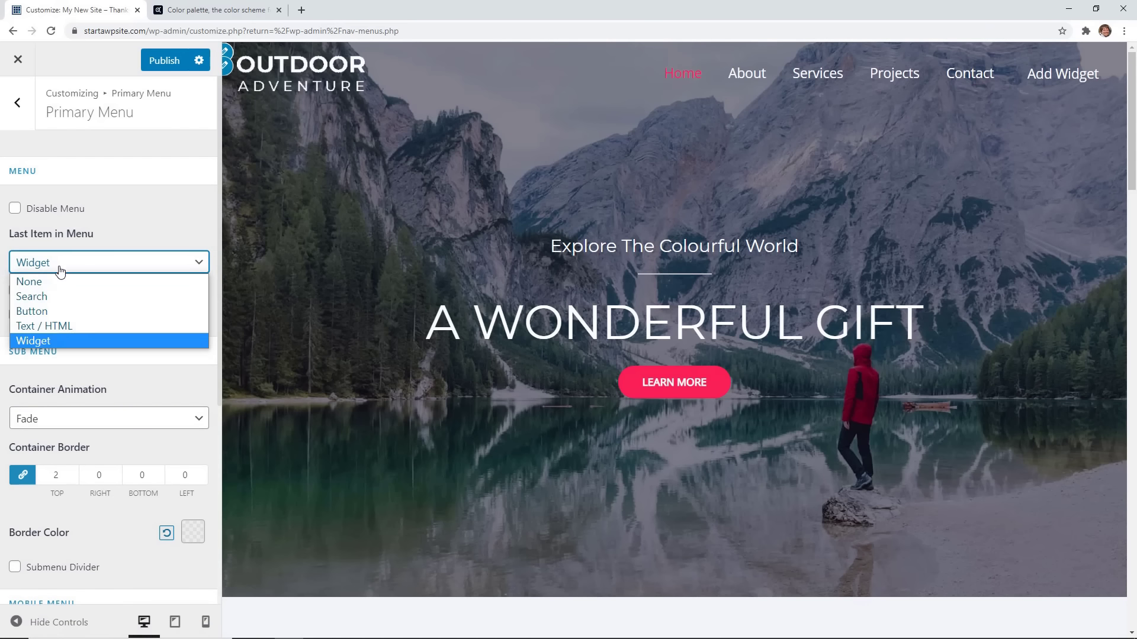
pyautogui.click(55, 307)
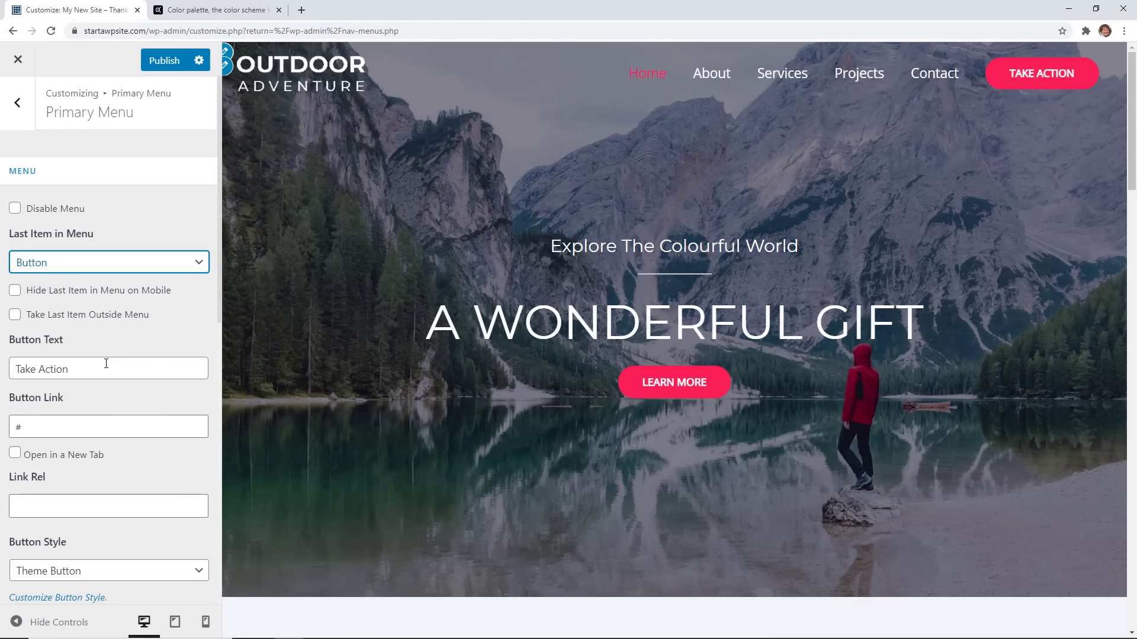
pyautogui.moveTo(104, 367); pyautogui.dragTo(11, 364)
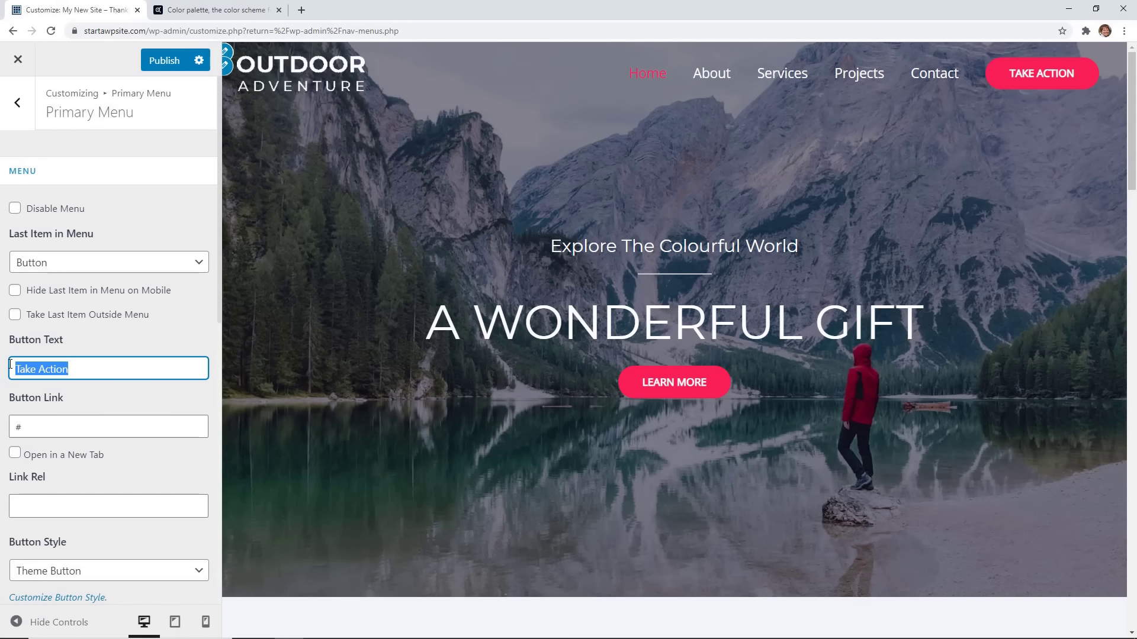
pyautogui.write('Contact Us')
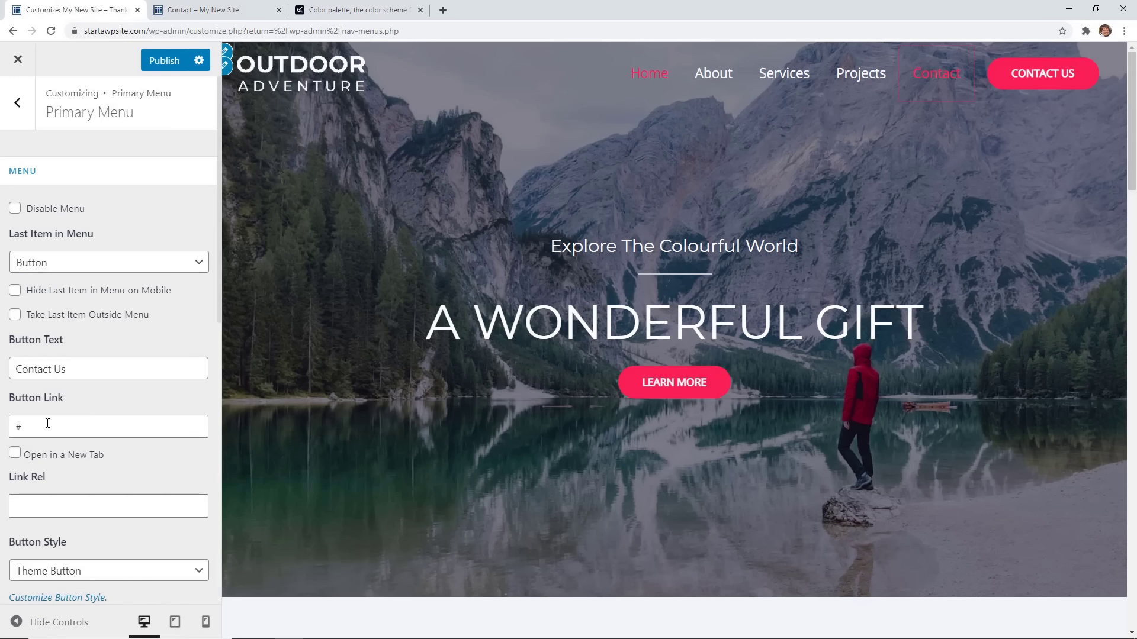
pyautogui.moveTo(46, 425); pyautogui.dragTo(30, 425)
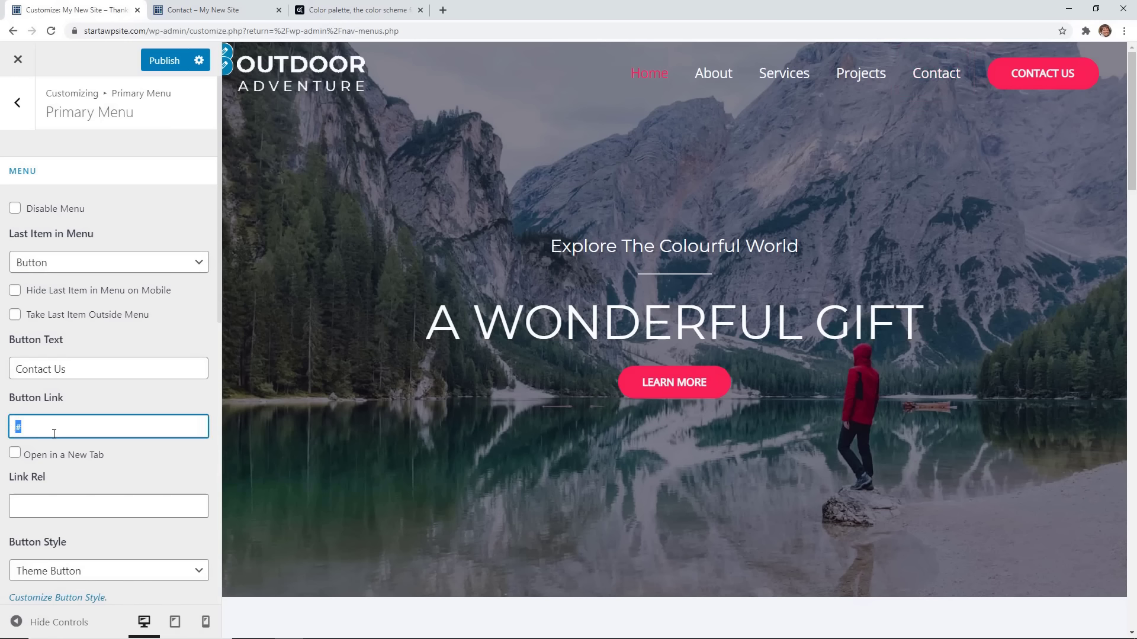
pyautogui.rightClick(54, 434)
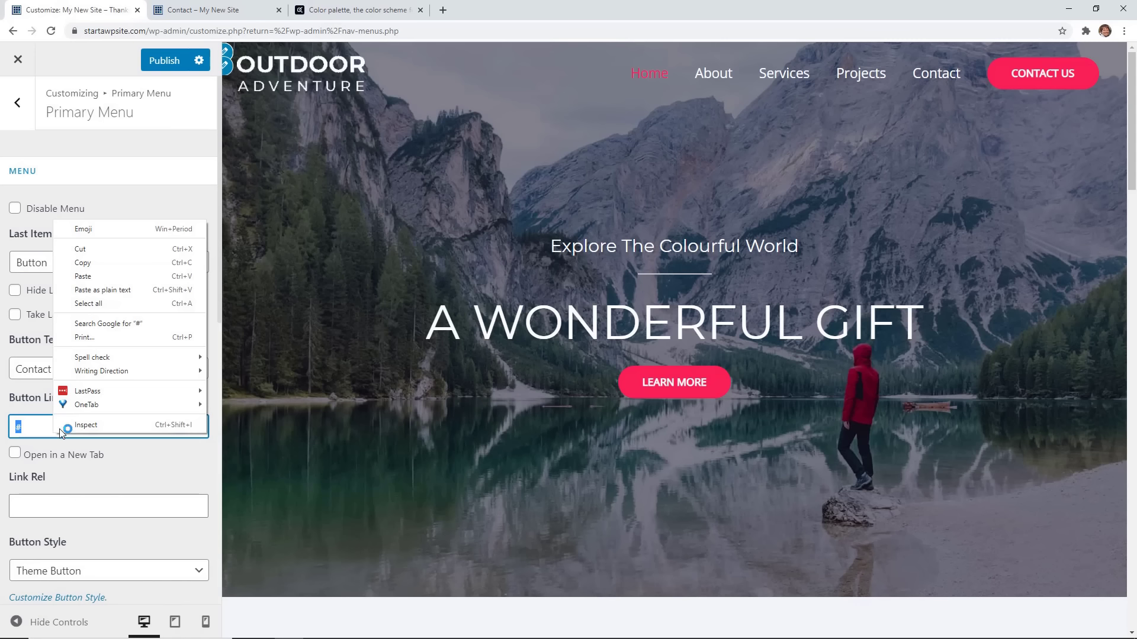
pyautogui.click(103, 277)
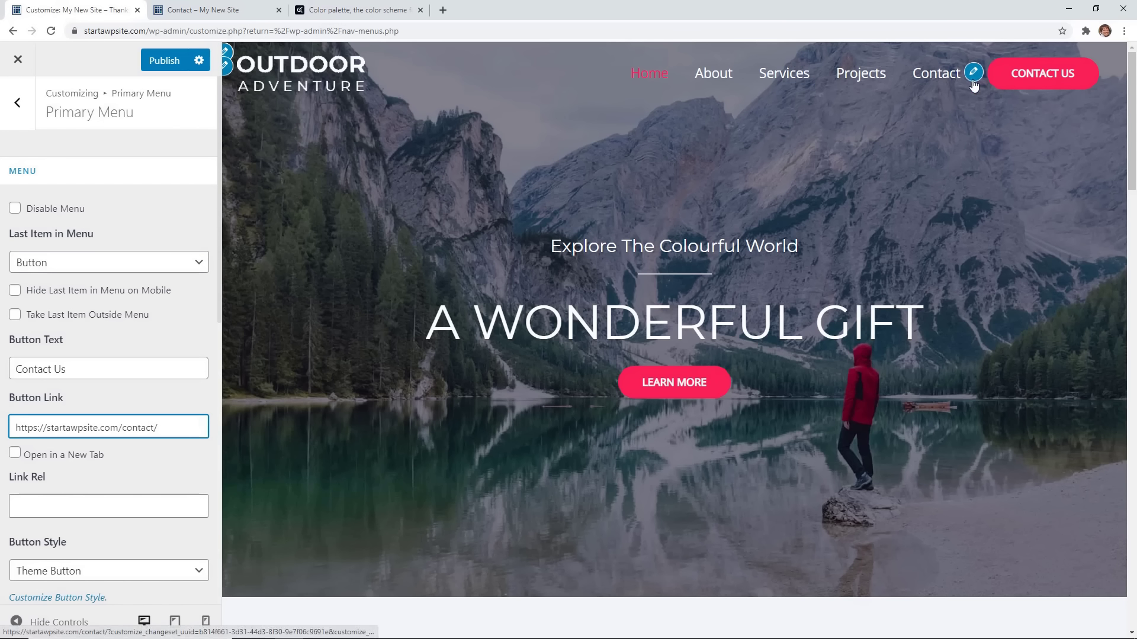
pyautogui.click(149, 334)
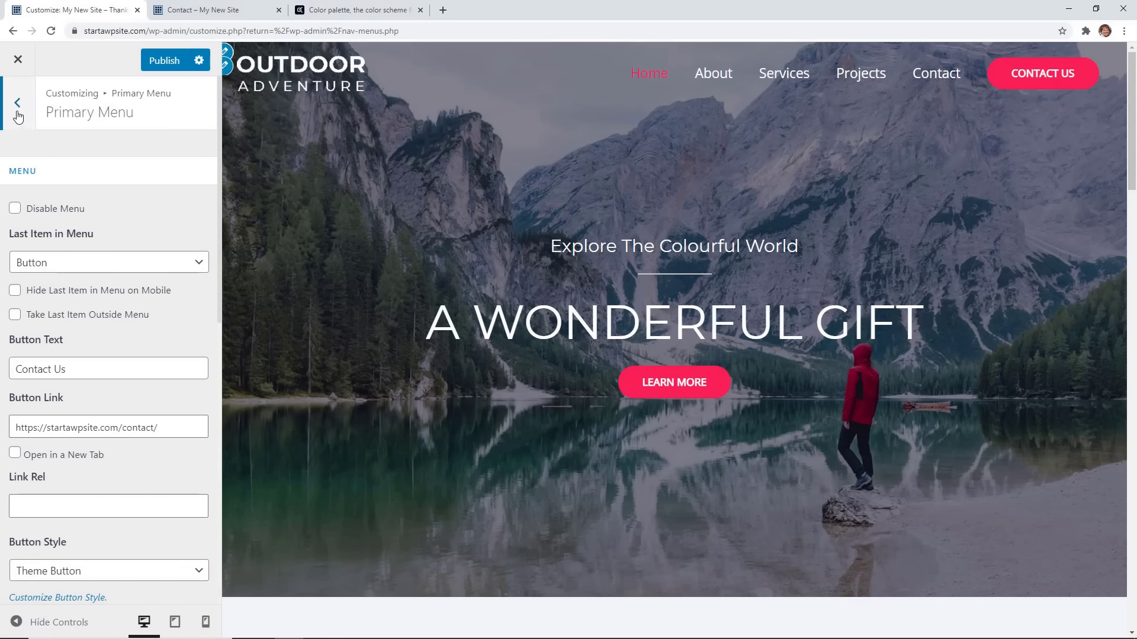
# Publish the Customizer changes and close it back to the Dashboard.
pyautogui.click(164, 62)
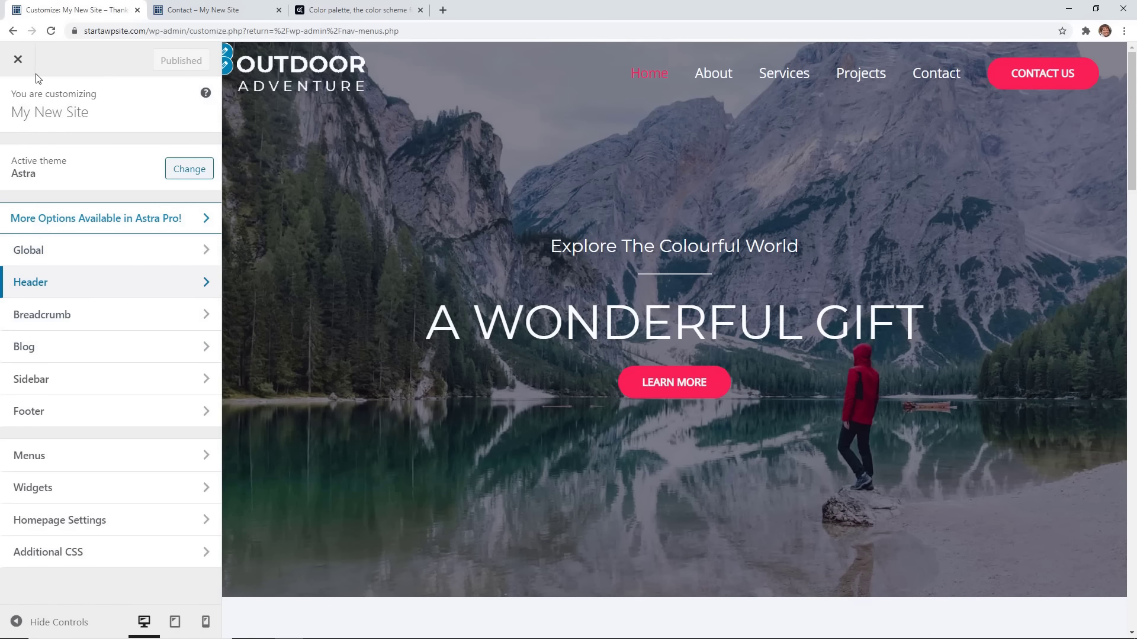
pyautogui.click(18, 62)
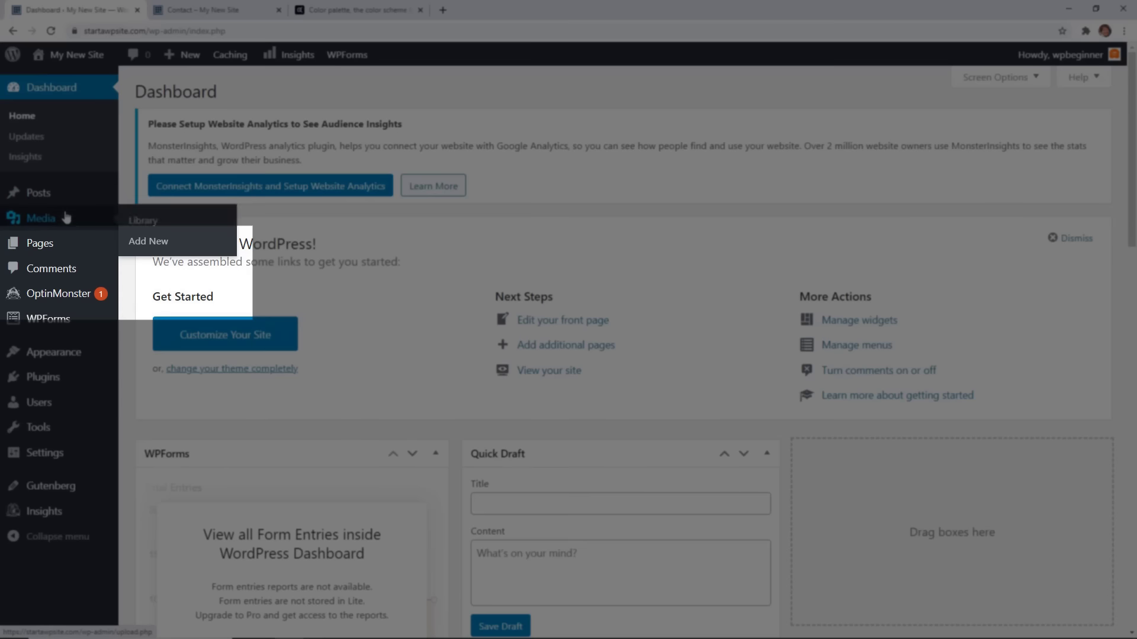
# Add a new empty page titled 'Blog' and publish it at startawpsite.com/blog/.
pyautogui.moveTo(53, 243)
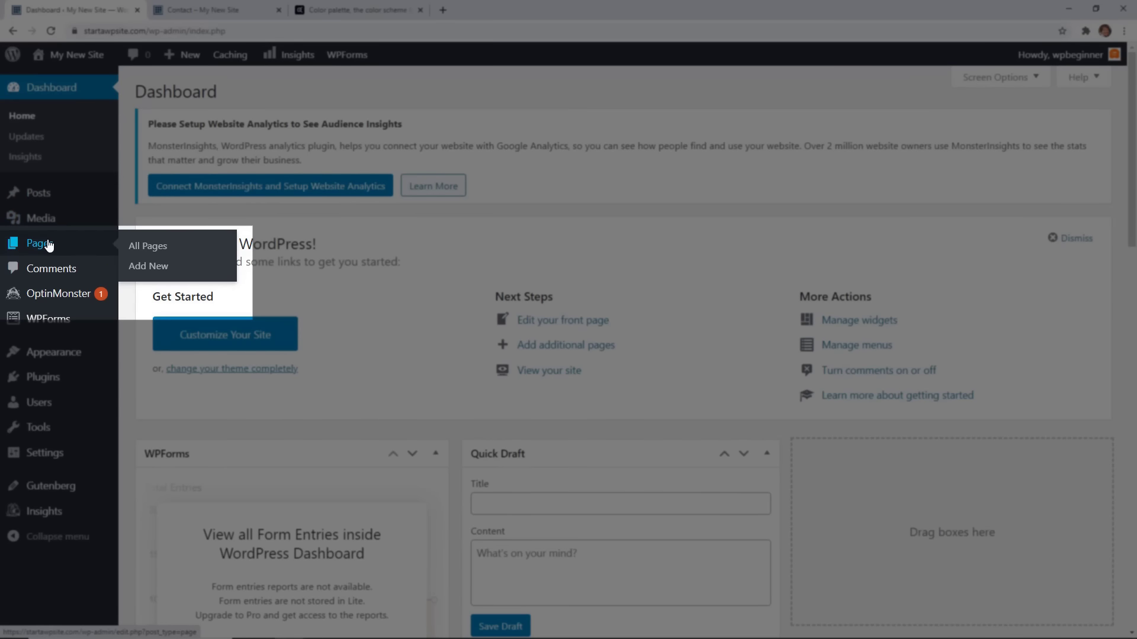
pyautogui.click(159, 268)
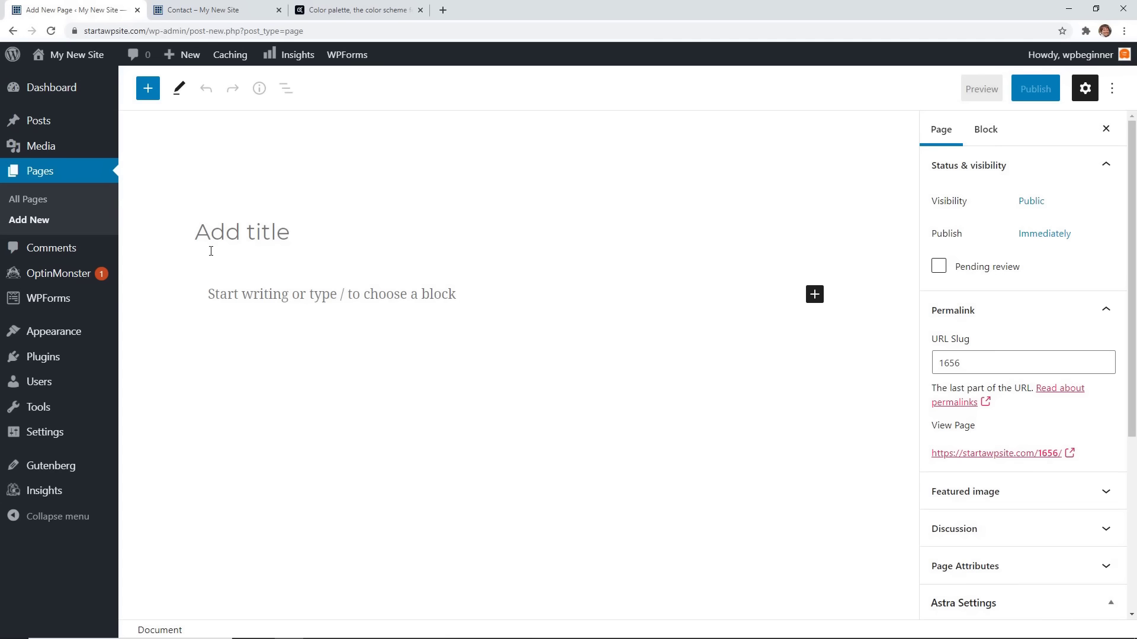
pyautogui.write('Blog')
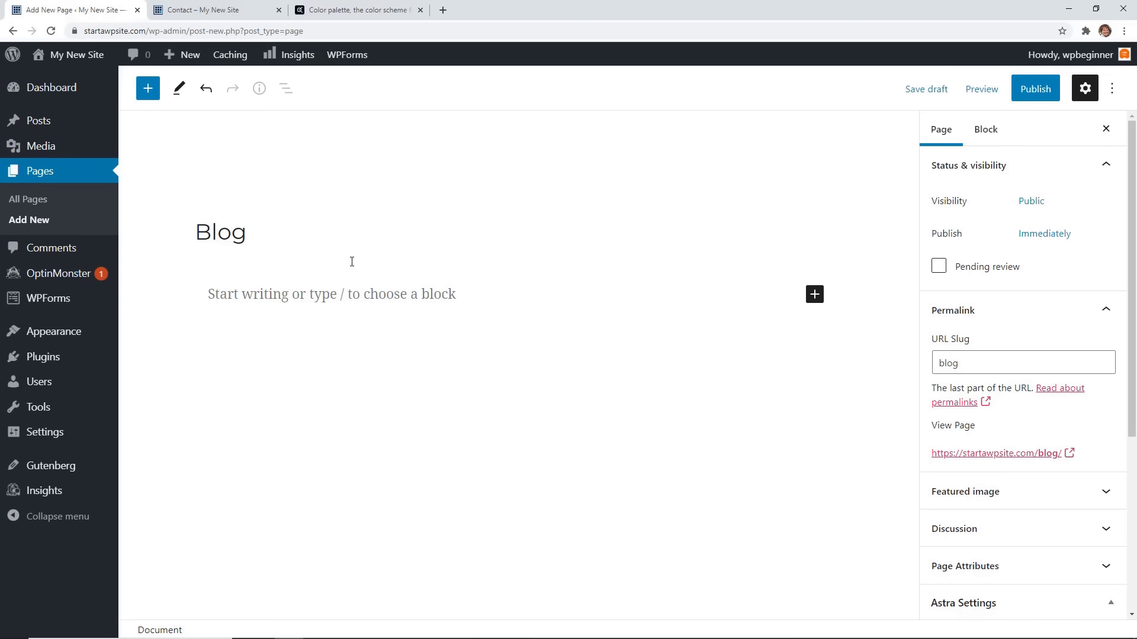
pyautogui.click(1035, 90)
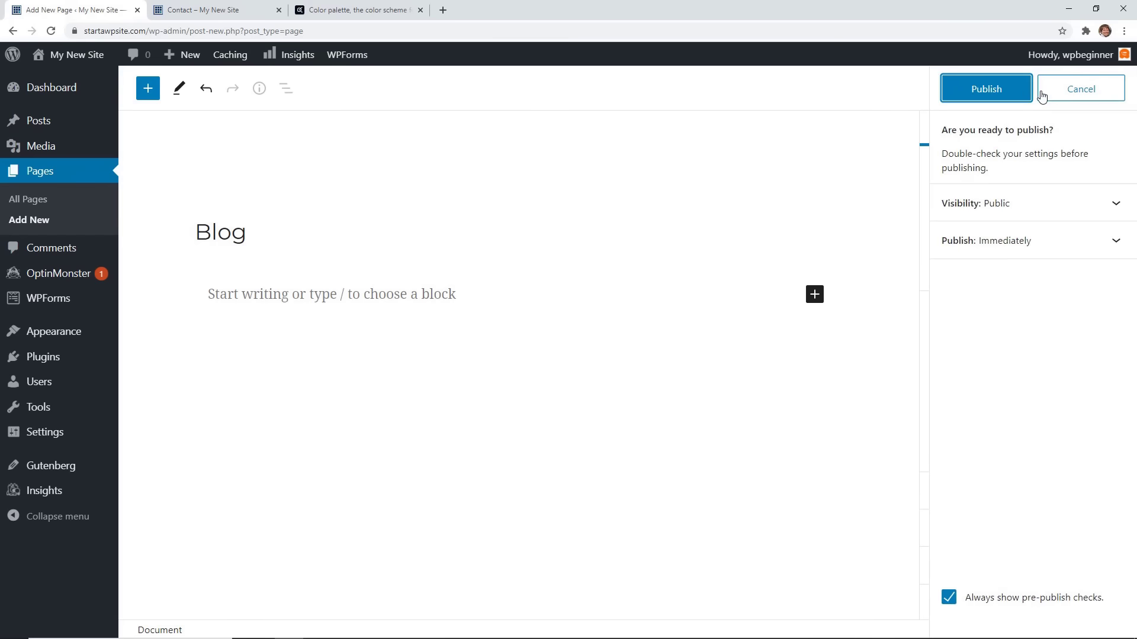
pyautogui.click(1006, 92)
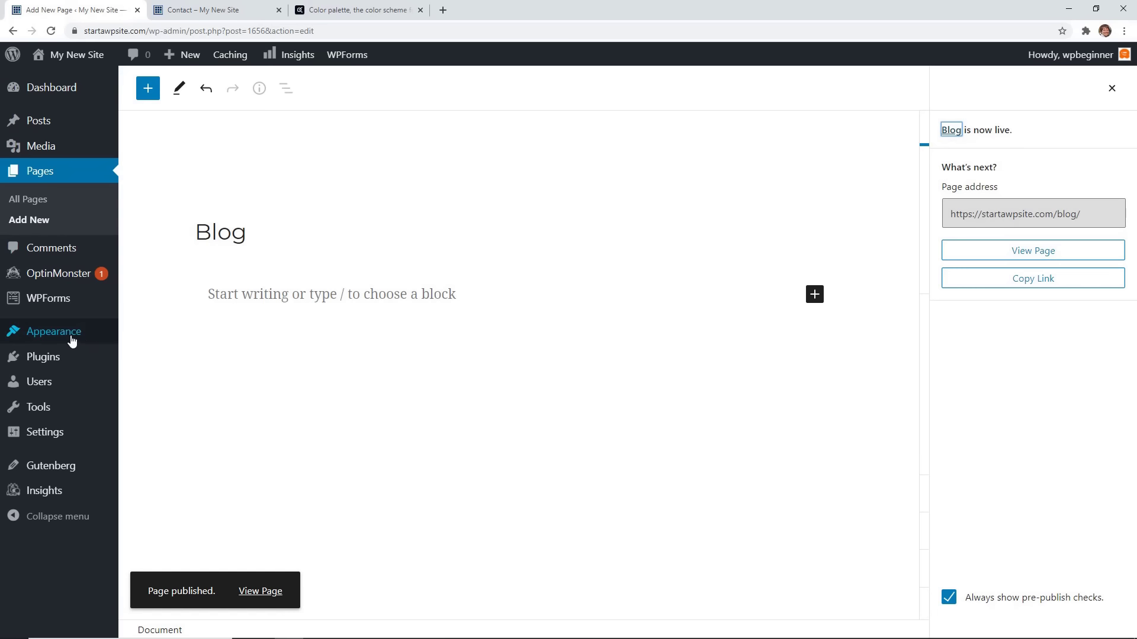
pyautogui.moveTo(68, 338)
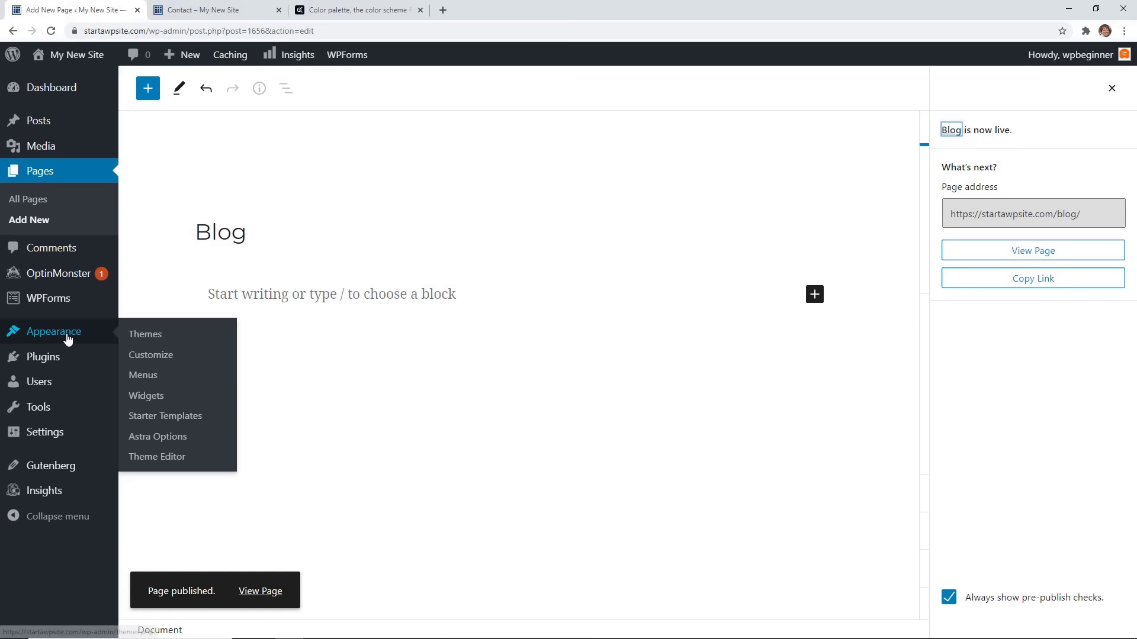
# In Menus, review the menu locations and leave the Footer location without a menu.
pyautogui.click(141, 377)
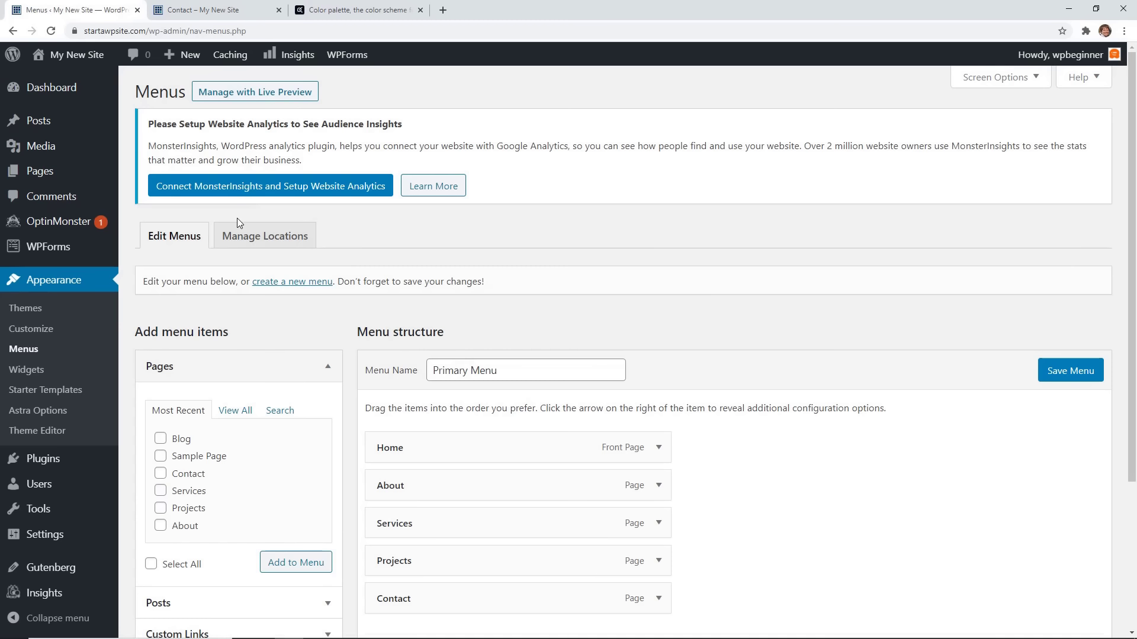
pyautogui.click(239, 238)
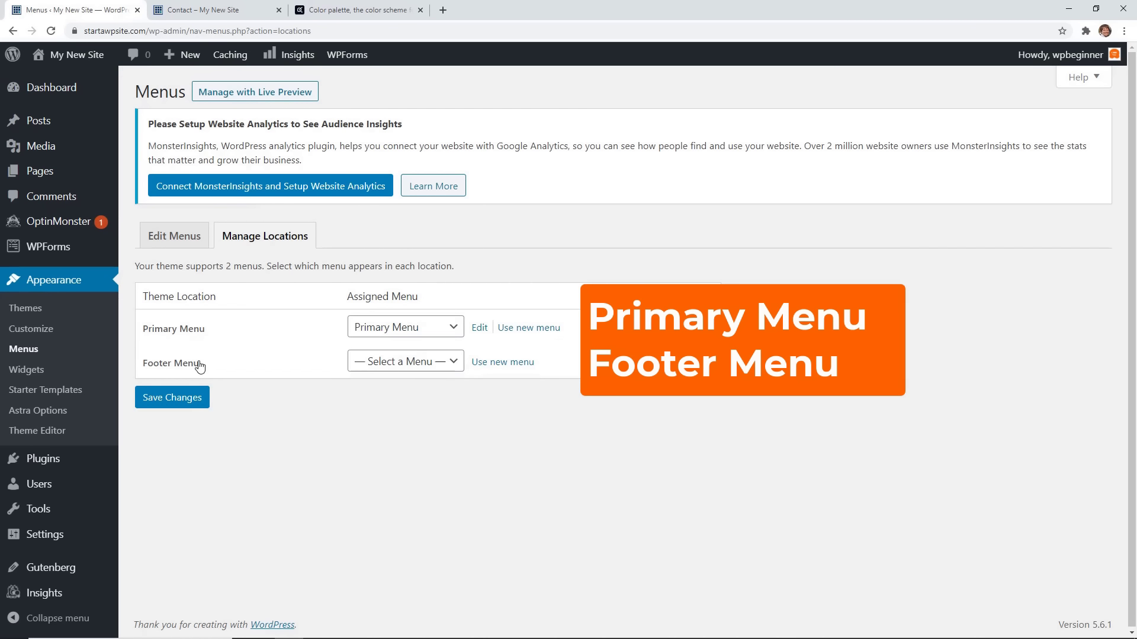
pyautogui.click(394, 368)
pyautogui.click(408, 379)
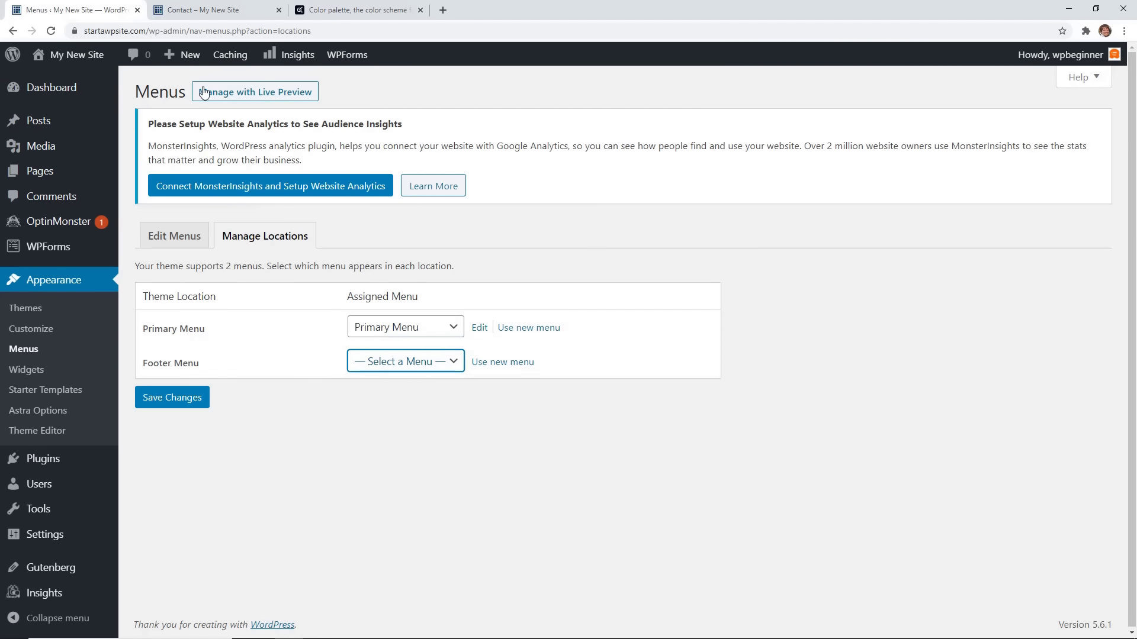
# Remove the Contact item from the Primary Menu's items.
pyautogui.click(228, 10)
pyautogui.scroll(-5, 352, 341)
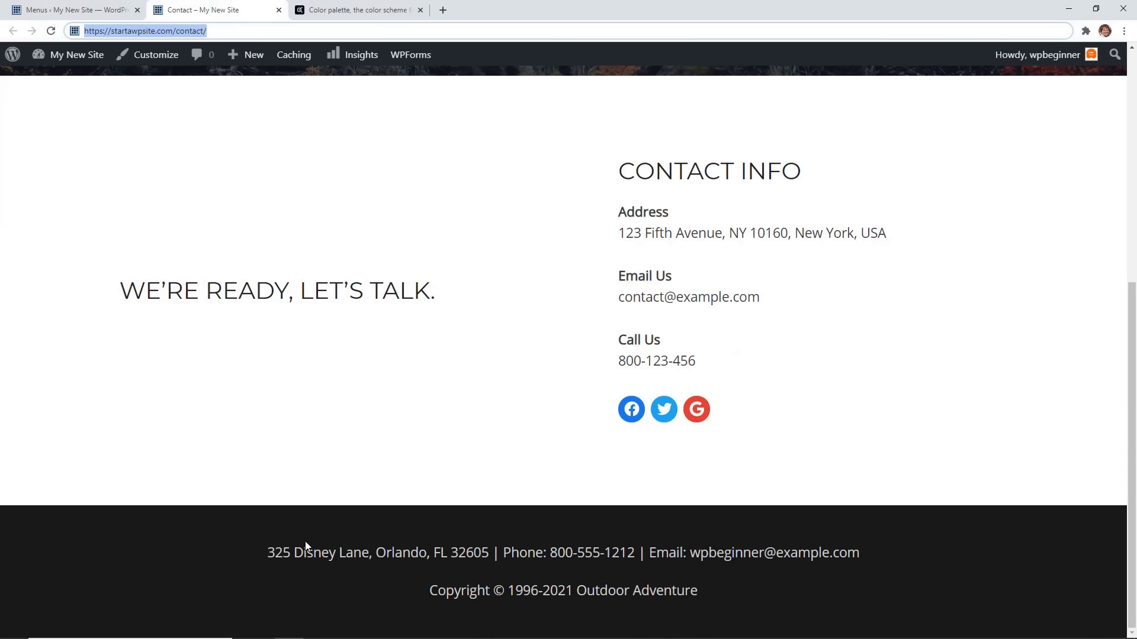
pyautogui.click(177, 236)
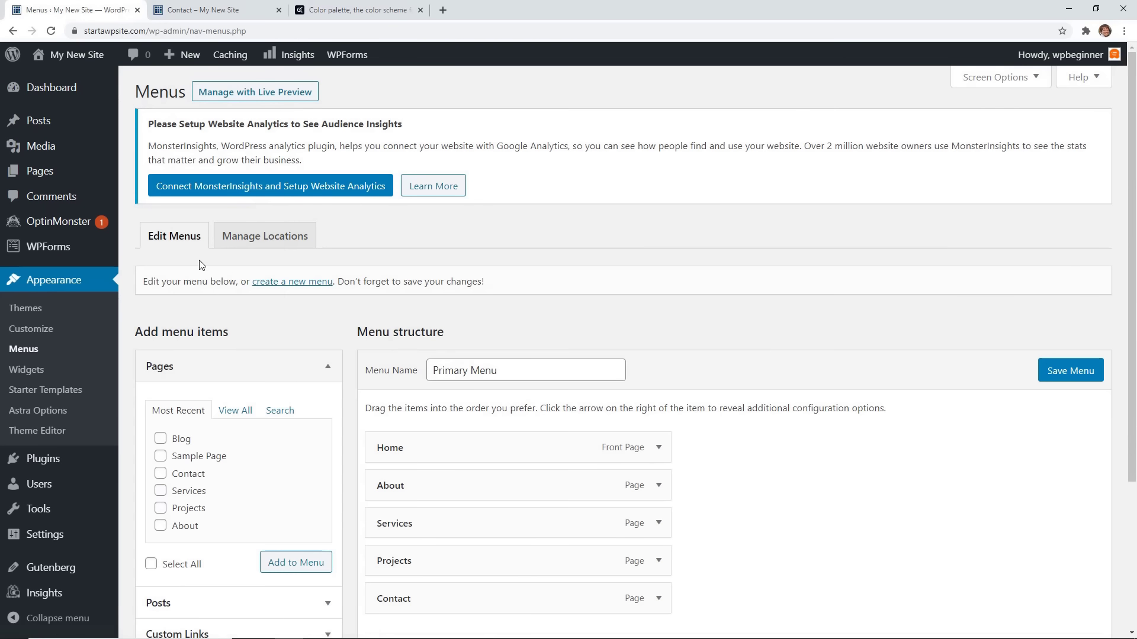
pyautogui.scroll(-3, 352, 311)
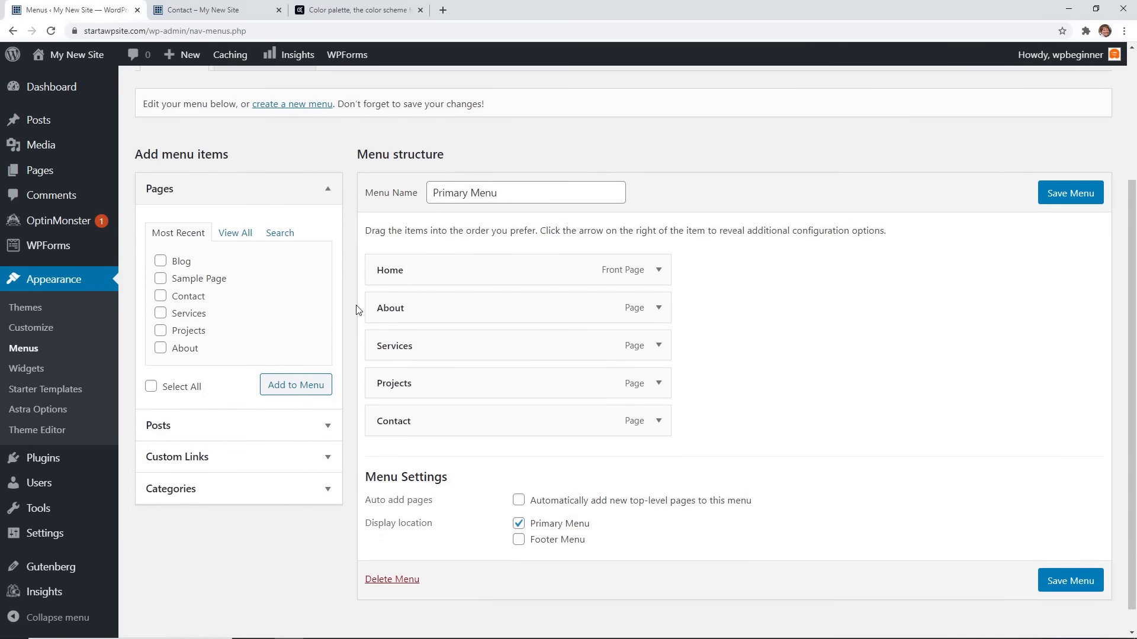
pyautogui.scroll(-1, 355, 401)
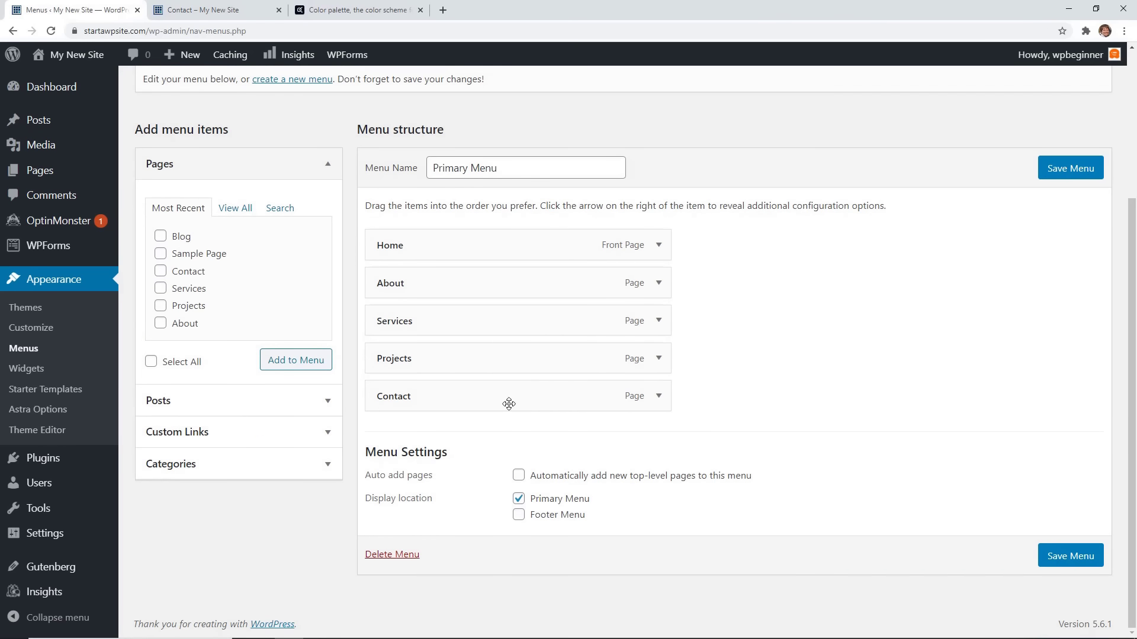
pyautogui.click(659, 396)
pyautogui.click(390, 534)
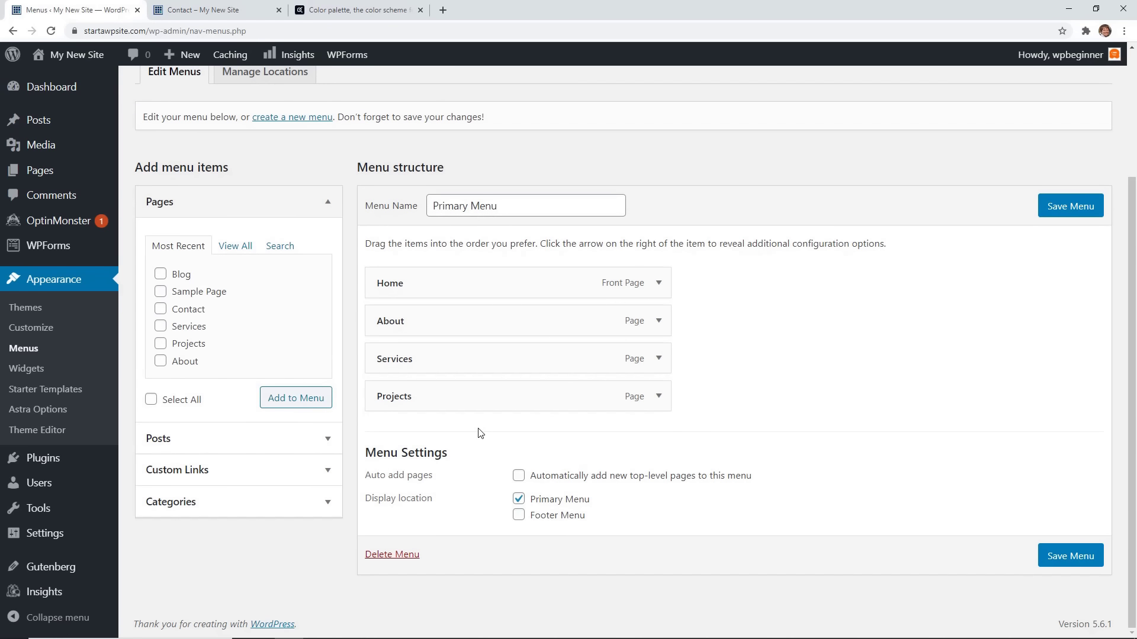
# Add the Blog page below Home and keep Services as a top-level item after Projects.
pyautogui.click(162, 276)
pyautogui.click(283, 401)
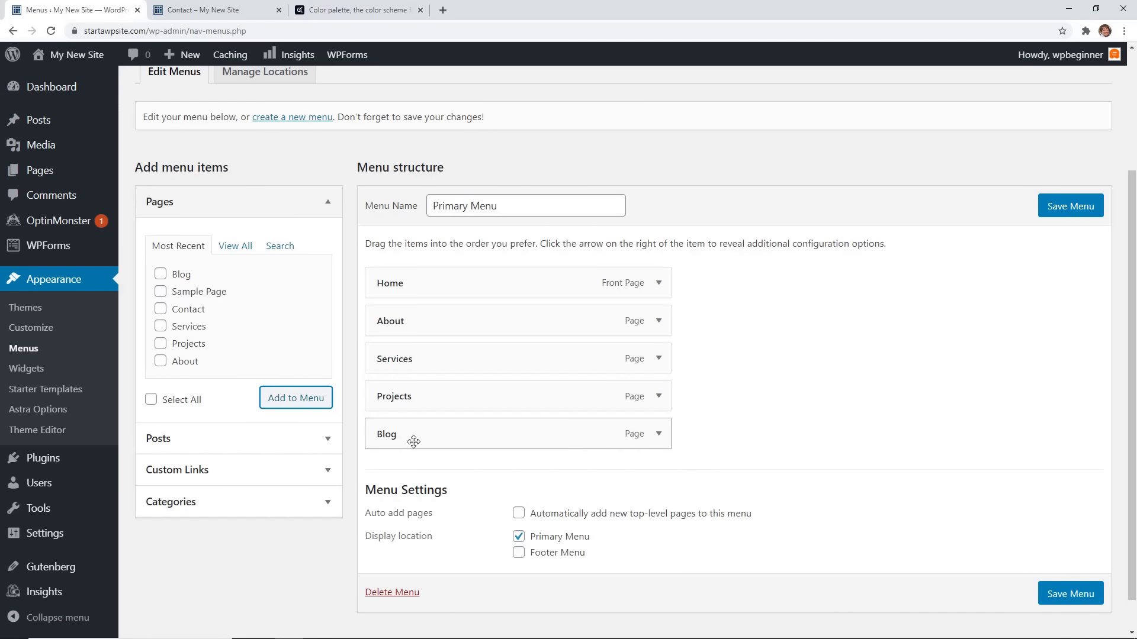
pyautogui.moveTo(421, 441); pyautogui.dragTo(404, 325)
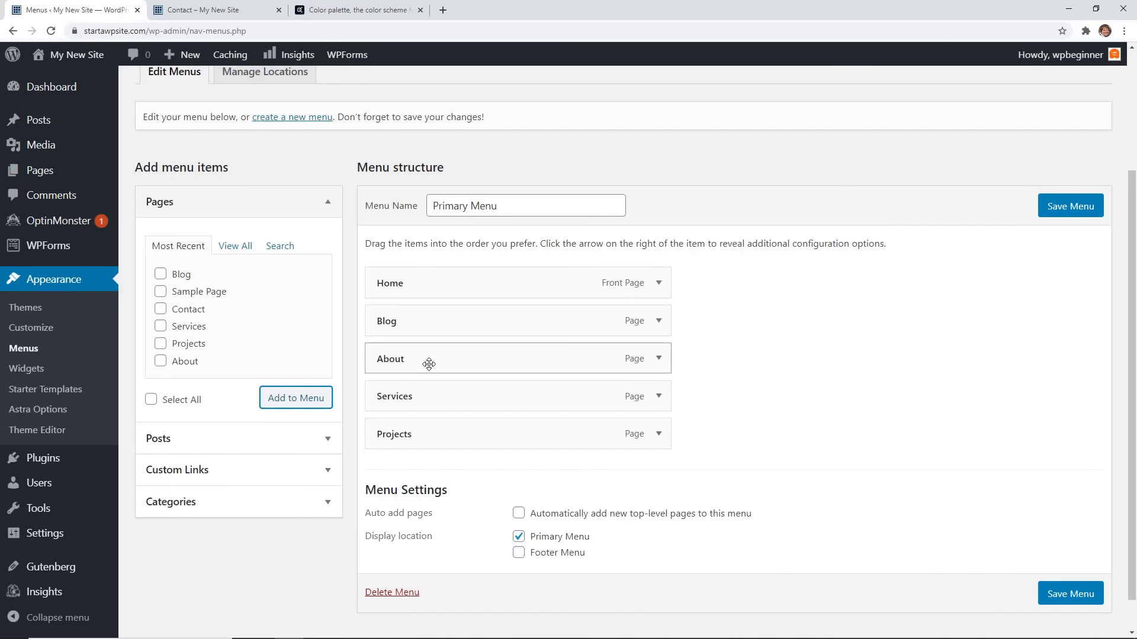
pyautogui.moveTo(427, 399); pyautogui.dragTo(462, 434)
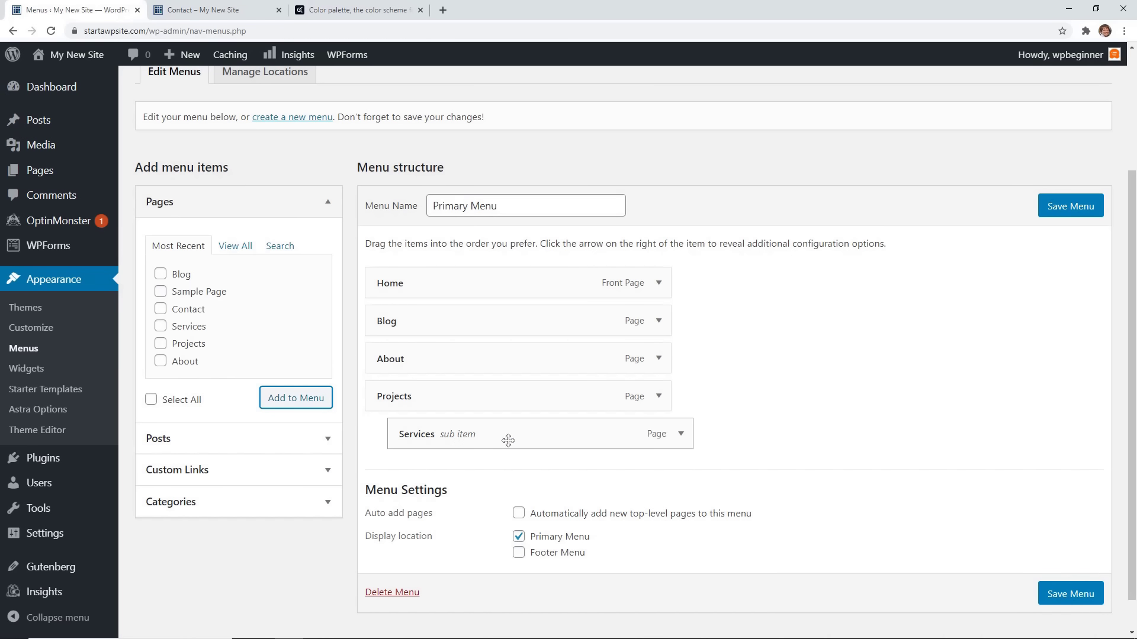
pyautogui.moveTo(526, 437); pyautogui.dragTo(507, 437)
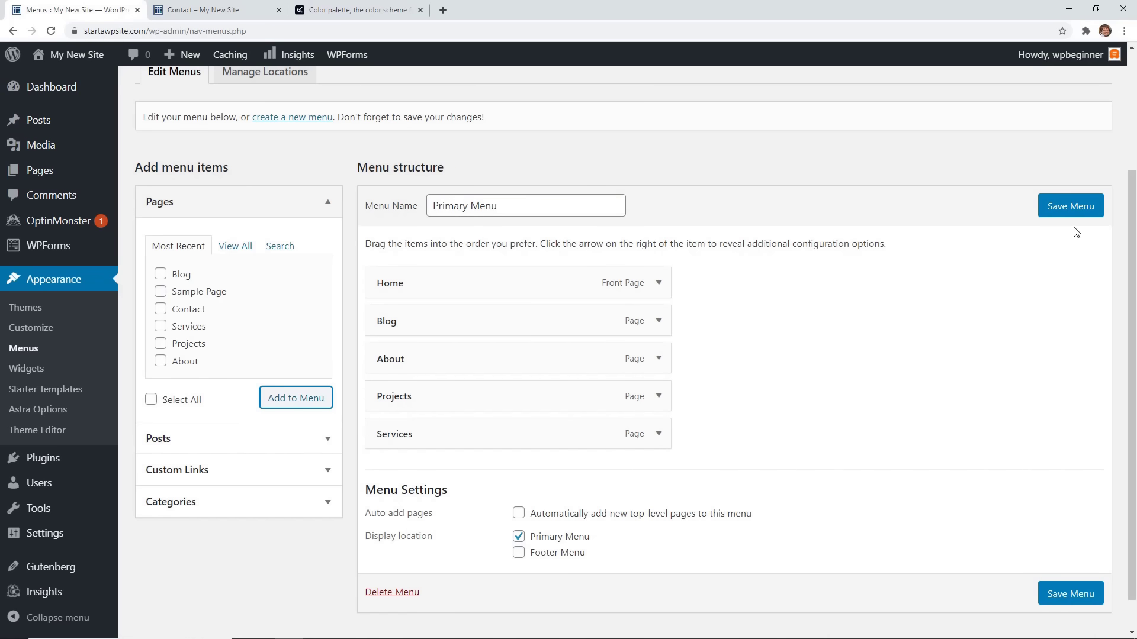
# Reload the live site to check the updated header menu.
pyautogui.click(202, 10)
pyautogui.press('Return')
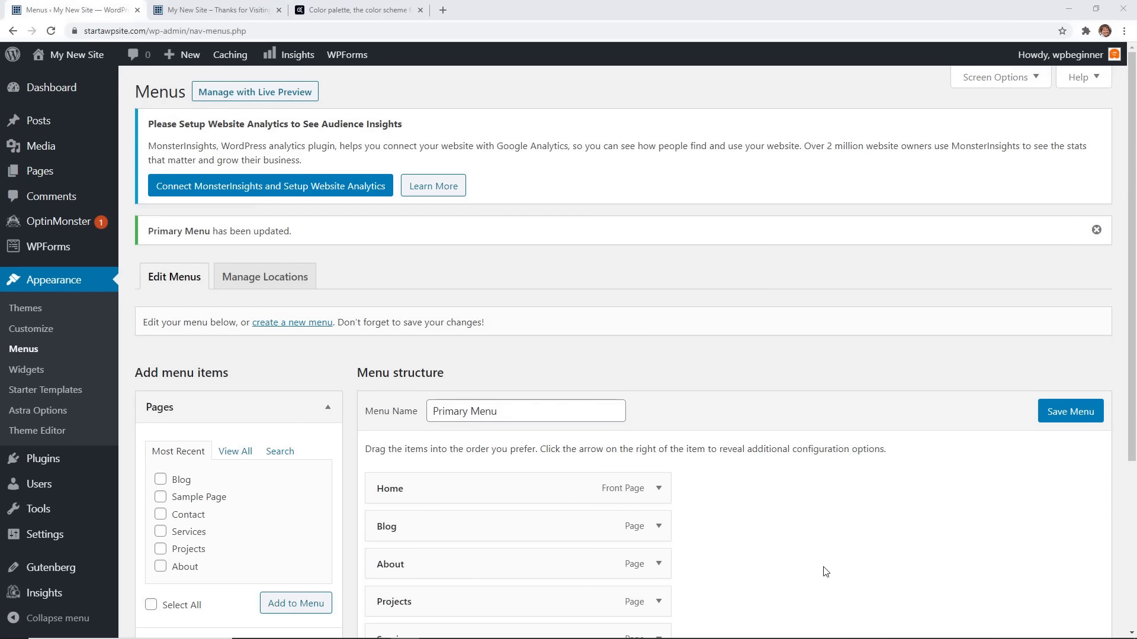
pyautogui.scroll(-2, 739, 590)
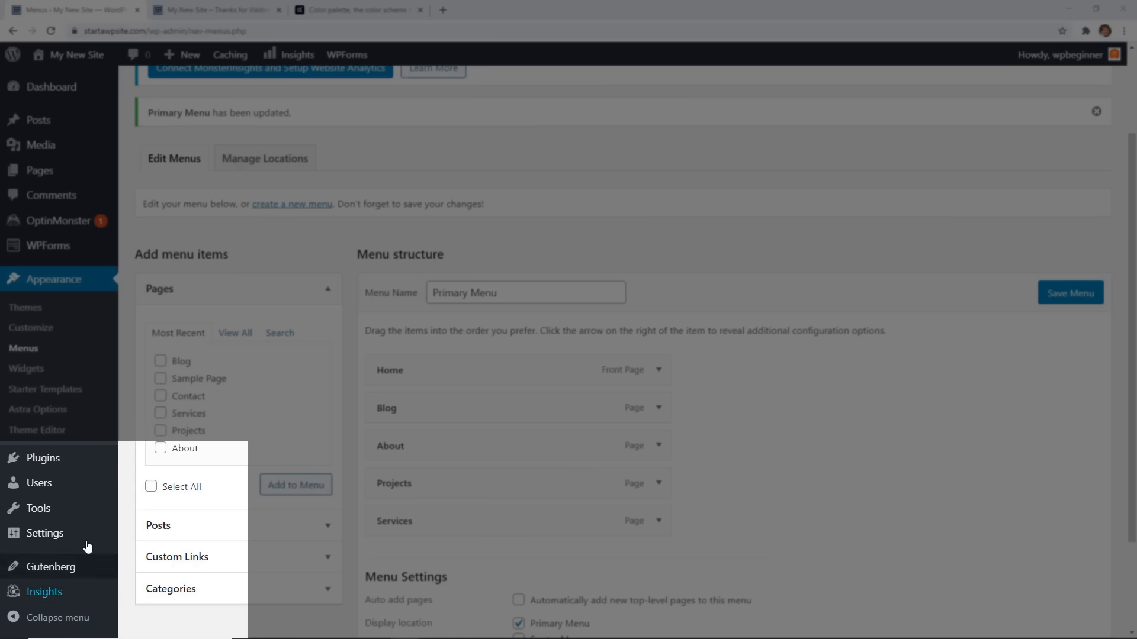
pyautogui.moveTo(65, 540)
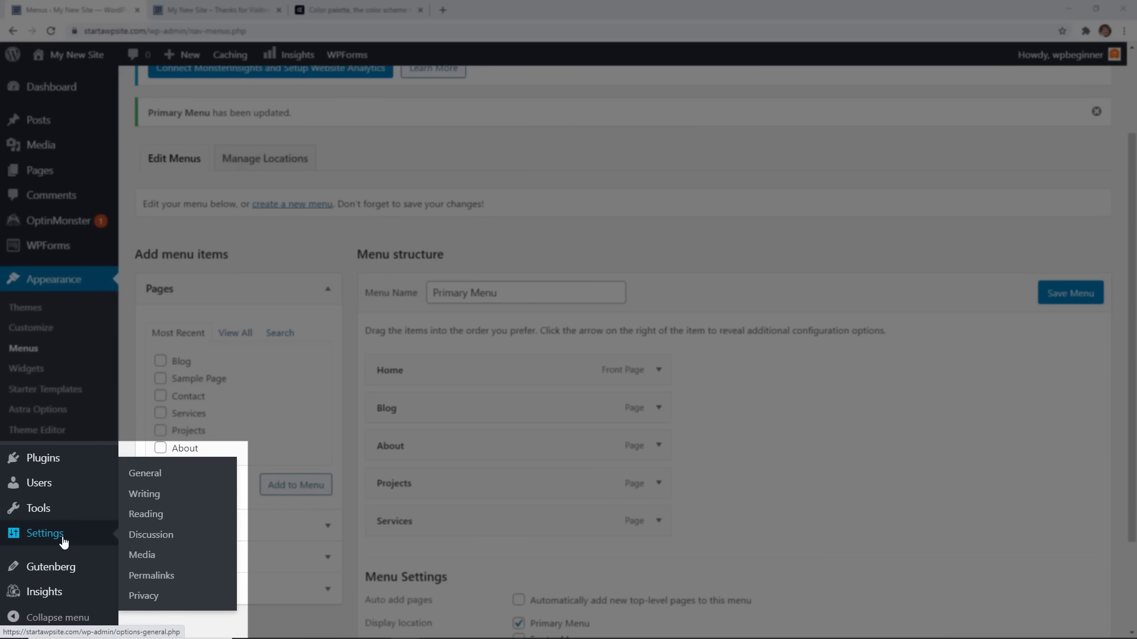
# Open Settings > Reading, check that the live Blog page is still empty, then return.
pyautogui.click(161, 518)
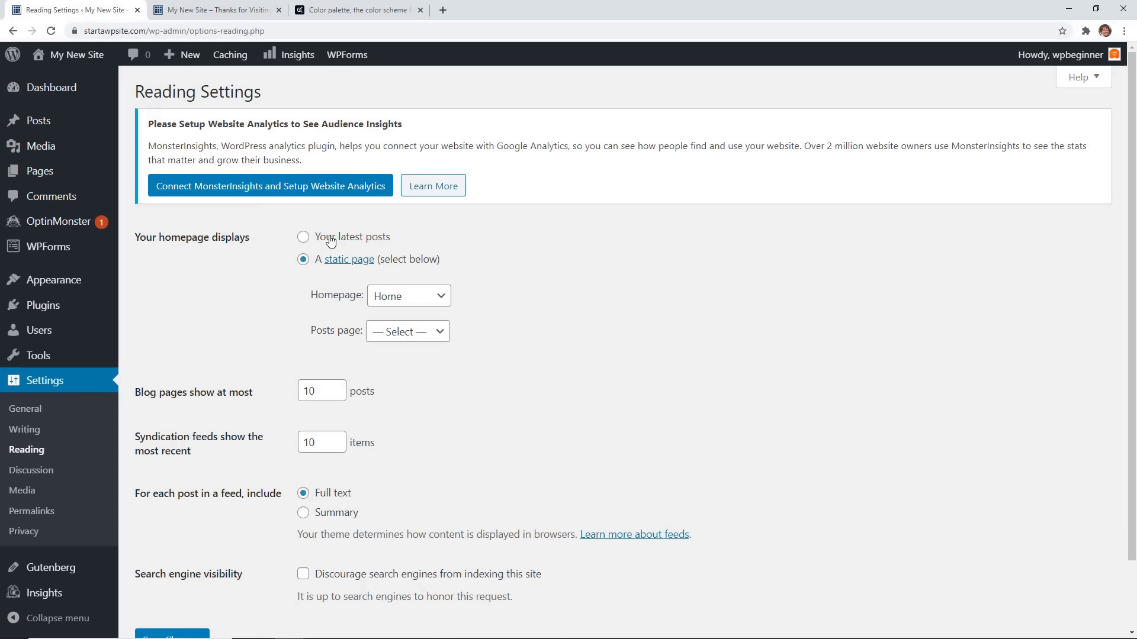
pyautogui.click(201, 10)
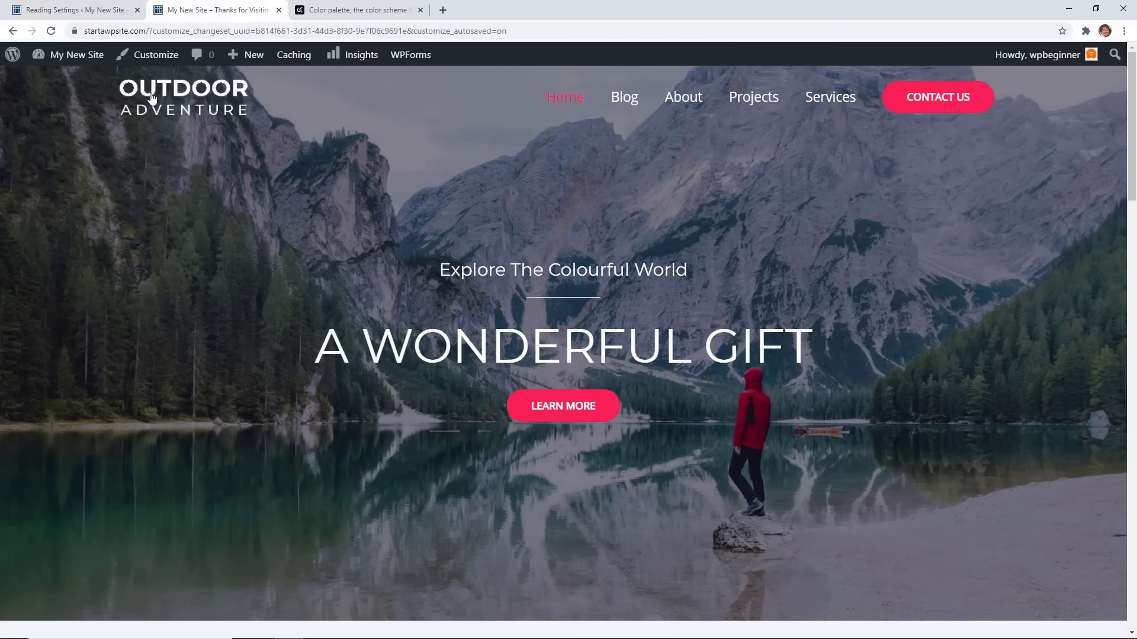
pyautogui.click(153, 93)
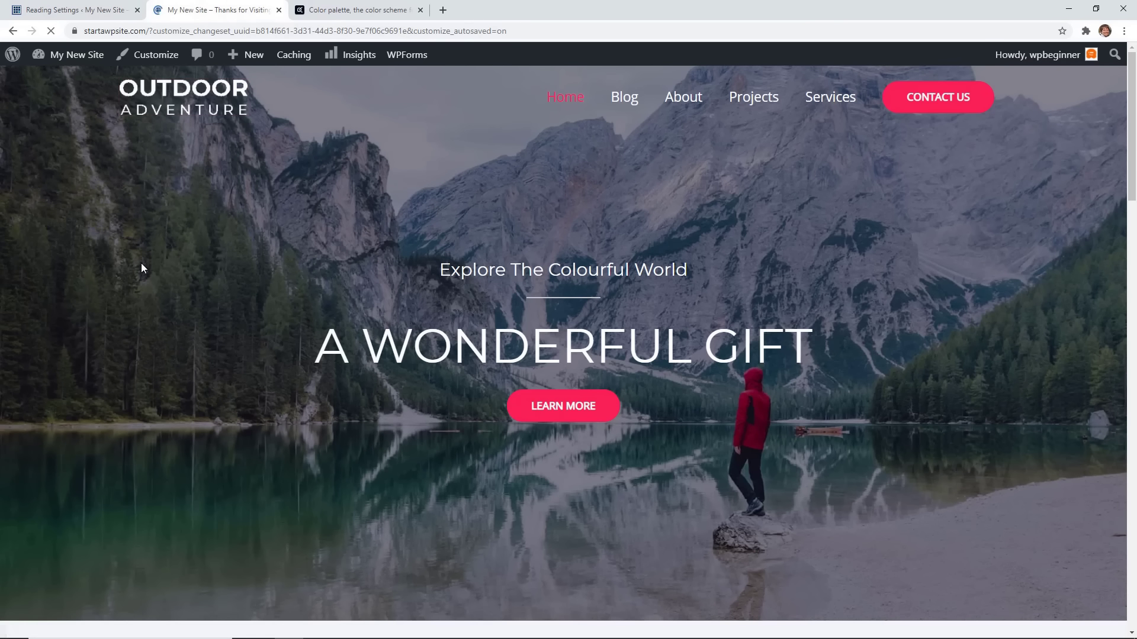
pyautogui.scroll(-3, 239, 302)
pyautogui.scroll(-10, 239, 302)
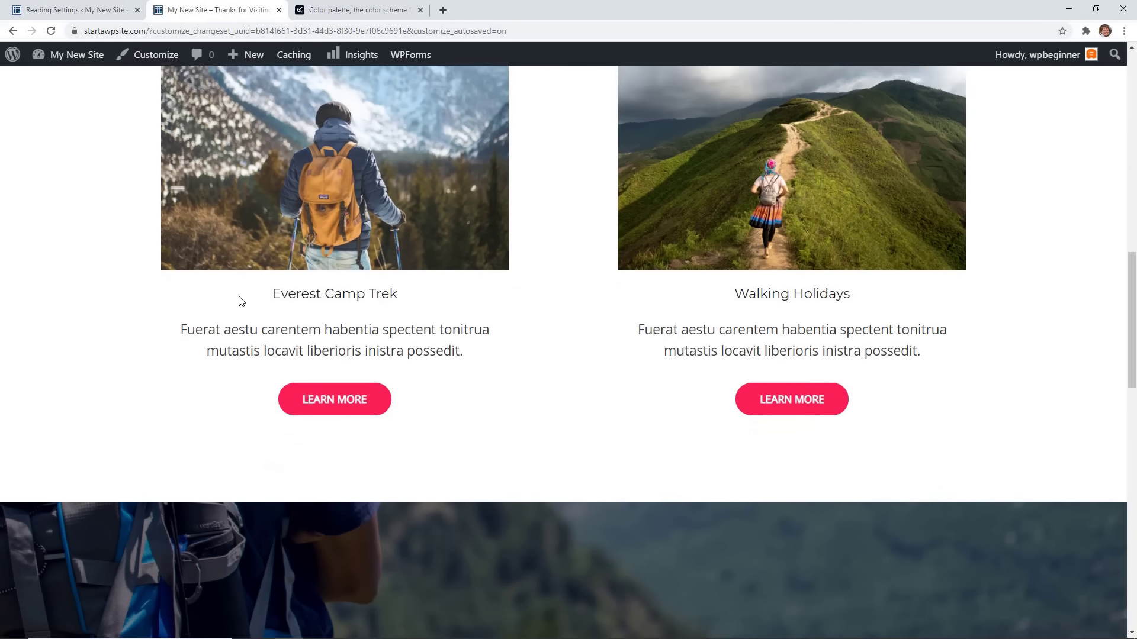
pyautogui.scroll(10, 240, 302)
pyautogui.scroll(6, 289, 174)
pyautogui.scroll(1, 289, 172)
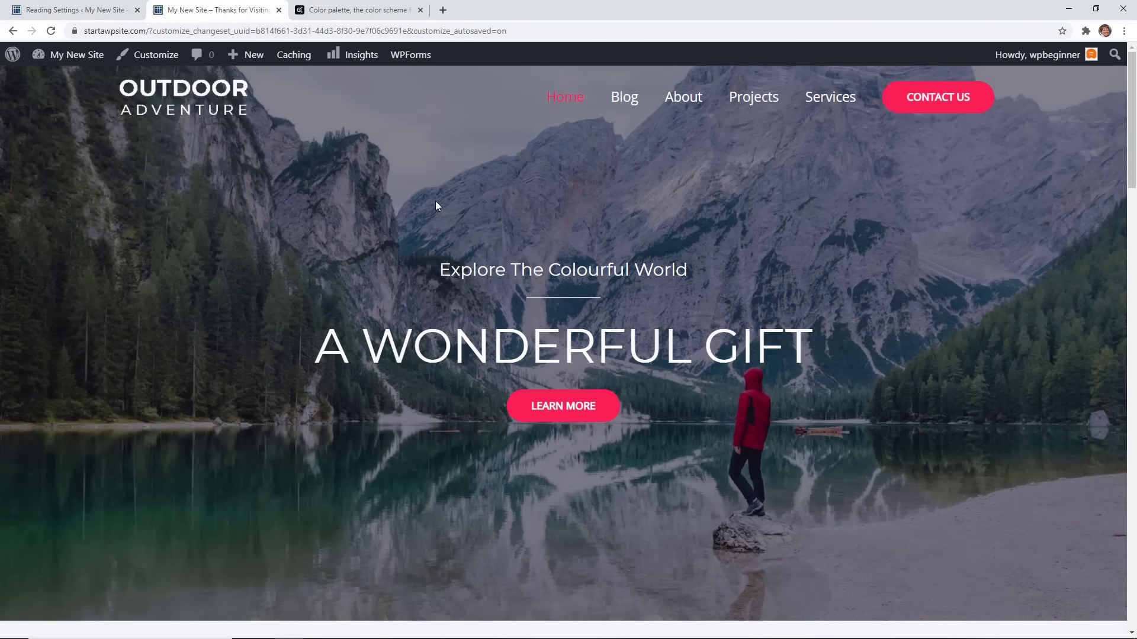
pyautogui.click(631, 107)
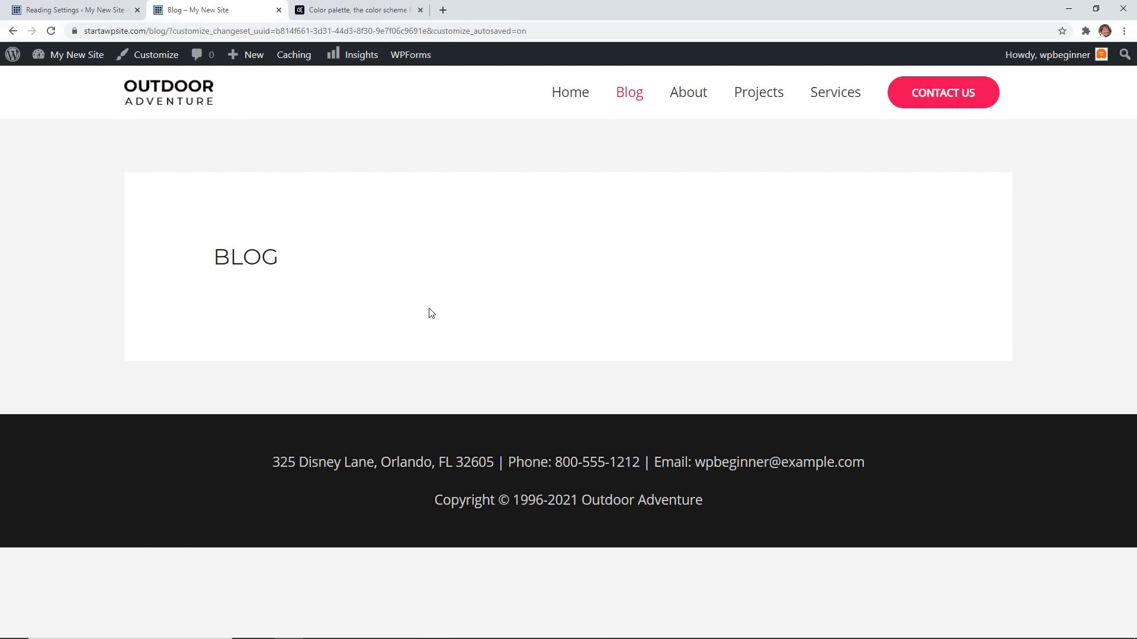
pyautogui.click(93, 14)
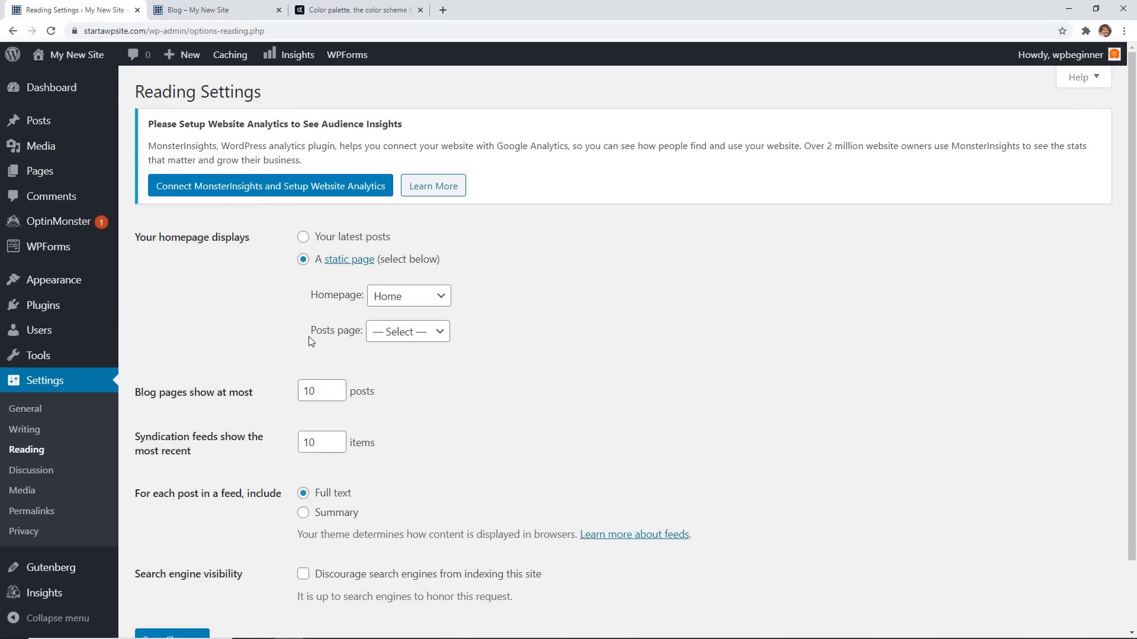
# Set Blog as the Posts page with Summary feeds, save, and reload Blog to see Hello World!
pyautogui.click(400, 336)
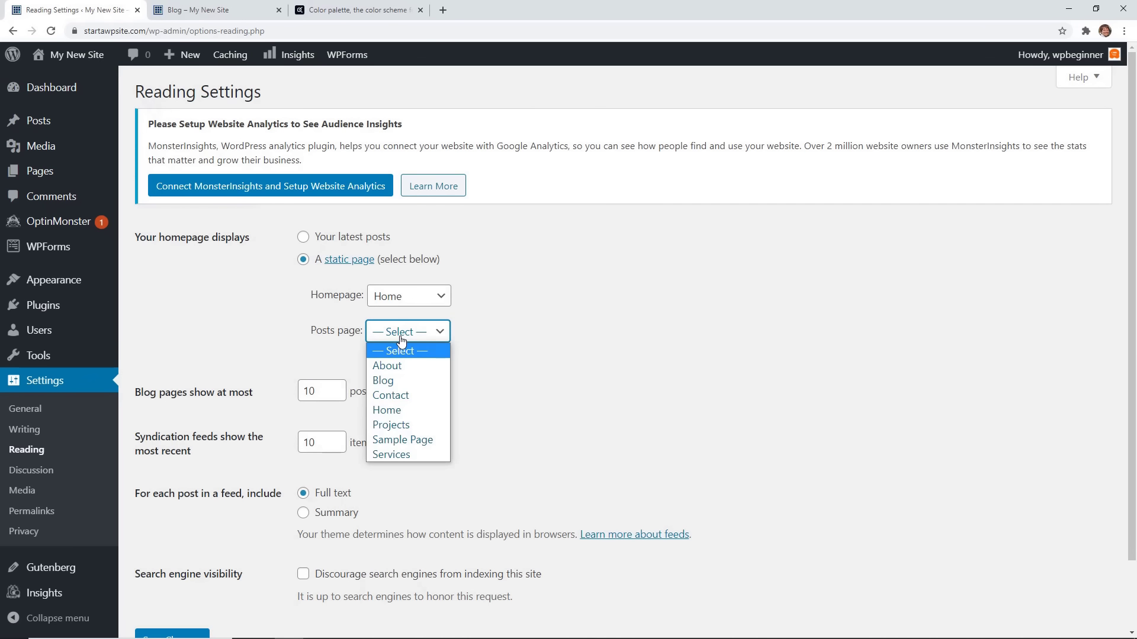
pyautogui.click(398, 379)
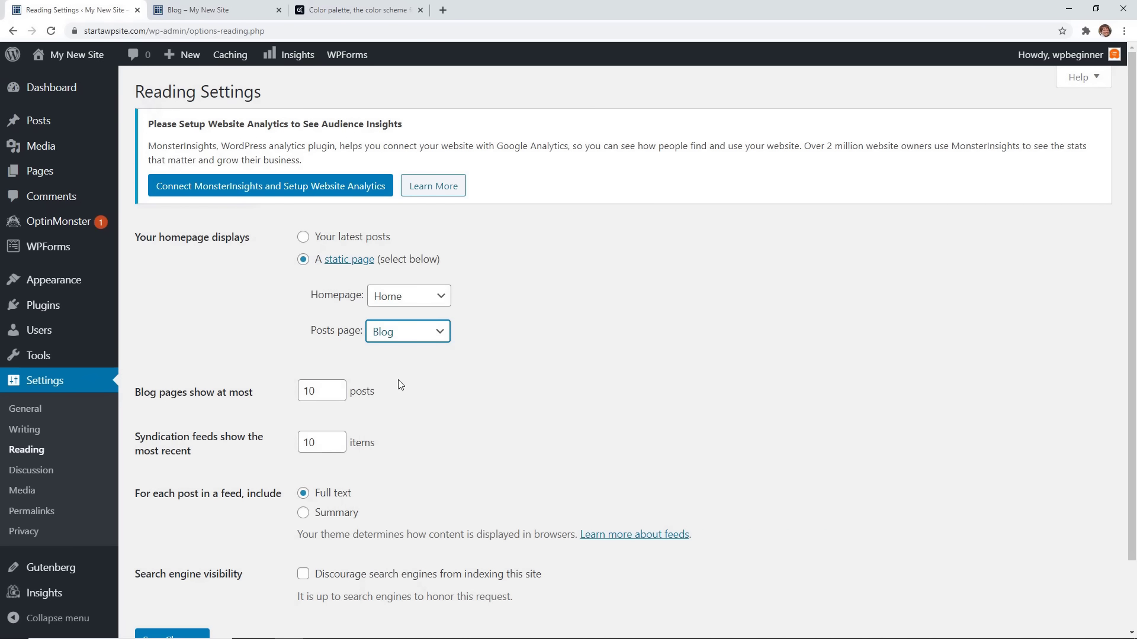
pyautogui.scroll(-2, 400, 385)
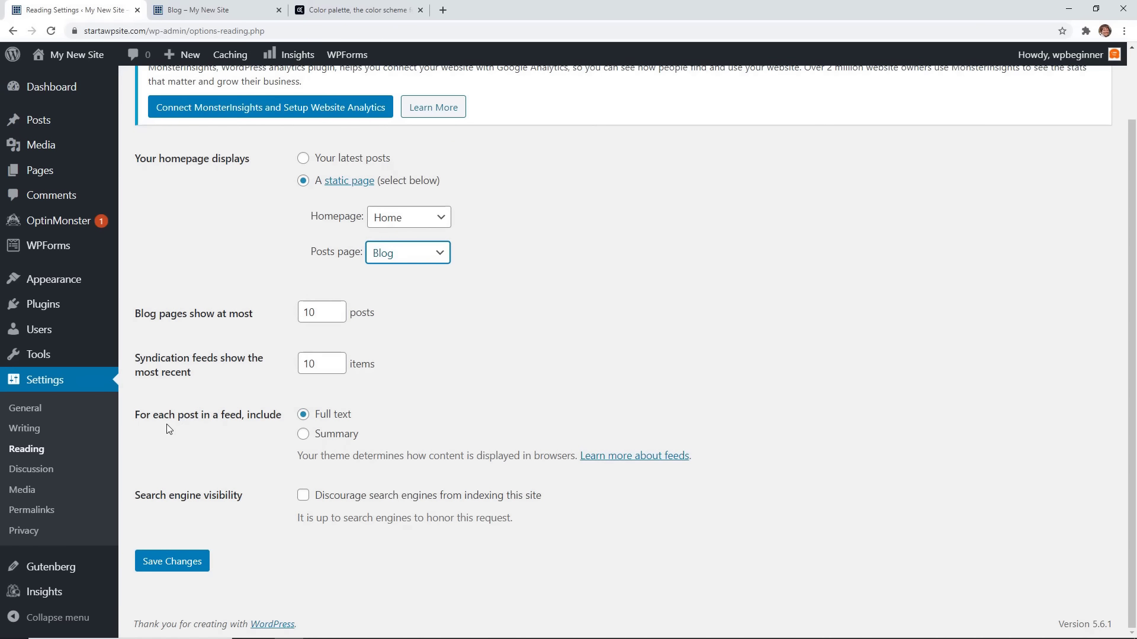
pyautogui.click(303, 434)
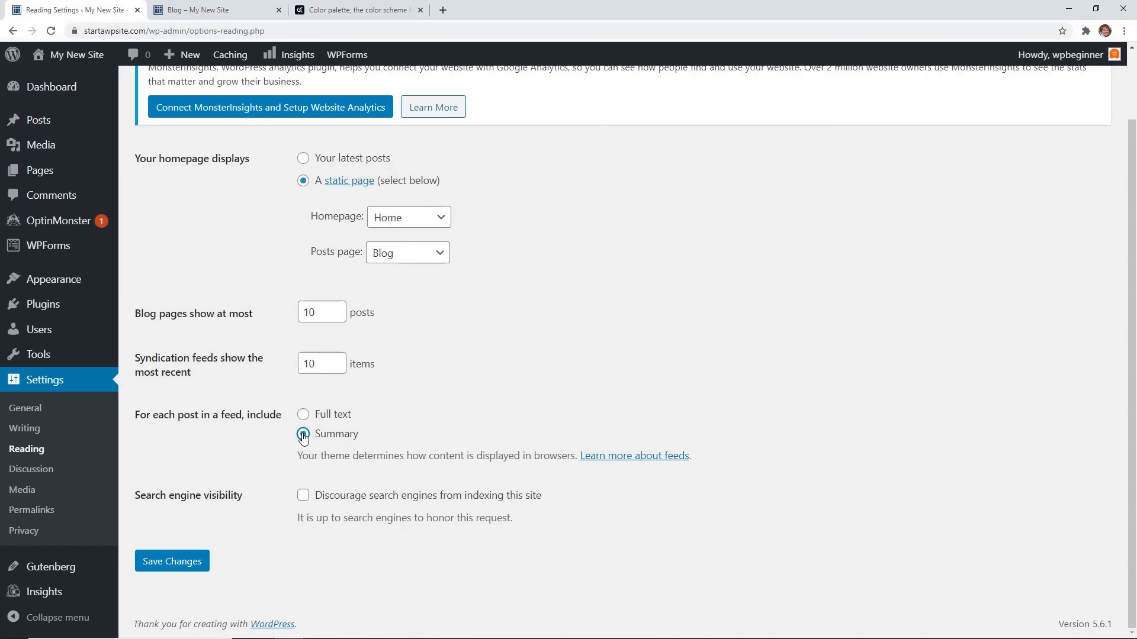
pyautogui.click(157, 572)
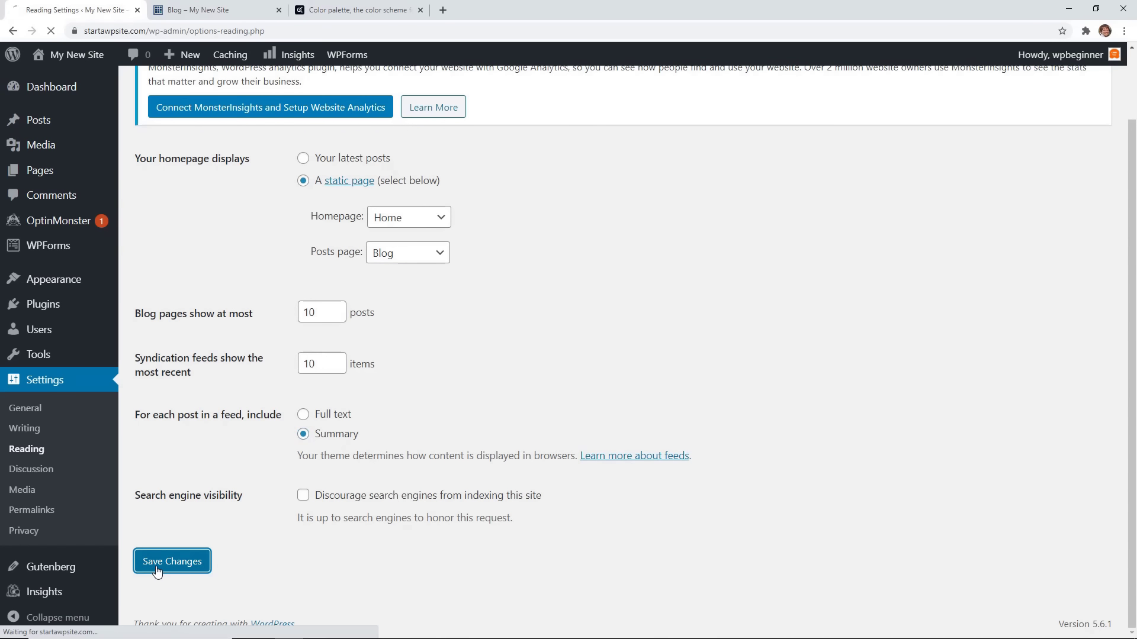
pyautogui.click(163, 17)
pyautogui.click(53, 31)
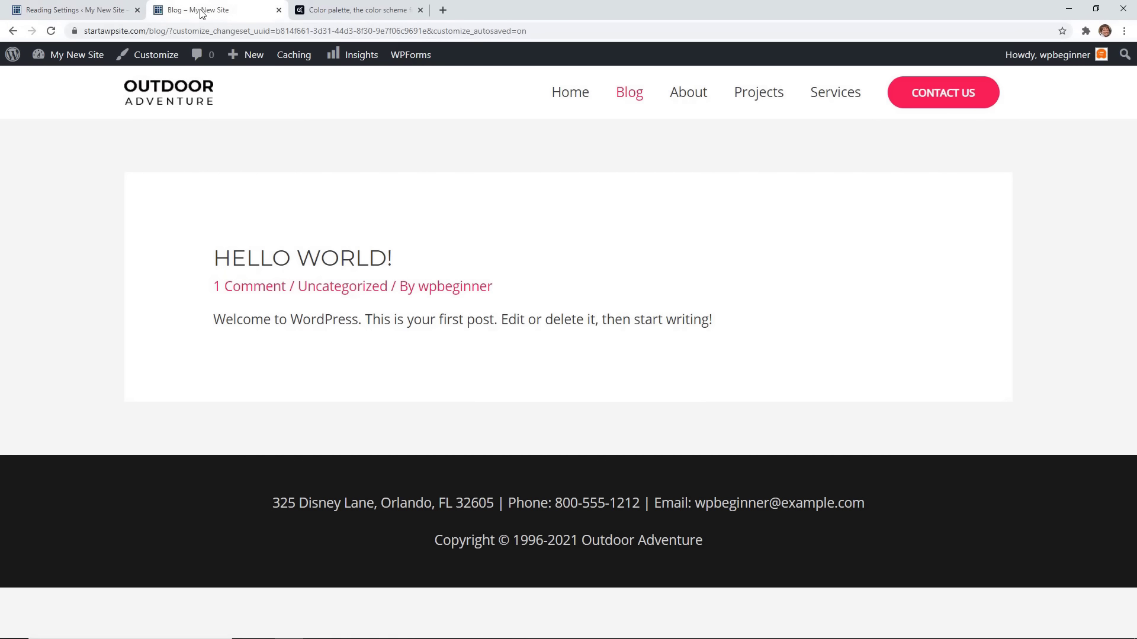
# Open the Contact Us page from the header button and scroll to its Contact Info section.
pyautogui.click(957, 102)
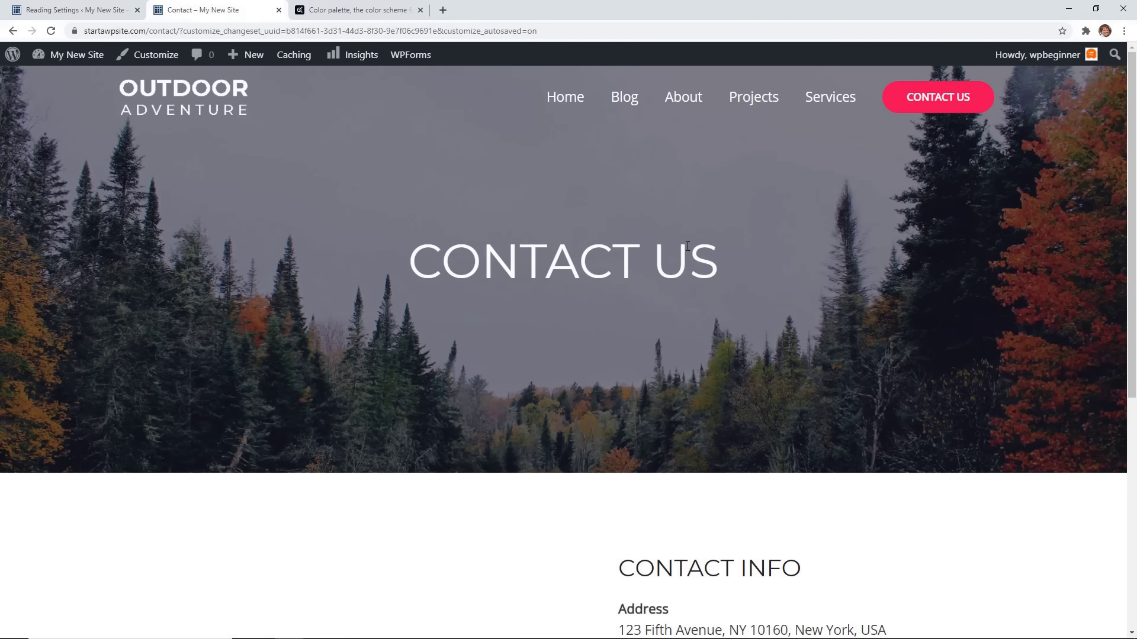
pyautogui.scroll(-7, 689, 245)
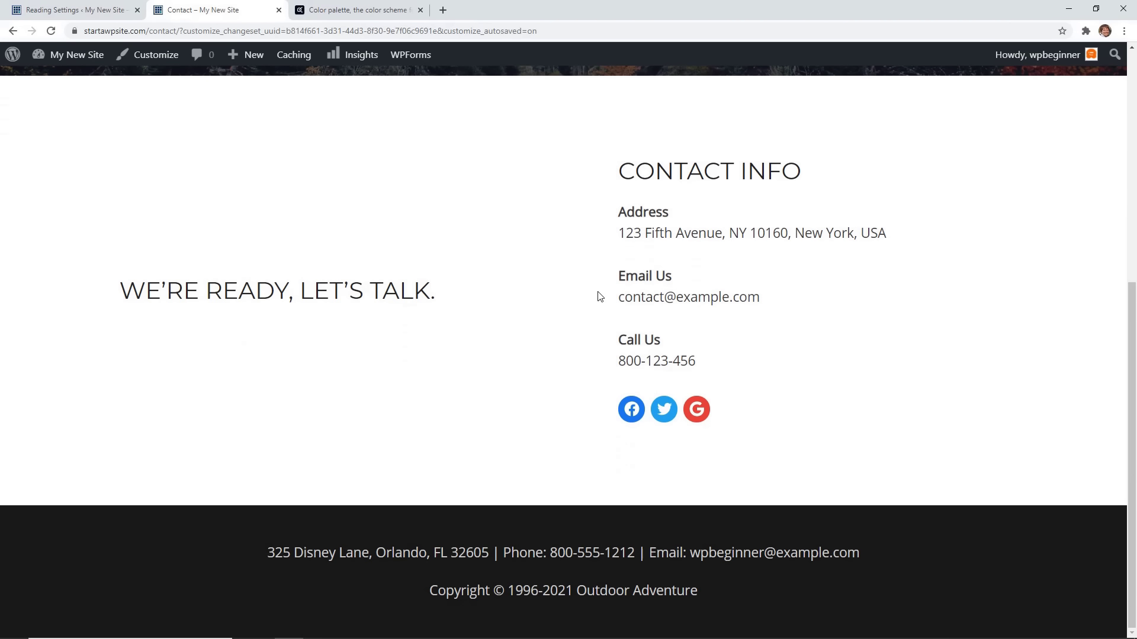
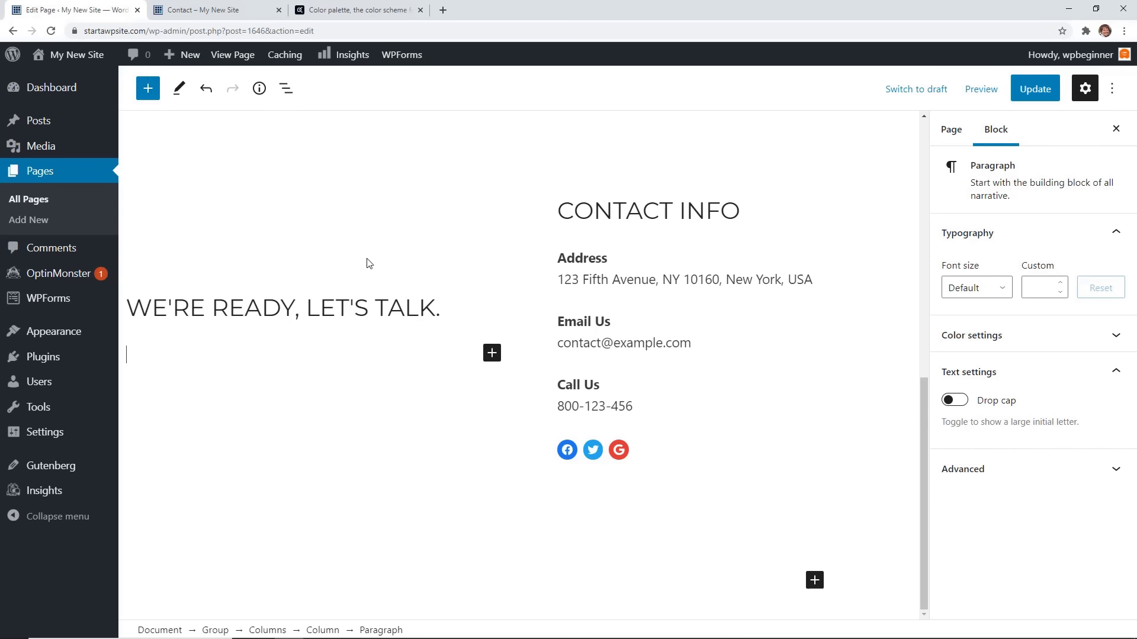
# Insert a WPForms block below the heading showing the Contact Us form.
pyautogui.click(491, 354)
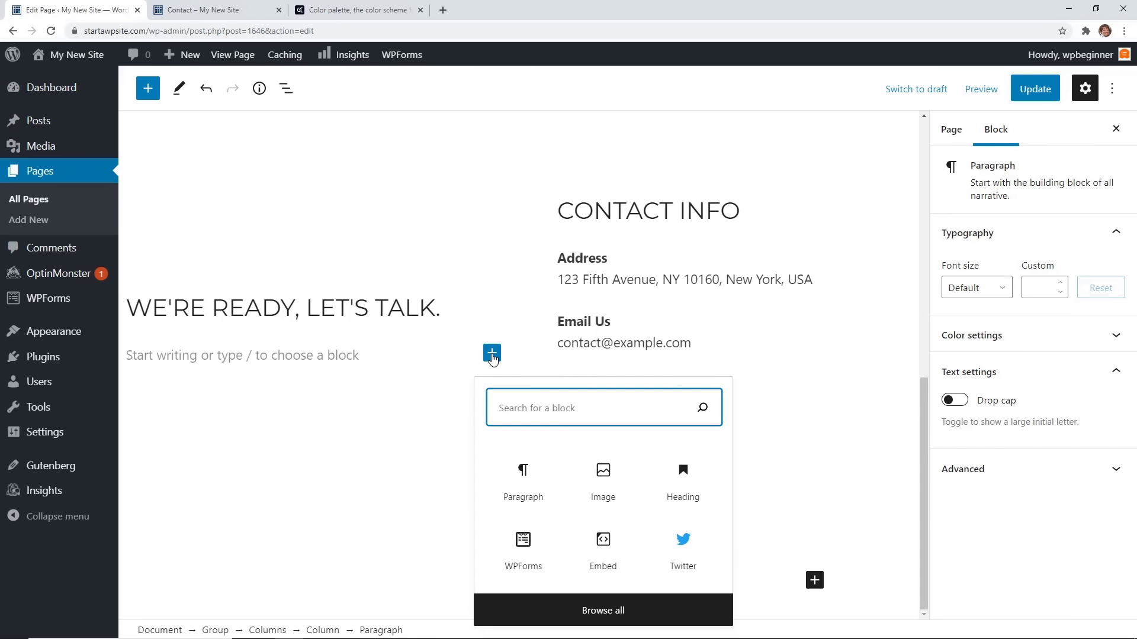
pyautogui.write('wpforms')
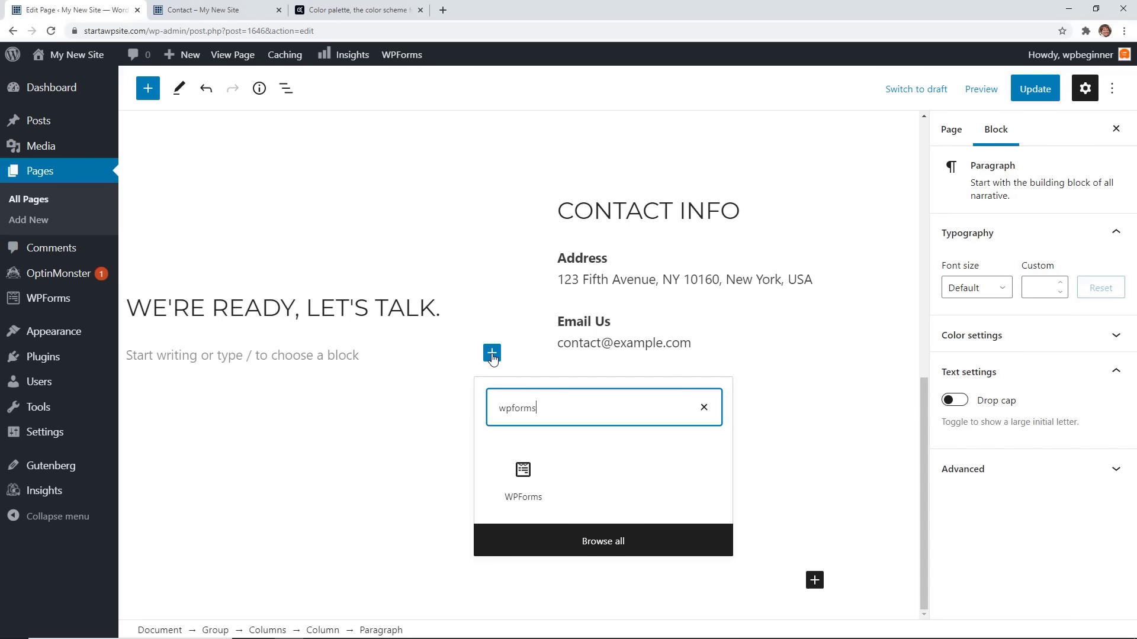
pyautogui.click(523, 476)
pyautogui.click(294, 397)
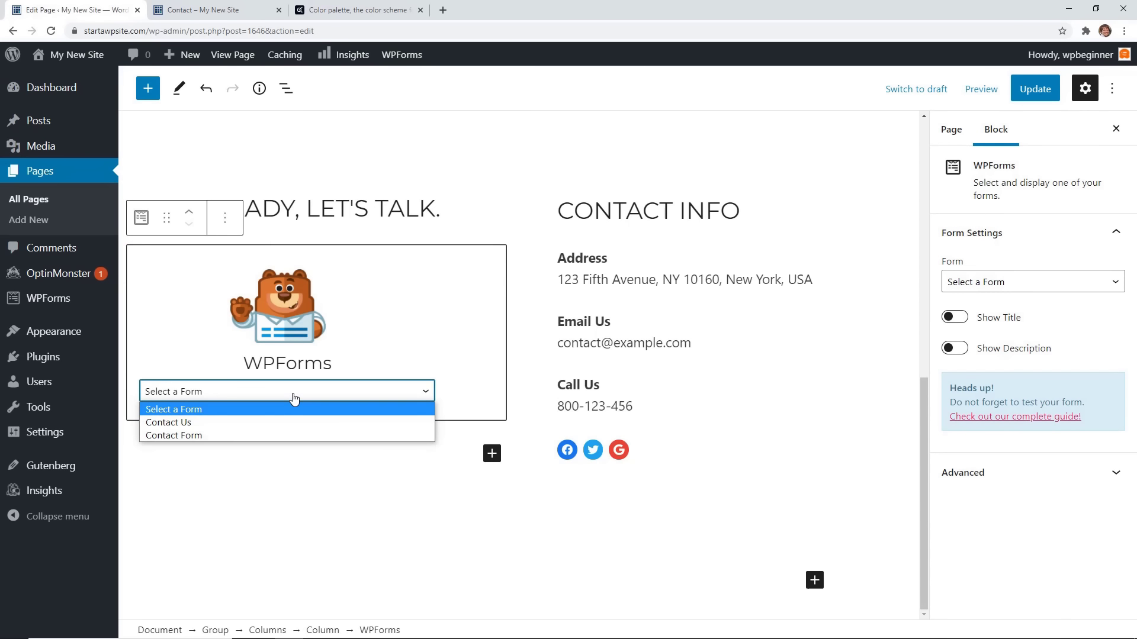
pyautogui.click(254, 423)
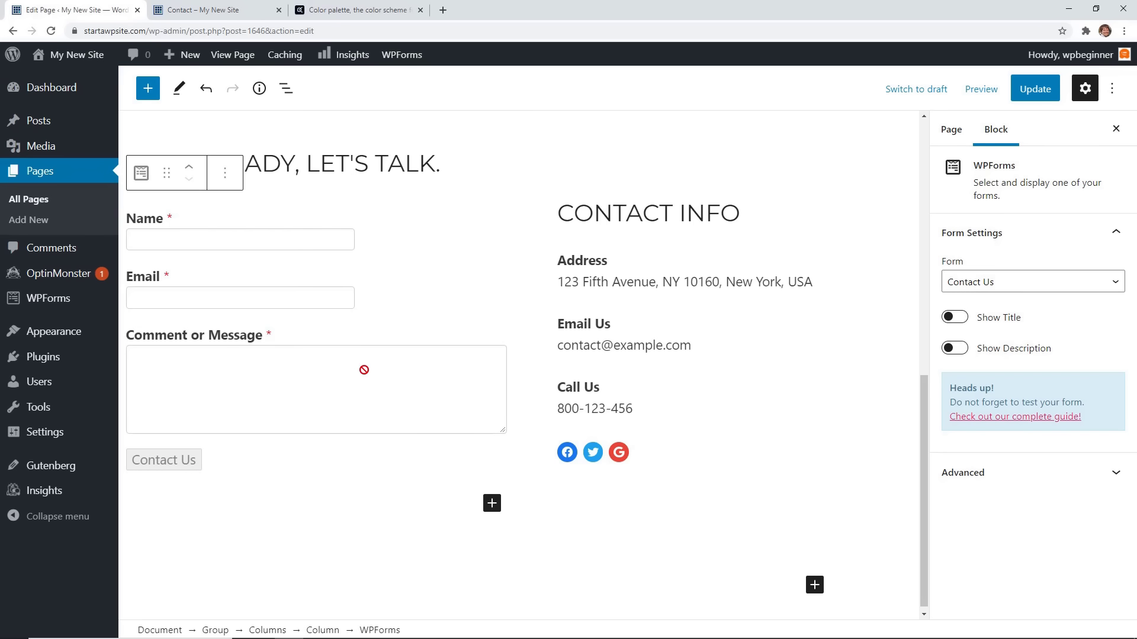
# Paste the real address, change the email name to 'wpbeginner', and select the old phone number.
pyautogui.moveTo(557, 282); pyautogui.dragTo(813, 281)
pyautogui.doubleClick(561, 343)
pyautogui.write('wpbeginner')
pyautogui.moveTo(632, 406); pyautogui.dragTo(563, 406)
# Paste in the new phone number and review the Facebook icon's link.
pyautogui.hotkey('ctrl', 'v')
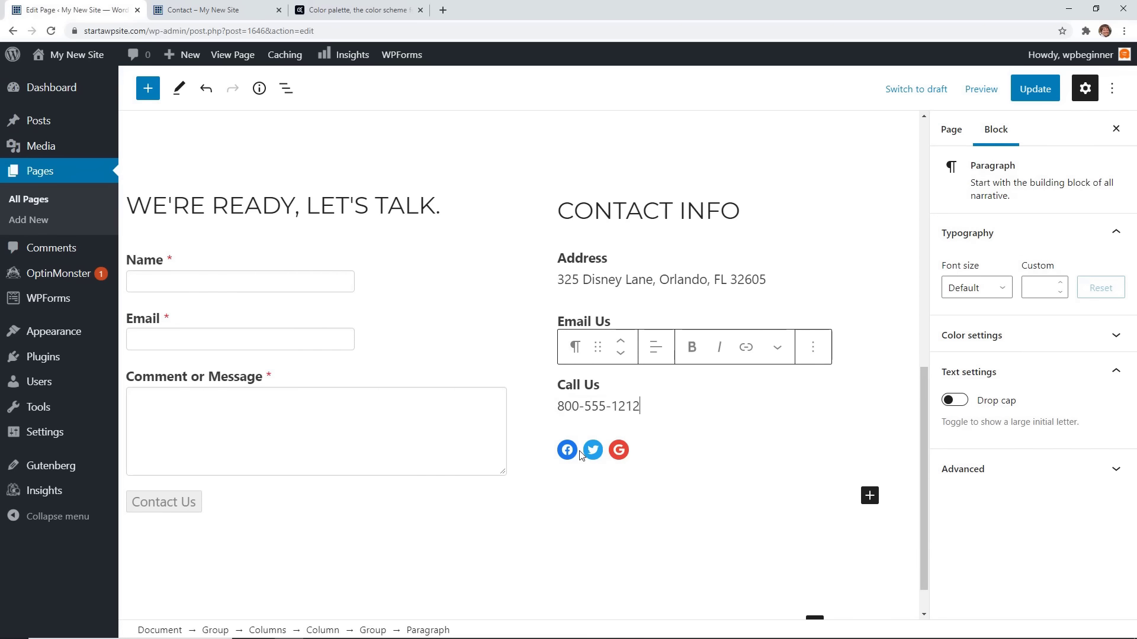
pyautogui.click(570, 451)
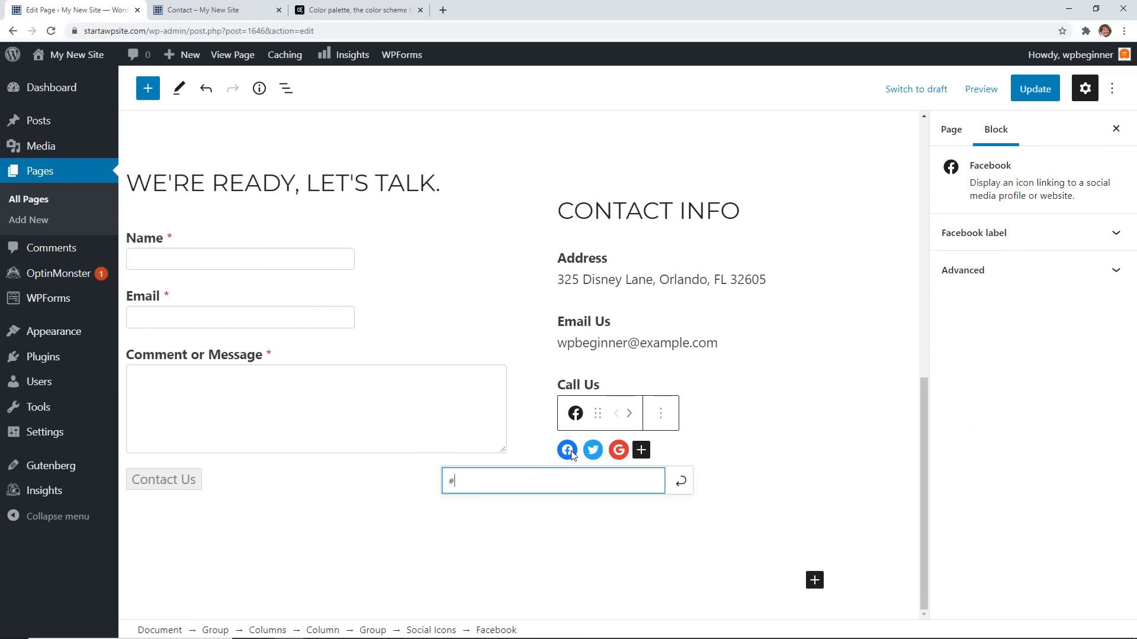
pyautogui.click(575, 420)
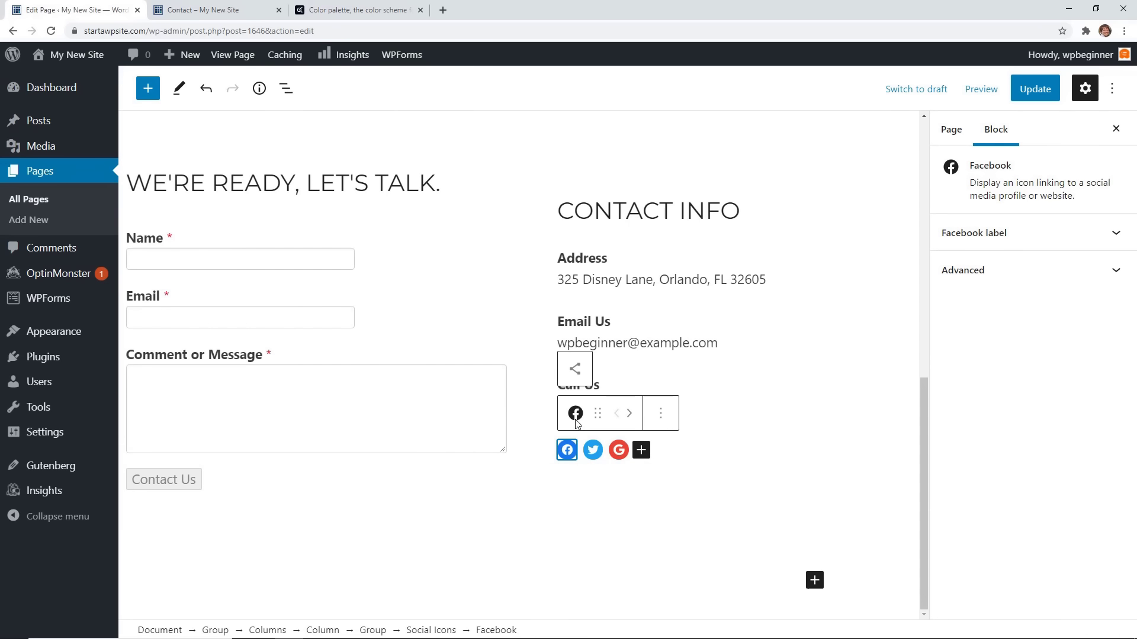
# Add a Pinterest icon to the social icons row.
pyautogui.click(647, 490)
pyautogui.click(633, 453)
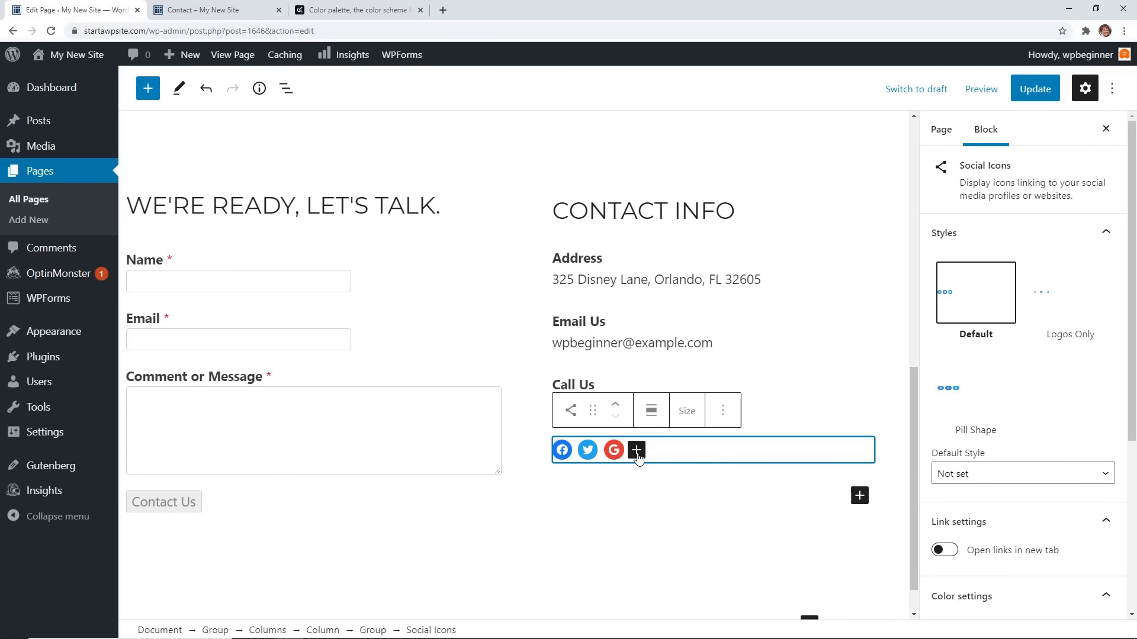
pyautogui.click(636, 451)
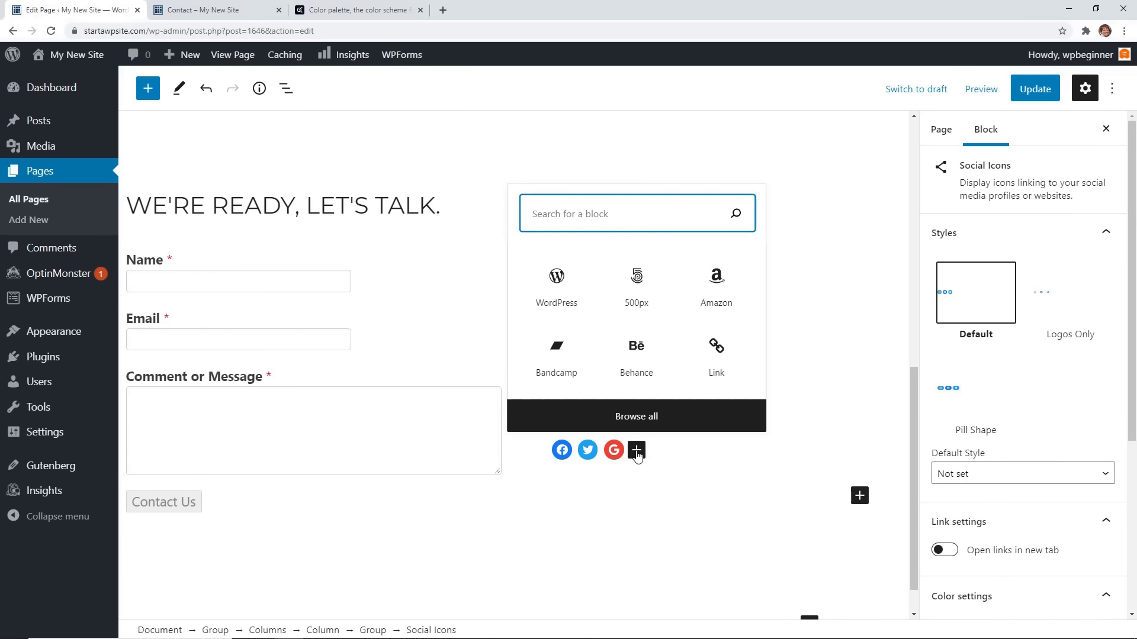
pyautogui.write('pin')
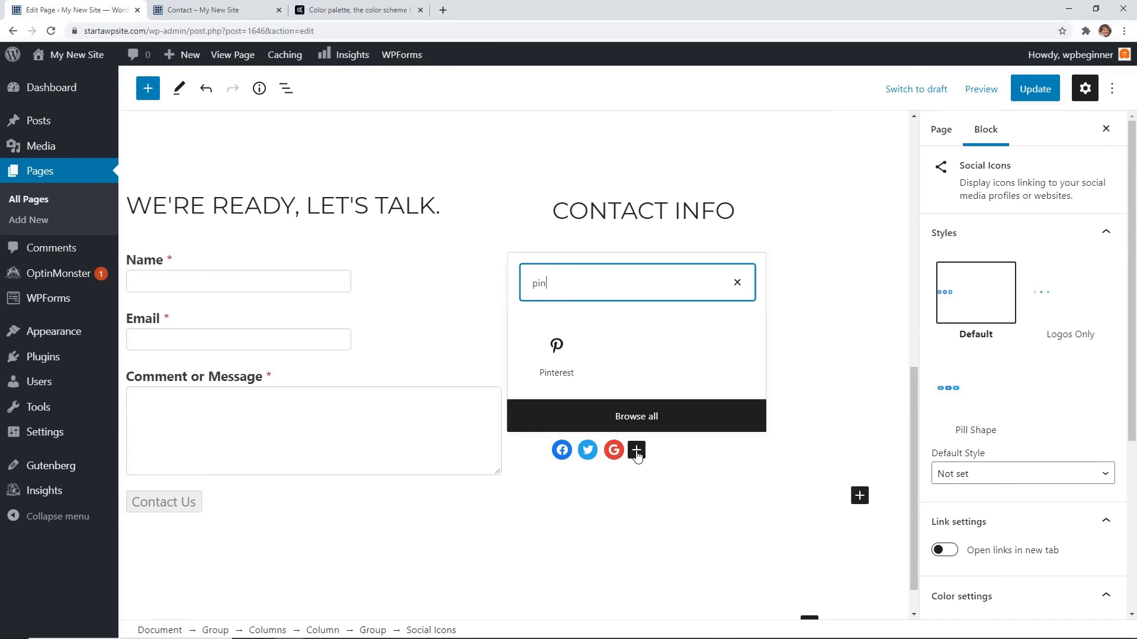
pyautogui.click(557, 359)
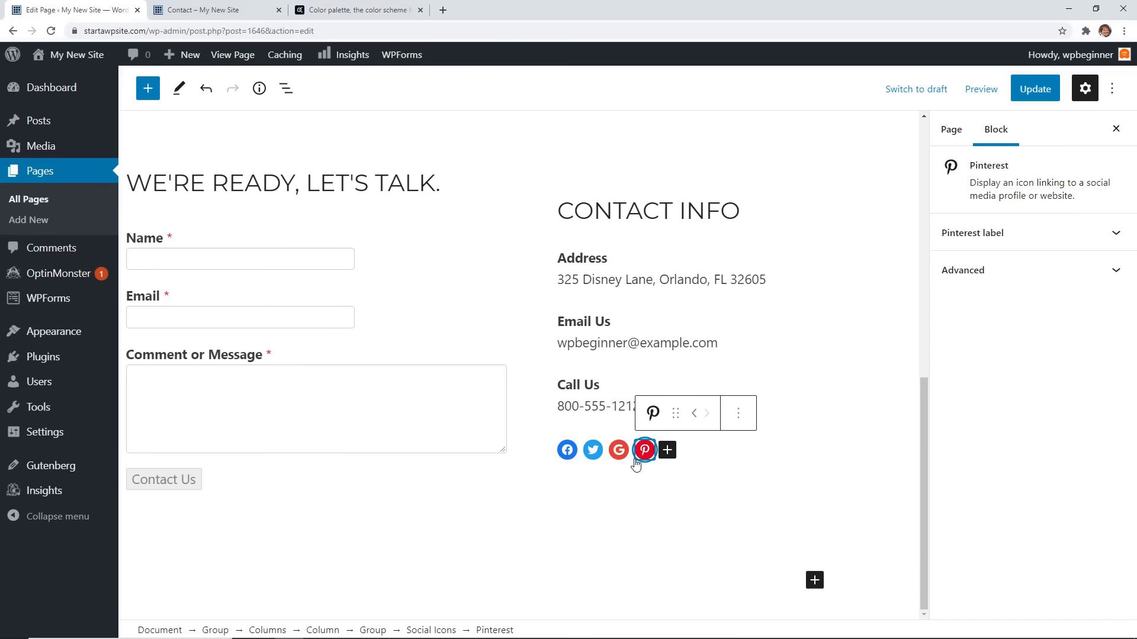
# Paste the Facebook profile link and check the Pinterest and Instagram icon links.
pyautogui.click(568, 451)
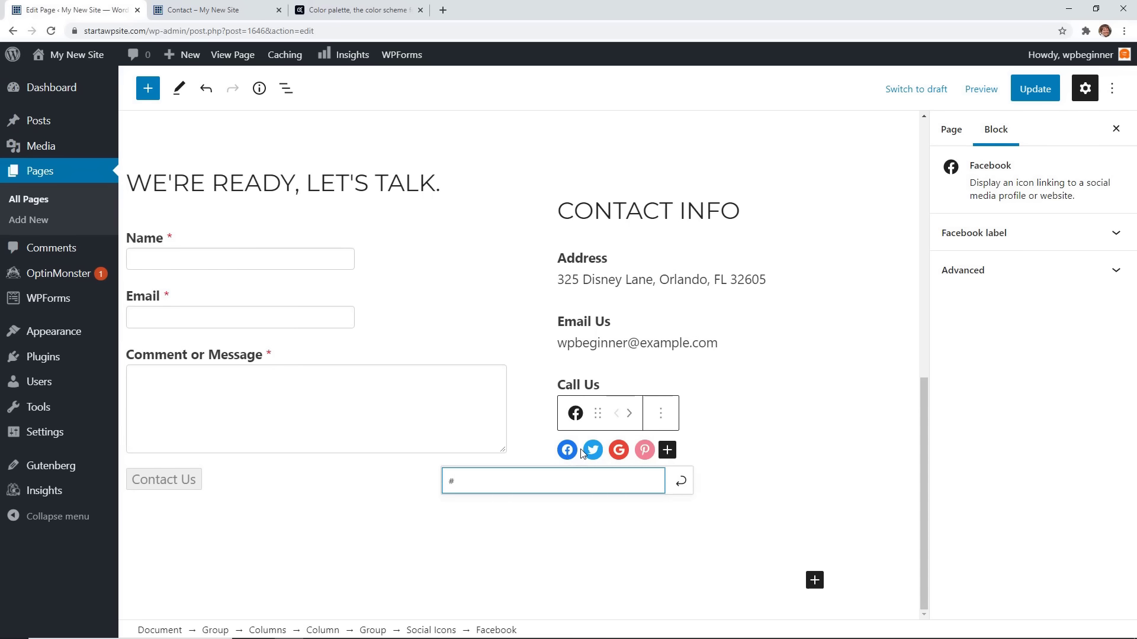
pyautogui.click(592, 453)
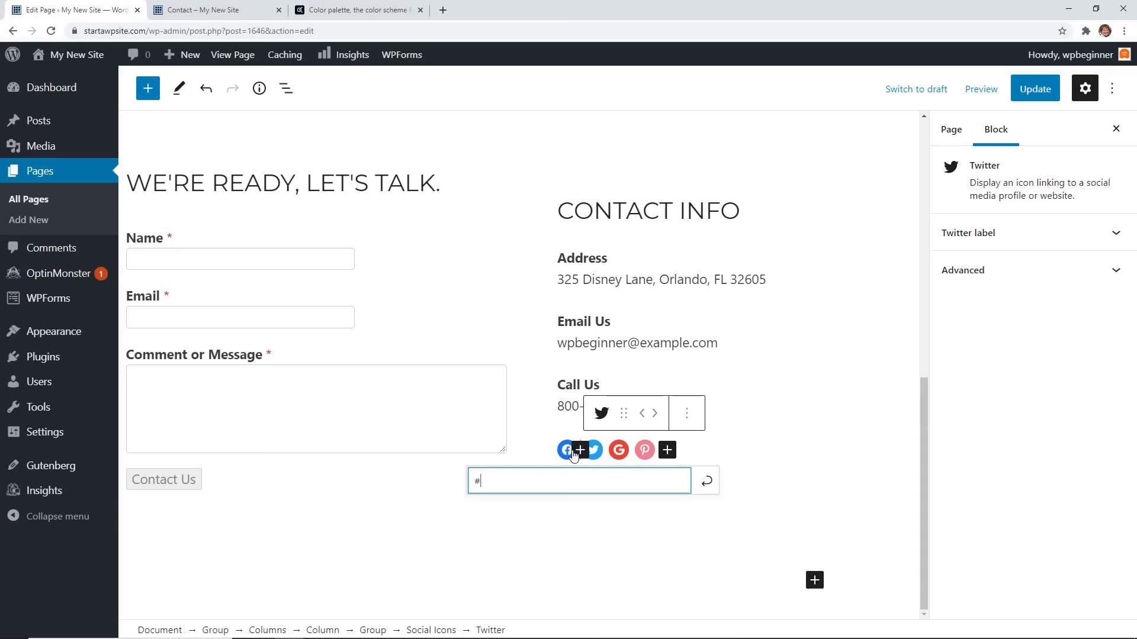
pyautogui.hotkey('ctrl', 'a')
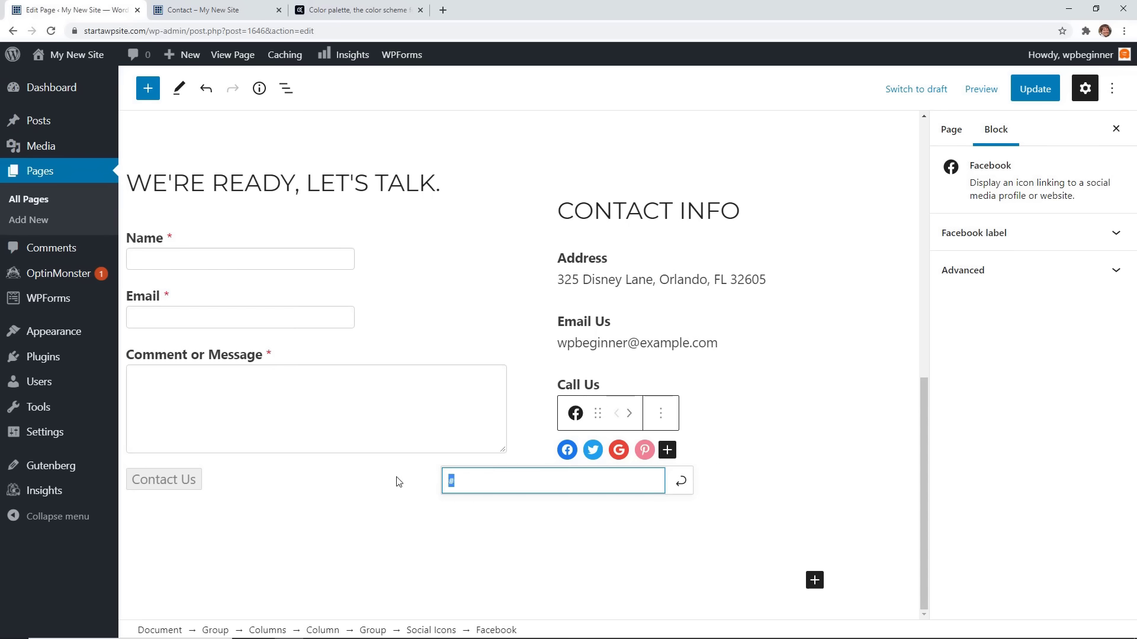
pyautogui.write('https://facebook.com/wpbeginner')
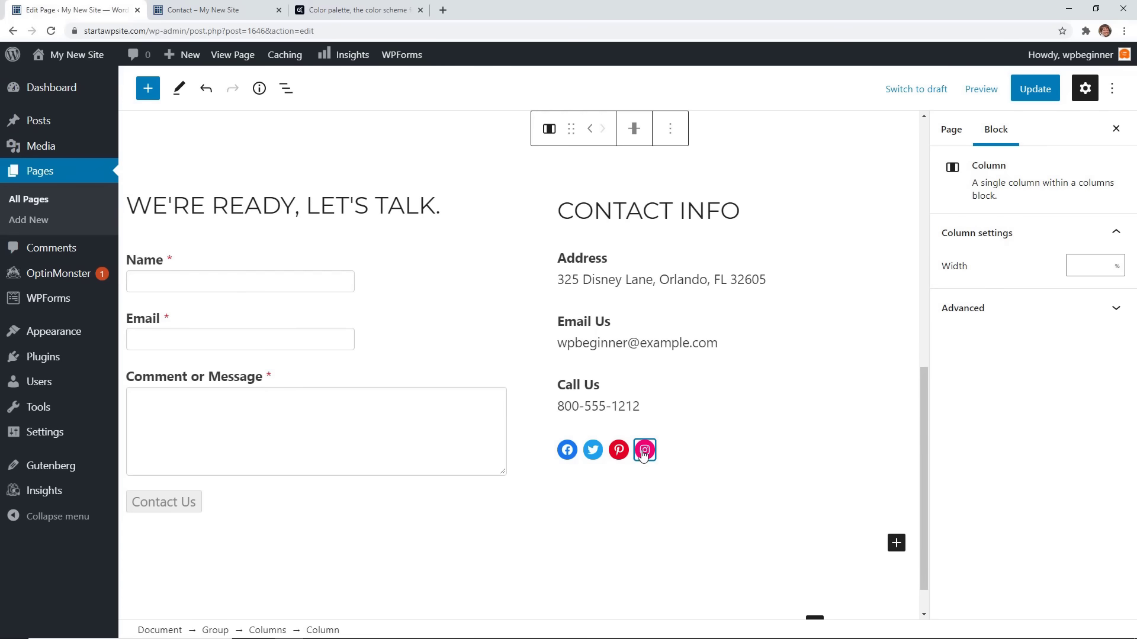
pyautogui.click(663, 473)
pyautogui.click(619, 450)
pyautogui.click(645, 450)
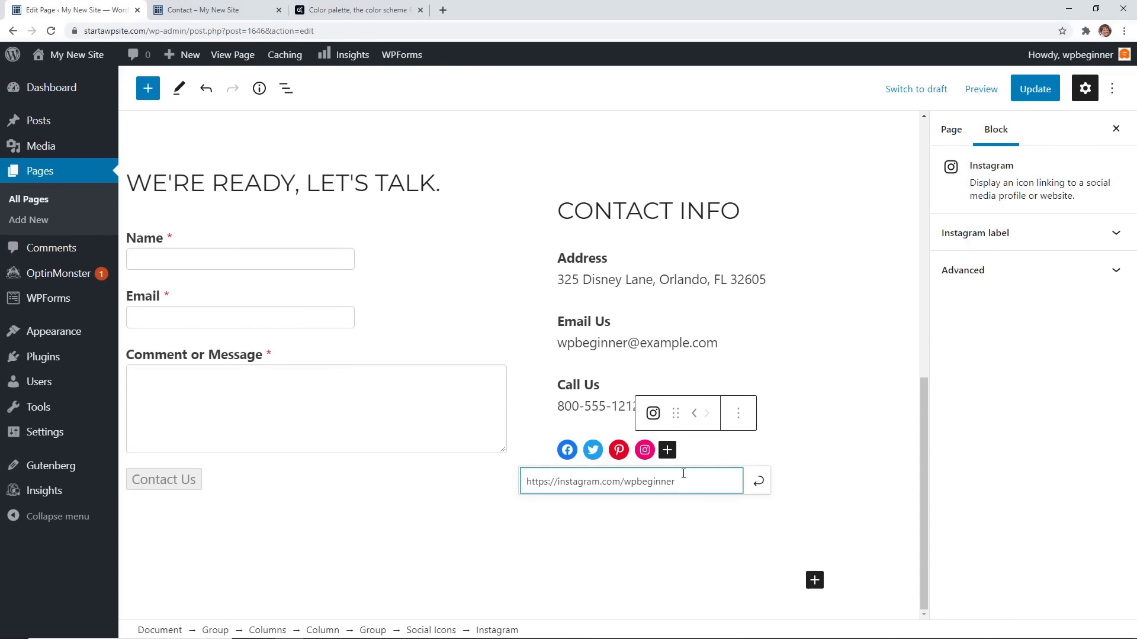
pyautogui.click(671, 521)
# Try Repeated and Fixed backgrounds on the CONTACT US cover, then turn both off.
pyautogui.scroll(6, 711, 487)
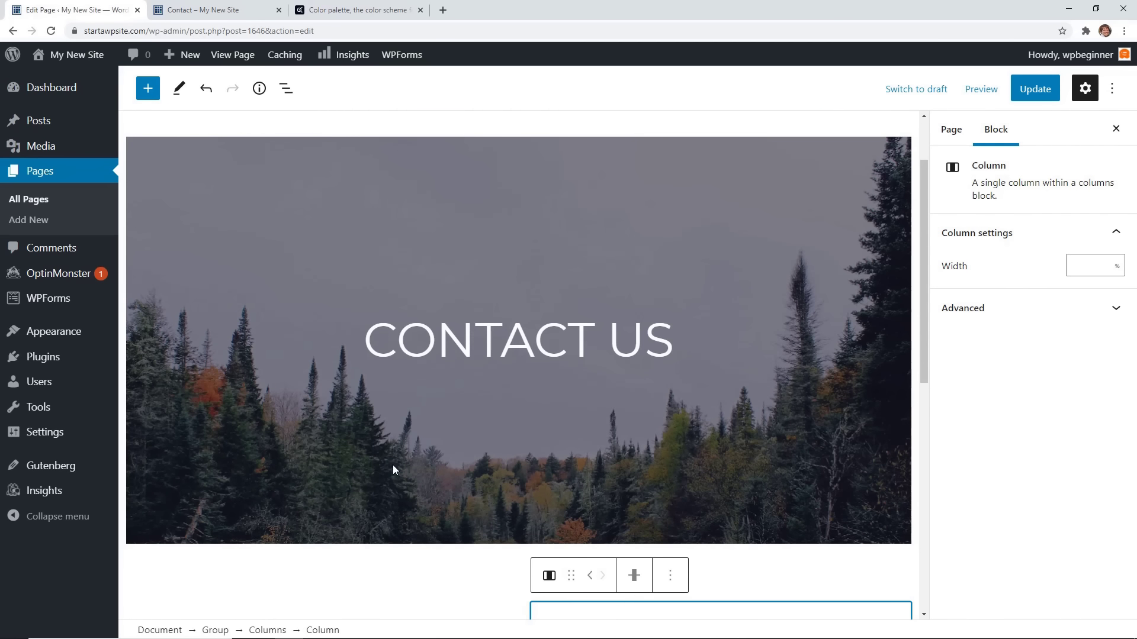
pyautogui.click(308, 436)
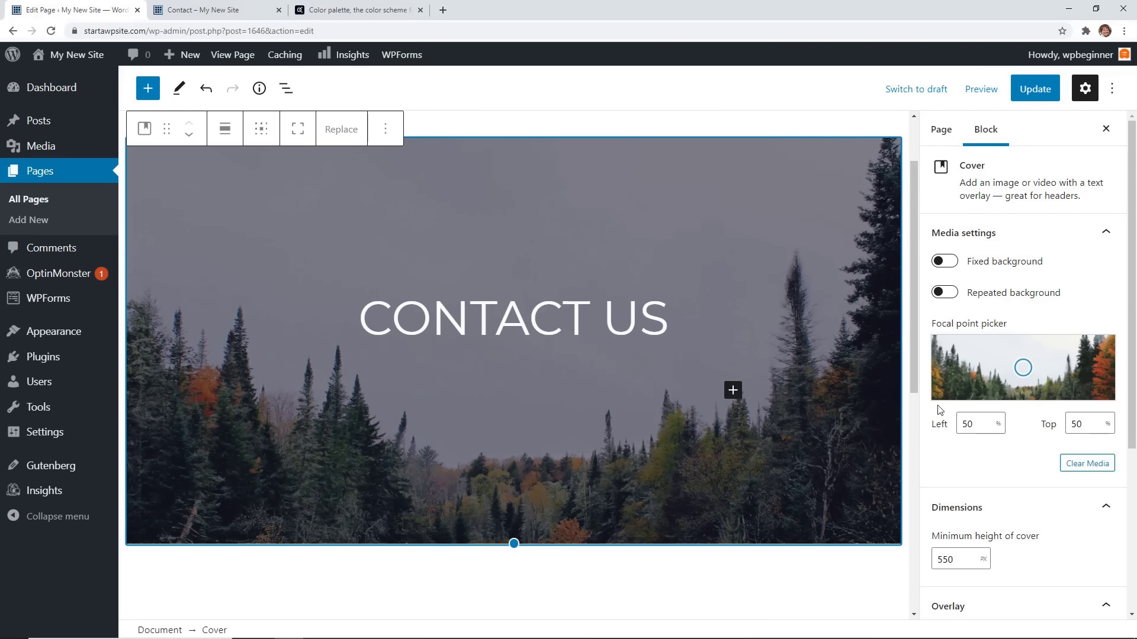
pyautogui.click(945, 292)
pyautogui.scroll(-5, 845, 388)
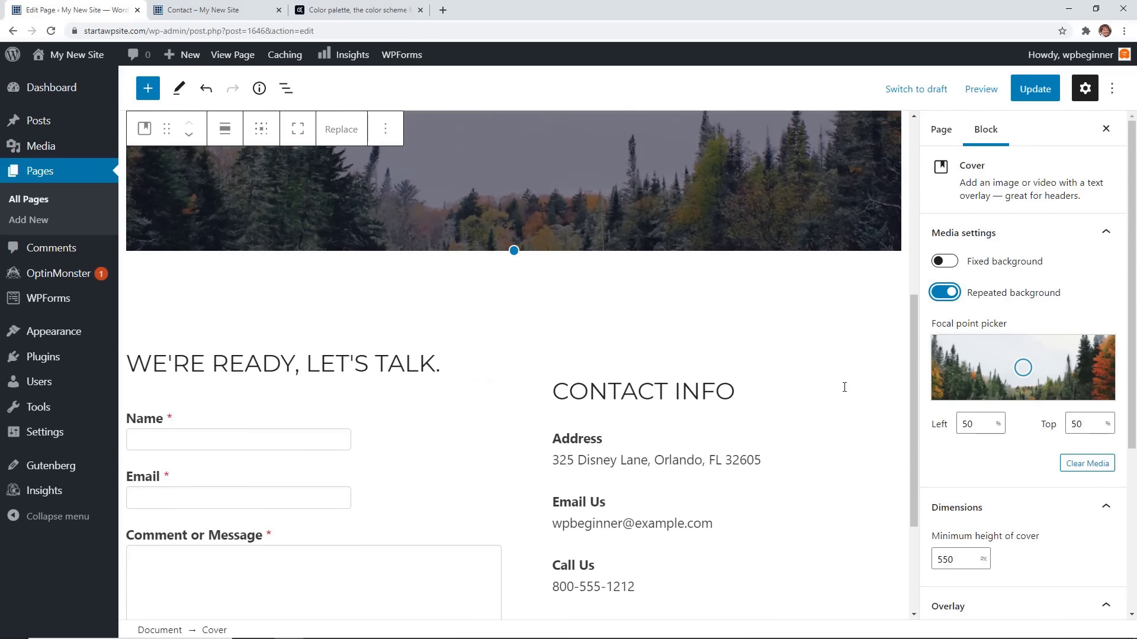
pyautogui.scroll(-3, 845, 388)
pyautogui.scroll(8, 841, 392)
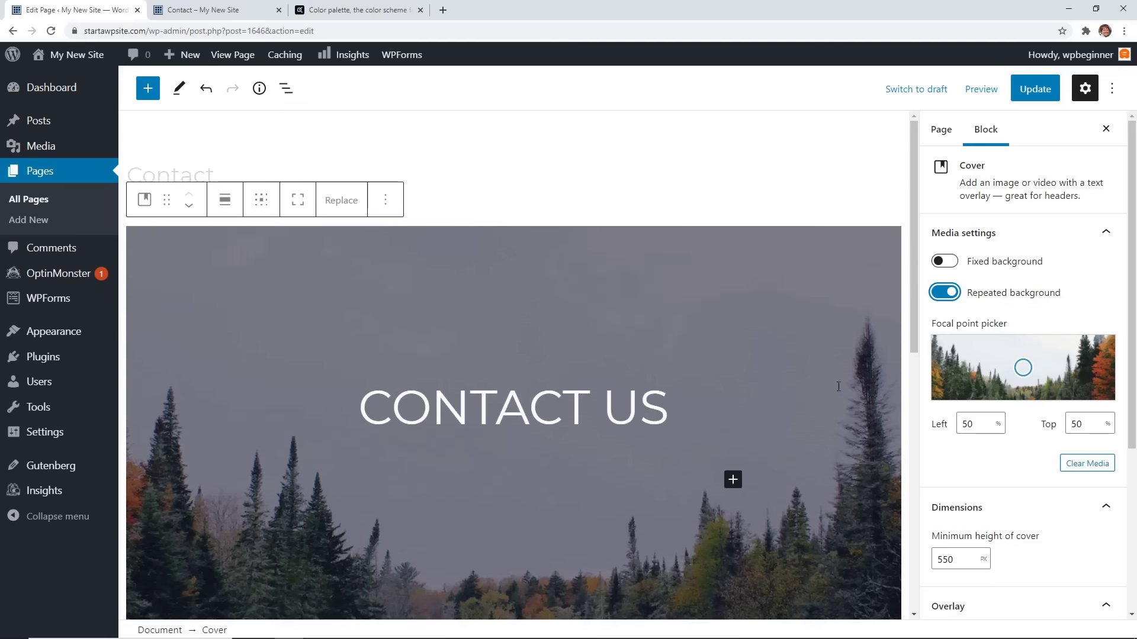
pyautogui.click(946, 291)
pyautogui.click(946, 262)
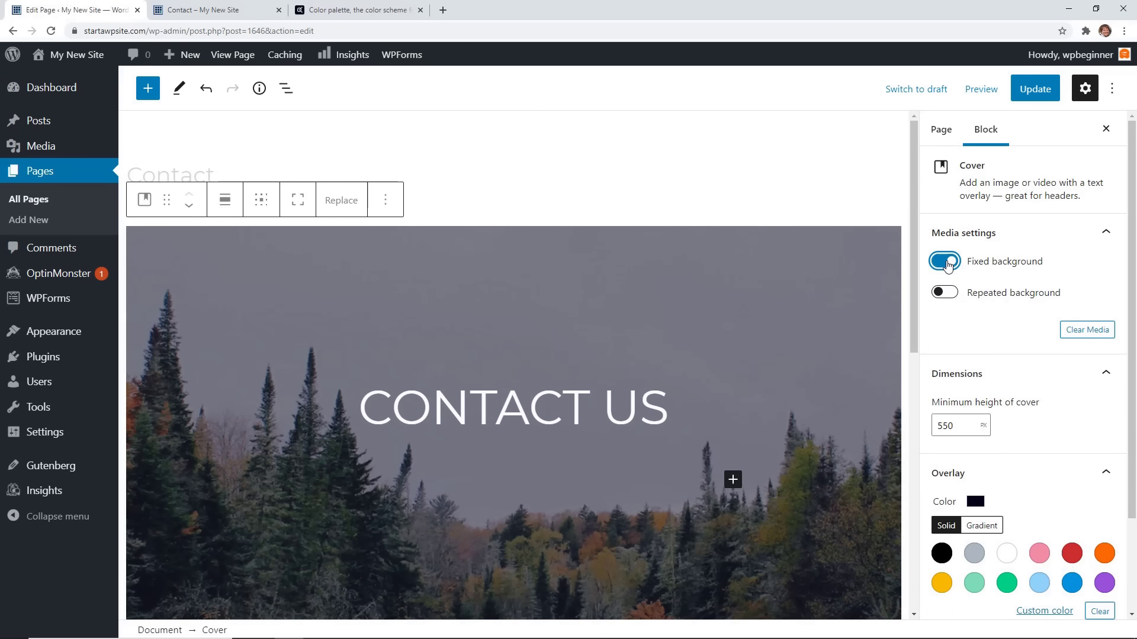
pyautogui.click(946, 262)
pyautogui.scroll(-4, 827, 386)
pyautogui.scroll(2, 818, 364)
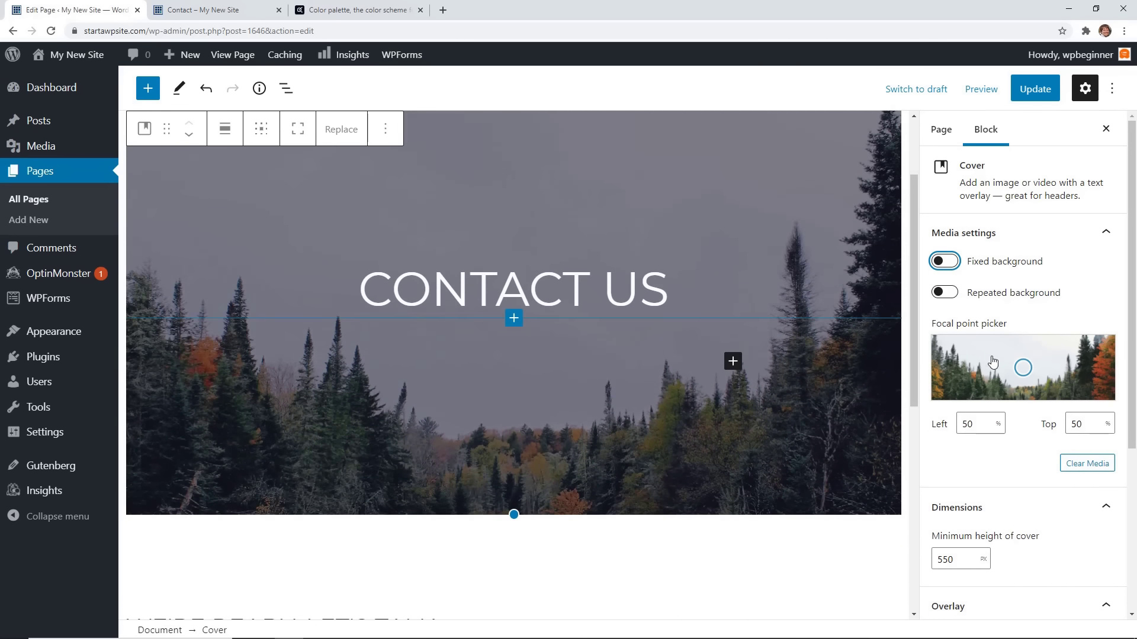
# Move the cover's focal point to the right and set its minimum height to 300.
pyautogui.moveTo(1022, 368); pyautogui.dragTo(1103, 354)
pyautogui.scroll(-4, 973, 496)
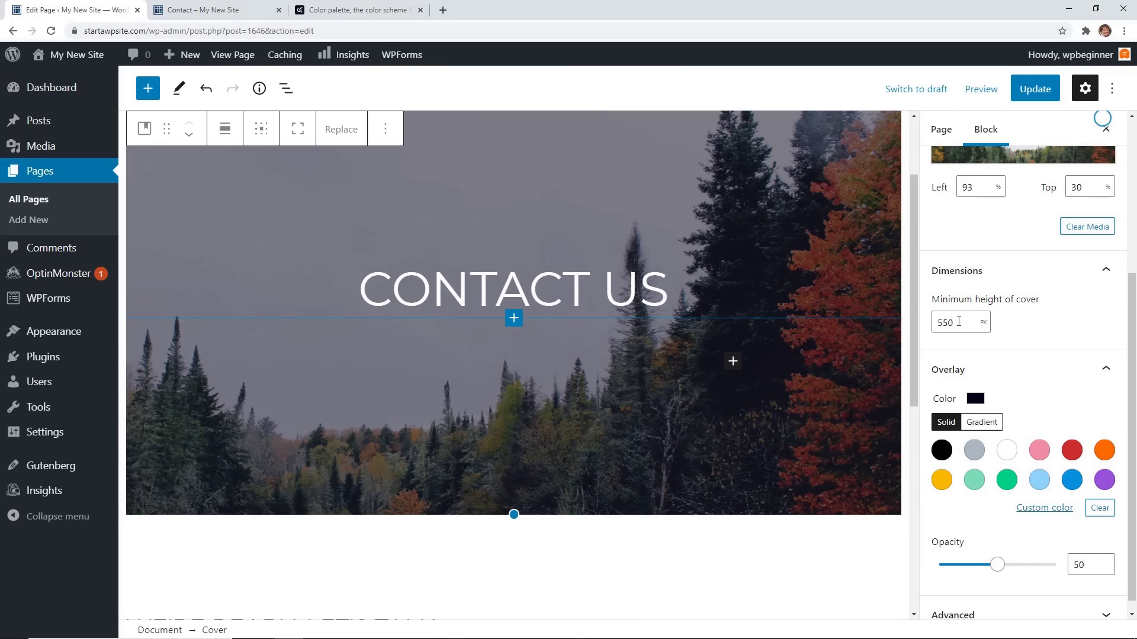
pyautogui.click(958, 322)
pyautogui.press('Down')
pyautogui.press('Down')
pyautogui.press('Down')
pyautogui.press('Down')
pyautogui.press('Down')
pyautogui.press('Down')
pyautogui.press('Down')
pyautogui.press('Down')
pyautogui.press('Down')
pyautogui.press('Down')
pyautogui.press('Down')
pyautogui.press('Down')
pyautogui.press('Down')
pyautogui.press('Down')
pyautogui.press('Down')
pyautogui.press('Down')
pyautogui.press('Down')
pyautogui.press('Down')
pyautogui.press('Down')
pyautogui.press('Down')
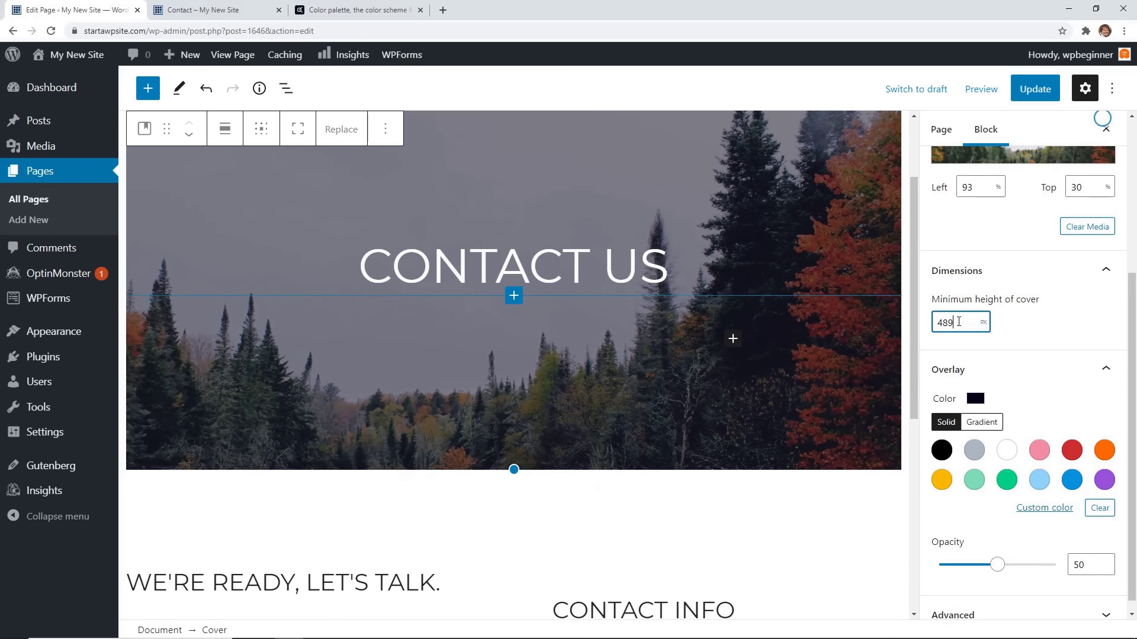
pyautogui.press('Down')
pyautogui.press('Down')
pyautogui.press('Down')
pyautogui.press('Down')
pyautogui.press('Down')
pyautogui.press('Down')
pyautogui.press('Down')
pyautogui.press('Down')
pyautogui.press('Down')
pyautogui.press('Down')
pyautogui.press('Down')
pyautogui.press('Down')
pyautogui.press('Down')
pyautogui.press('Down')
pyautogui.press('Down')
pyautogui.press('Down')
pyautogui.press('Down')
pyautogui.press('Down')
pyautogui.press('Down')
pyautogui.press('Down')
pyautogui.press('Down')
pyautogui.press('Down')
pyautogui.press('Down')
pyautogui.press('Down')
pyautogui.press('Down')
pyautogui.press('Down')
pyautogui.press('Down')
pyautogui.press('Down')
pyautogui.press('Down')
pyautogui.press('Down')
pyautogui.press('Down')
pyautogui.press('Down')
pyautogui.press('Down')
pyautogui.press('Down')
pyautogui.press('Down')
pyautogui.press('Down')
pyautogui.press('Down')
pyautogui.press('Down')
pyautogui.press('Down')
pyautogui.press('Down')
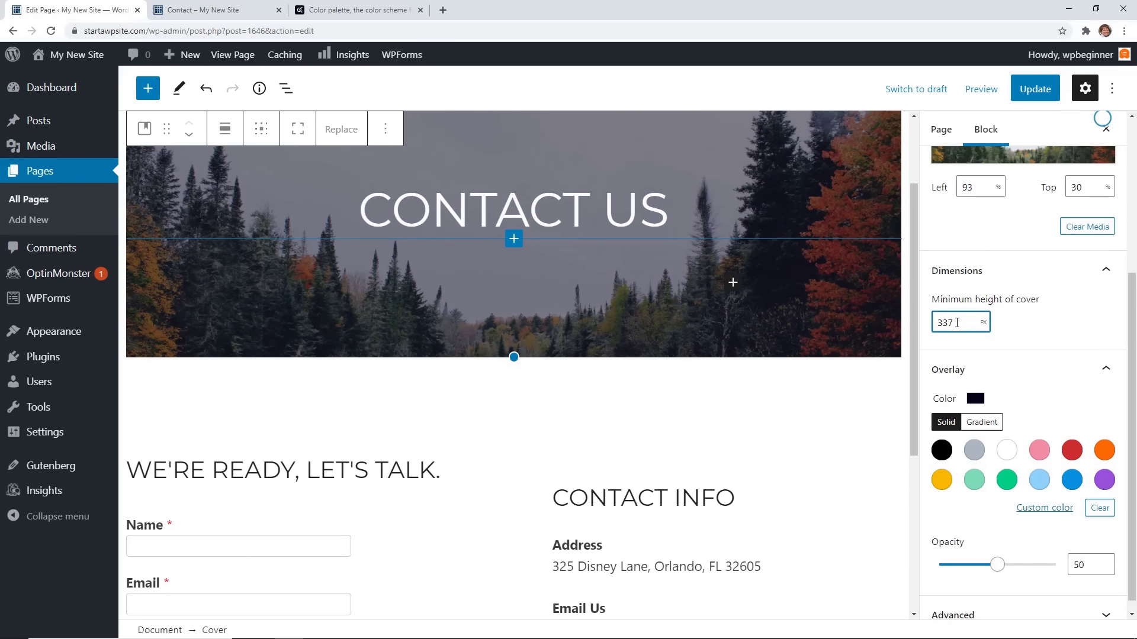
pyautogui.doubleClick(950, 322)
pyautogui.write('300')
pyautogui.scroll(2, 812, 424)
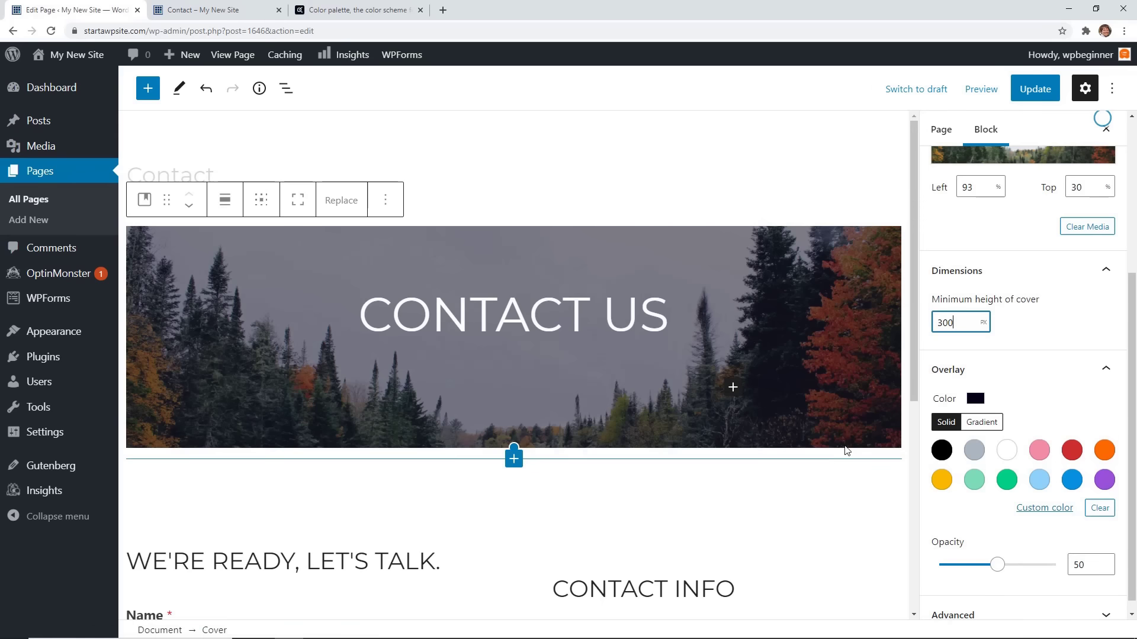
pyautogui.scroll(4, 951, 336)
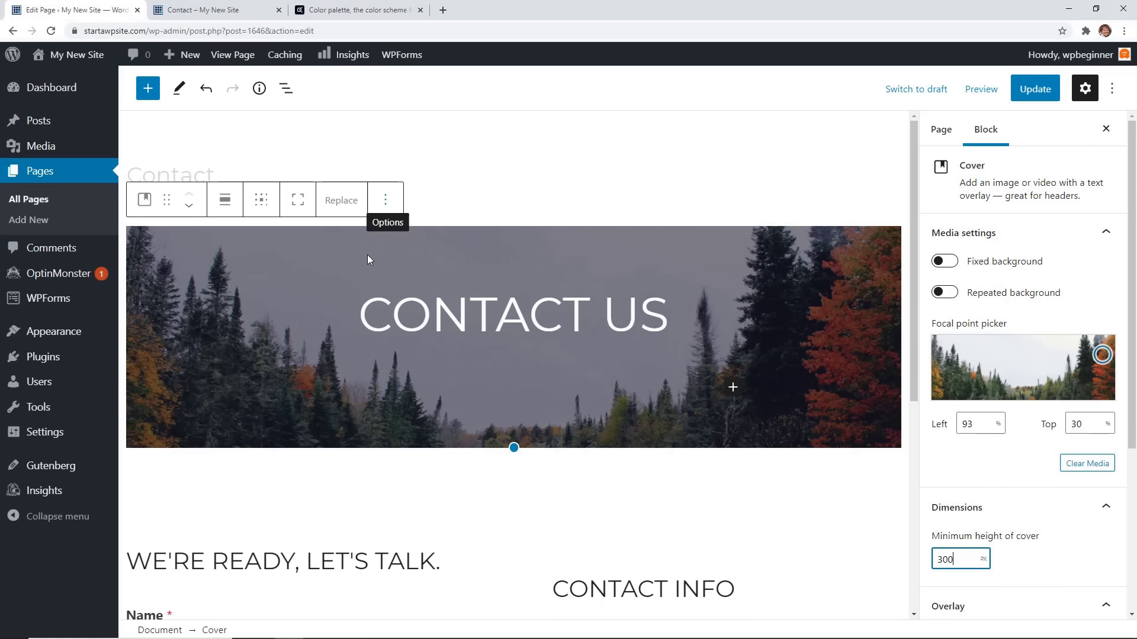
# Delete the CONTACT US cover block, then undo the deletion.
pyautogui.click(302, 261)
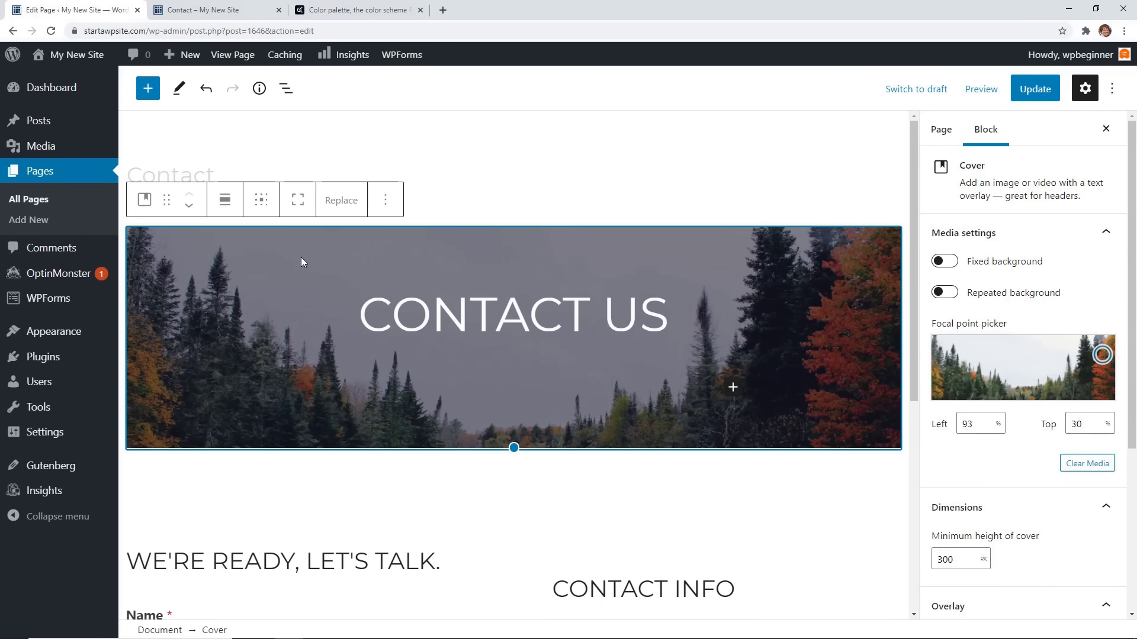
pyautogui.click(385, 200)
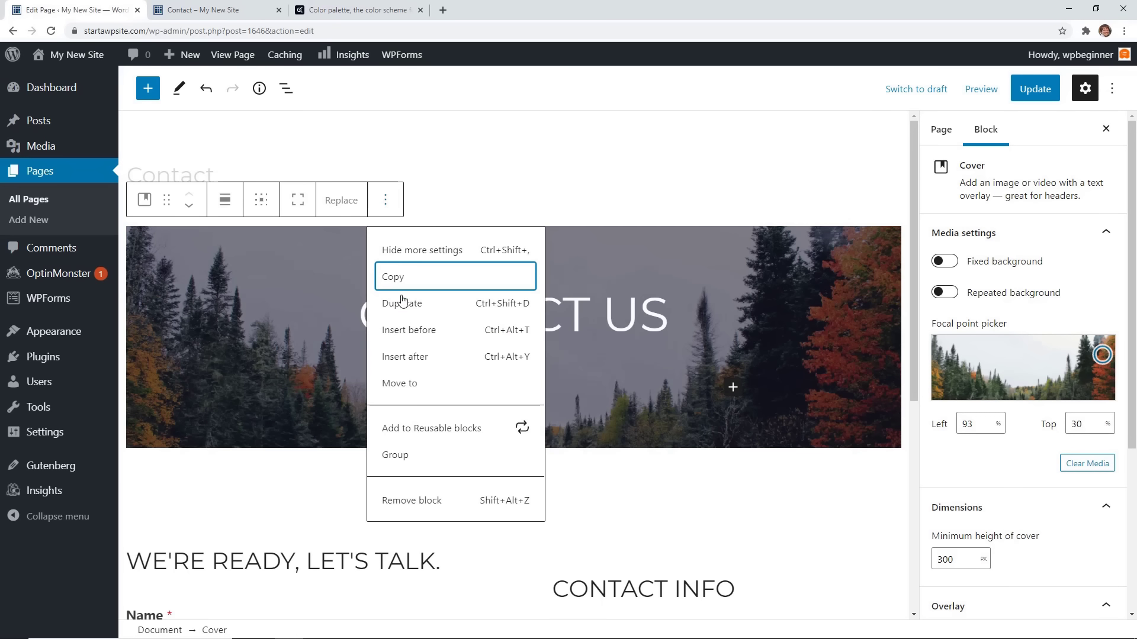
pyautogui.click(421, 503)
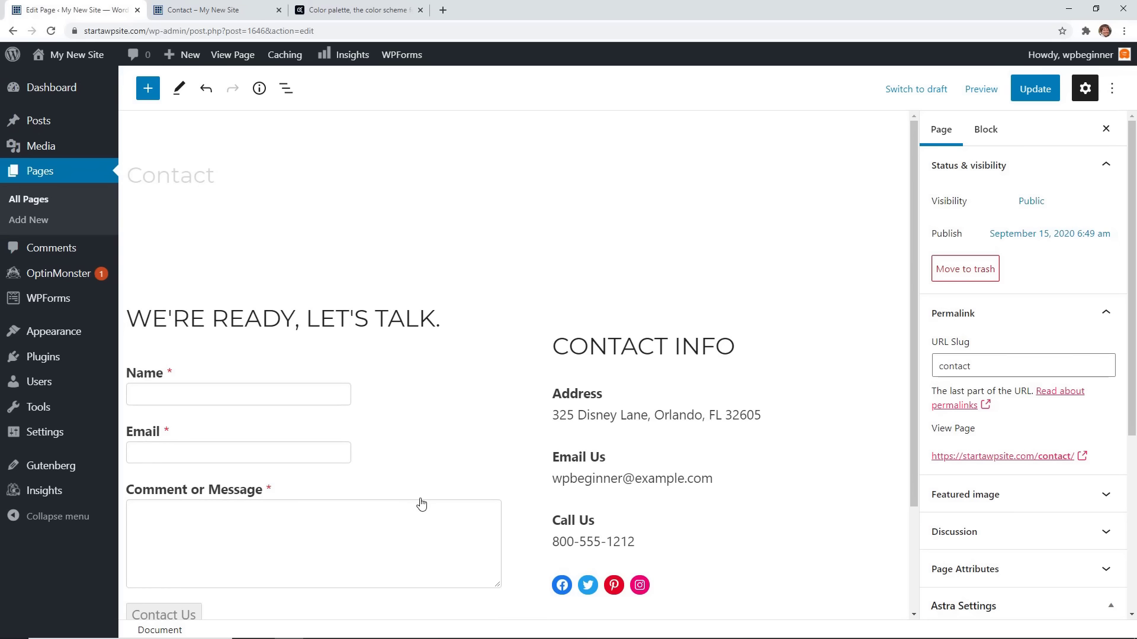
pyautogui.click(210, 95)
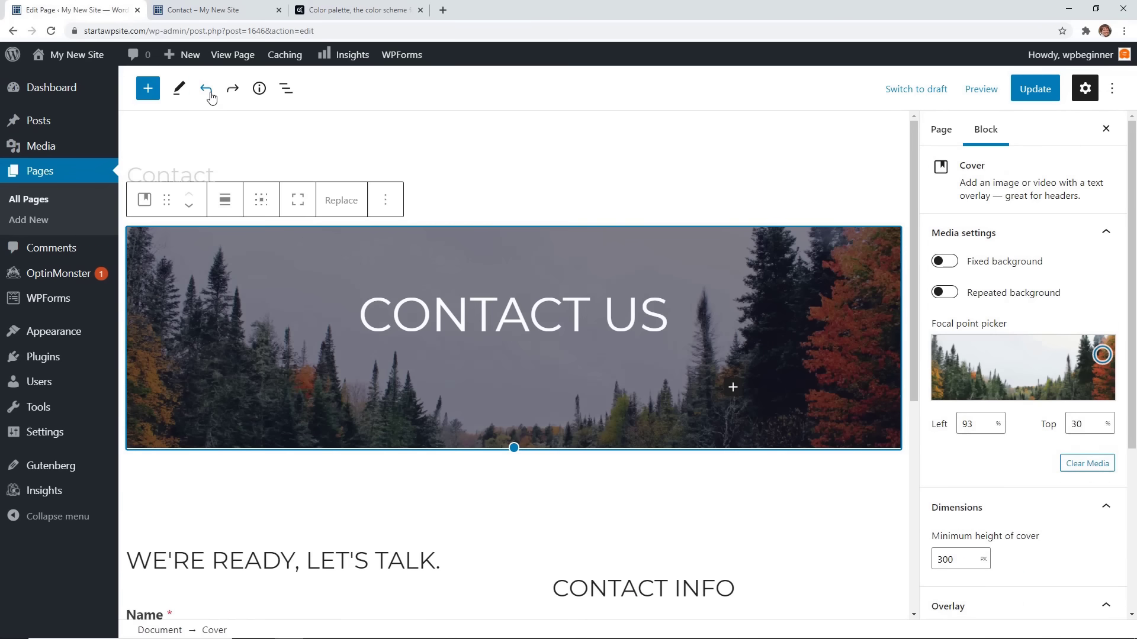
# Select the parent Cover block and show its Replace image choices.
pyautogui.scroll(-1, 720, 171)
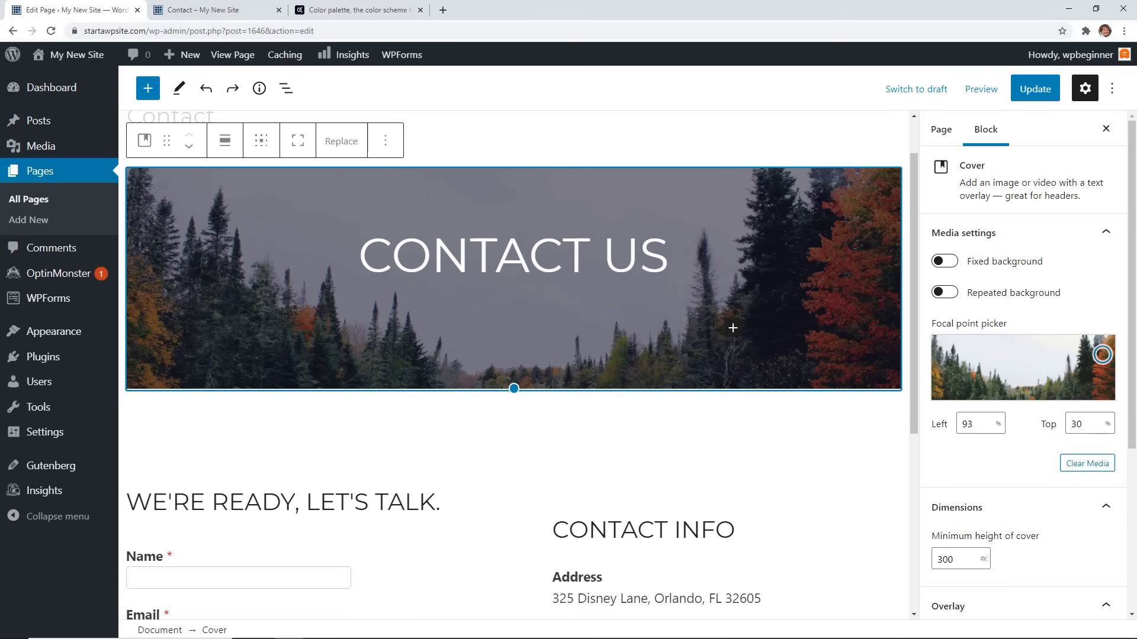
pyautogui.click(814, 284)
pyautogui.click(779, 222)
pyautogui.click(337, 148)
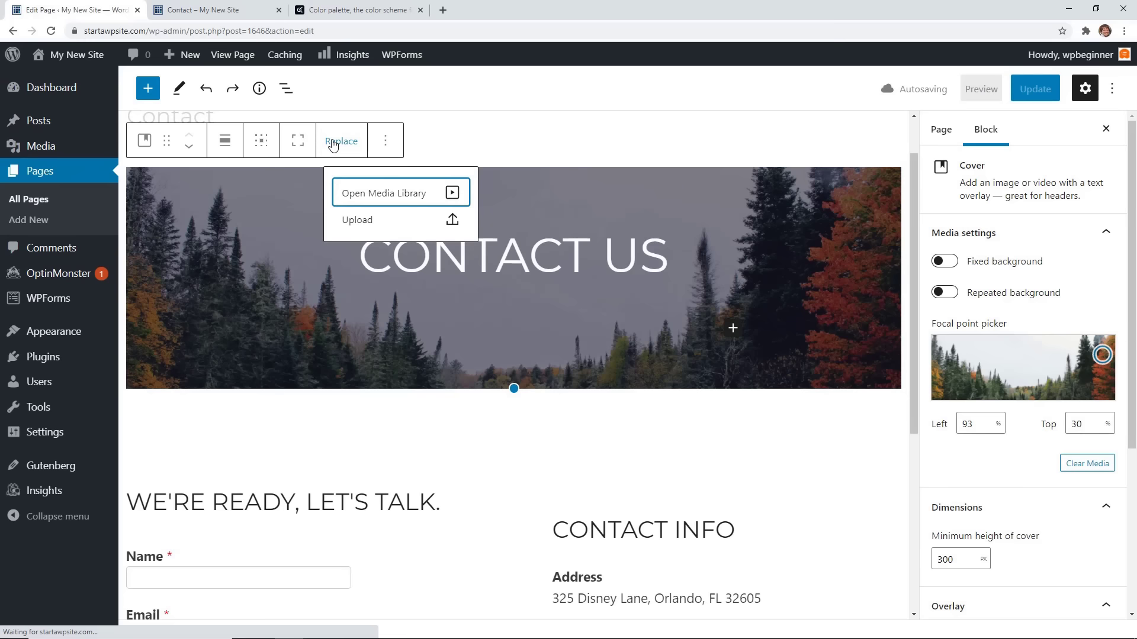
# Browse the Media Library, Upload and Pixabay tabs for a new cover image.
pyautogui.click(383, 201)
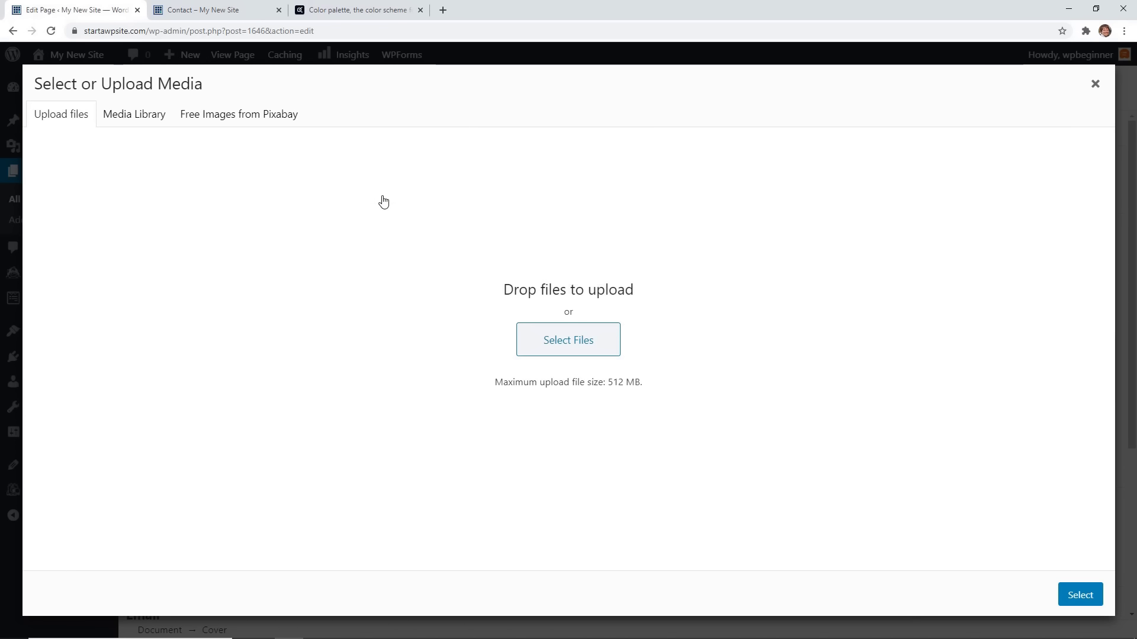
pyautogui.click(155, 122)
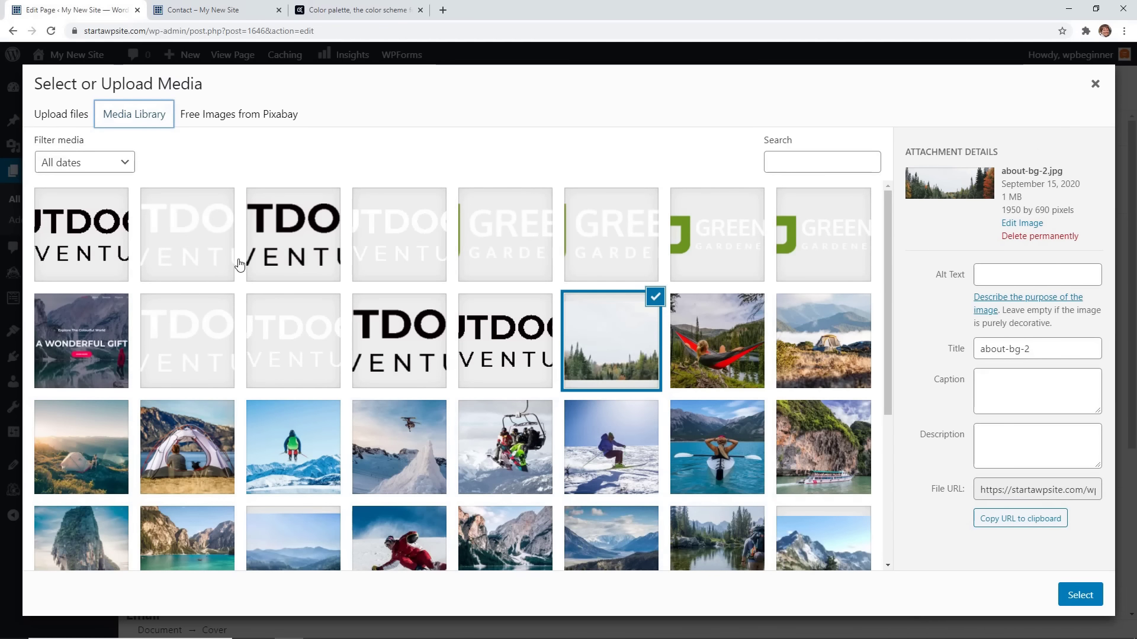
pyautogui.scroll(-5, 332, 324)
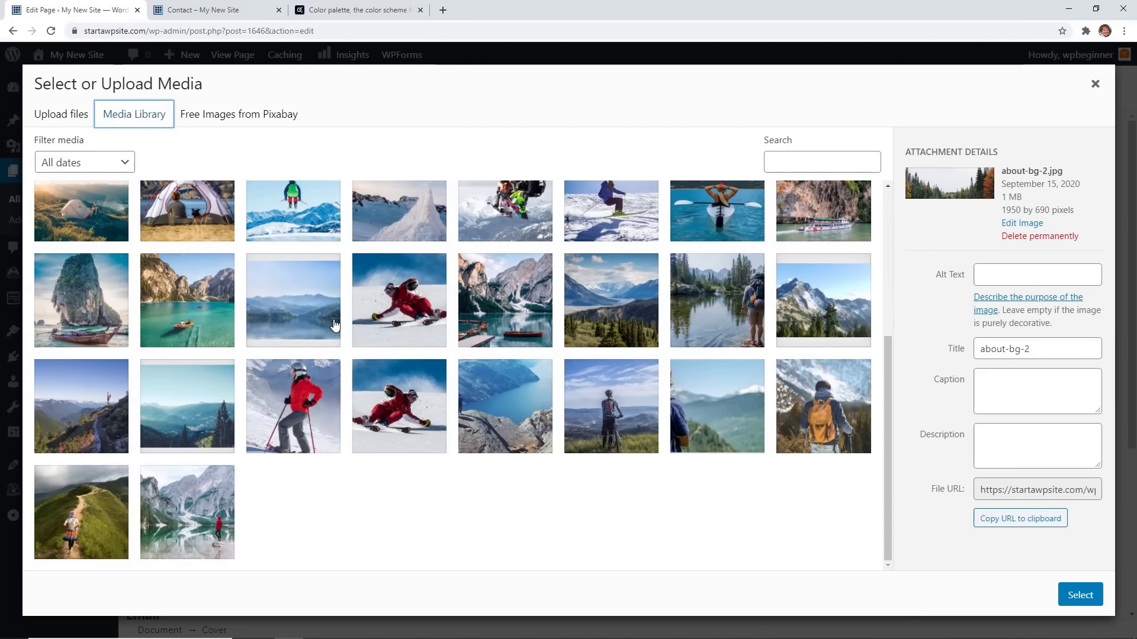
pyautogui.scroll(10, 334, 325)
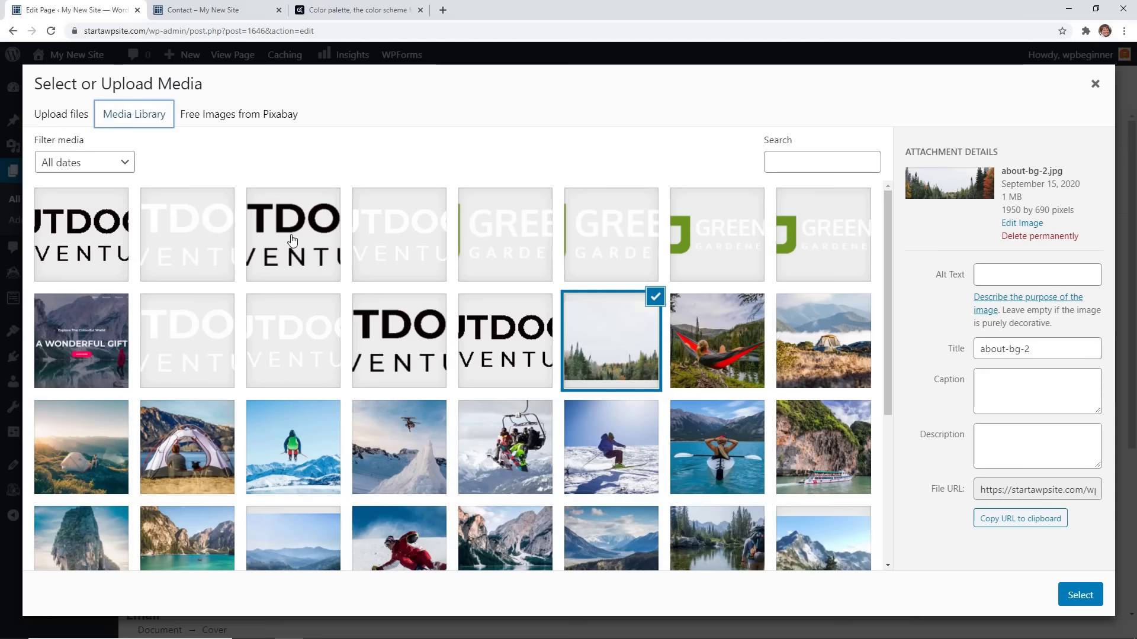
pyautogui.click(77, 116)
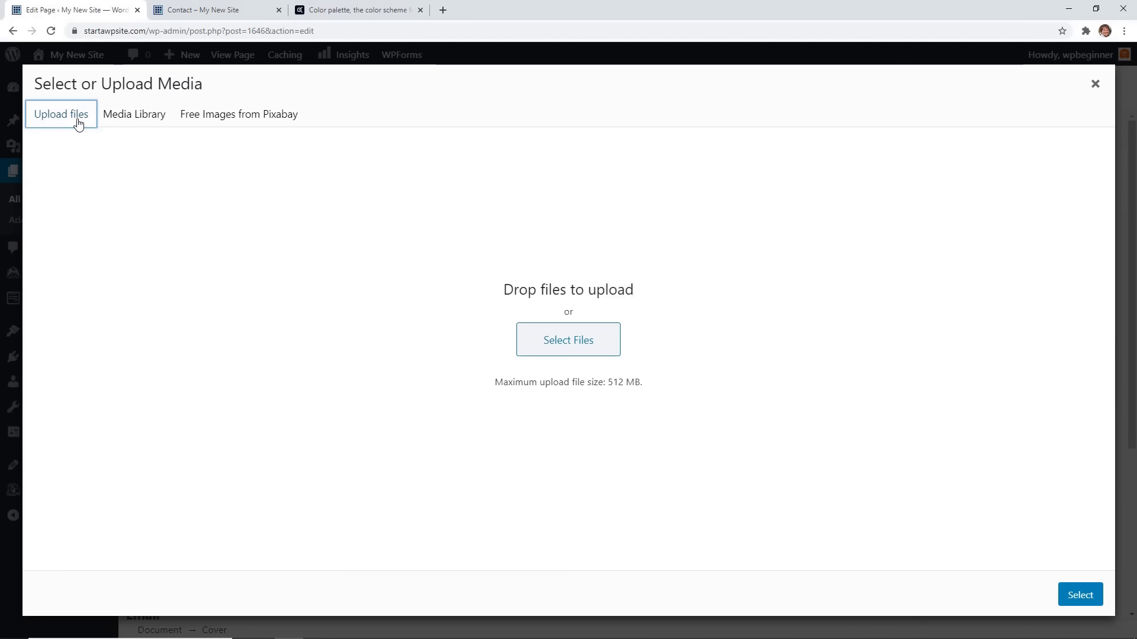
pyautogui.click(206, 126)
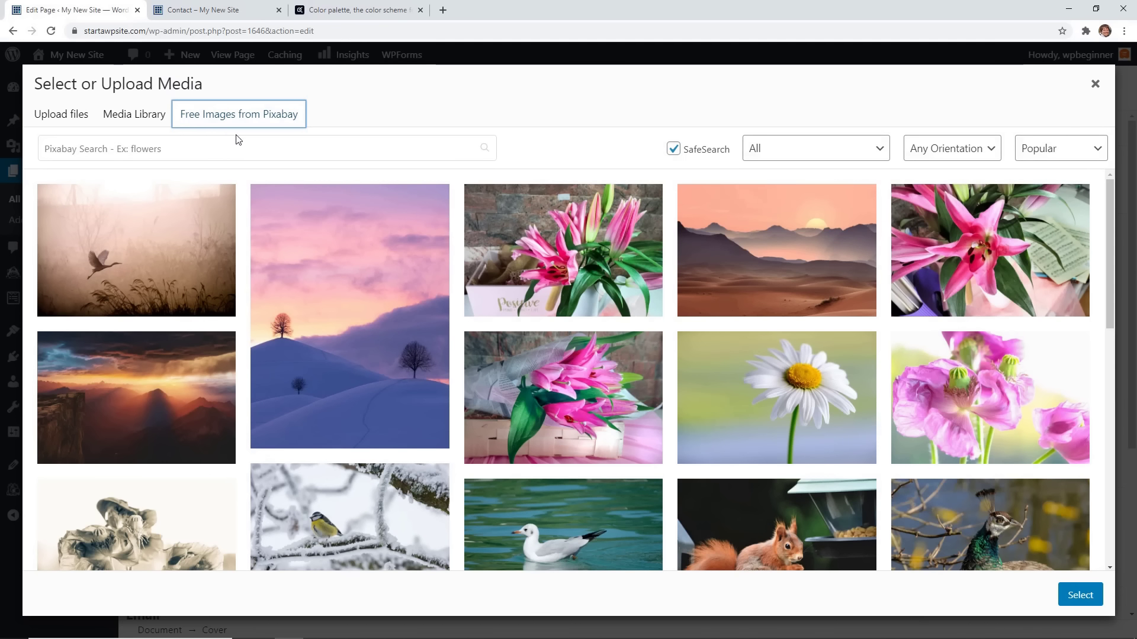
pyautogui.click(228, 142)
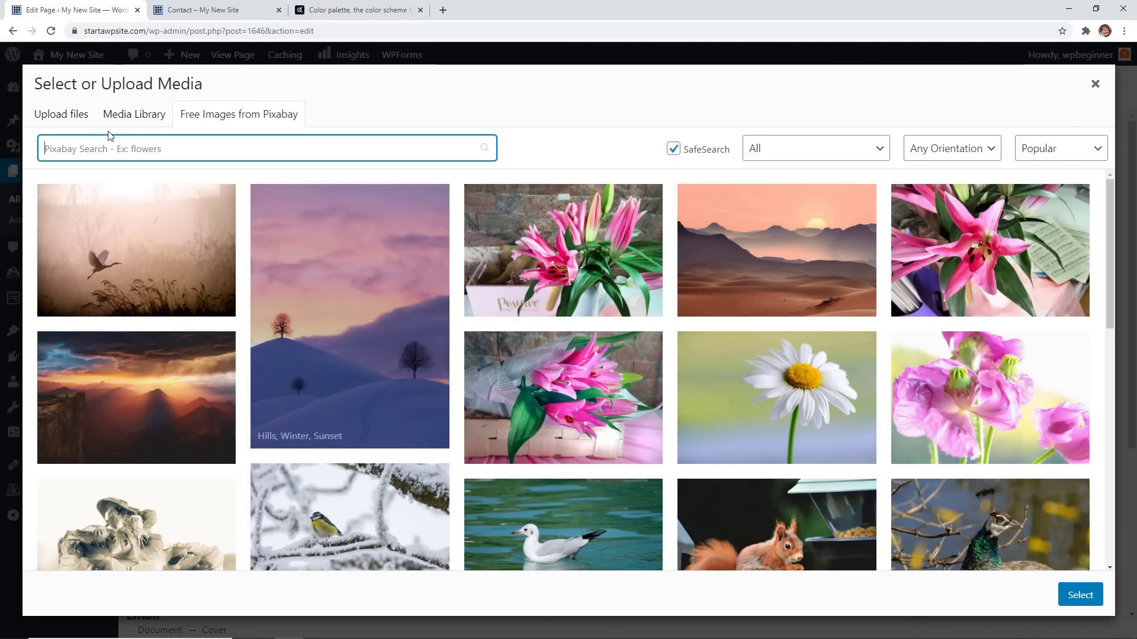
pyautogui.click(125, 116)
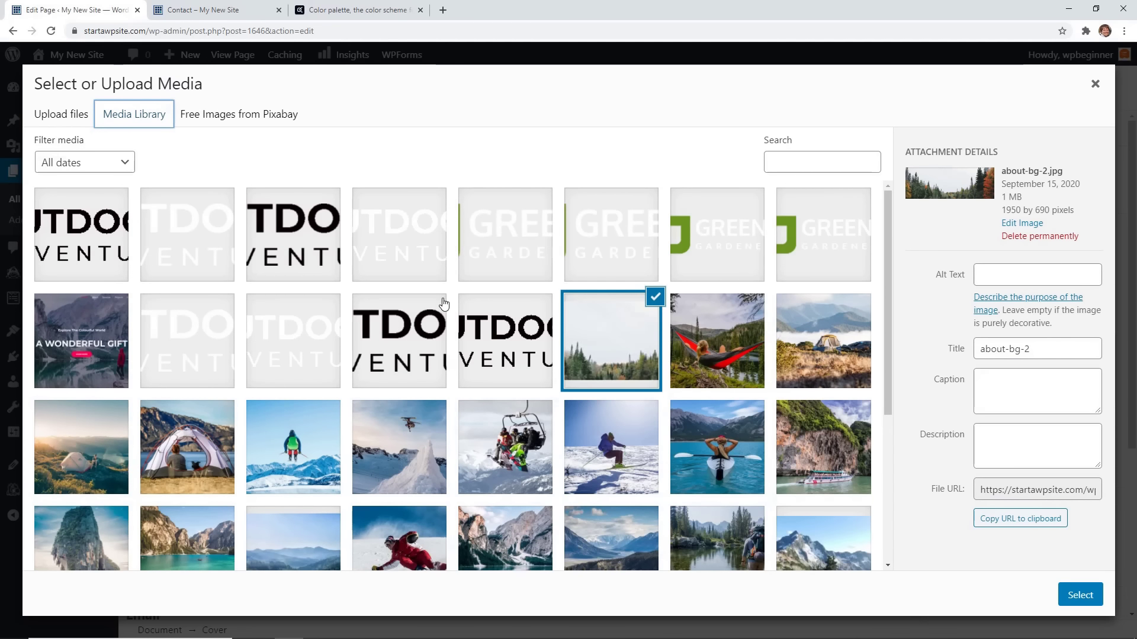
pyautogui.scroll(-3, 444, 314)
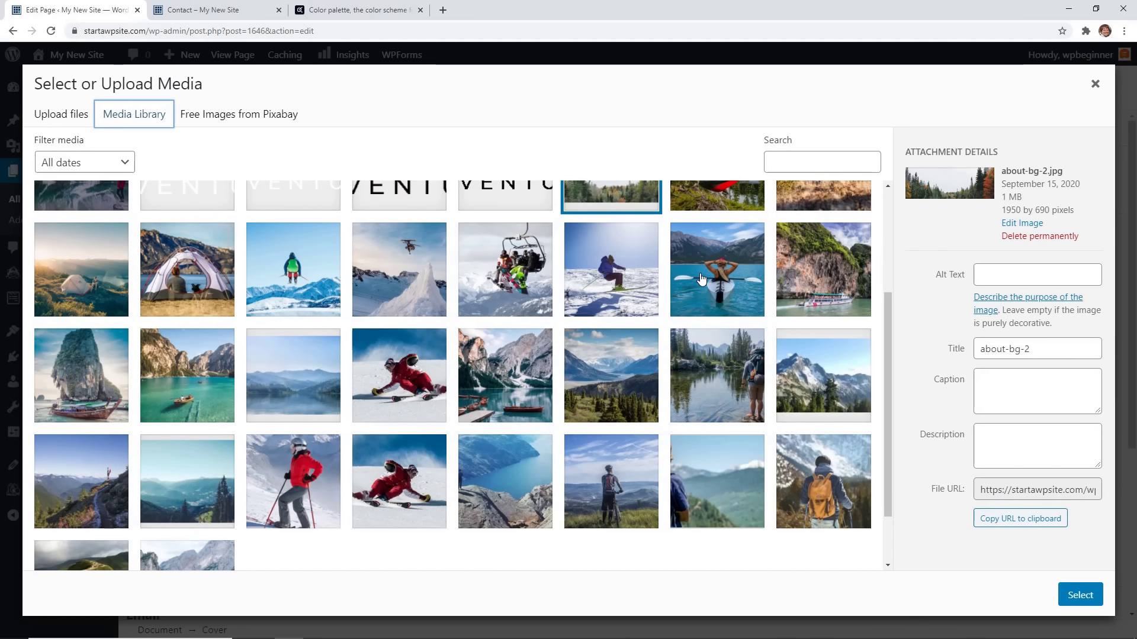
# Apply the water-sports-04 kayaker photo with alt text 'Kayaking' and focal point 18%/33%.
pyautogui.click(700, 279)
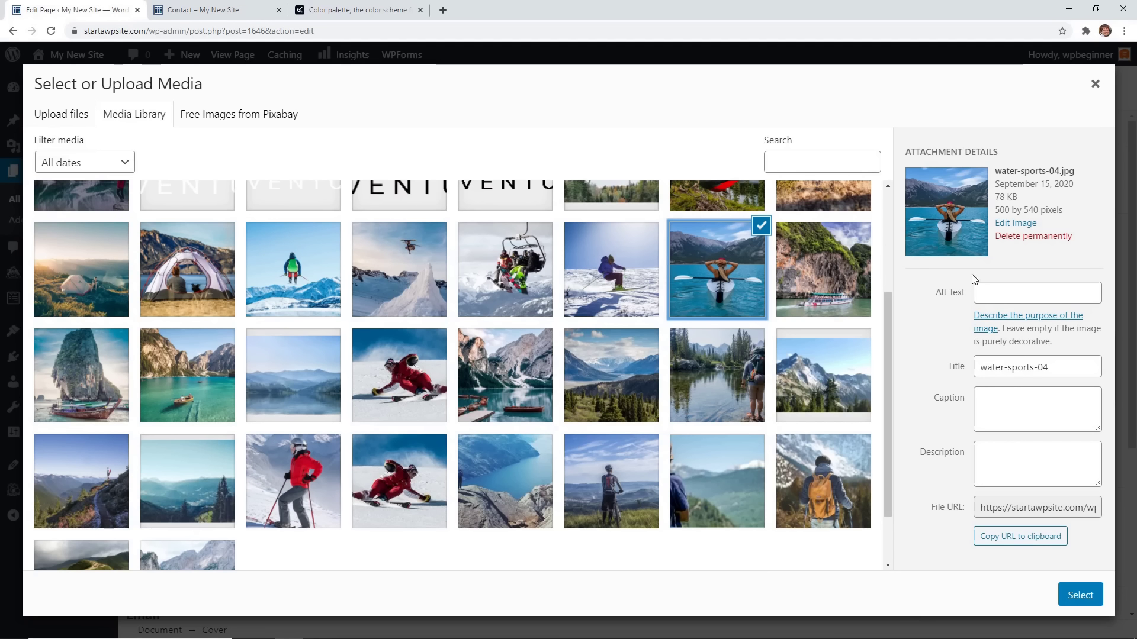
pyautogui.click(985, 294)
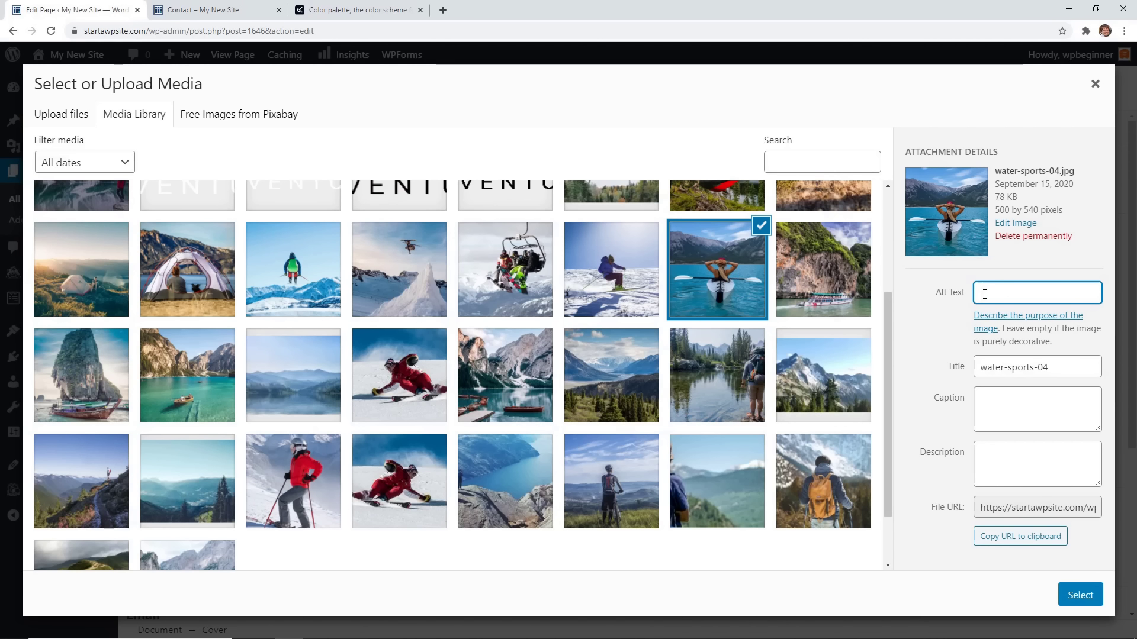
pyautogui.write('Kayaking ar')
pyautogui.click(1080, 595)
pyautogui.moveTo(1023, 434); pyautogui.dragTo(965, 398)
pyautogui.scroll(1, 869, 448)
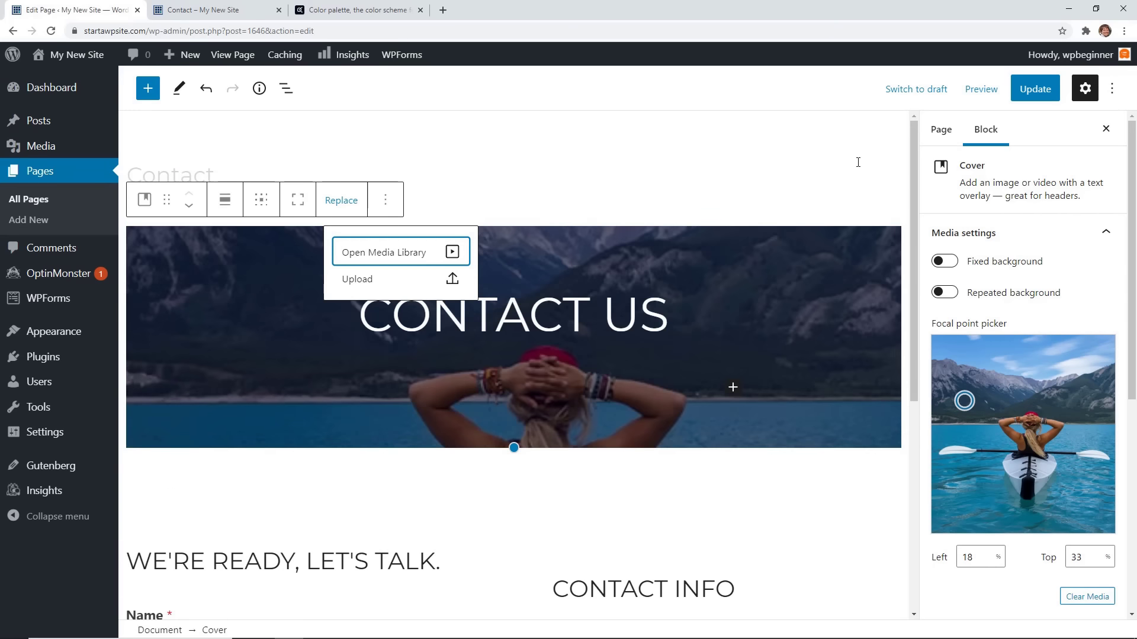
pyautogui.click(858, 162)
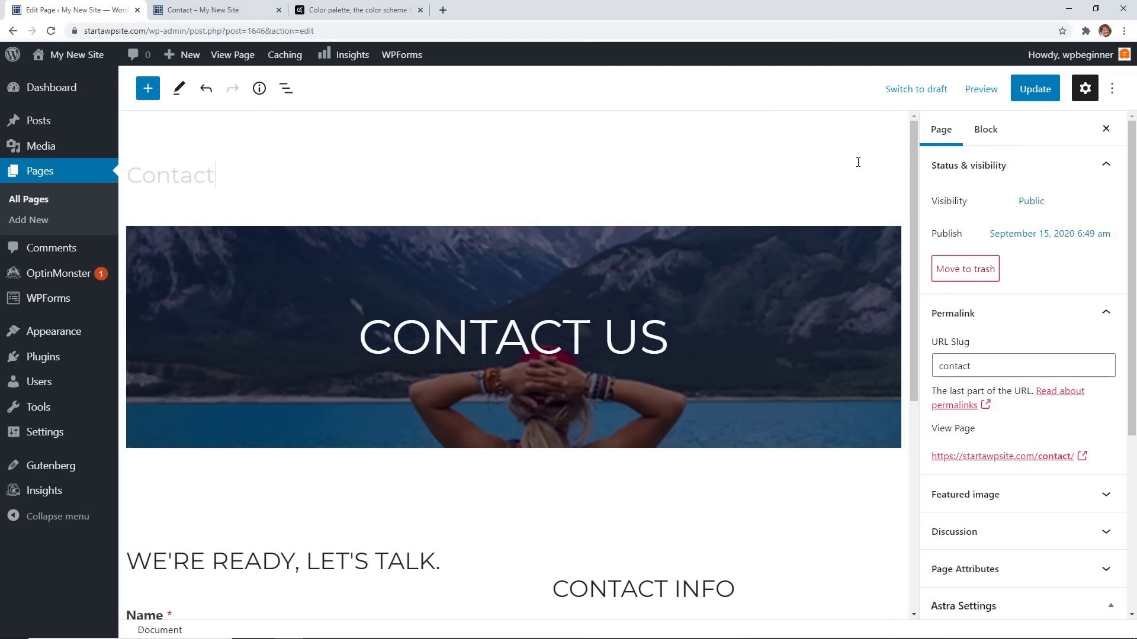
# Update the Contact page, preview the kayaking cover live, then go to the Dashboard.
pyautogui.click(1035, 89)
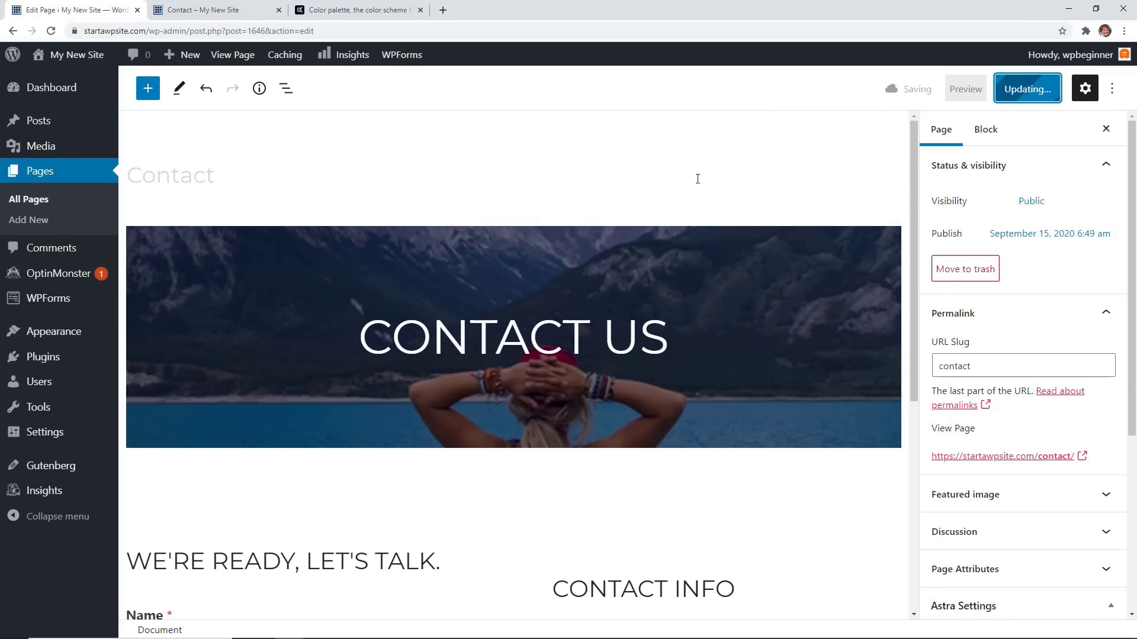
pyautogui.click(202, 10)
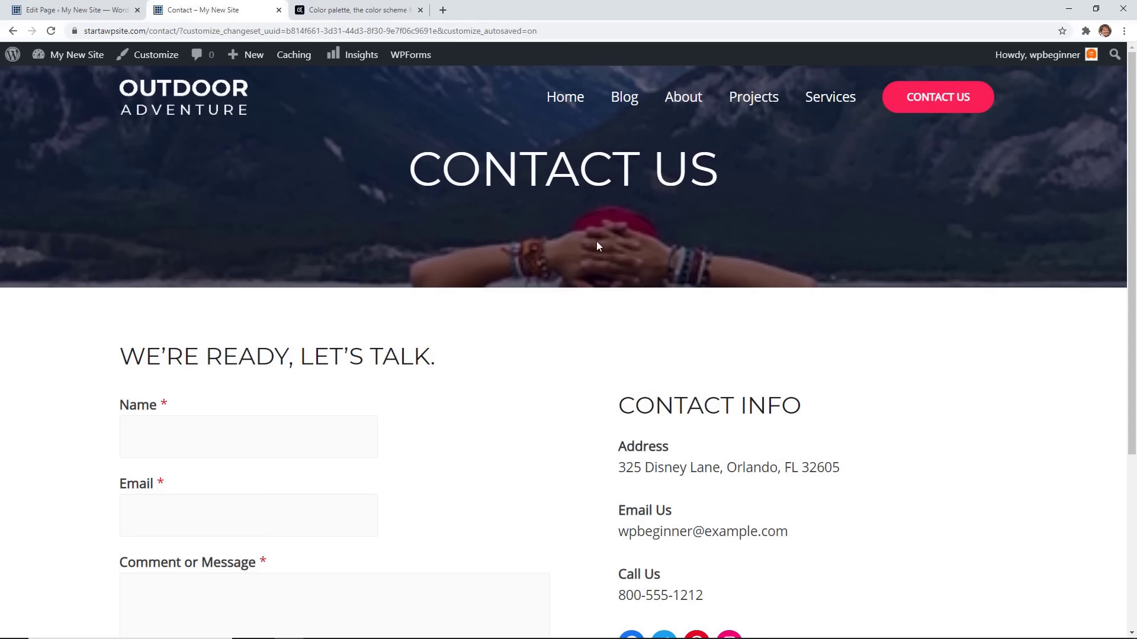
pyautogui.scroll(-3, 573, 304)
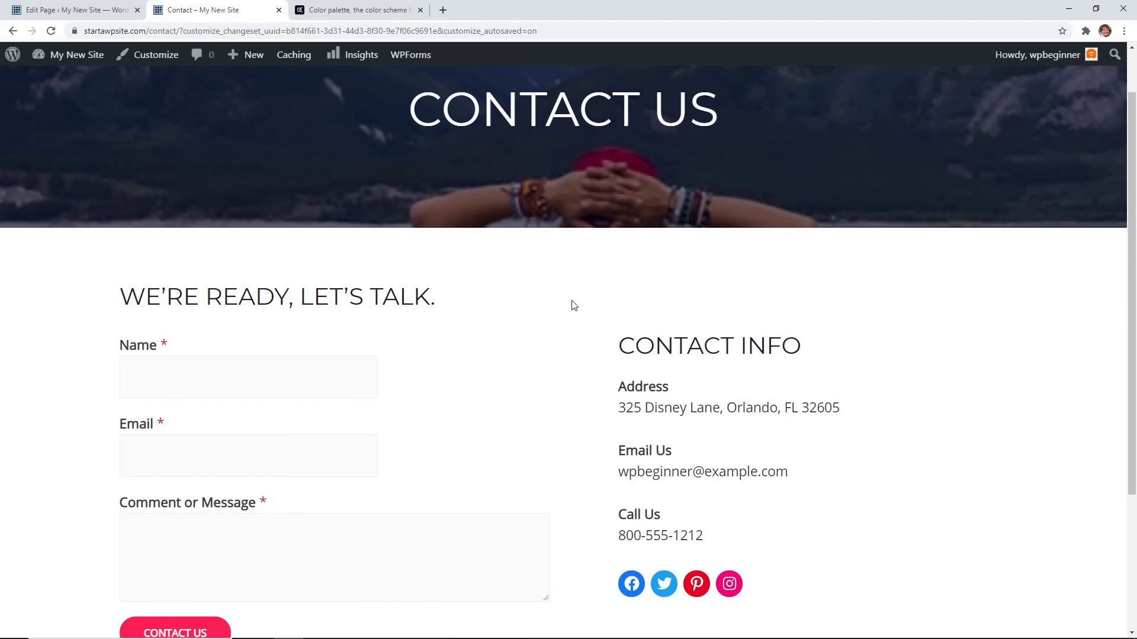
pyautogui.scroll(2, 573, 304)
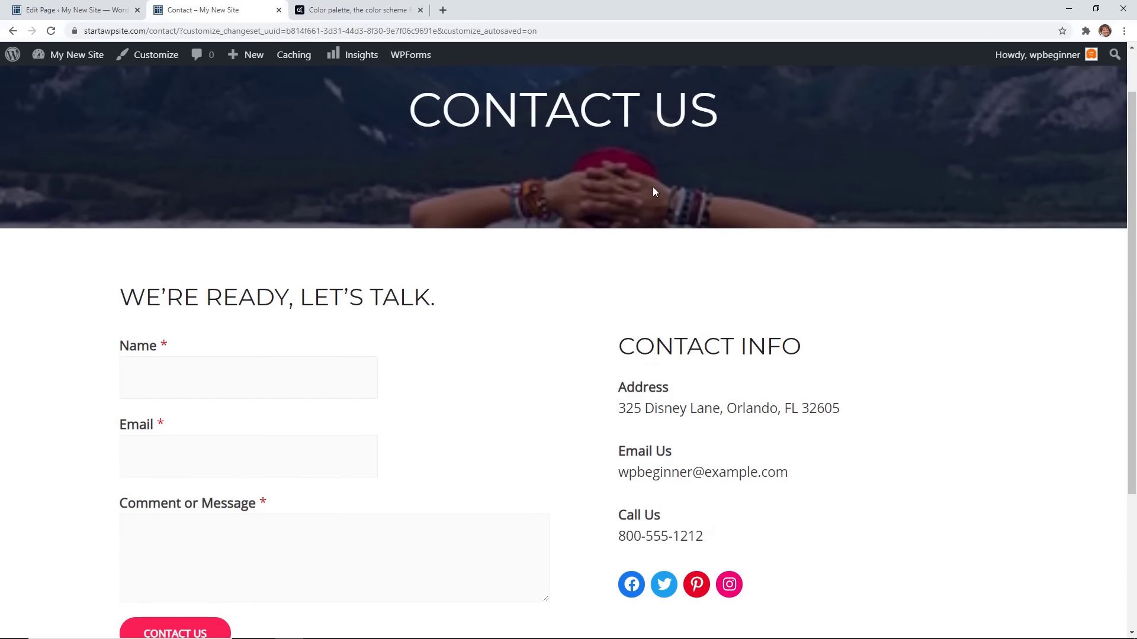
pyautogui.scroll(2, 619, 222)
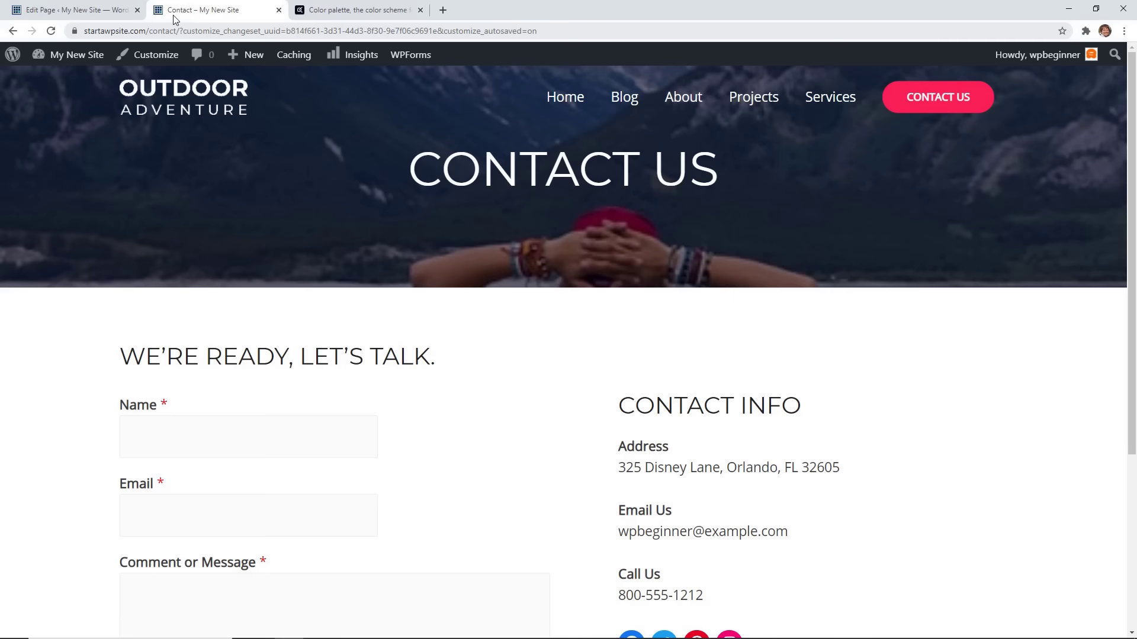
pyautogui.click(77, 11)
pyautogui.click(73, 93)
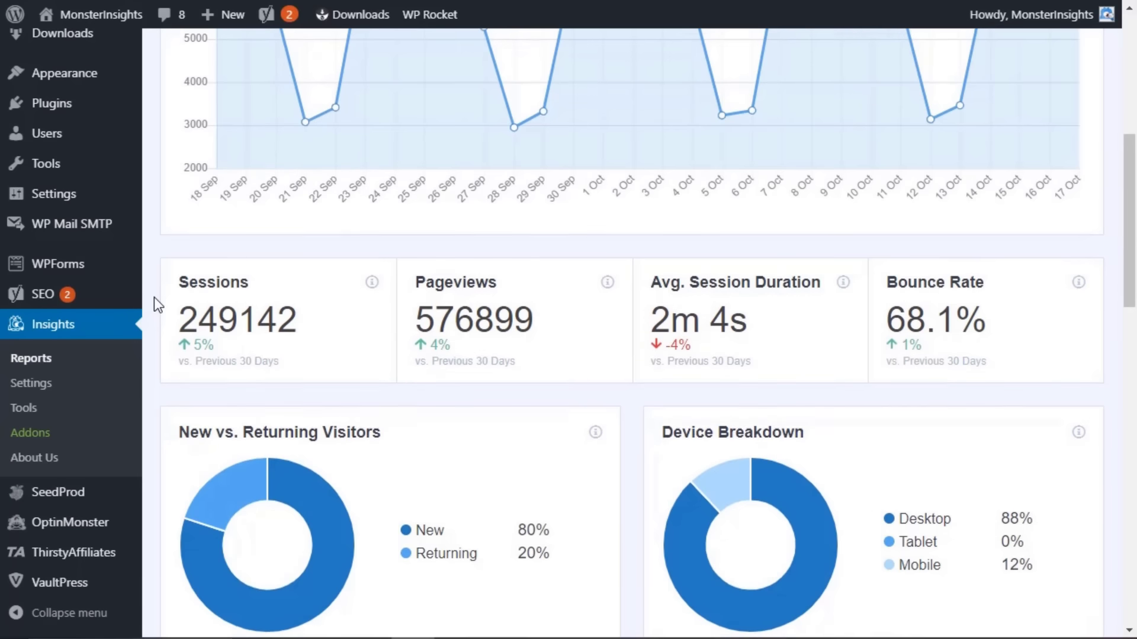
# Scroll through the sample MonsterInsights traffic report charts.
pyautogui.scroll(-3, 154, 298)
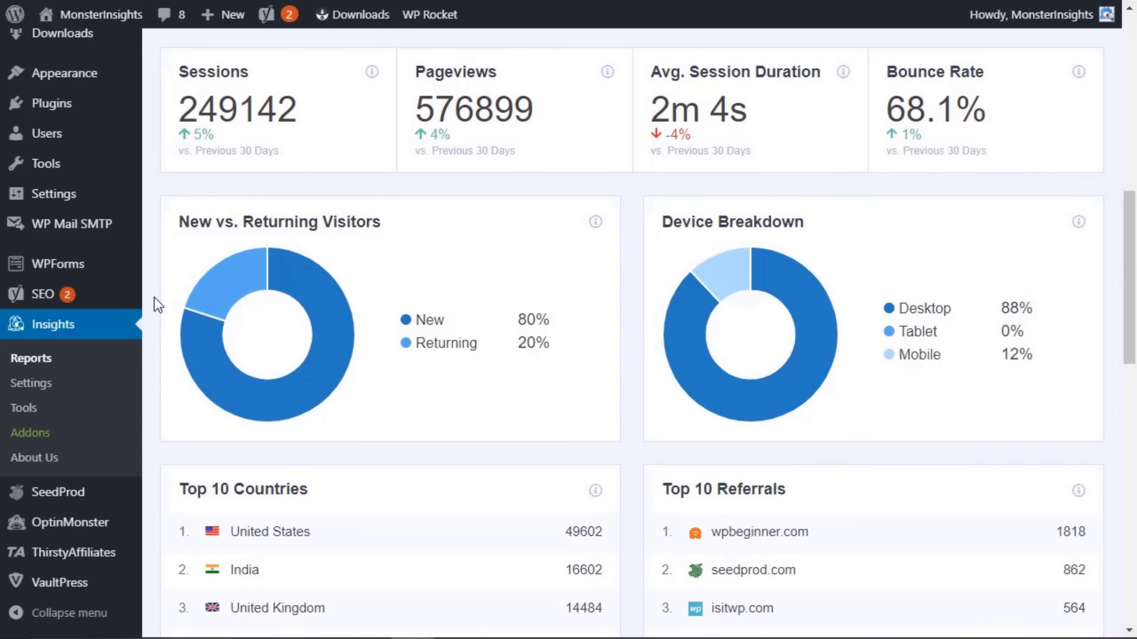
pyautogui.moveTo(322, 329)
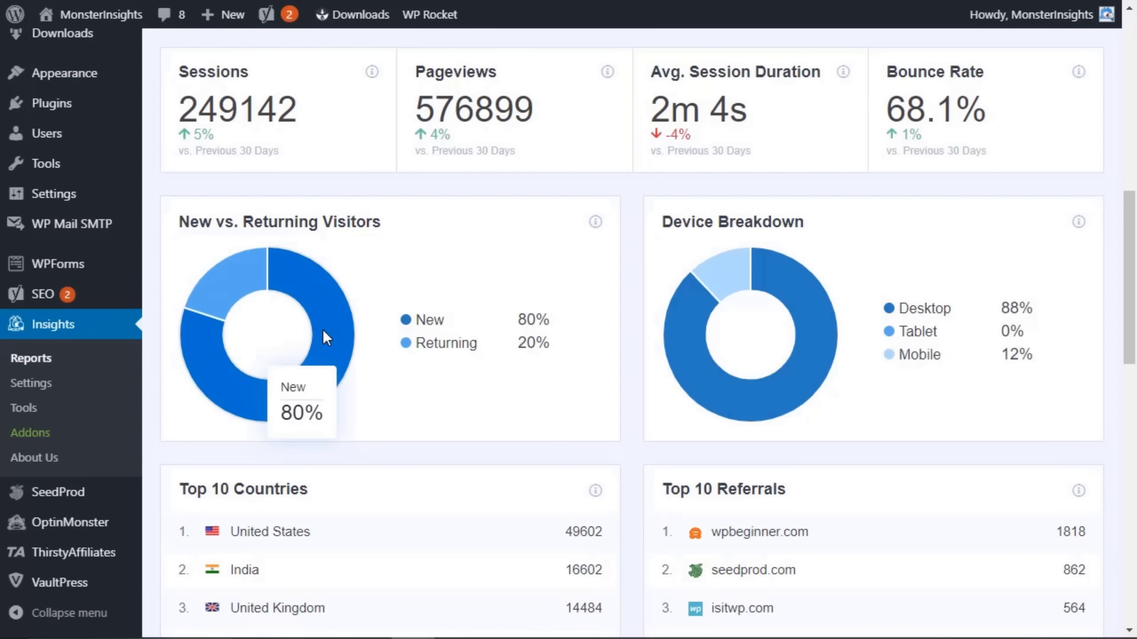
pyautogui.moveTo(716, 269)
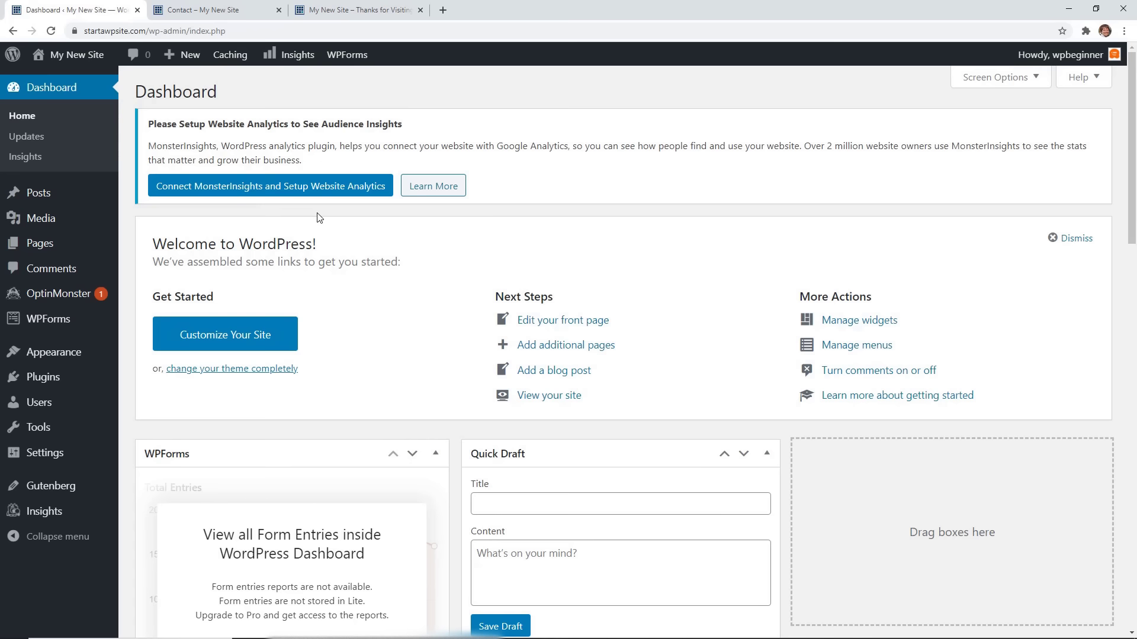
# Search Add New plugins for 'monsterinsights', confirm it's Active, and open Insights > Settings.
pyautogui.moveTo(45, 514)
pyautogui.moveTo(89, 379)
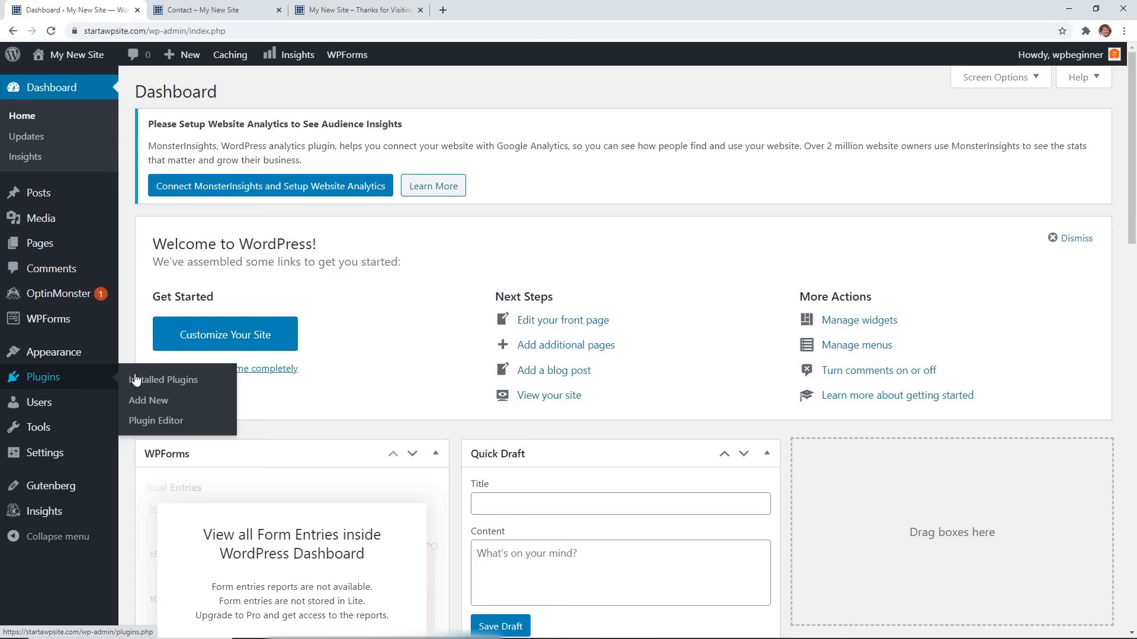
pyautogui.click(148, 401)
pyautogui.click(913, 239)
pyautogui.write('monsterinsig')
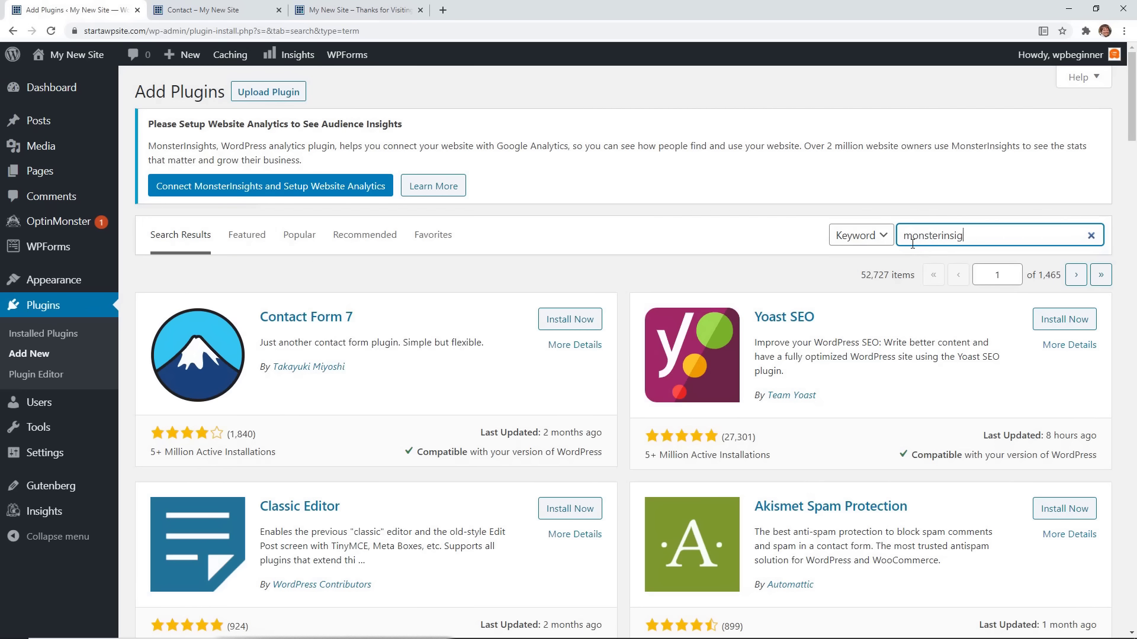
pyautogui.write('hts')
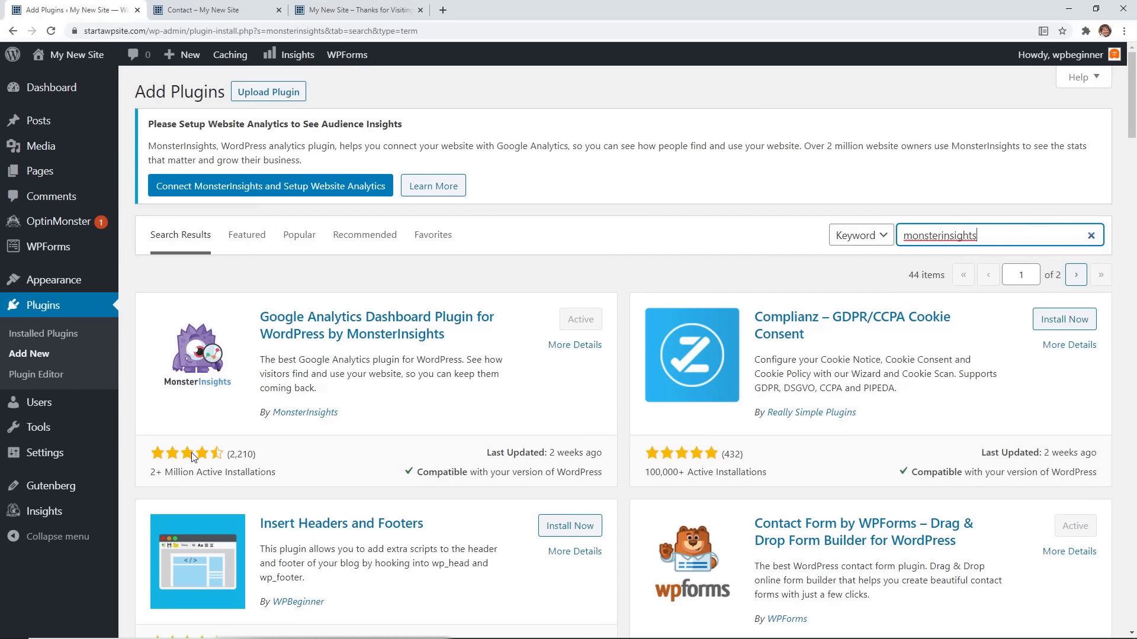
pyautogui.moveTo(57, 514)
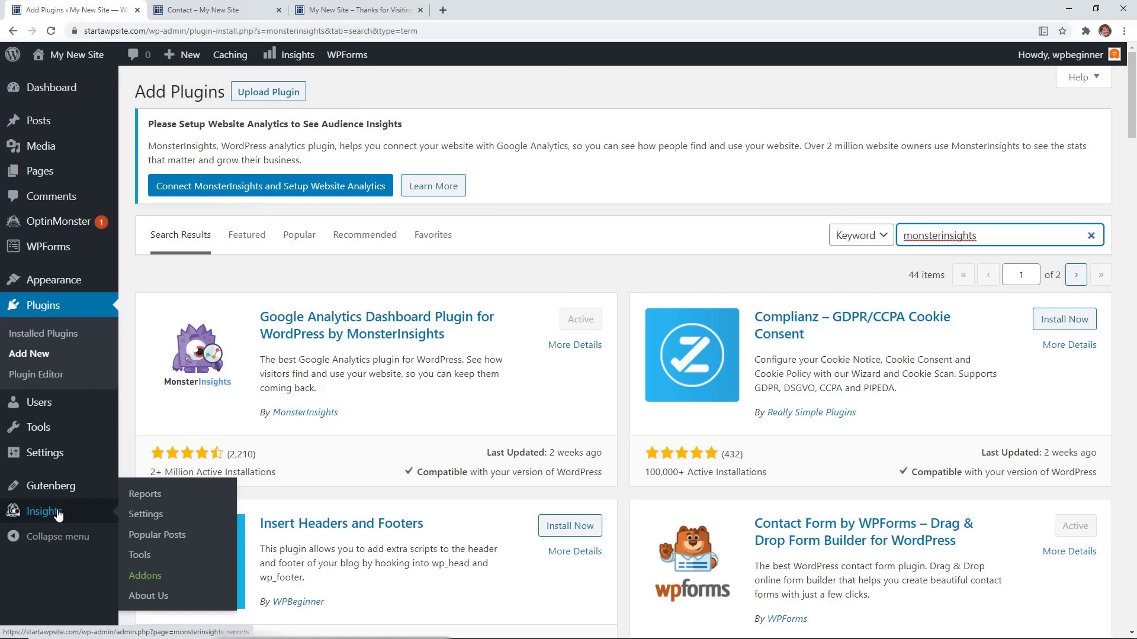
pyautogui.click(145, 514)
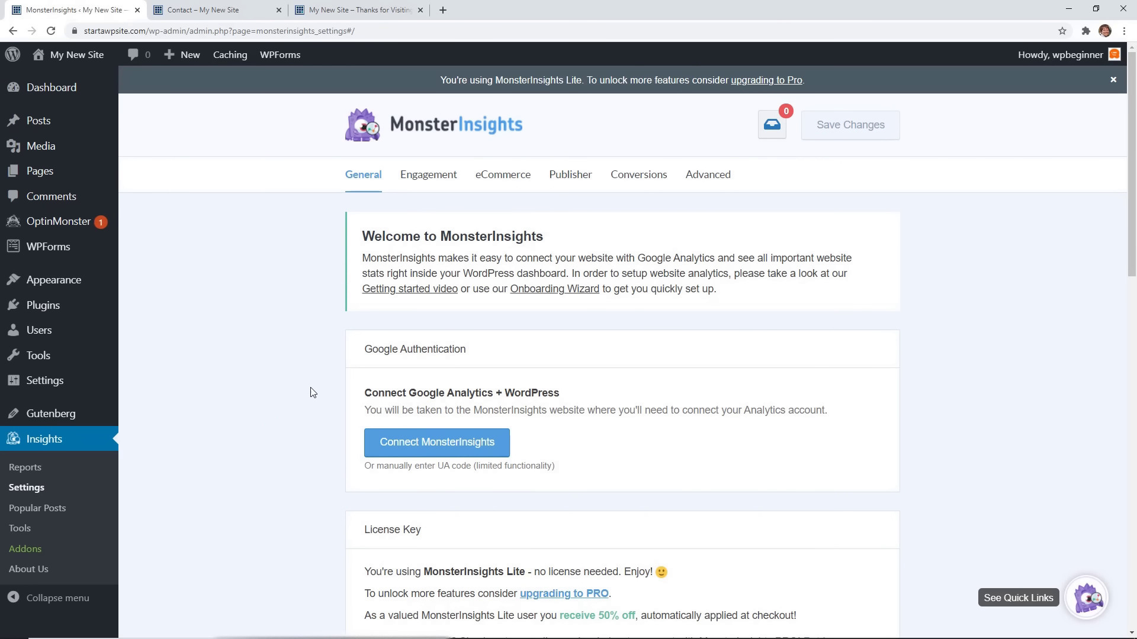
# Run the Onboarding Wizard as Publisher (Blog), save, and start the Google Analytics connection.
pyautogui.click(565, 290)
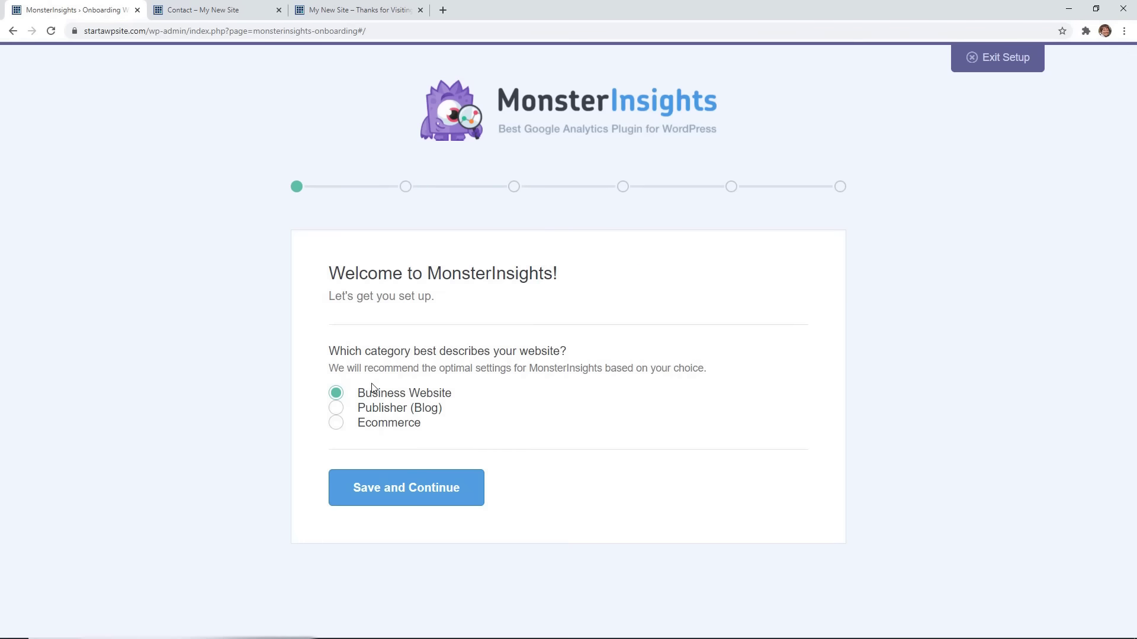
pyautogui.click(338, 411)
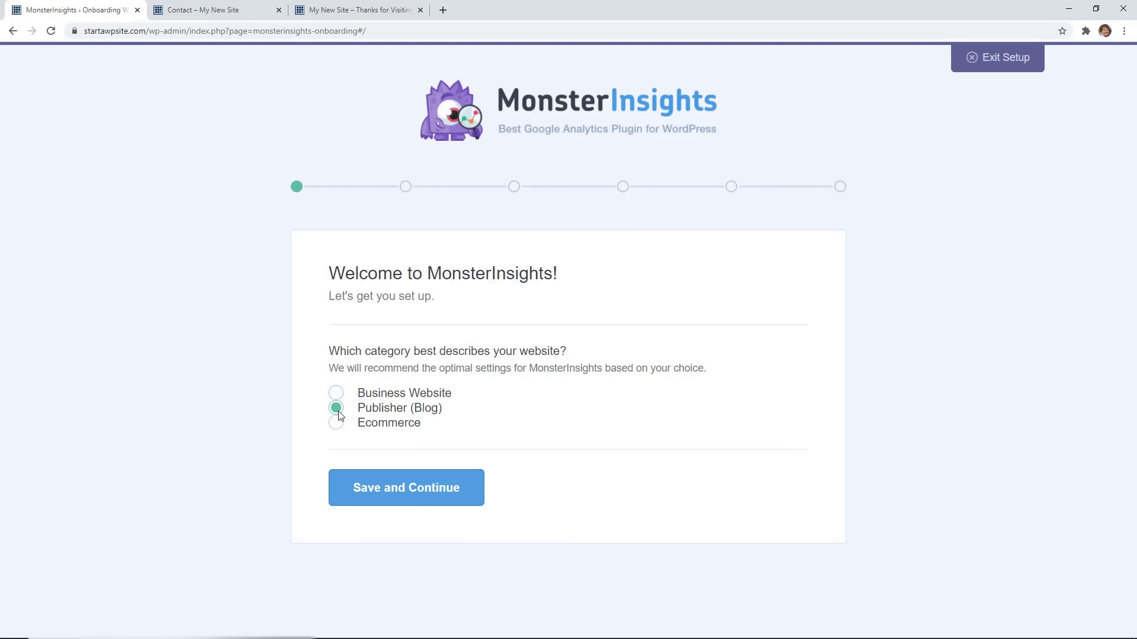
pyautogui.click(409, 487)
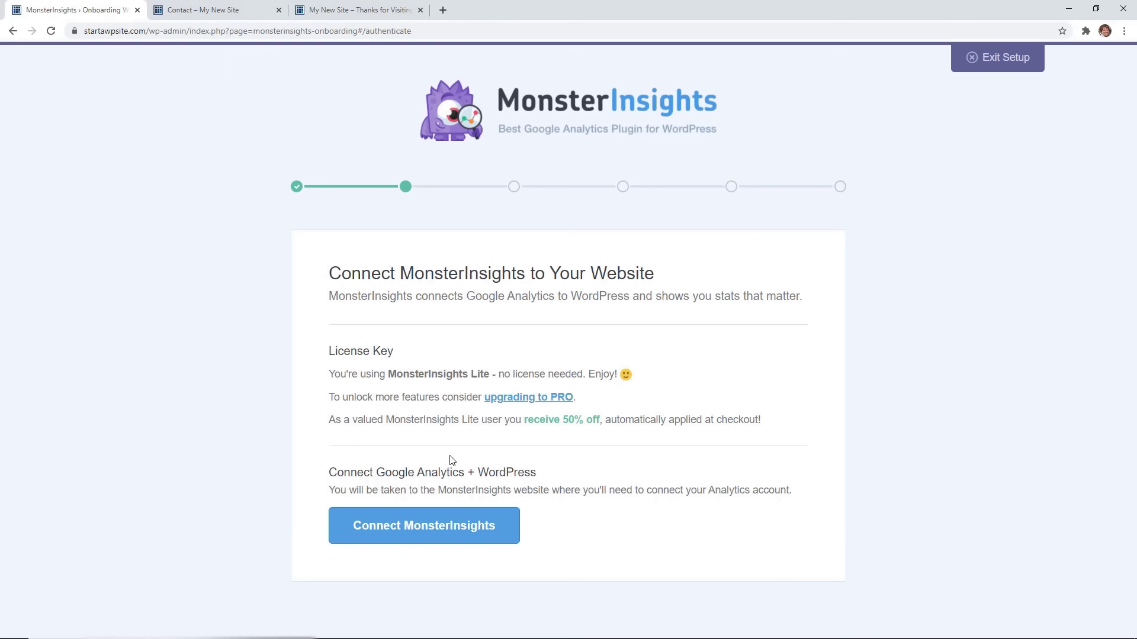
pyautogui.click(428, 528)
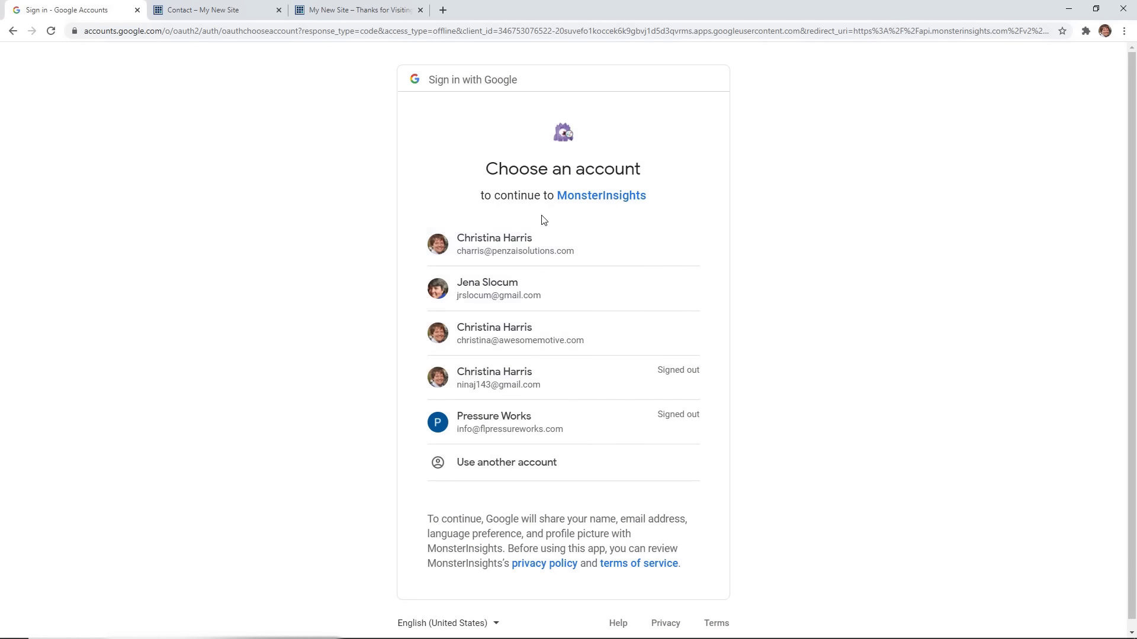
# Connect the Google account using the 'startawpsite.com: MI Store' profile and complete the connection.
pyautogui.click(533, 243)
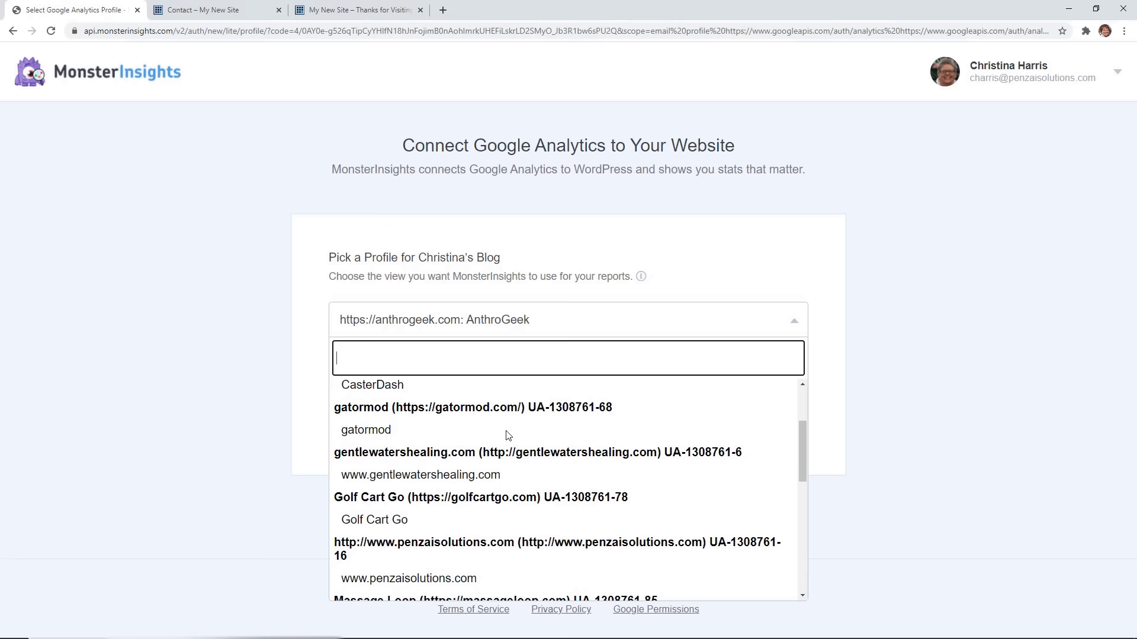
pyautogui.scroll(-5, 506, 435)
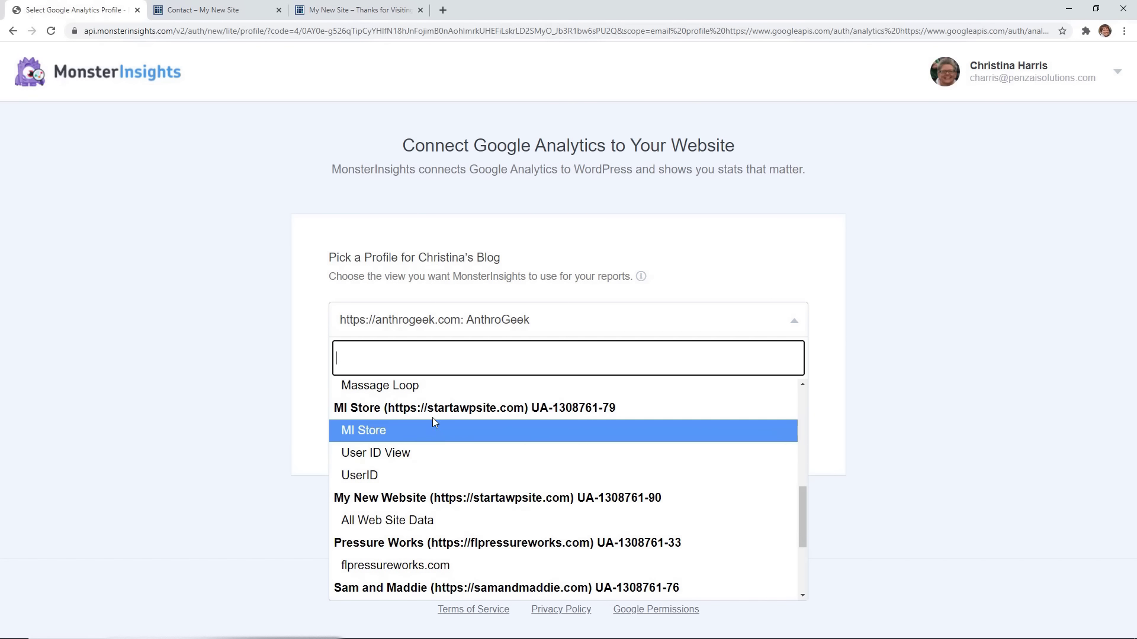
pyautogui.click(435, 428)
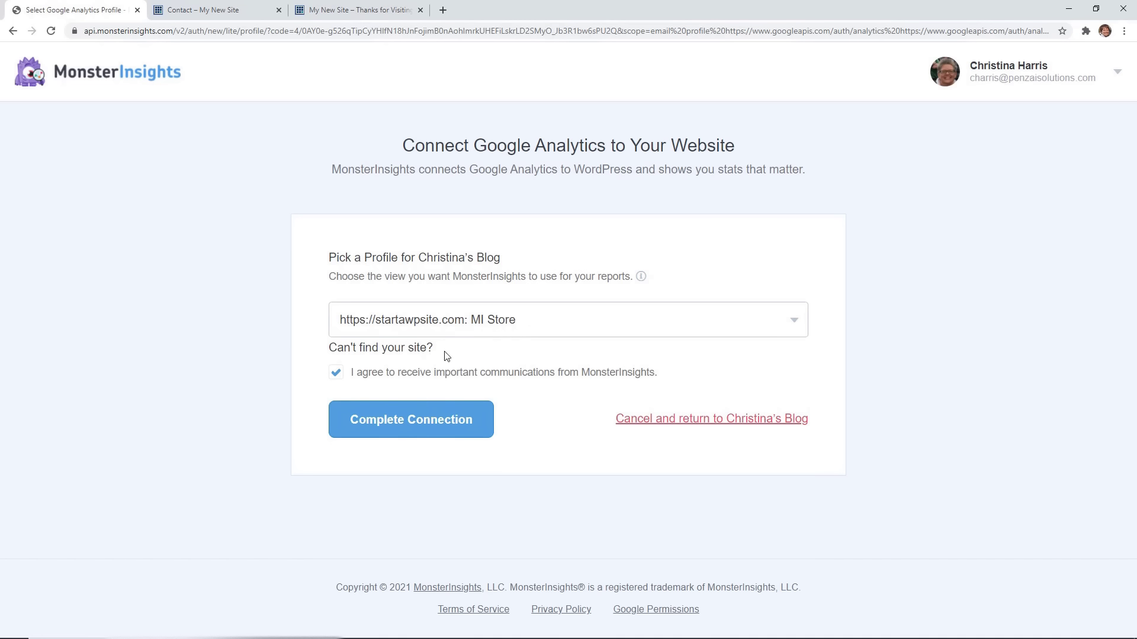
pyautogui.click(434, 422)
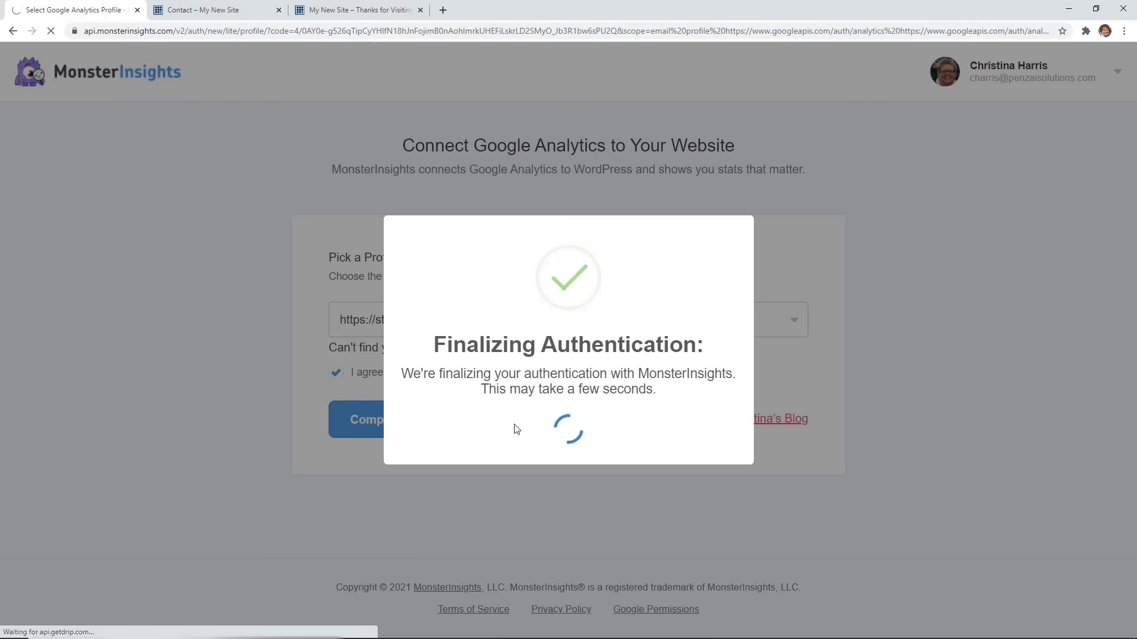
pyautogui.moveTo(508, 196)
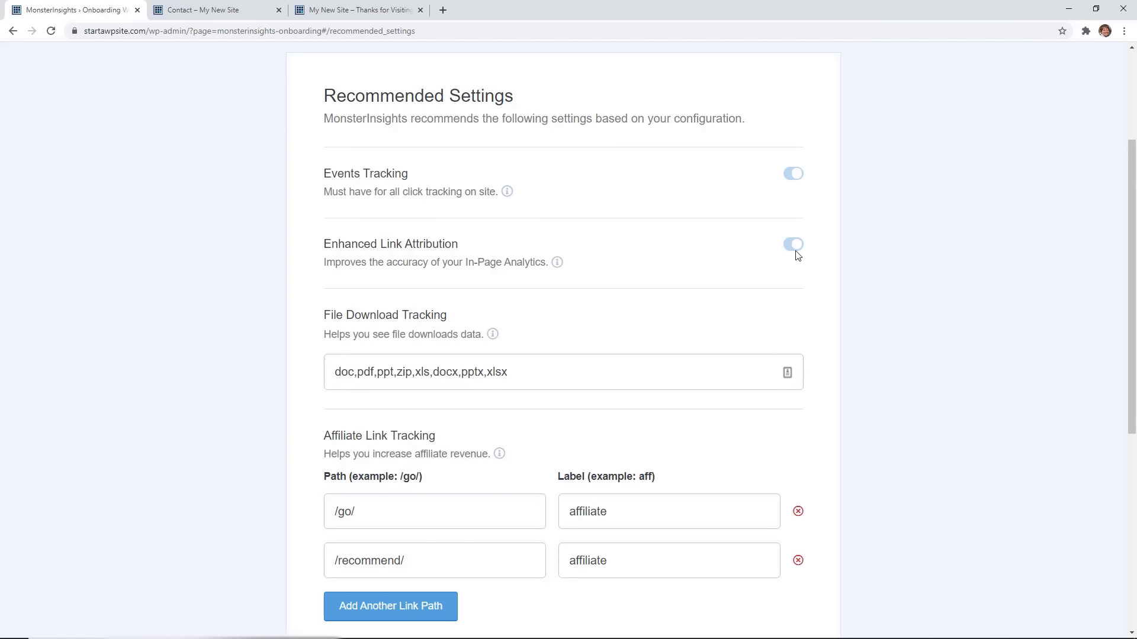
# Keep the recommended settings, skip the addons, and finish and exit the MonsterInsights wizard.
pyautogui.scroll(-3, 875, 213)
pyautogui.scroll(-4, 876, 214)
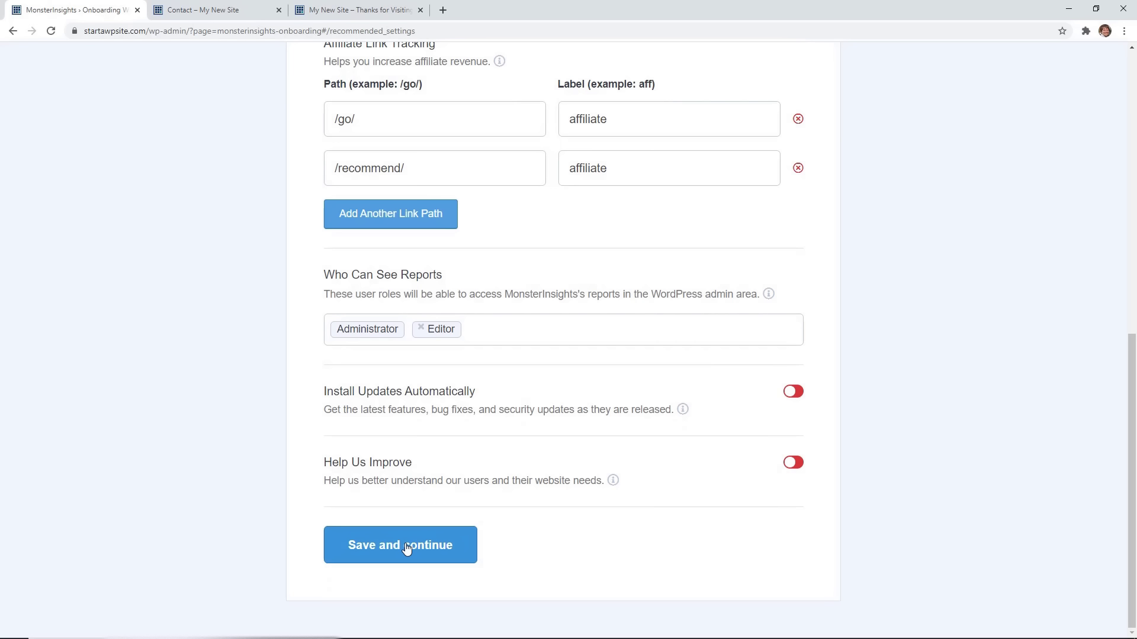
pyautogui.click(406, 549)
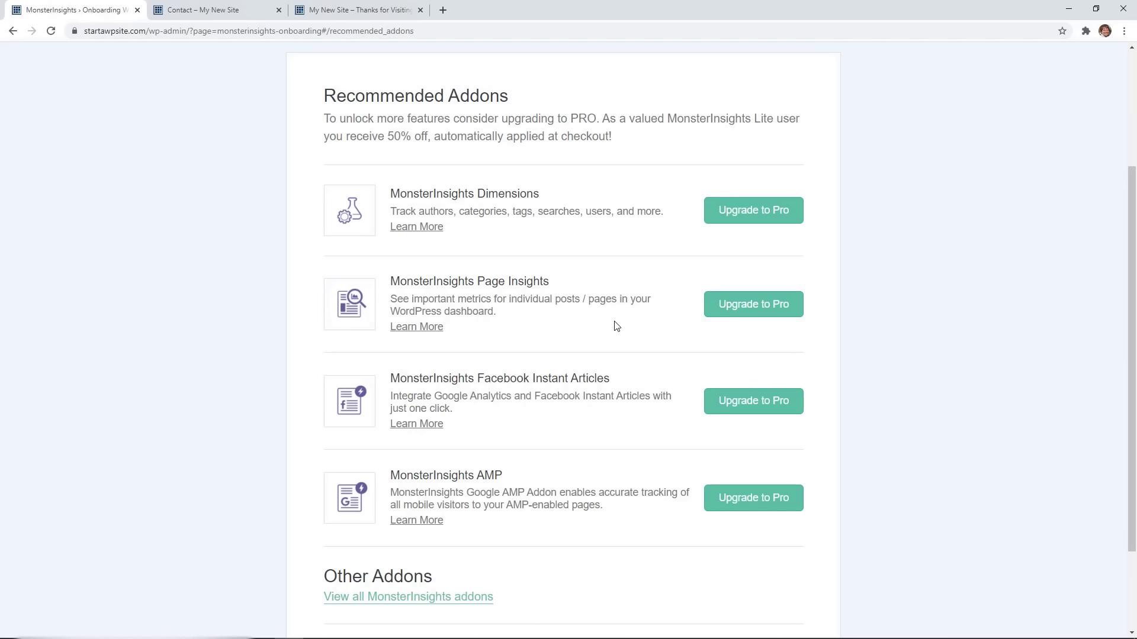
pyautogui.scroll(-1, 616, 325)
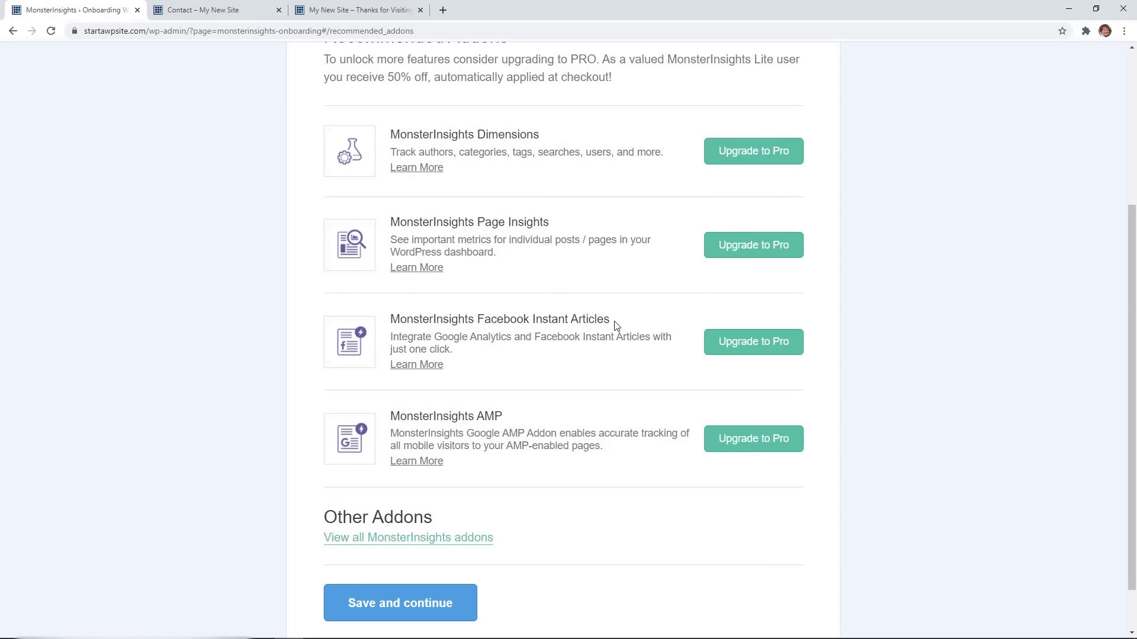
pyautogui.scroll(-1, 616, 325)
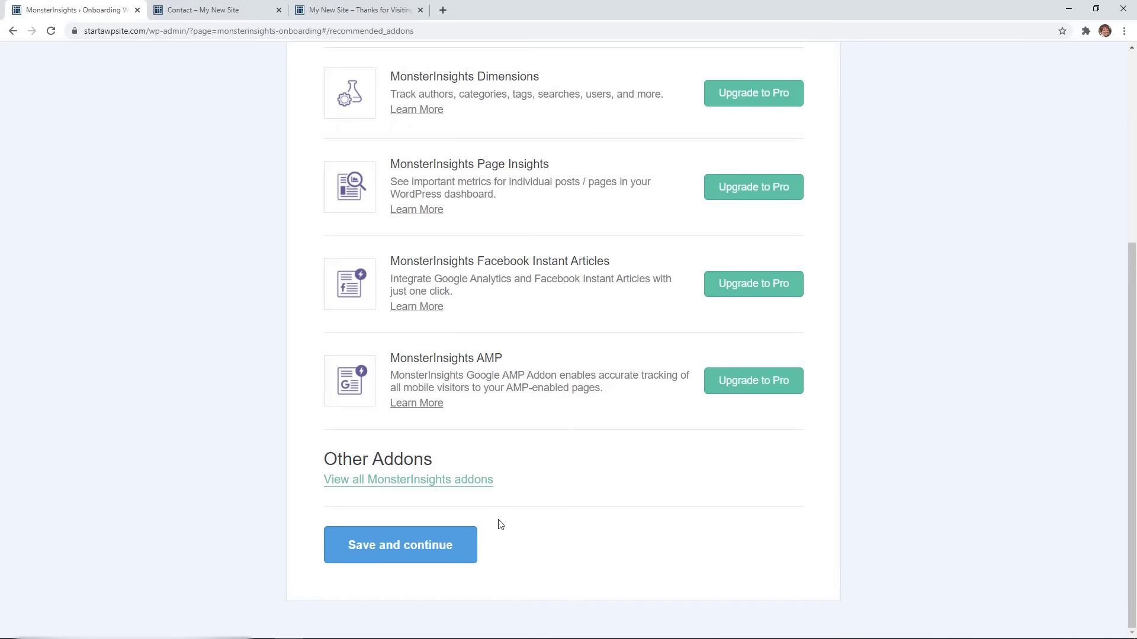
pyautogui.click(426, 554)
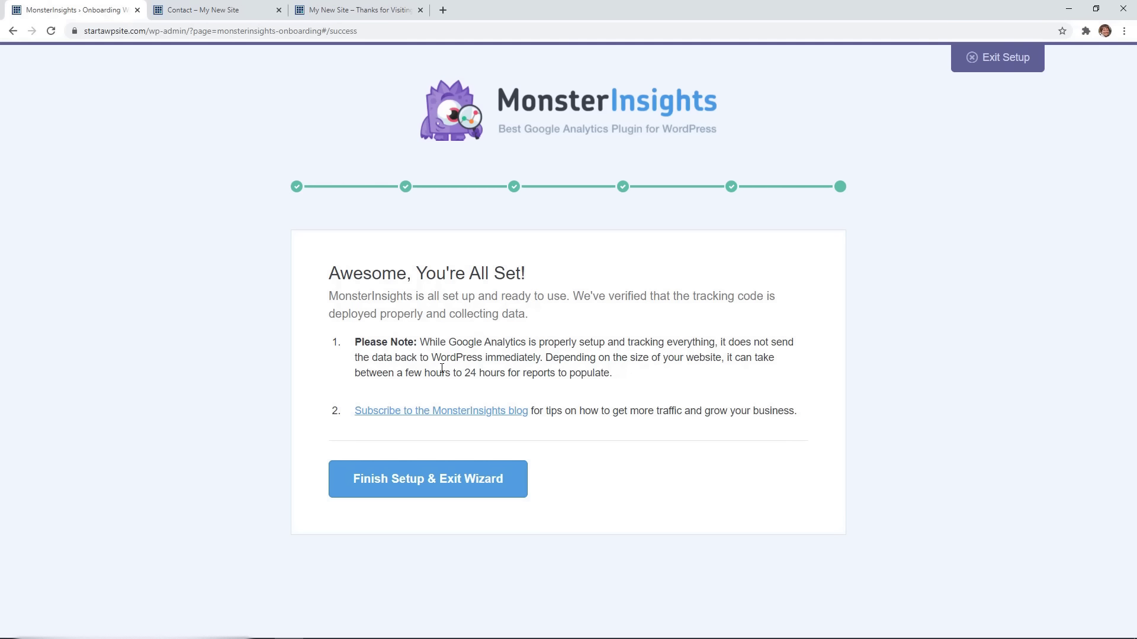
pyautogui.click(442, 491)
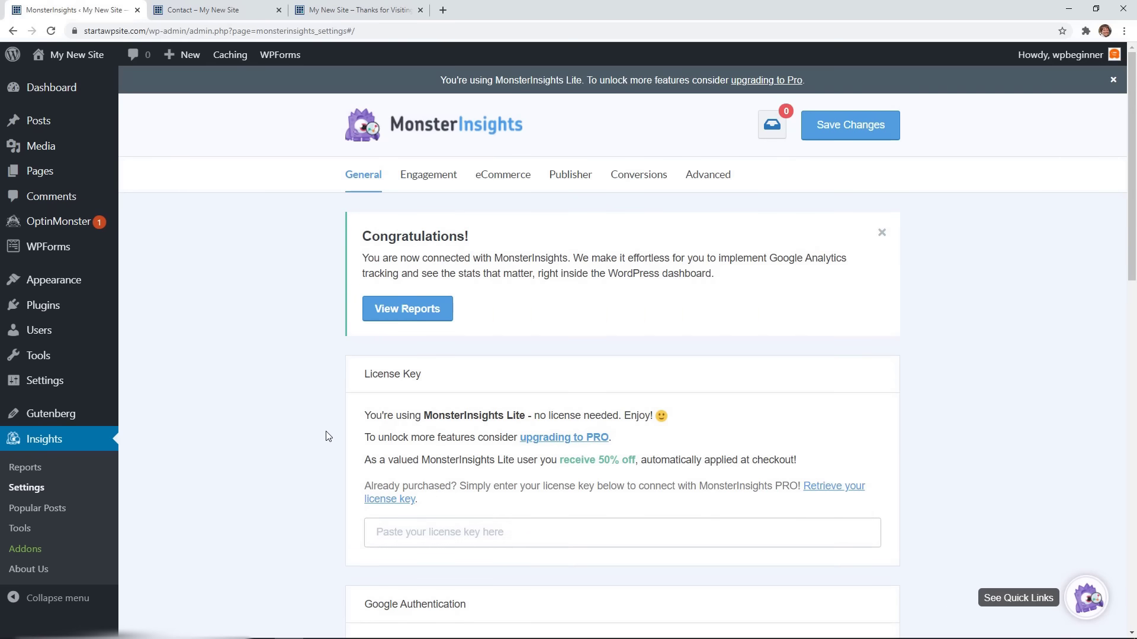
# Open Insights Reports and toggle the overview chart between Pageviews and Sessions.
pyautogui.scroll(-1, 327, 436)
pyautogui.scroll(-1, 175, 467)
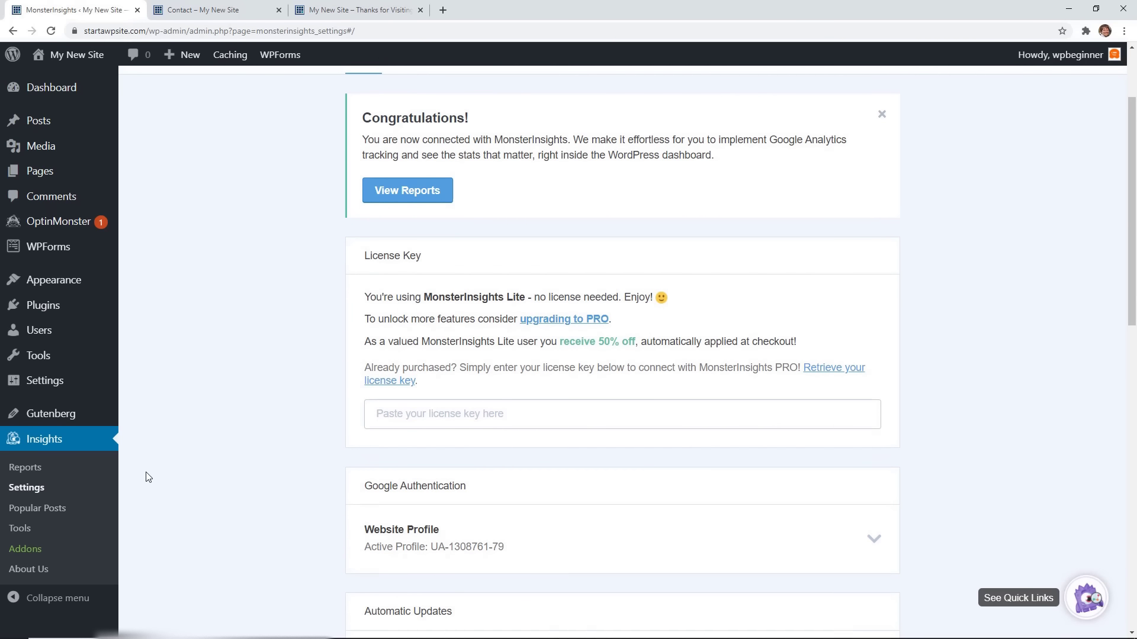
pyautogui.click(39, 472)
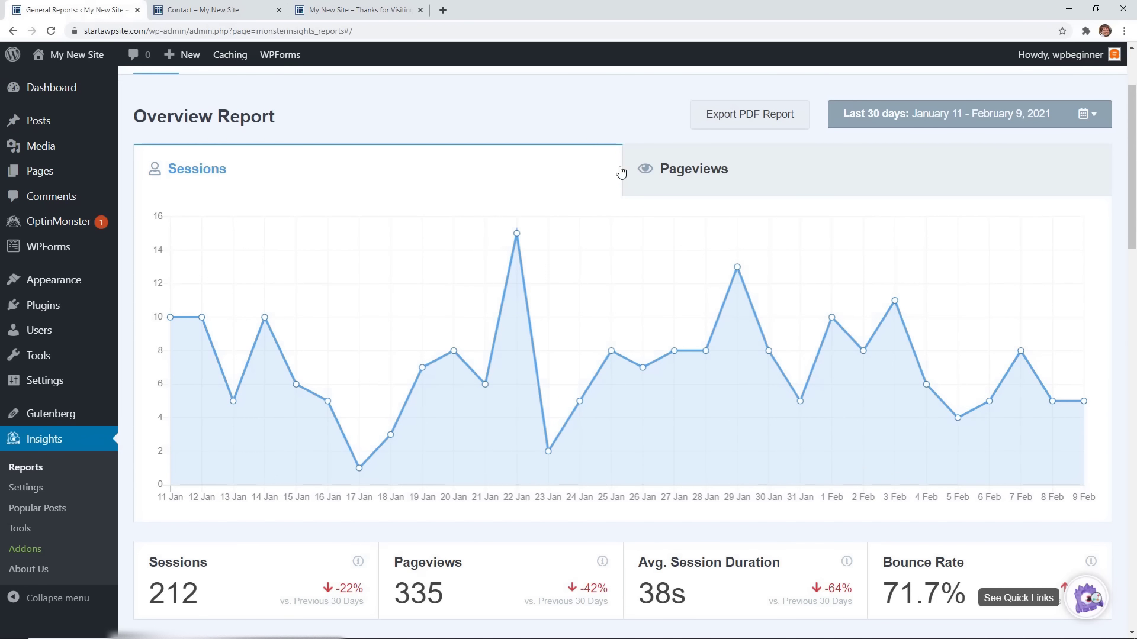
pyautogui.click(734, 171)
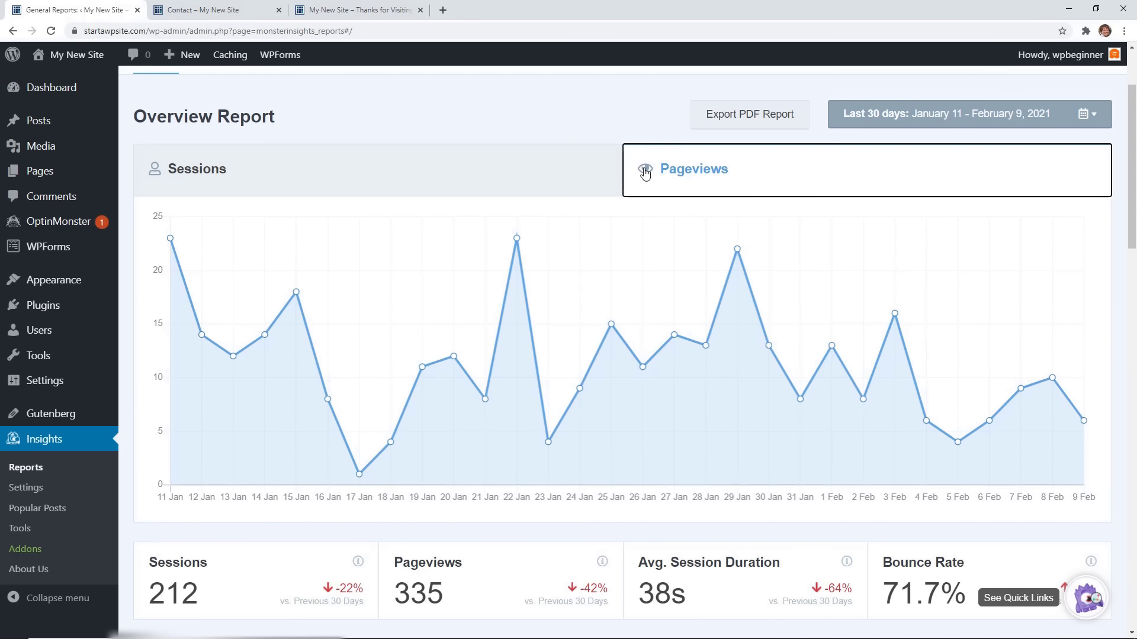
pyautogui.click(461, 173)
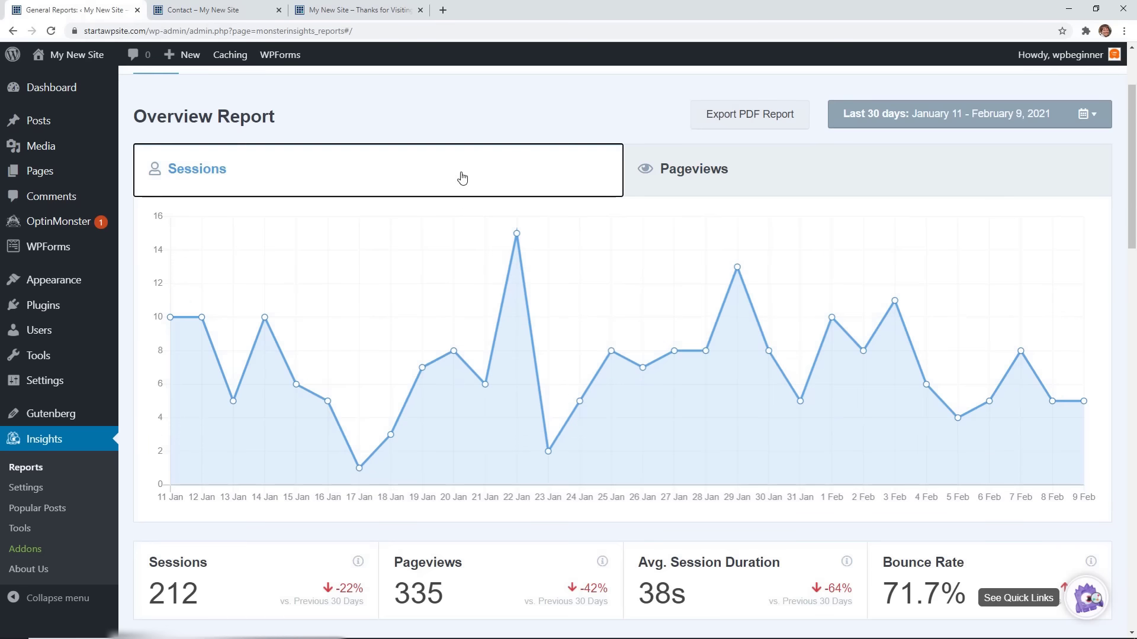
pyautogui.scroll(-2, 461, 173)
pyautogui.scroll(-4, 463, 177)
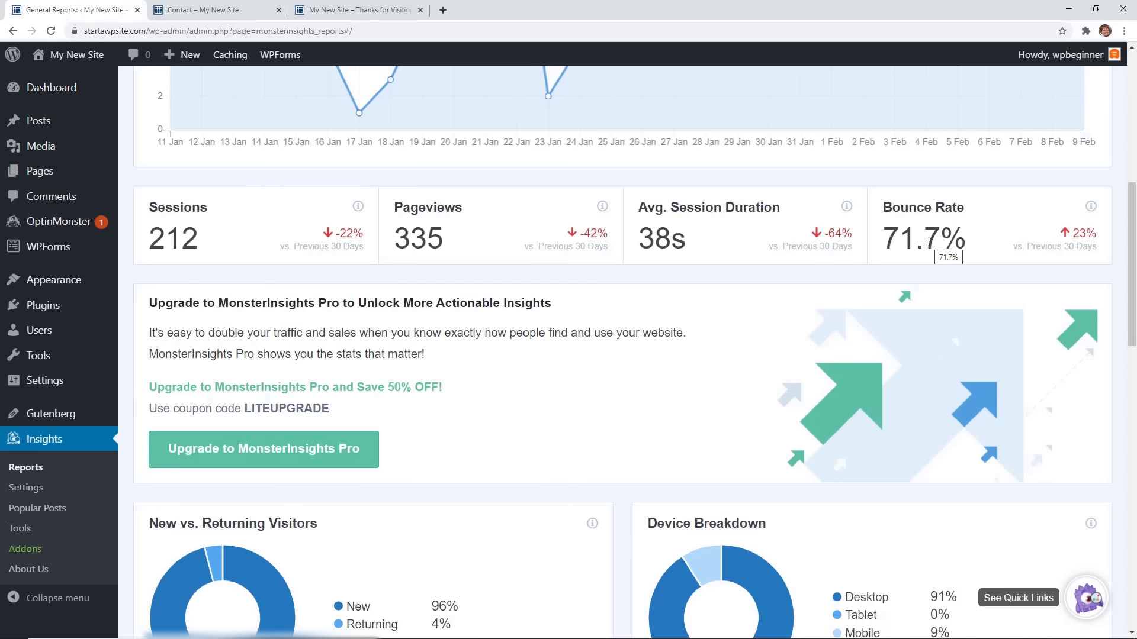
# Scroll through the overview report, then switch to the Publishers report.
pyautogui.scroll(-3, 718, 296)
pyautogui.scroll(-2, 679, 303)
pyautogui.moveTo(777, 267)
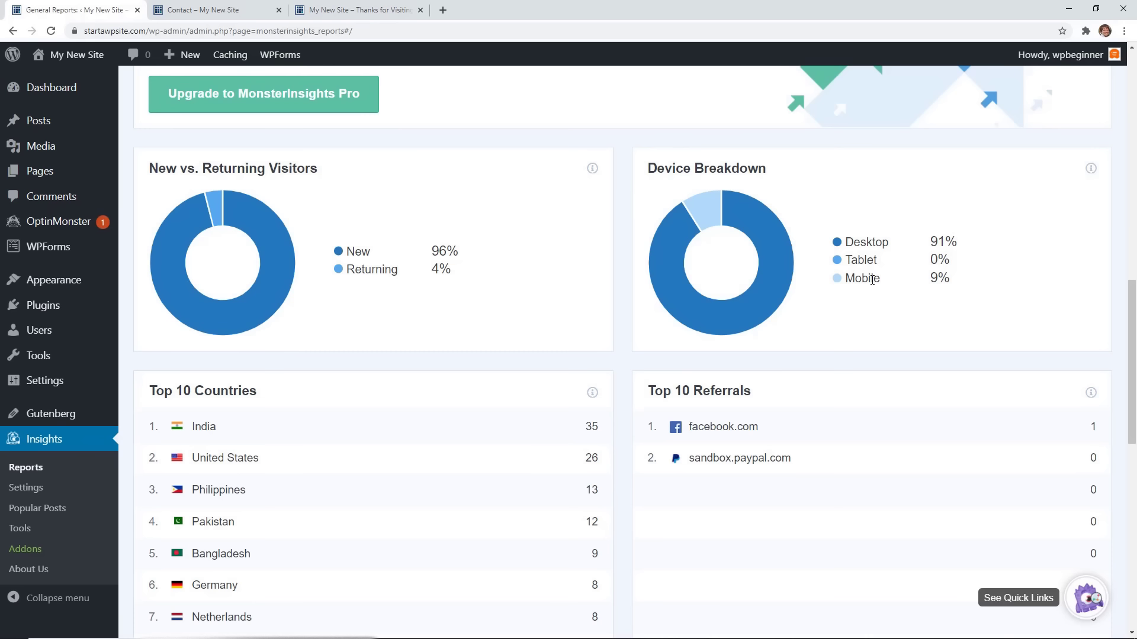
pyautogui.scroll(-1, 873, 279)
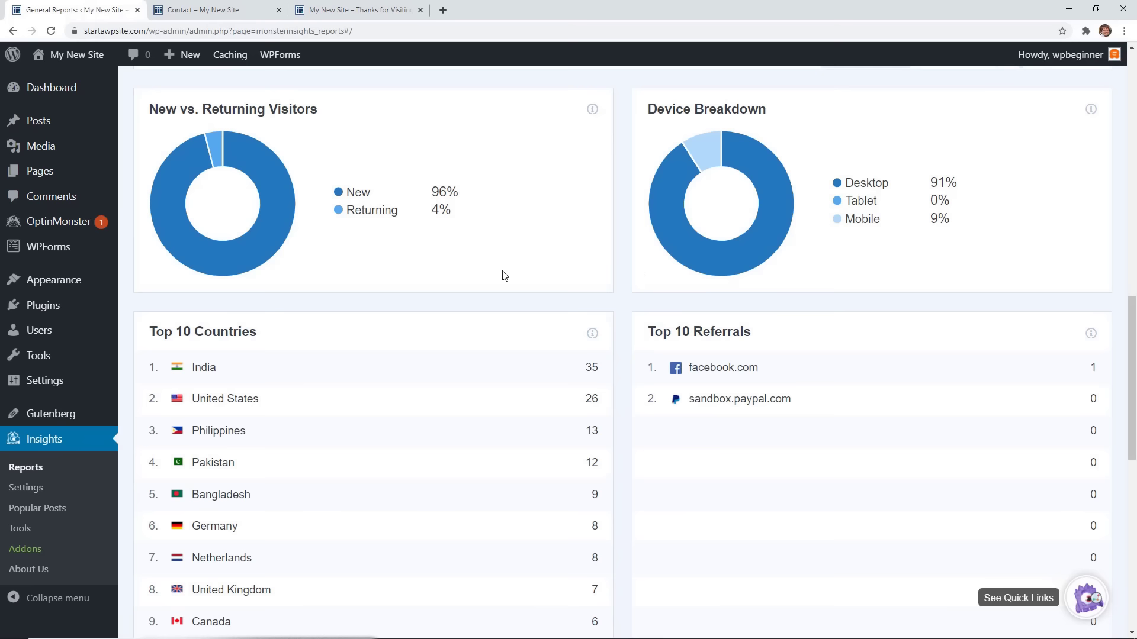
pyautogui.moveTo(267, 162)
pyautogui.scroll(-5, 432, 241)
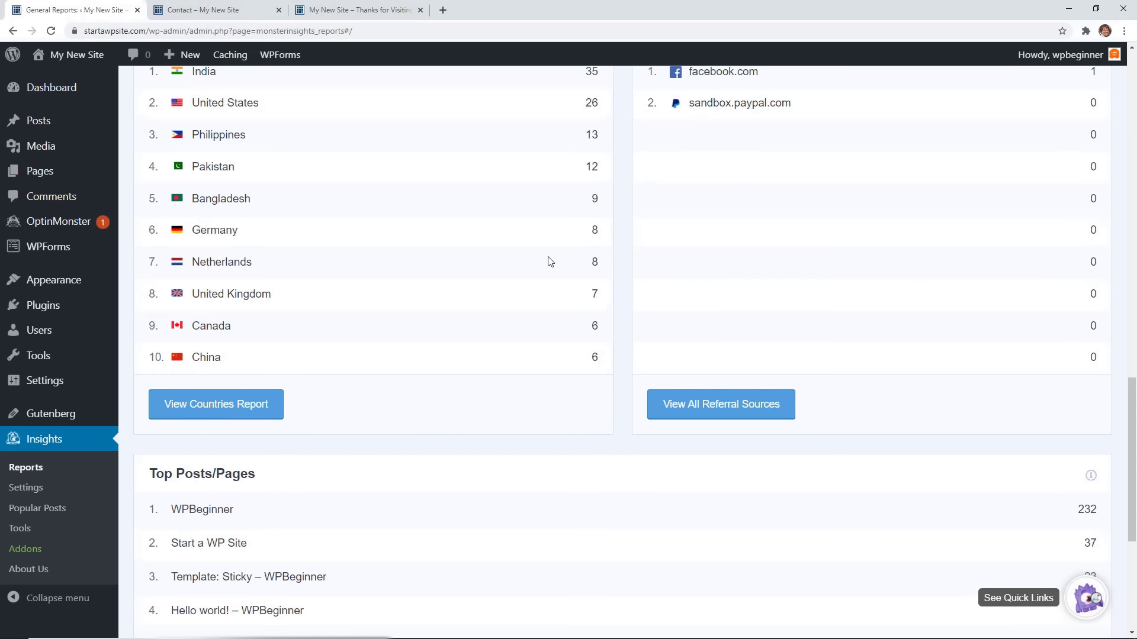
pyautogui.scroll(1, 550, 261)
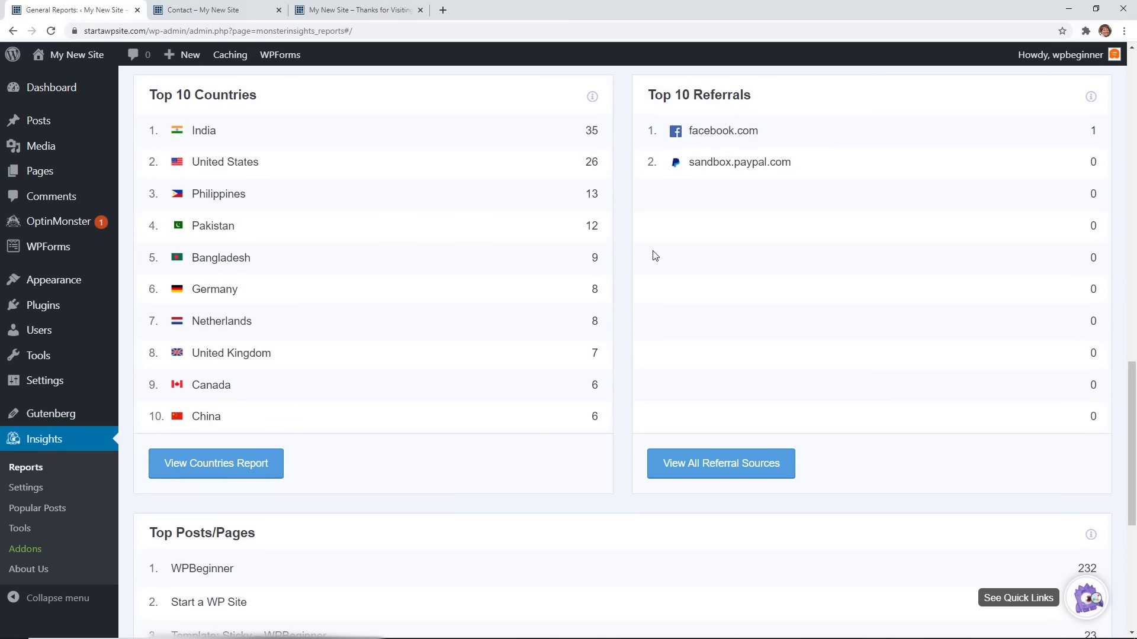
pyautogui.scroll(-6, 620, 260)
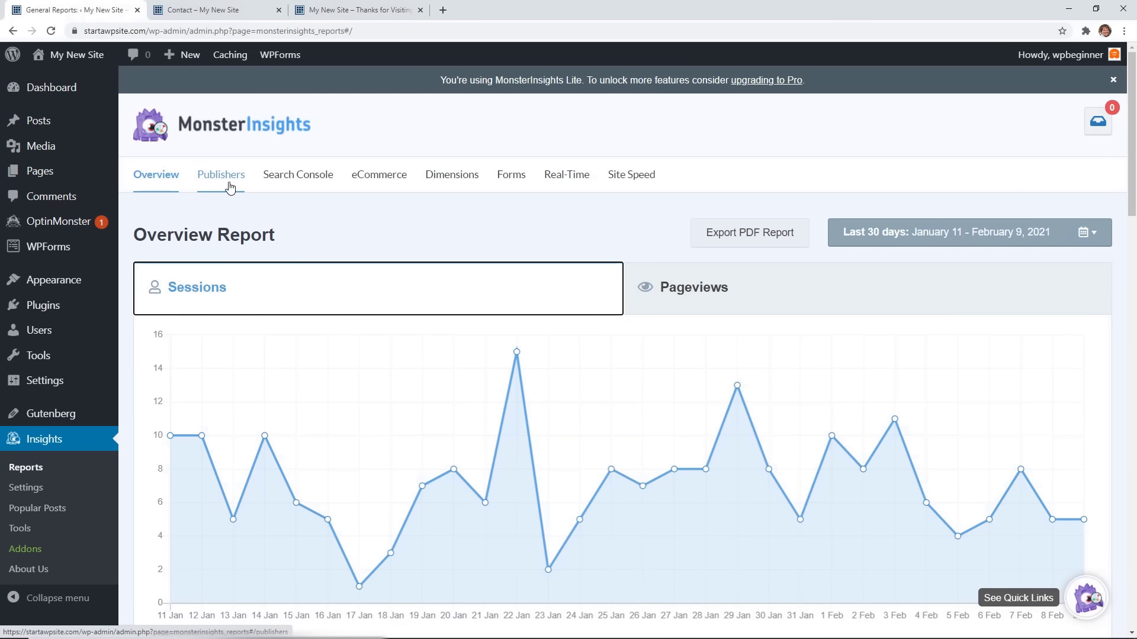
pyautogui.click(231, 188)
pyautogui.scroll(-1, 364, 250)
pyautogui.scroll(1, 365, 251)
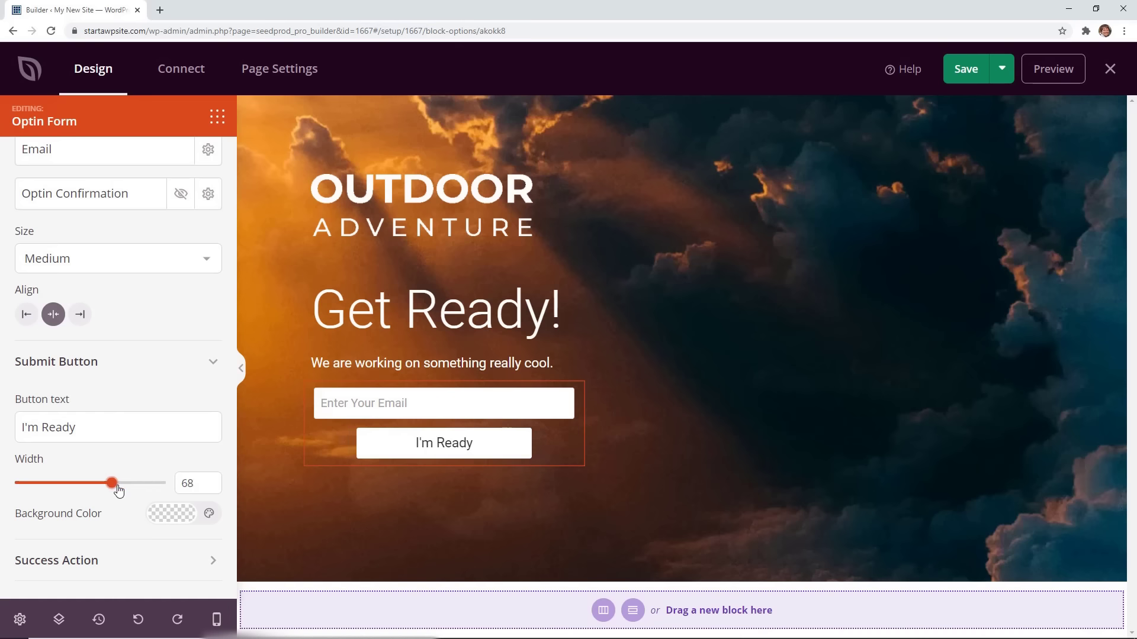
# Set the Submit Button Width slider to 100 and select the I'm Ready button.
pyautogui.moveTo(115, 482); pyautogui.dragTo(166, 482)
pyautogui.scroll(3, 176, 406)
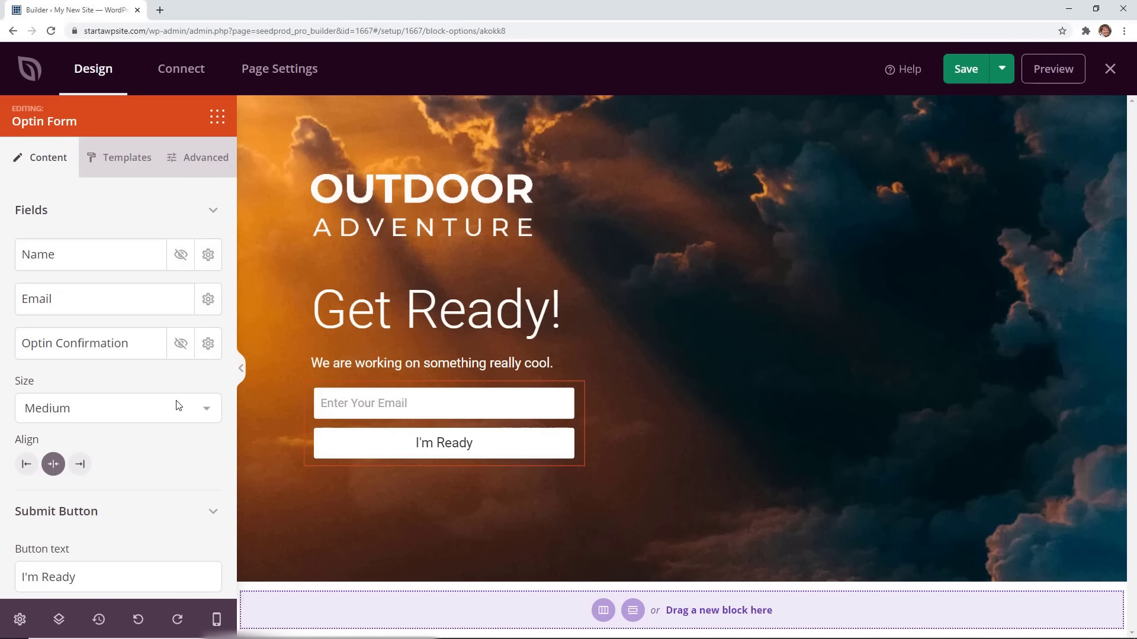
pyautogui.click(356, 441)
pyautogui.scroll(-3, 132, 444)
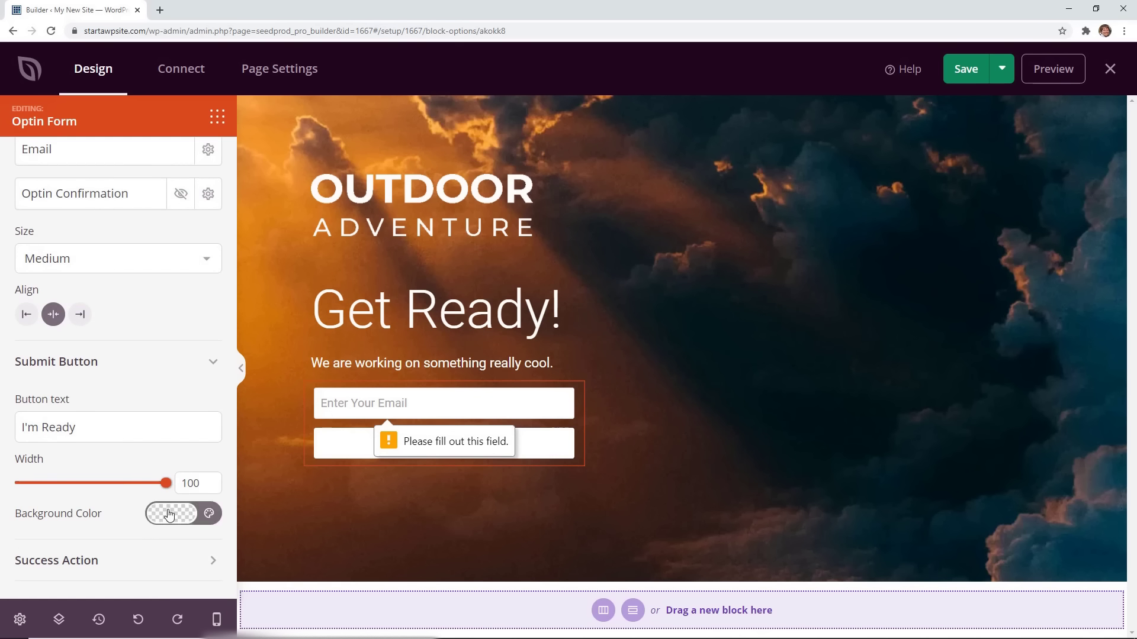
# Try red, blue, orange, green and white button backgrounds, settling on yellow.
pyautogui.click(169, 515)
pyautogui.click(43, 366)
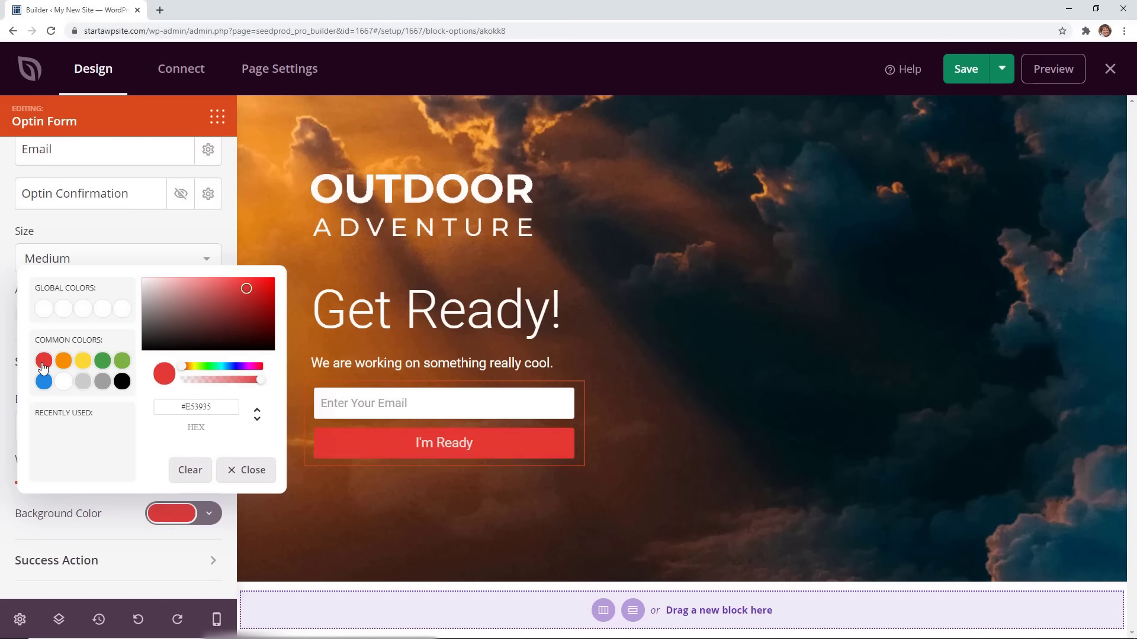
pyautogui.click(83, 362)
pyautogui.click(43, 382)
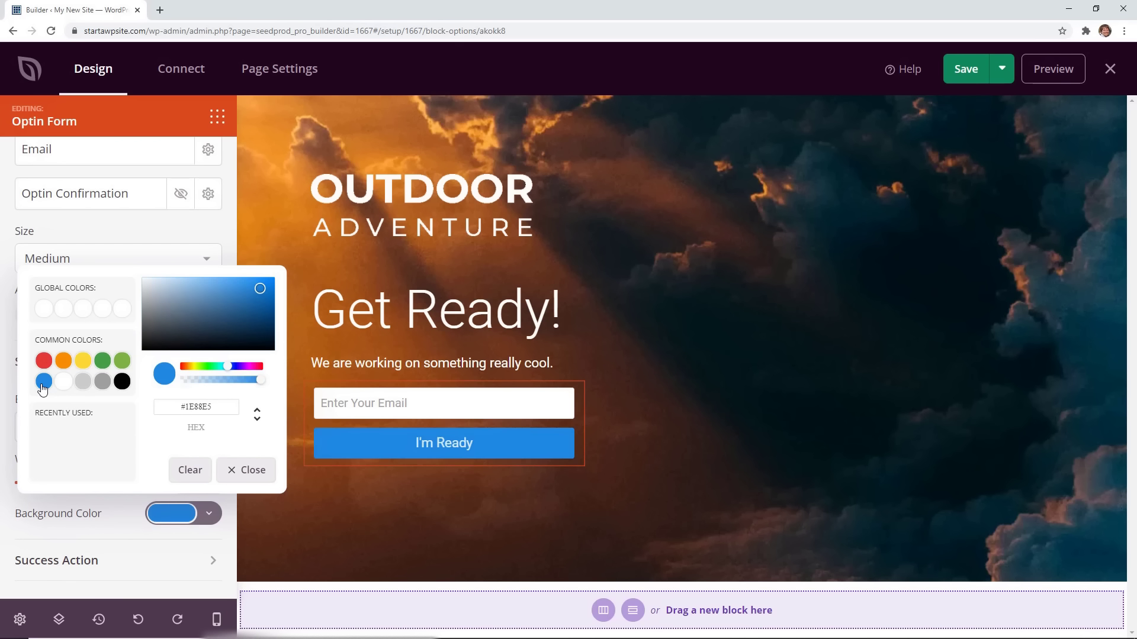
pyautogui.click(63, 360)
pyautogui.click(83, 362)
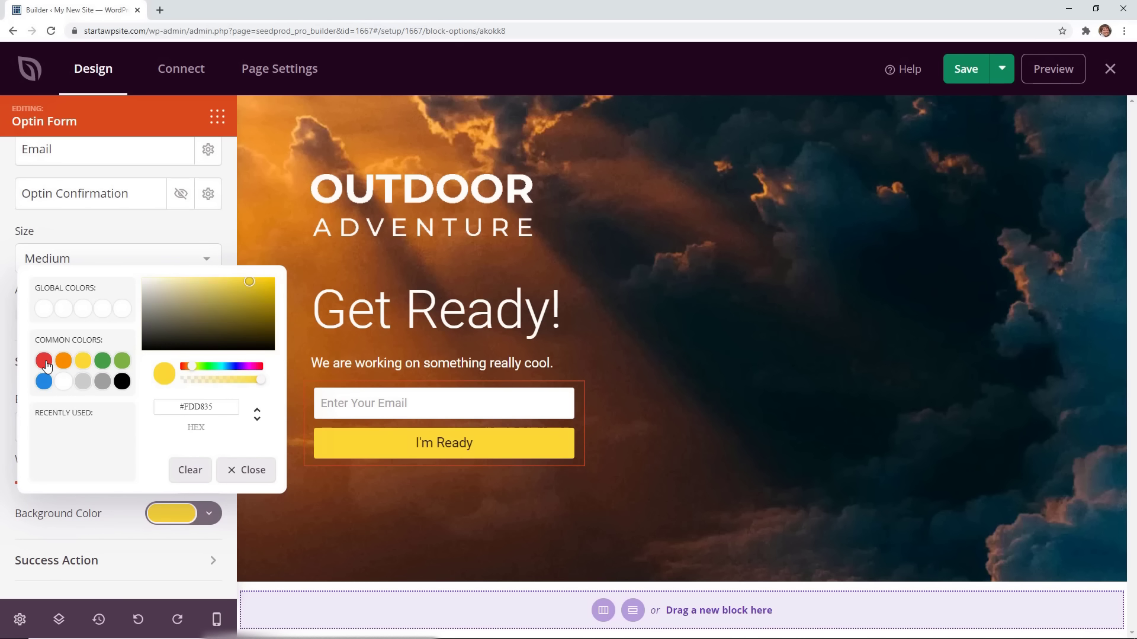
pyautogui.click(44, 361)
pyautogui.click(103, 362)
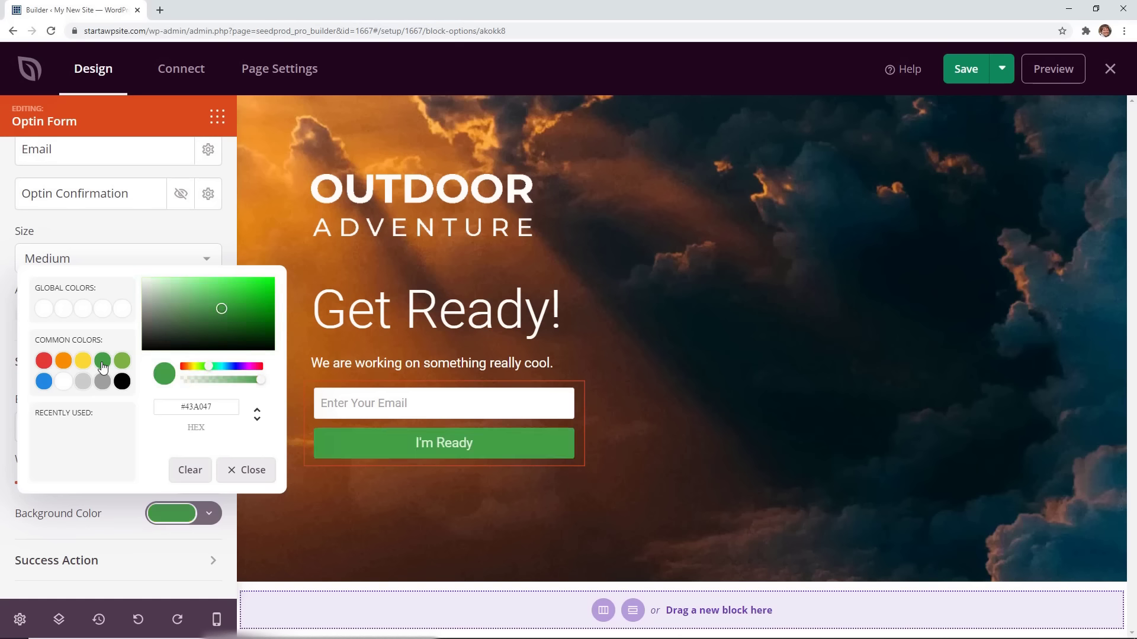
pyautogui.click(63, 382)
pyautogui.click(44, 361)
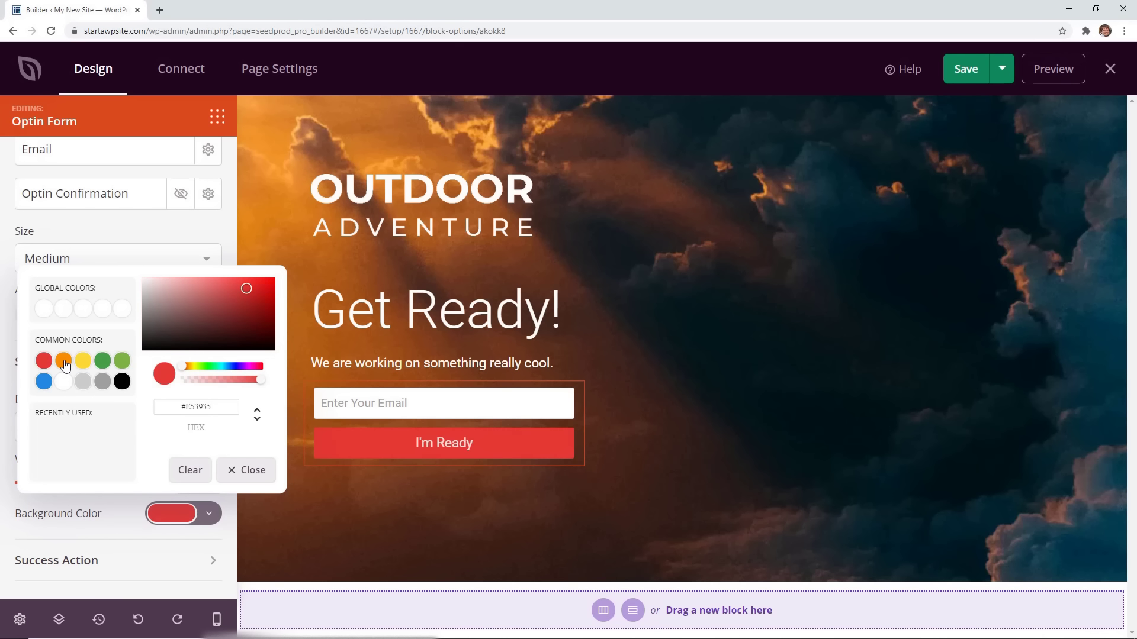
pyautogui.click(64, 362)
pyautogui.click(83, 361)
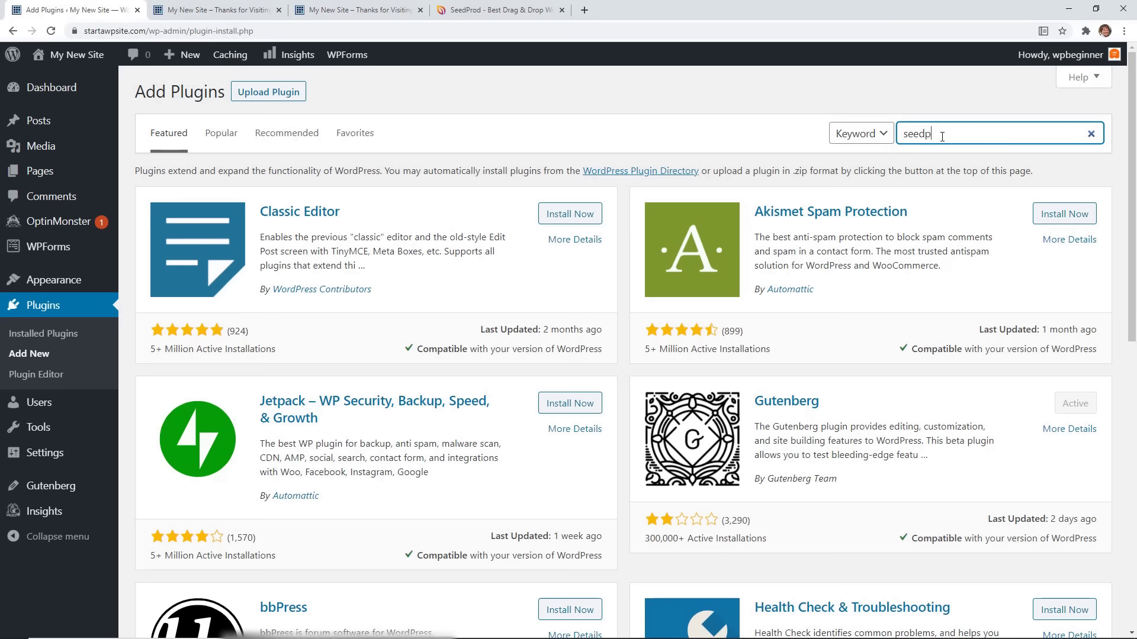
# Complete the plugin search keyword as 'seedprod'.
pyautogui.write('rod')
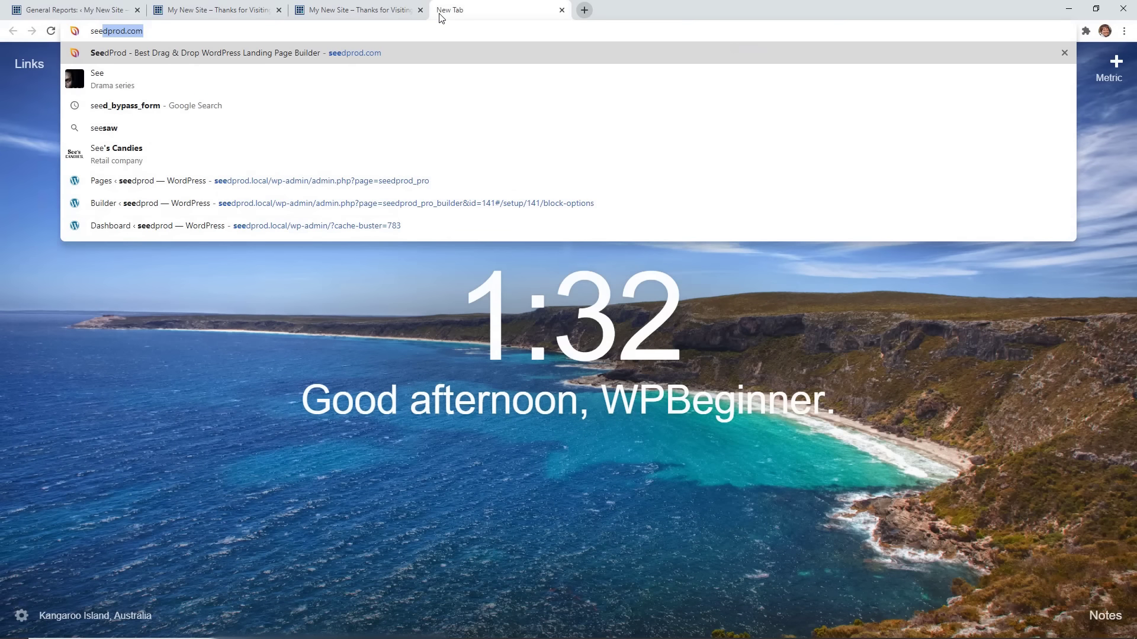
# Download the Landing Page Pro 6.0.11.2 zip from the SeedProd account's Downloads tab.
pyautogui.press('Return')
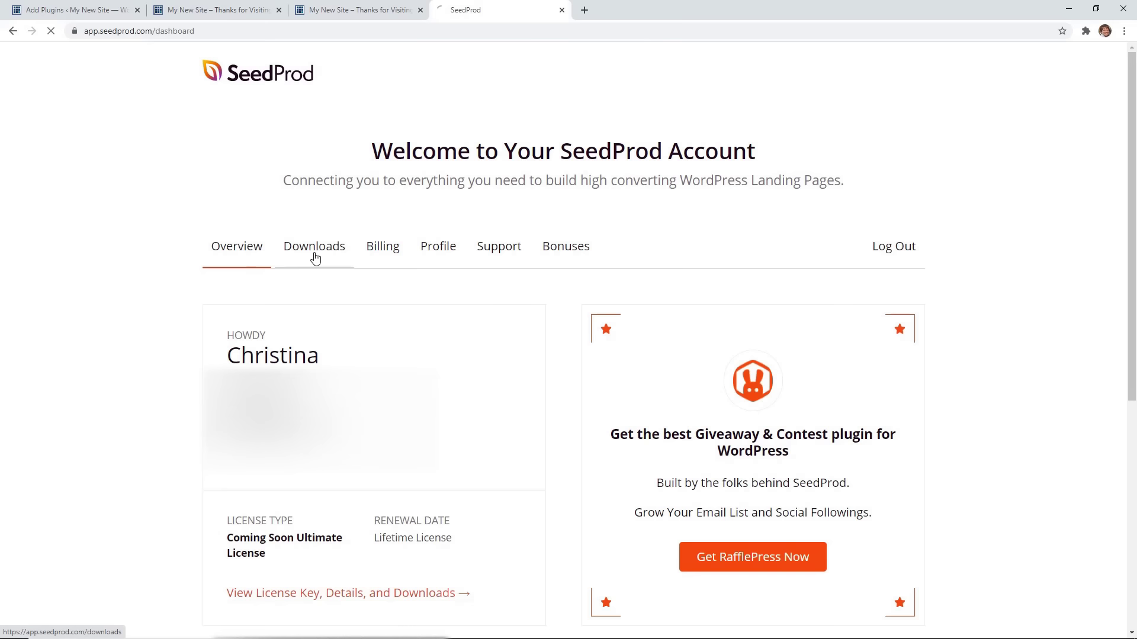
pyautogui.click(315, 251)
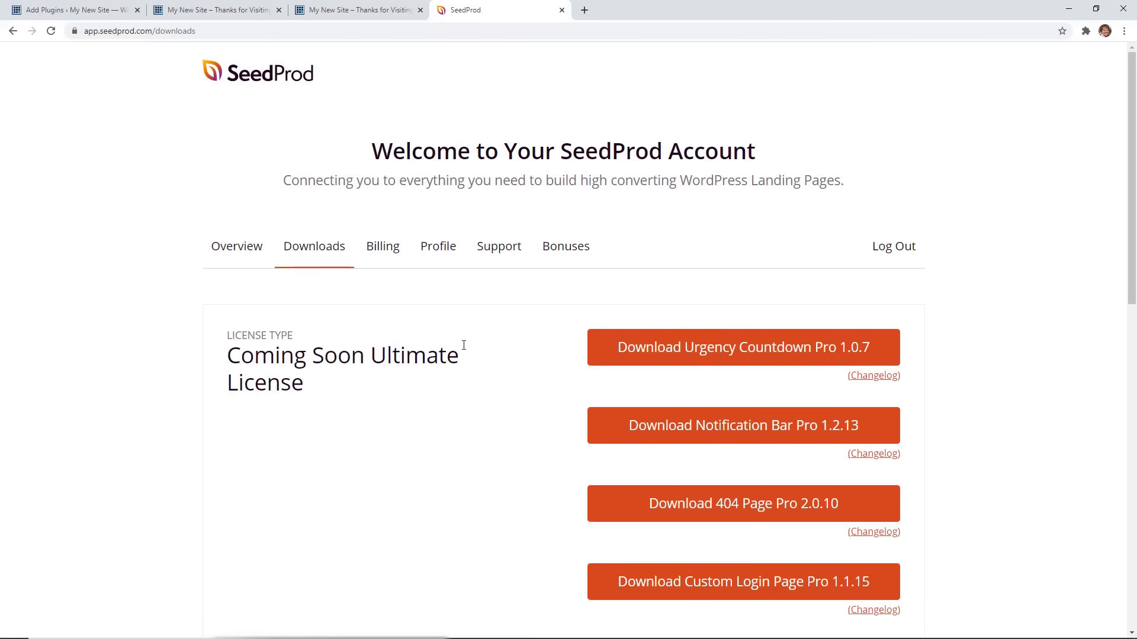
pyautogui.scroll(-4, 474, 355)
pyautogui.click(672, 428)
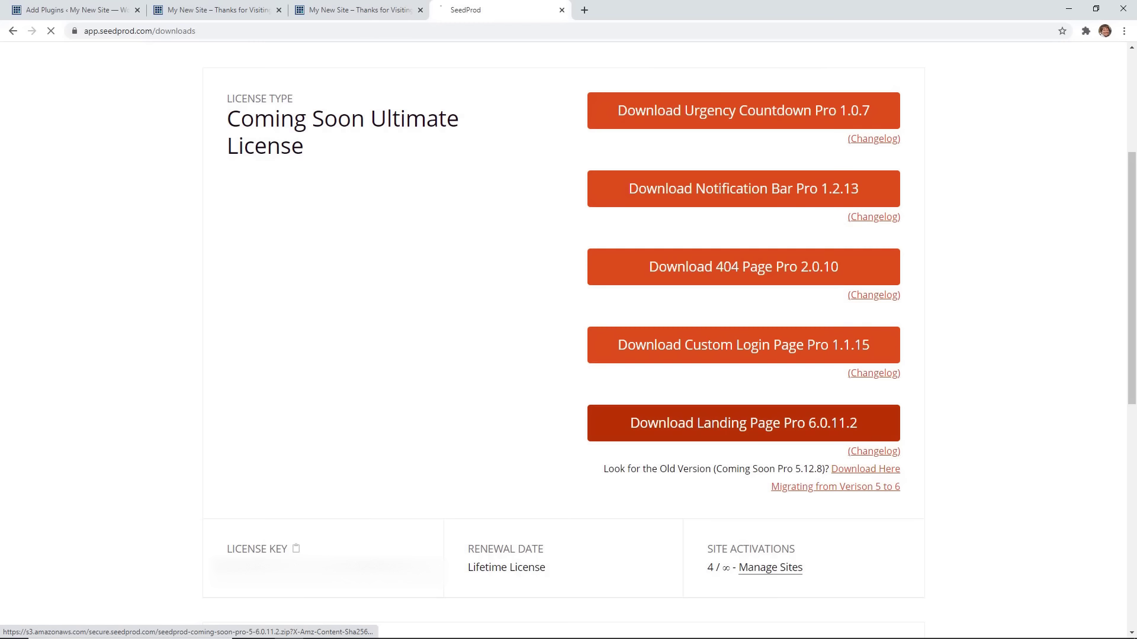
pyautogui.scroll(-3, 545, 424)
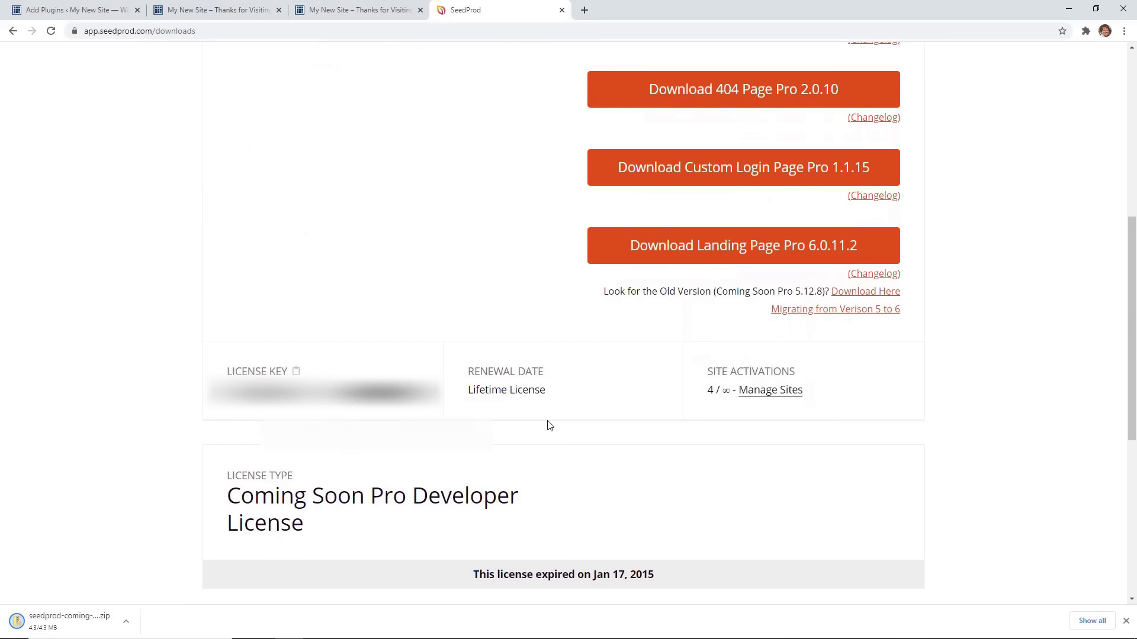
pyautogui.click(77, 9)
# Upload the SeedProd Pro zip, install it and activate the plugin.
pyautogui.click(273, 94)
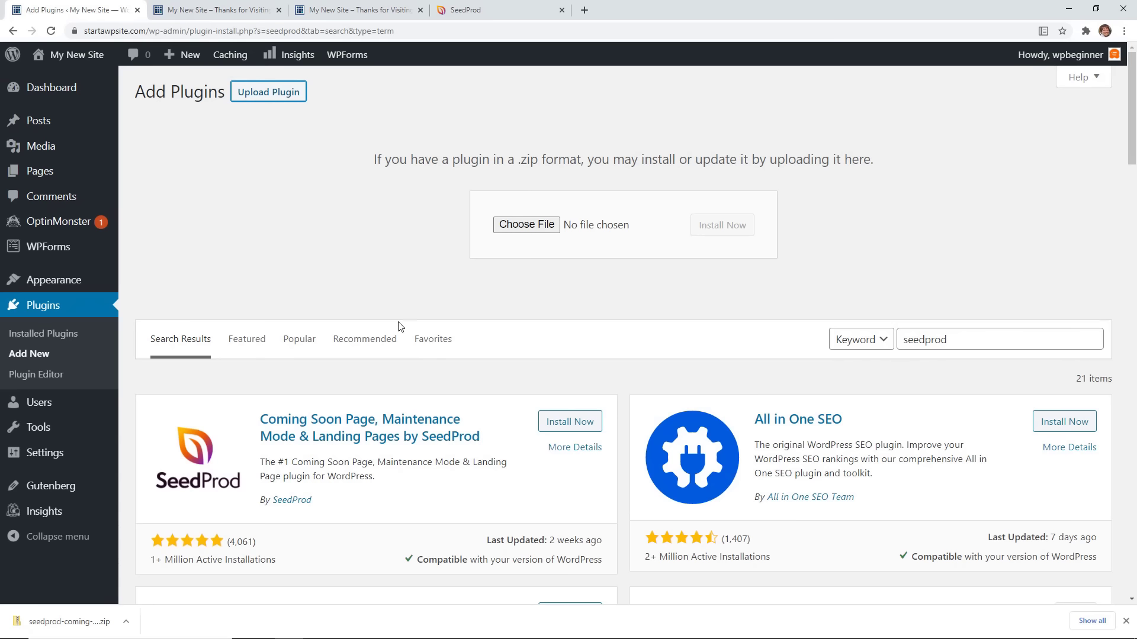
pyautogui.moveTo(65, 621); pyautogui.dragTo(526, 228)
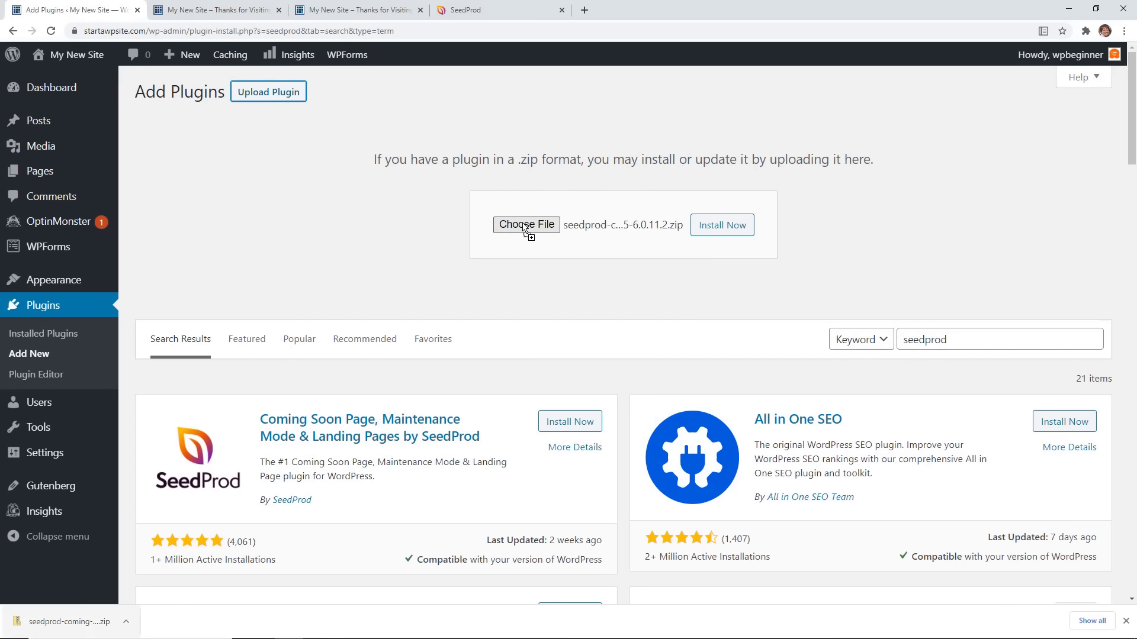
pyautogui.click(718, 231)
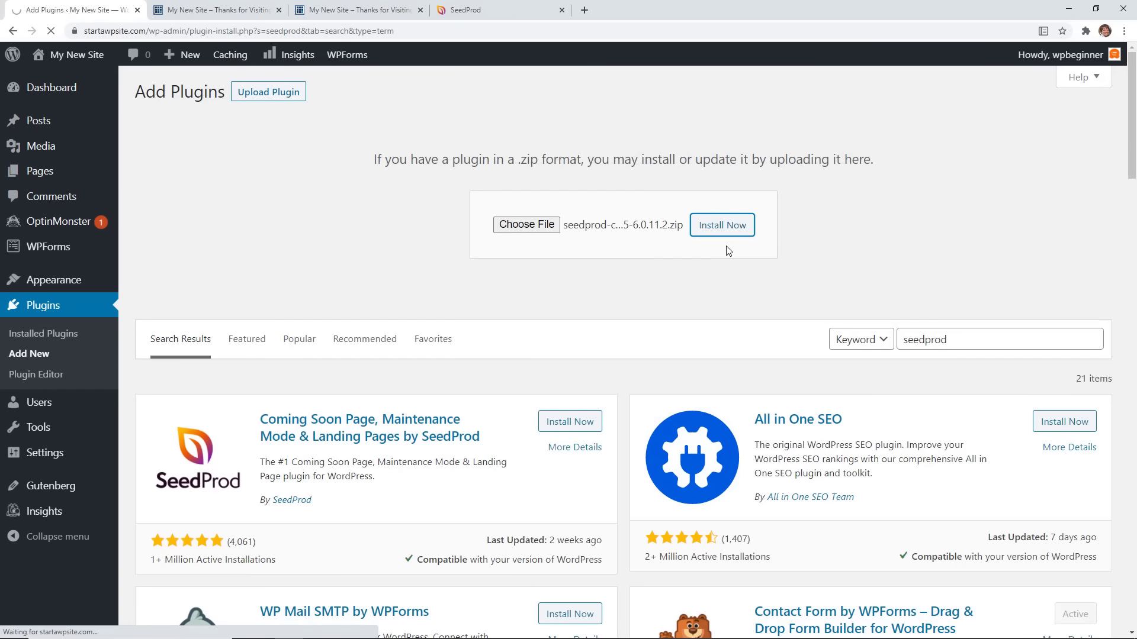
pyautogui.click(185, 219)
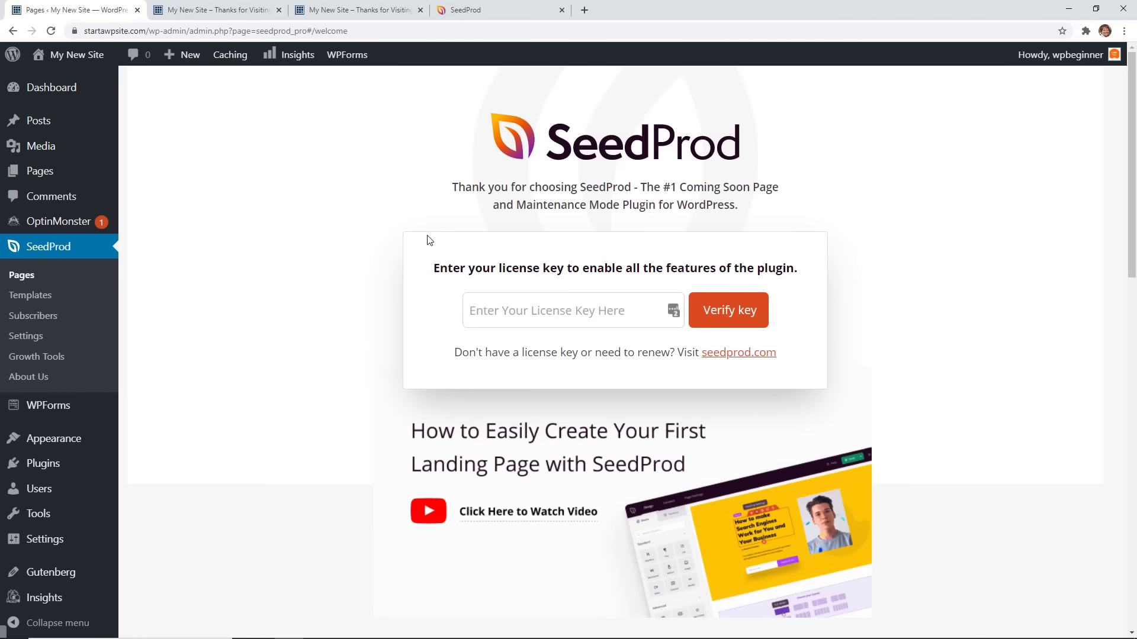
# Paste and verify the SeedProd license key, then go to SeedProd Pages.
pyautogui.rightClick(547, 312)
pyautogui.click(585, 425)
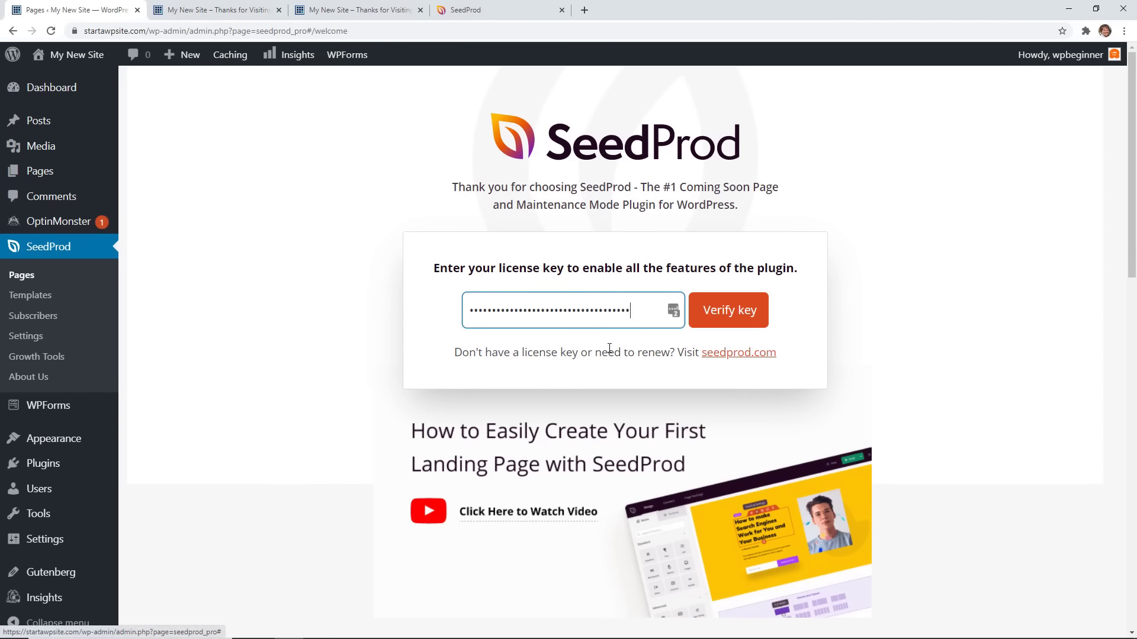
pyautogui.click(736, 319)
pyautogui.scroll(-2, 292, 318)
pyautogui.scroll(-1, 356, 287)
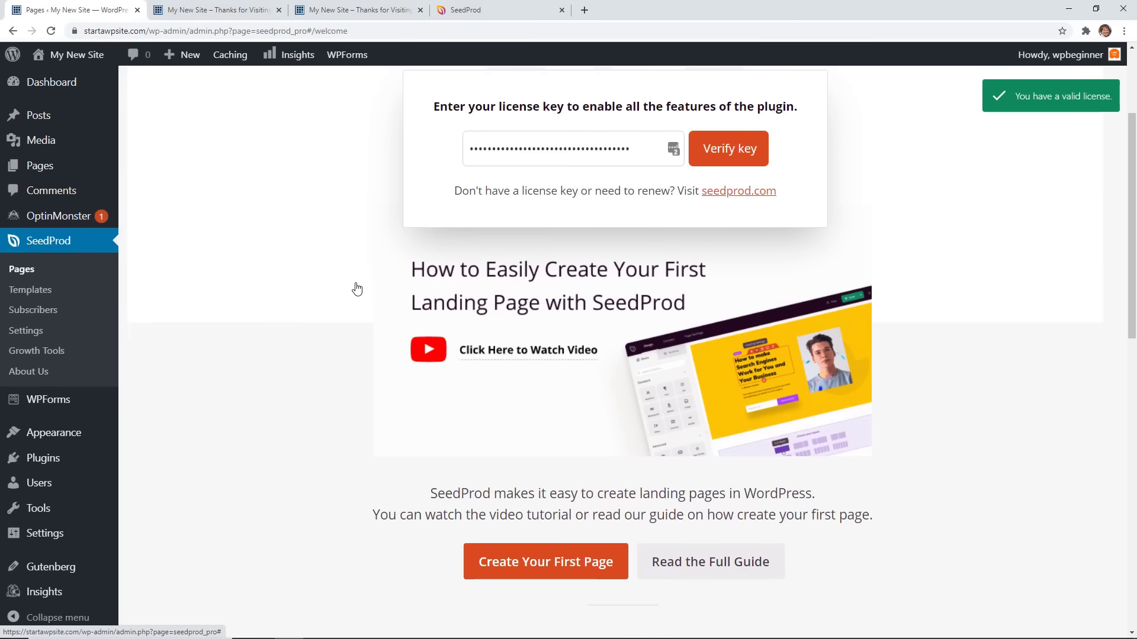
pyautogui.scroll(1, 357, 287)
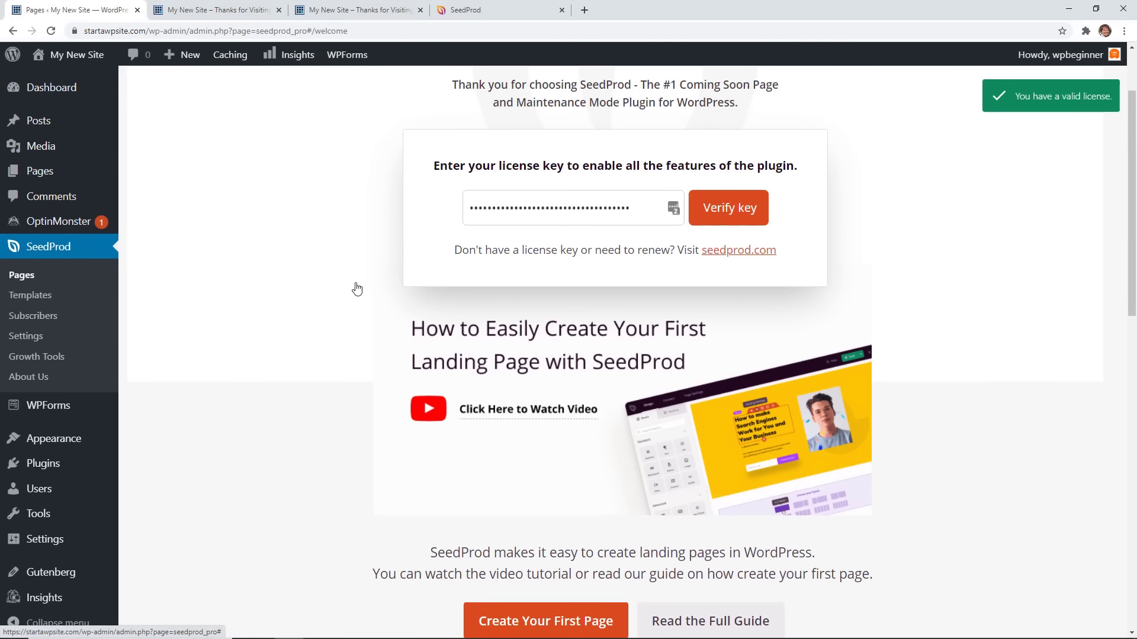
pyautogui.click(22, 277)
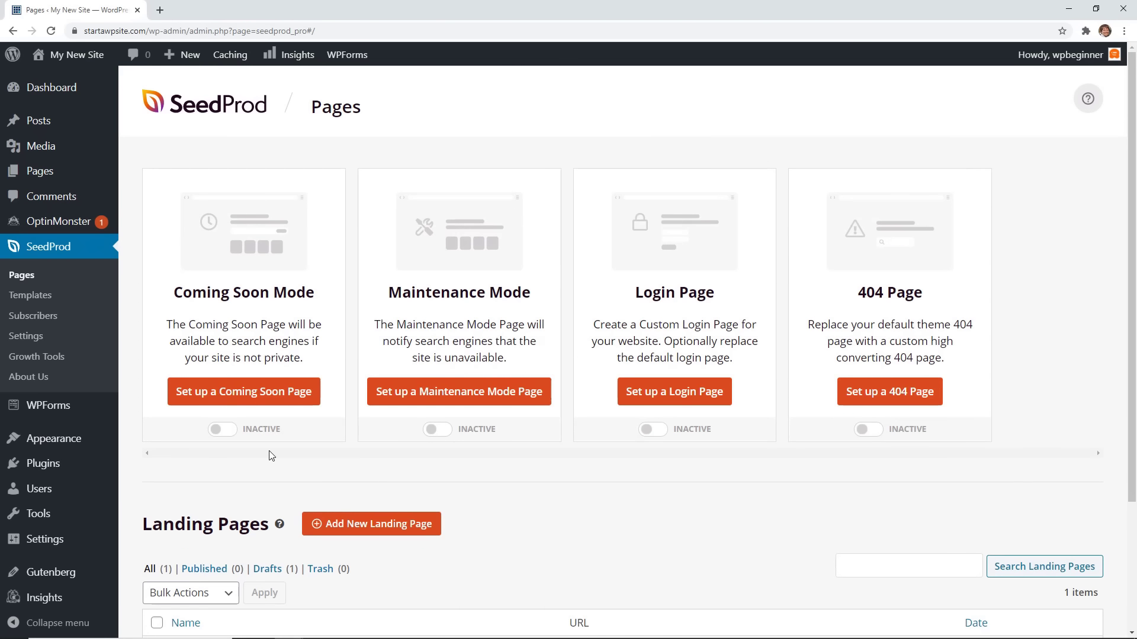
# Start a Coming Soon page using the Maintenance / Coming Soon - Clouds template.
pyautogui.click(277, 407)
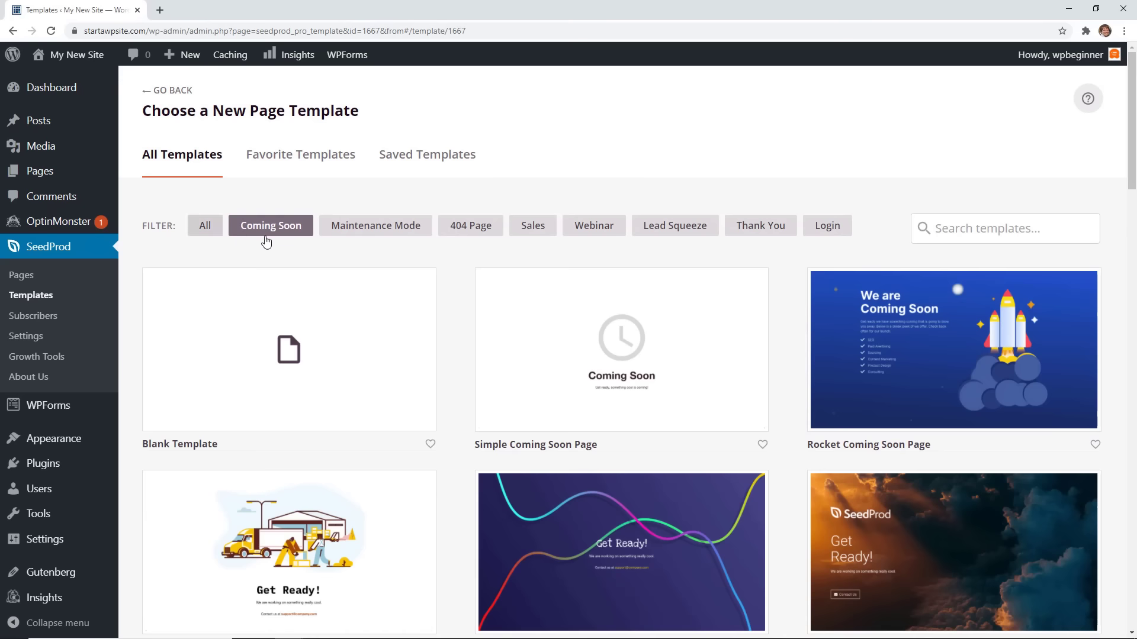
pyautogui.scroll(-2, 459, 282)
pyautogui.scroll(2, 460, 282)
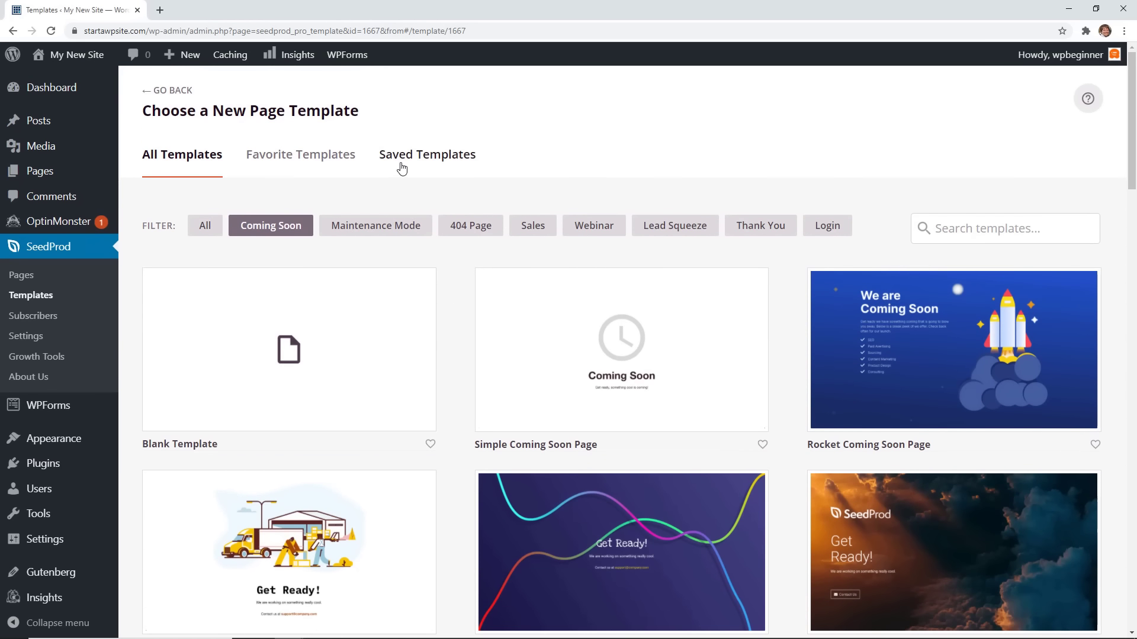
pyautogui.scroll(-2, 457, 305)
pyautogui.scroll(2, 453, 312)
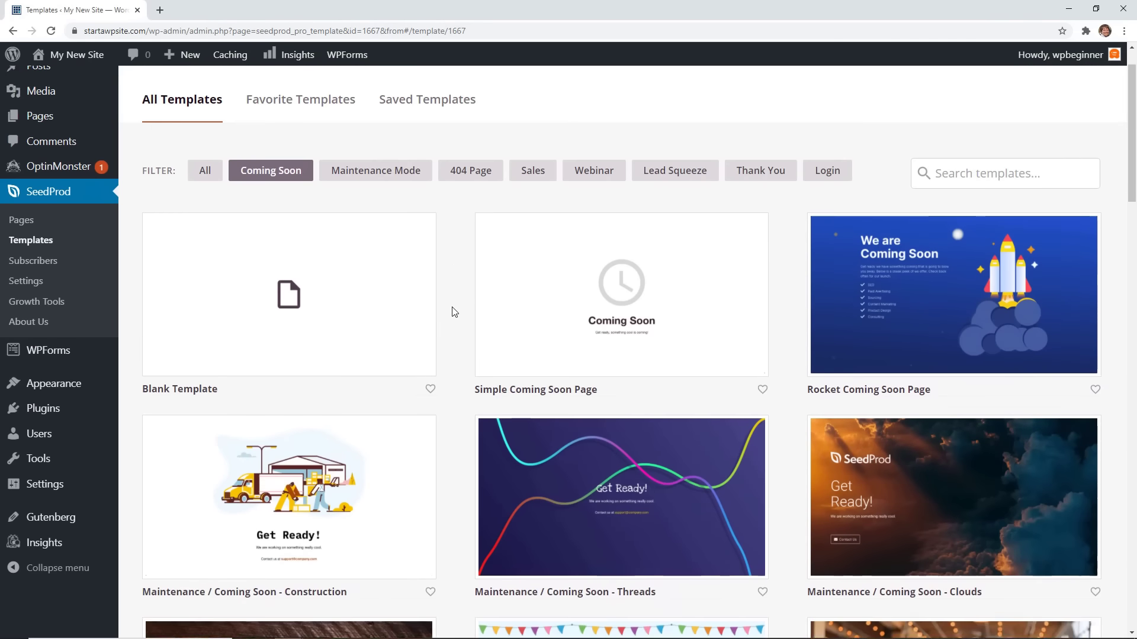
pyautogui.scroll(-1, 453, 312)
pyautogui.scroll(-4, 453, 312)
pyautogui.click(954, 300)
# Replace the template logo with the white Outdoor Adventure logo from the Media Library.
pyautogui.click(364, 196)
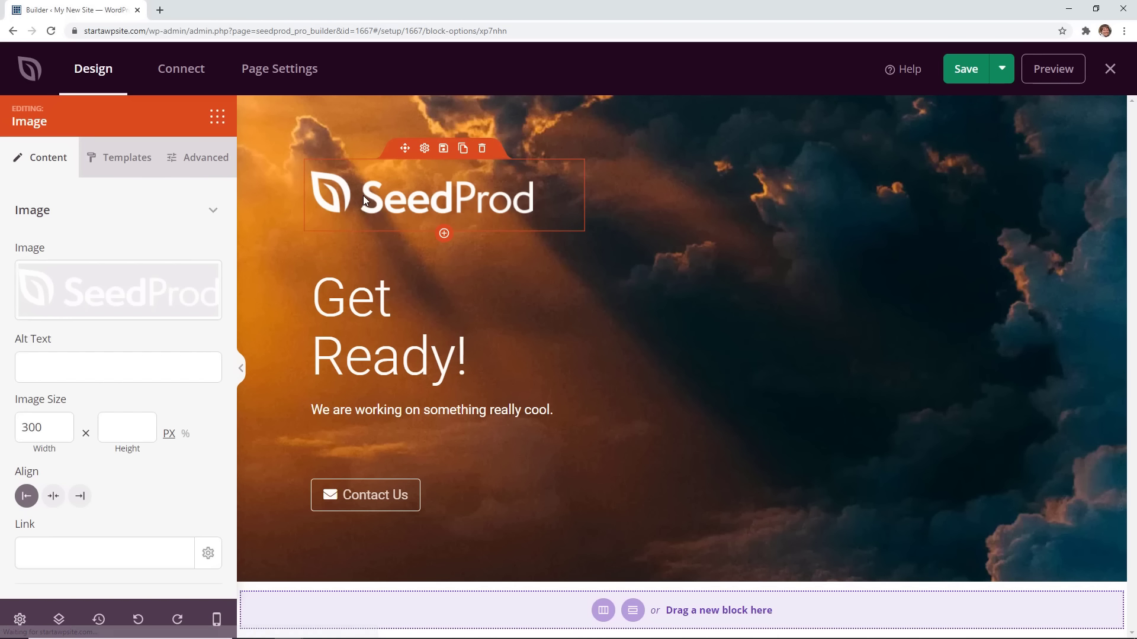
pyautogui.click(101, 290)
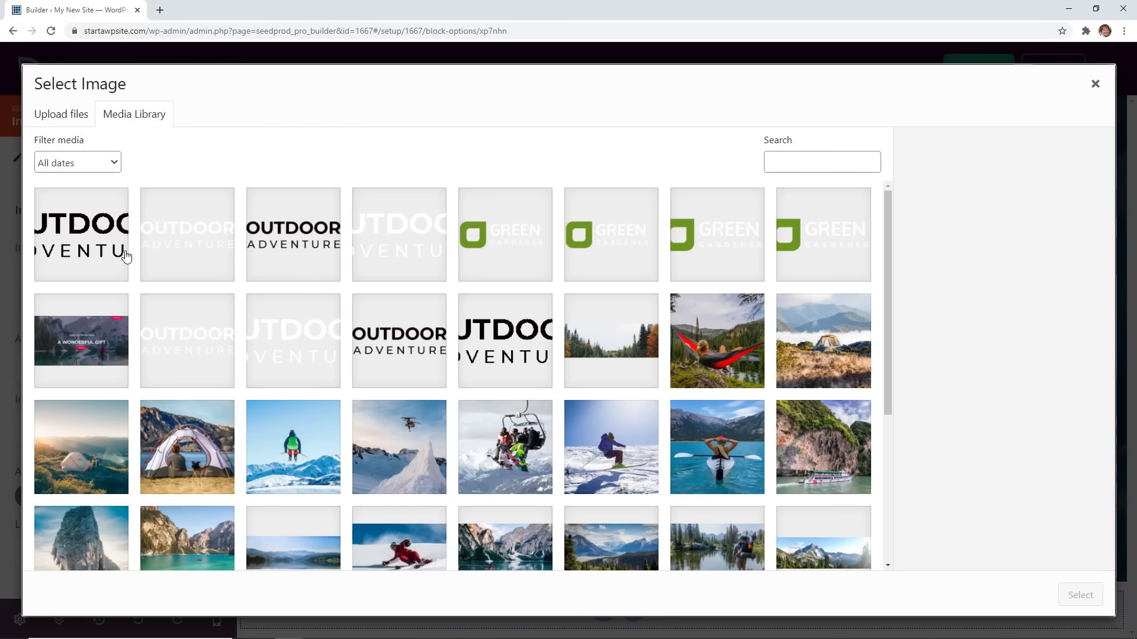
pyautogui.click(111, 256)
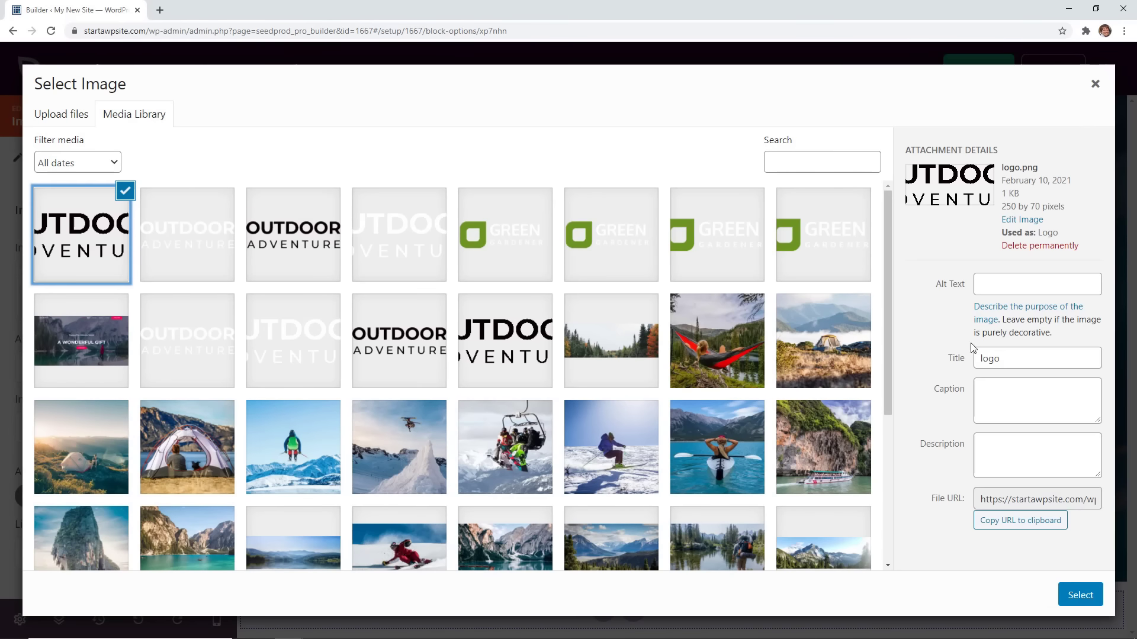
pyautogui.click(1080, 595)
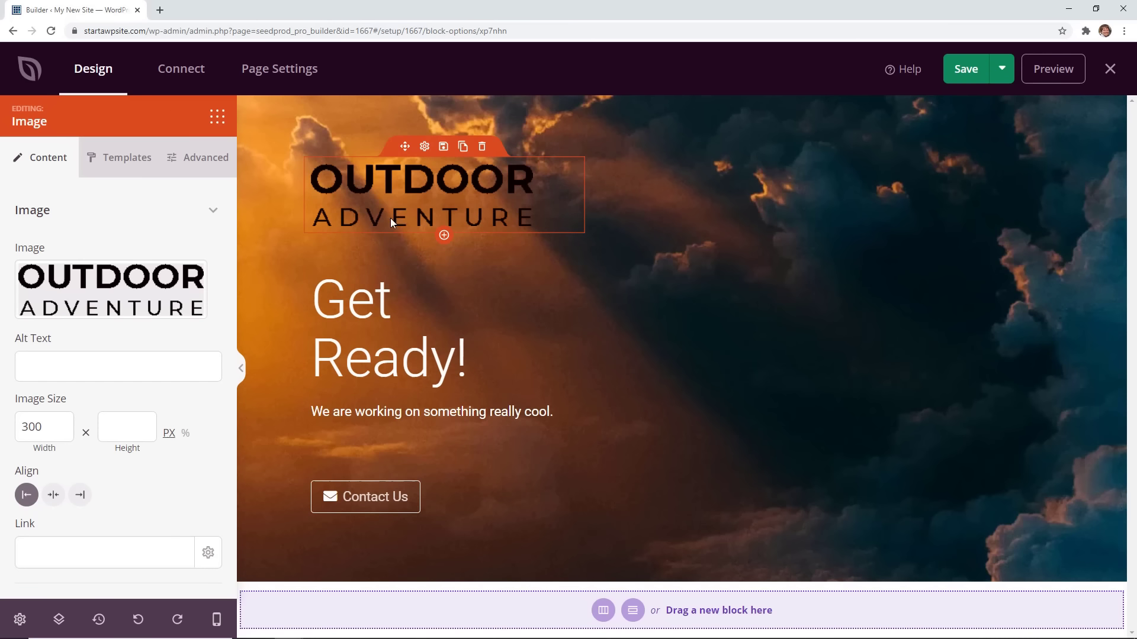
pyautogui.click(151, 289)
pyautogui.click(204, 256)
pyautogui.click(1080, 594)
# Join the Get Ready! headline onto a single line.
pyautogui.click(389, 332)
pyautogui.click(22, 318)
pyautogui.press('BackSpace')
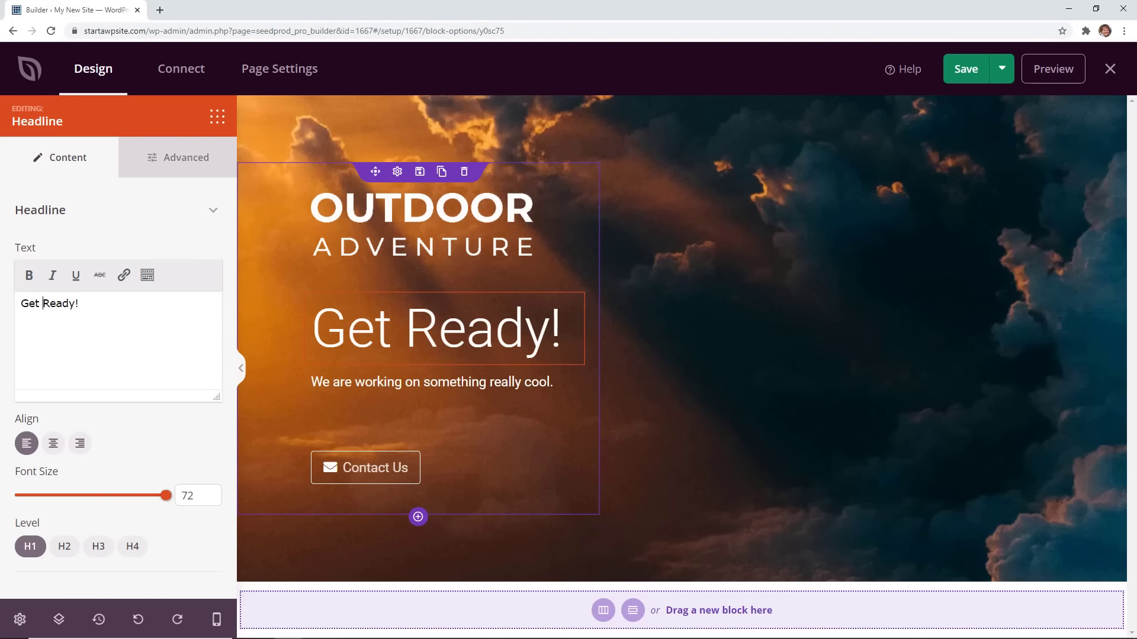
# Delete the Contact Us button and add an Optin Form block in its place.
pyautogui.click(368, 382)
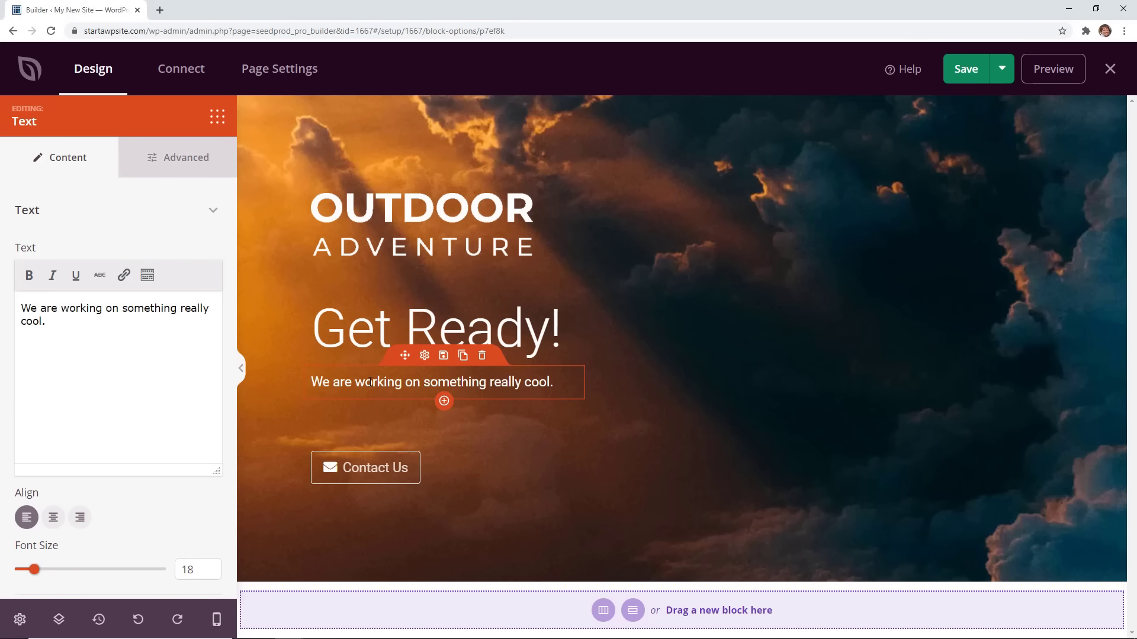
pyautogui.click(374, 474)
pyautogui.click(482, 434)
pyautogui.moveTo(65, 367); pyautogui.dragTo(444, 438)
pyautogui.click(403, 385)
# Hide the Name field and relabel the submit button 'I'm Ready', adjusting its width.
pyautogui.click(402, 424)
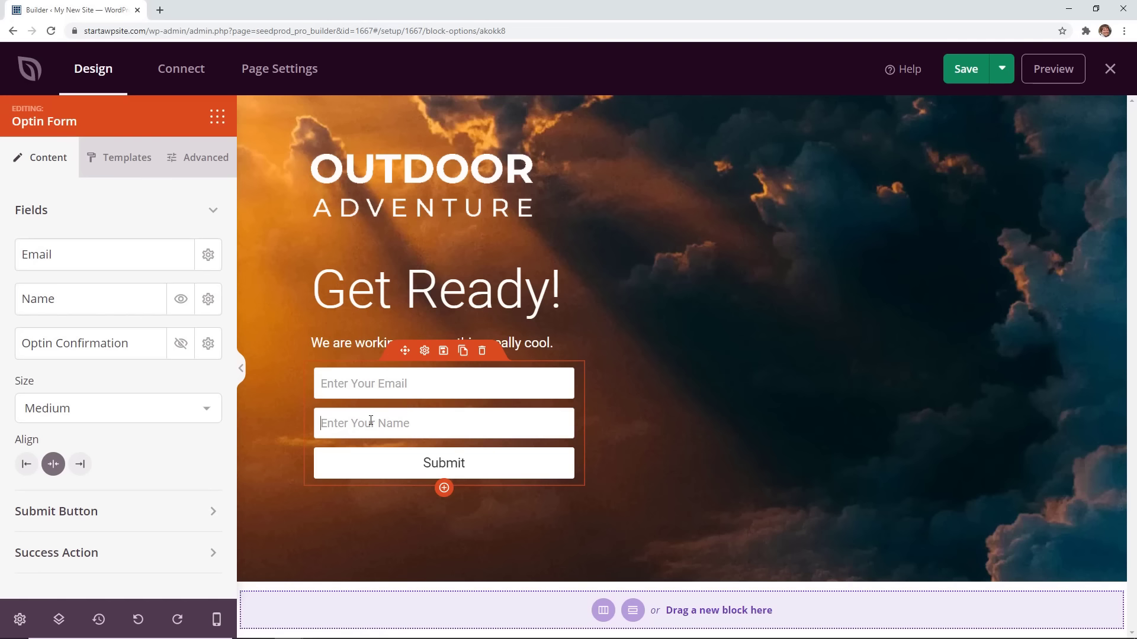
pyautogui.moveTo(136, 299); pyautogui.dragTo(137, 254)
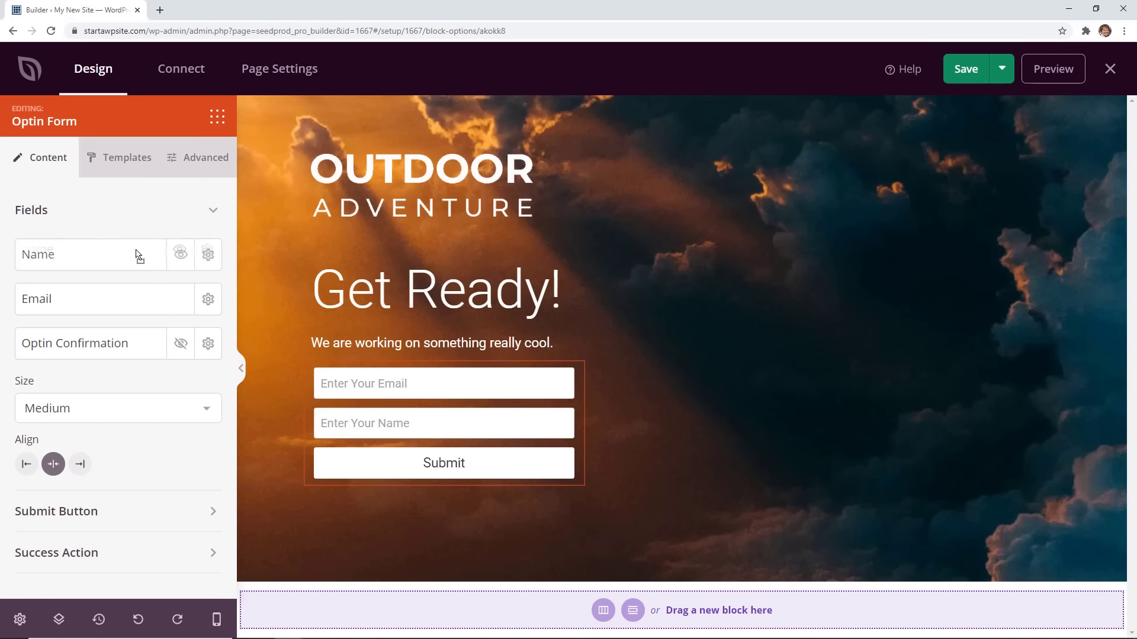
pyautogui.click(180, 255)
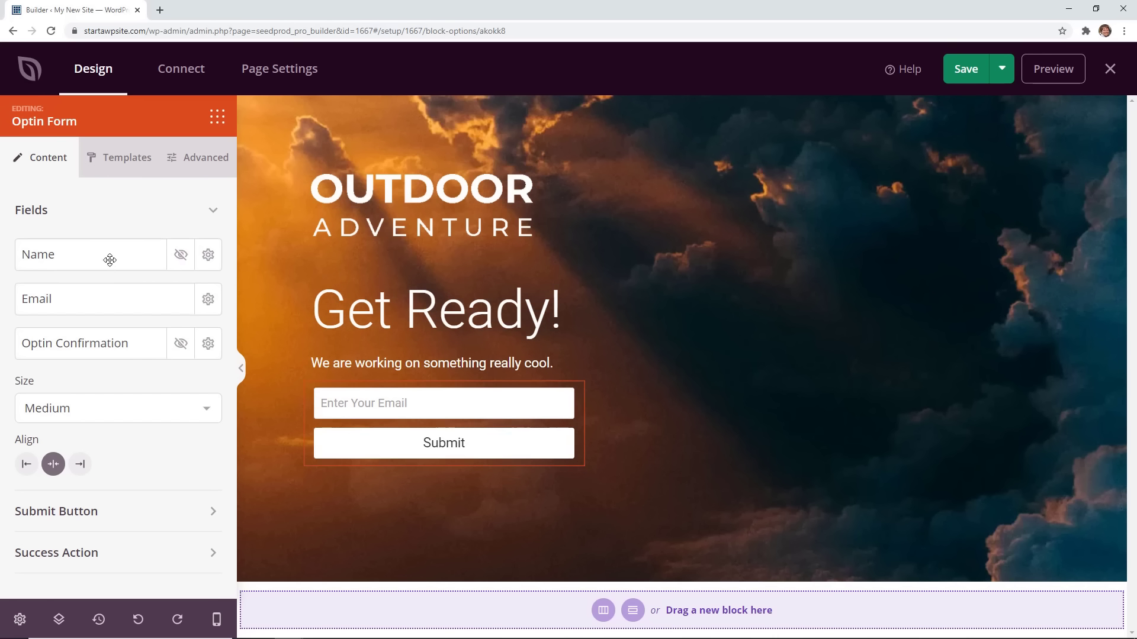
pyautogui.click(420, 445)
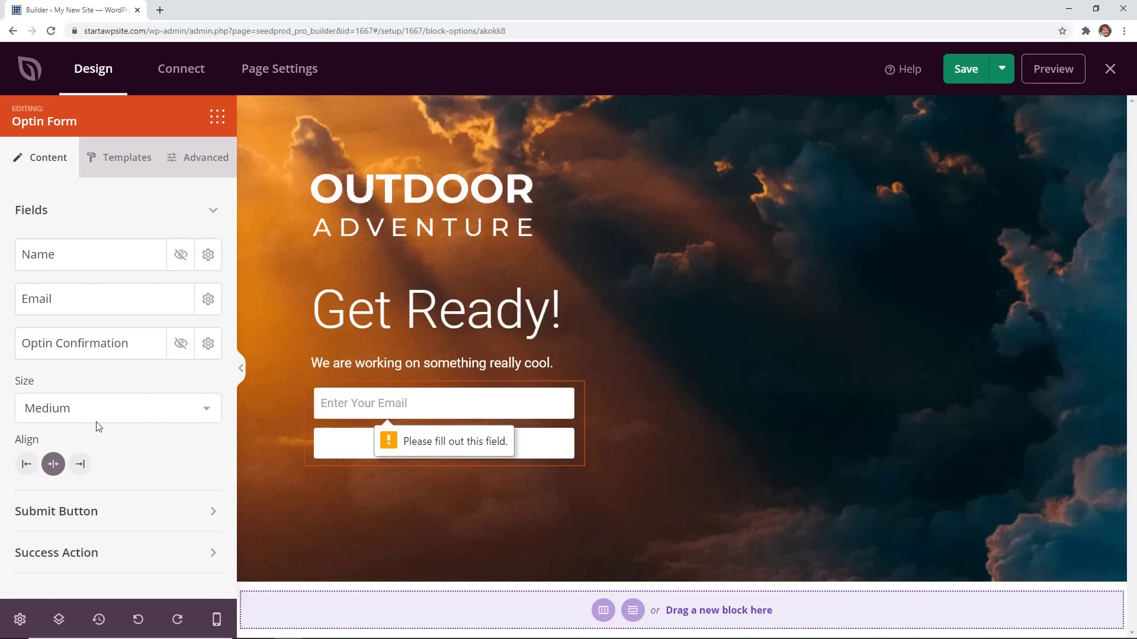
pyautogui.click(117, 511)
pyautogui.doubleClick(21, 427)
pyautogui.write("I'm Ready")
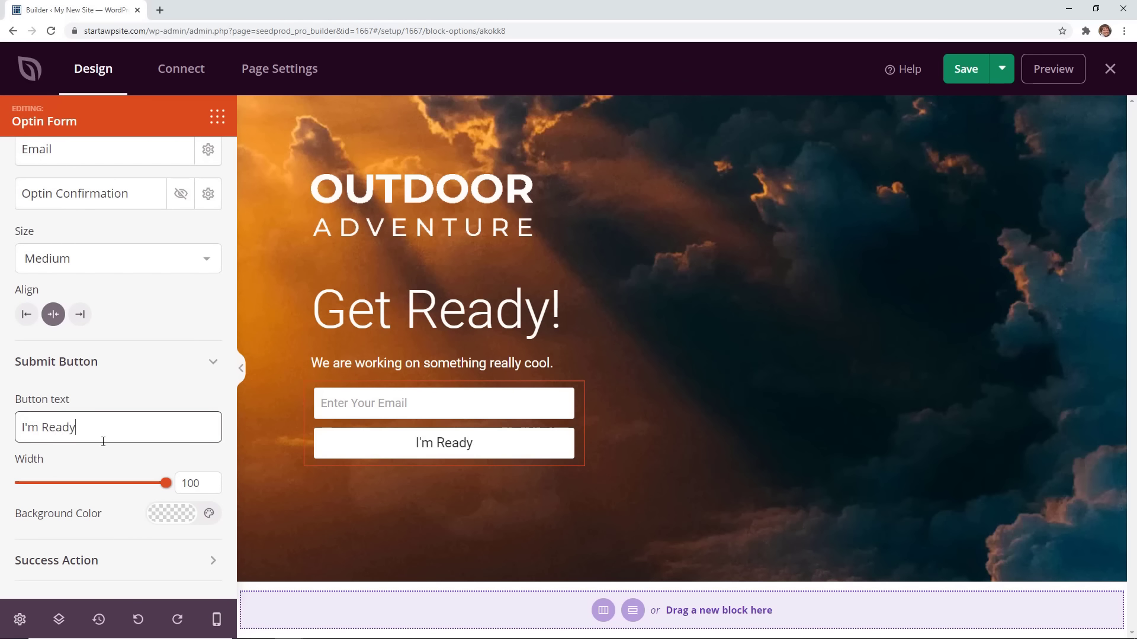
pyautogui.moveTo(166, 483)
pyautogui.mouseDown()
pyautogui.moveTo(112, 483)
pyautogui.moveTo(168, 481)
pyautogui.mouseUp()
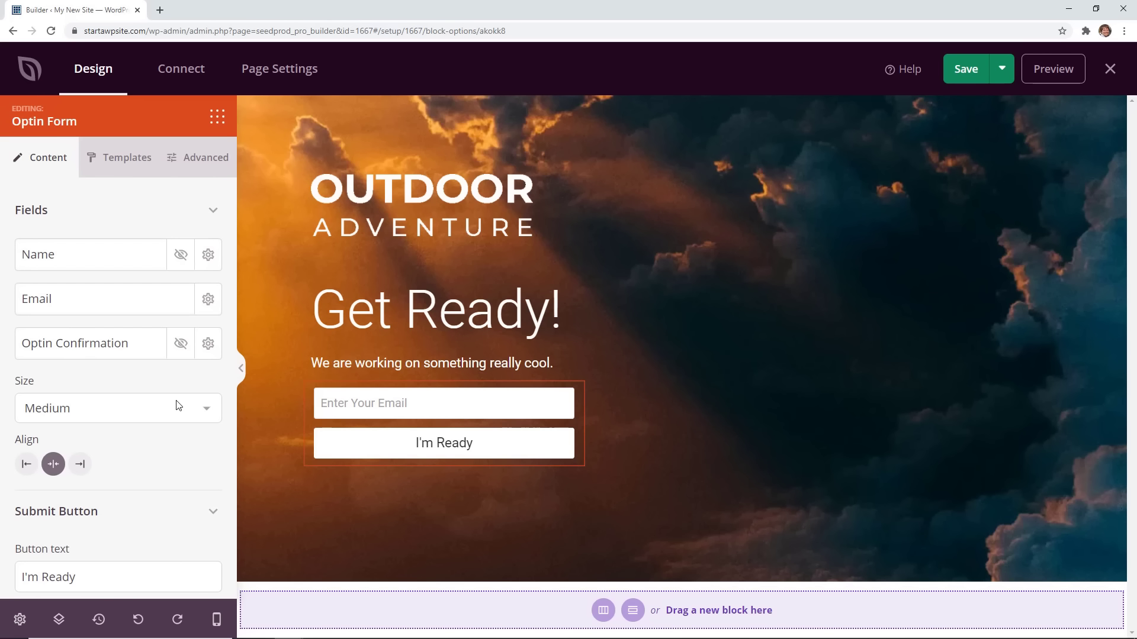
# Cycle the button background through red, yellow, blue, orange, green and white, then clear it.
pyautogui.click(356, 443)
pyautogui.click(172, 515)
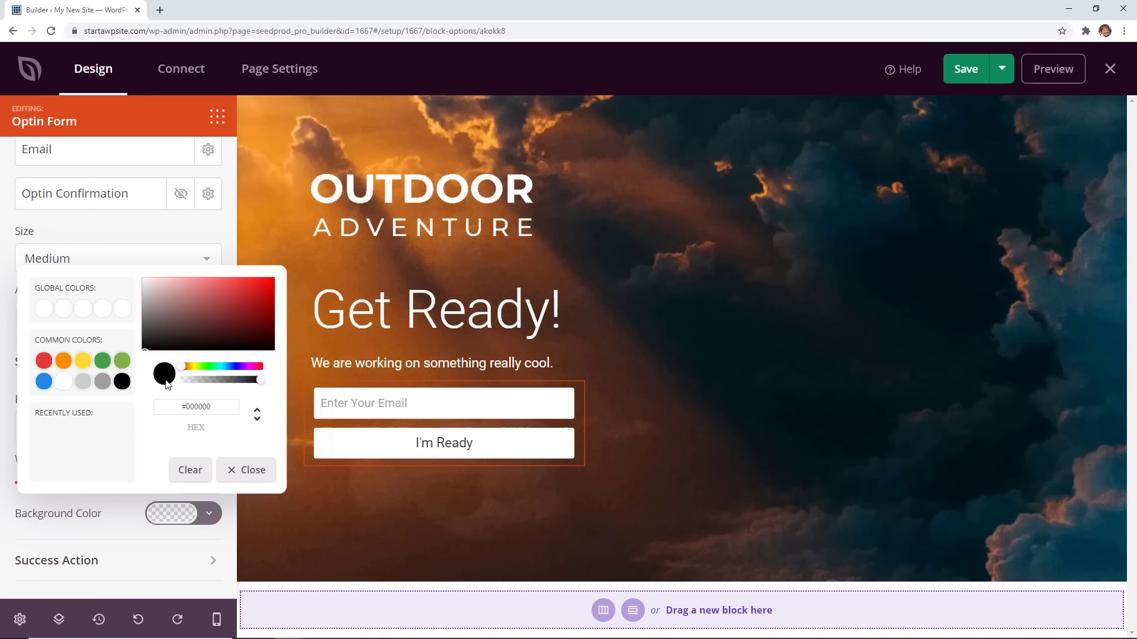
pyautogui.click(44, 361)
pyautogui.click(83, 362)
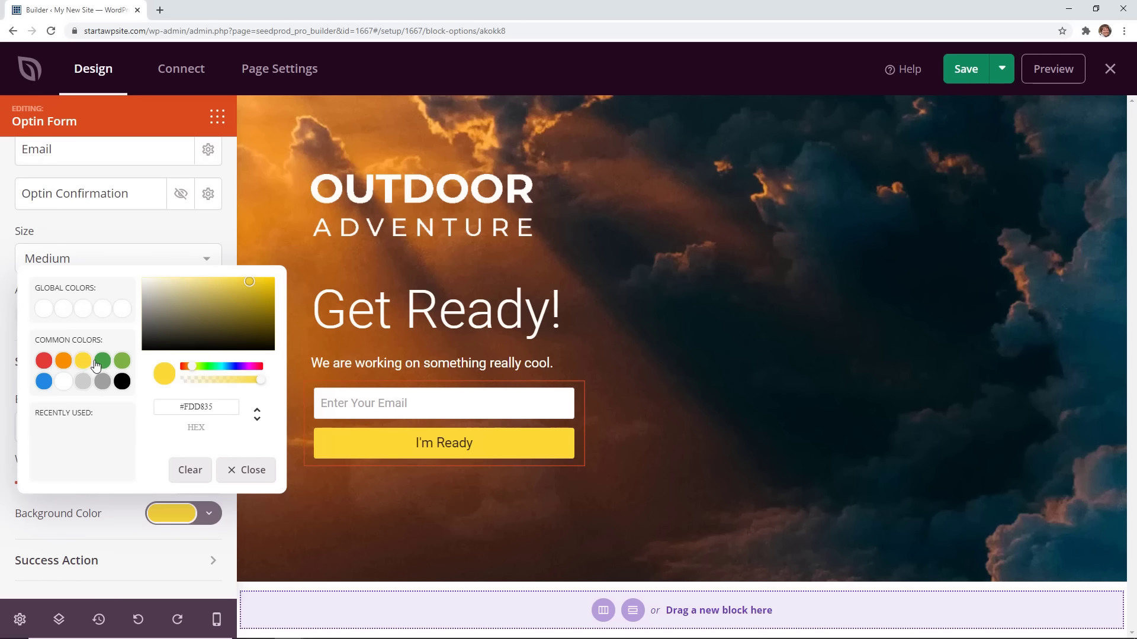
pyautogui.click(43, 382)
pyautogui.click(64, 360)
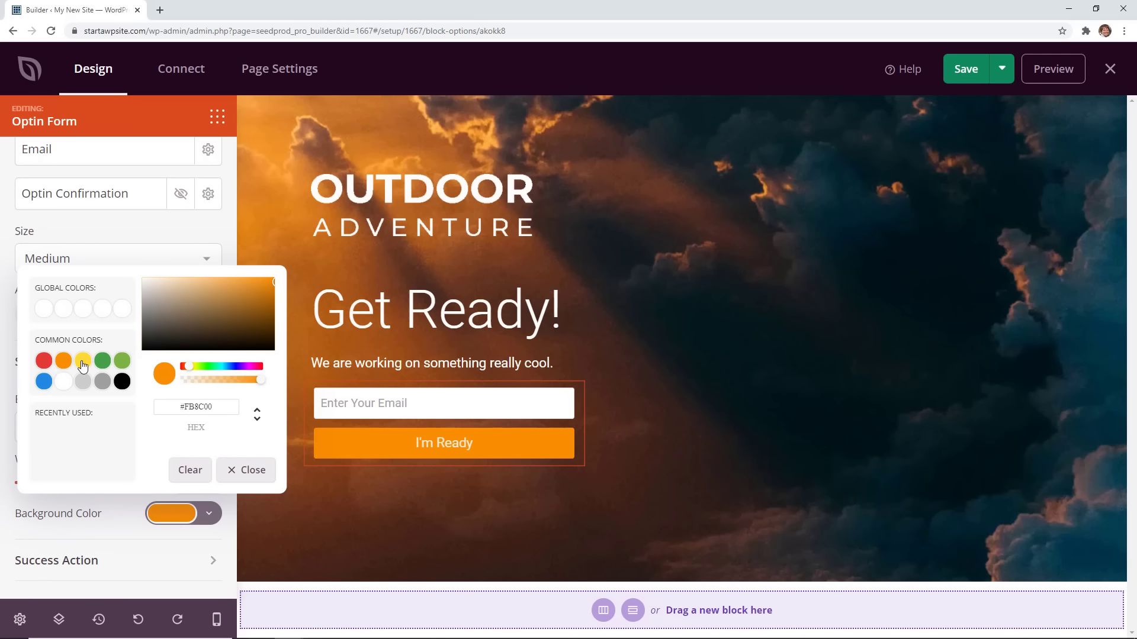
pyautogui.click(83, 360)
pyautogui.click(45, 363)
pyautogui.click(103, 362)
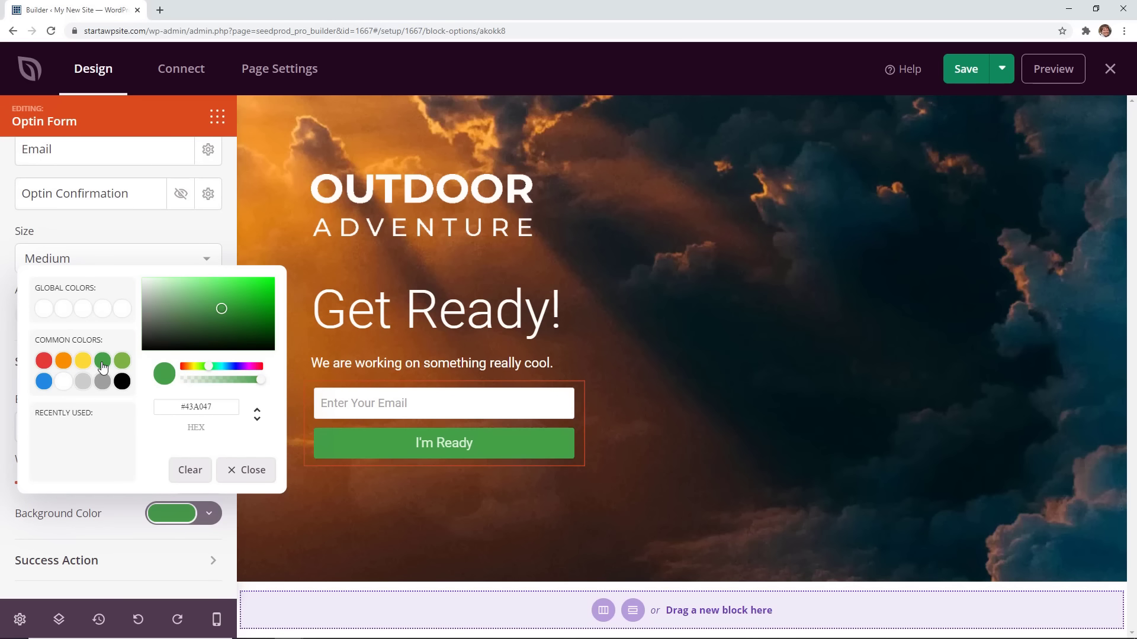
pyautogui.click(63, 381)
pyautogui.click(42, 362)
pyautogui.click(83, 362)
pyautogui.click(190, 470)
pyautogui.click(122, 525)
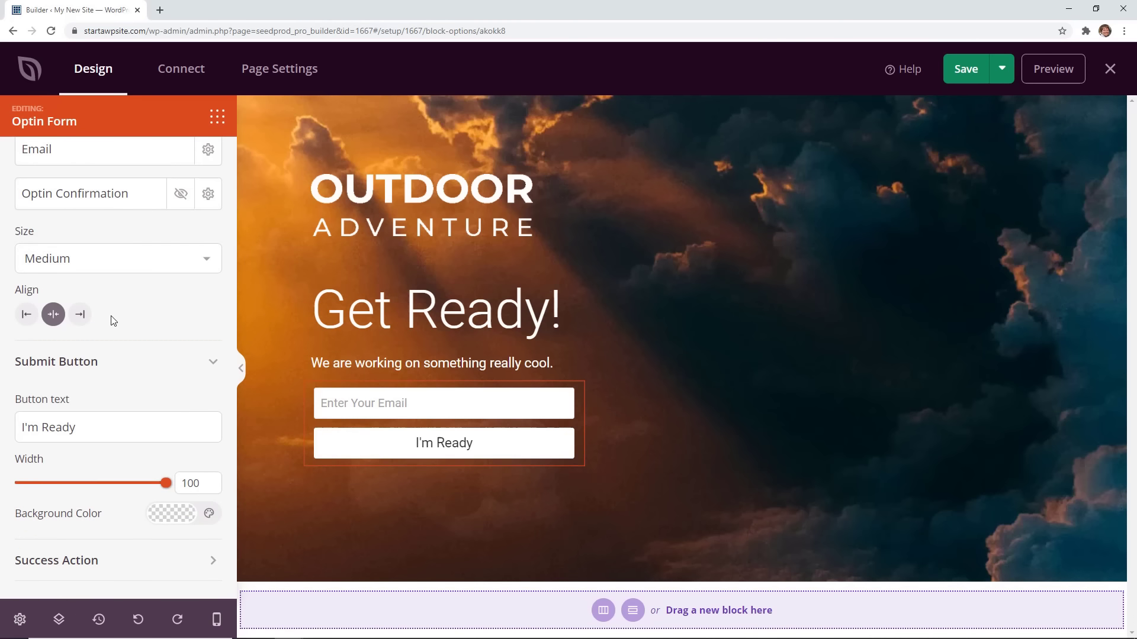
# Compare dark and grey input styles, then apply Wide Border Input Field to the email field.
pyautogui.scroll(3, 111, 317)
pyautogui.click(114, 160)
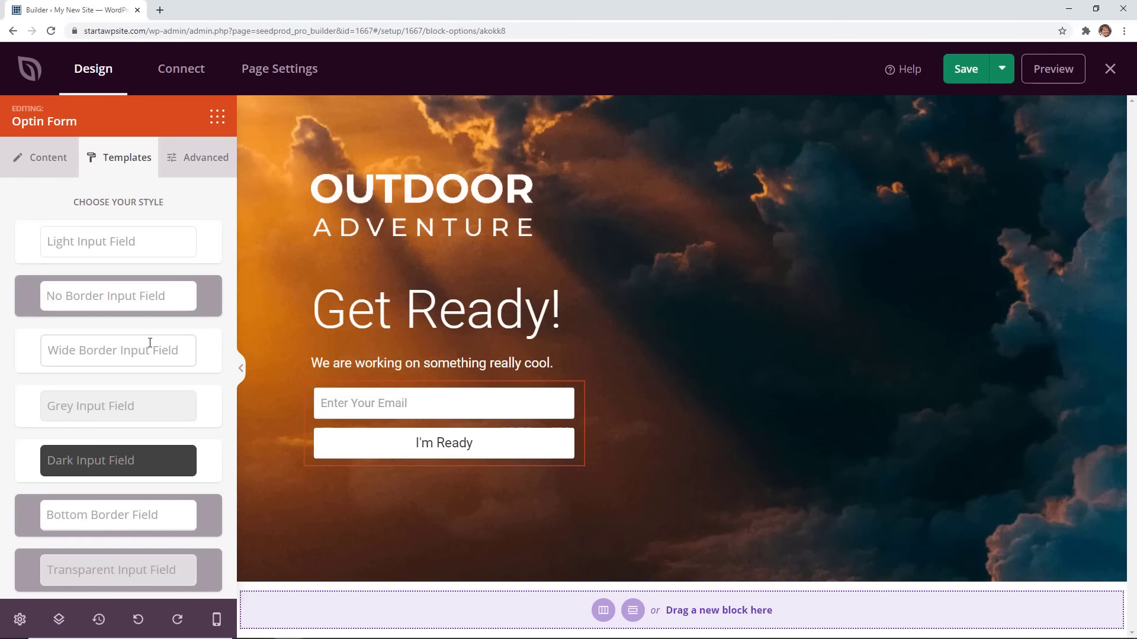
pyautogui.click(118, 462)
pyautogui.click(126, 410)
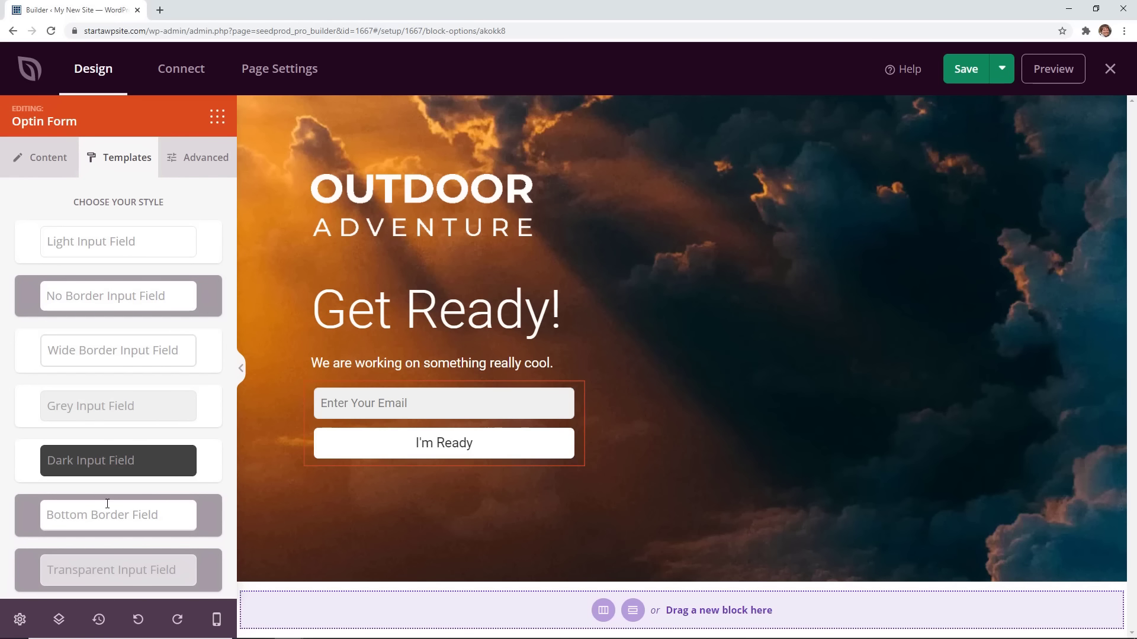
pyautogui.click(121, 463)
pyautogui.click(127, 406)
pyautogui.click(129, 356)
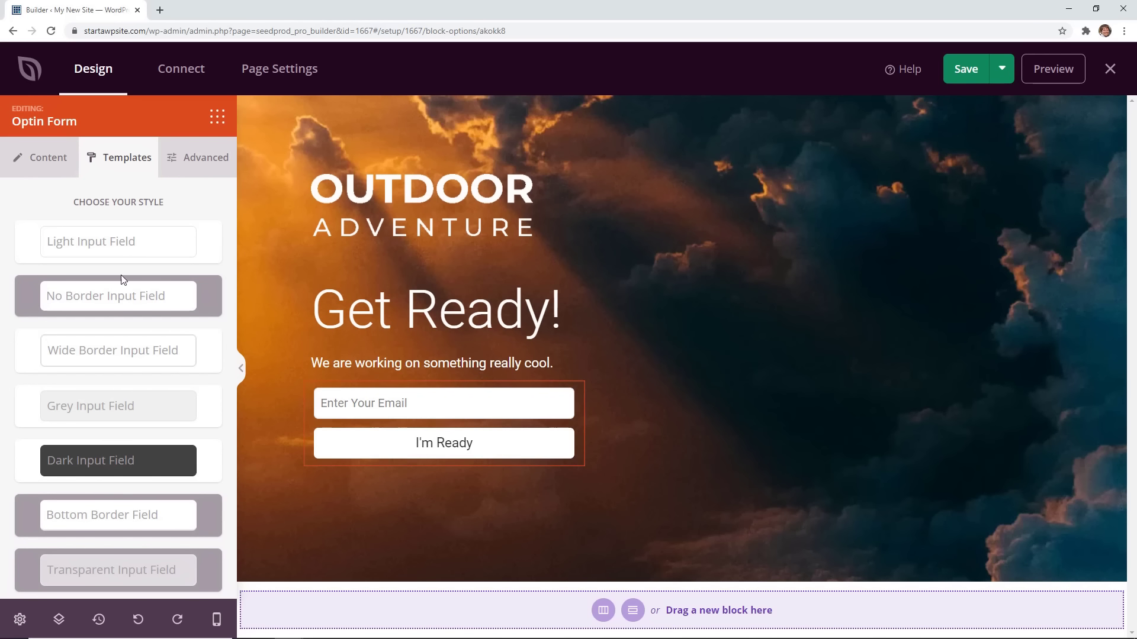
pyautogui.click(217, 116)
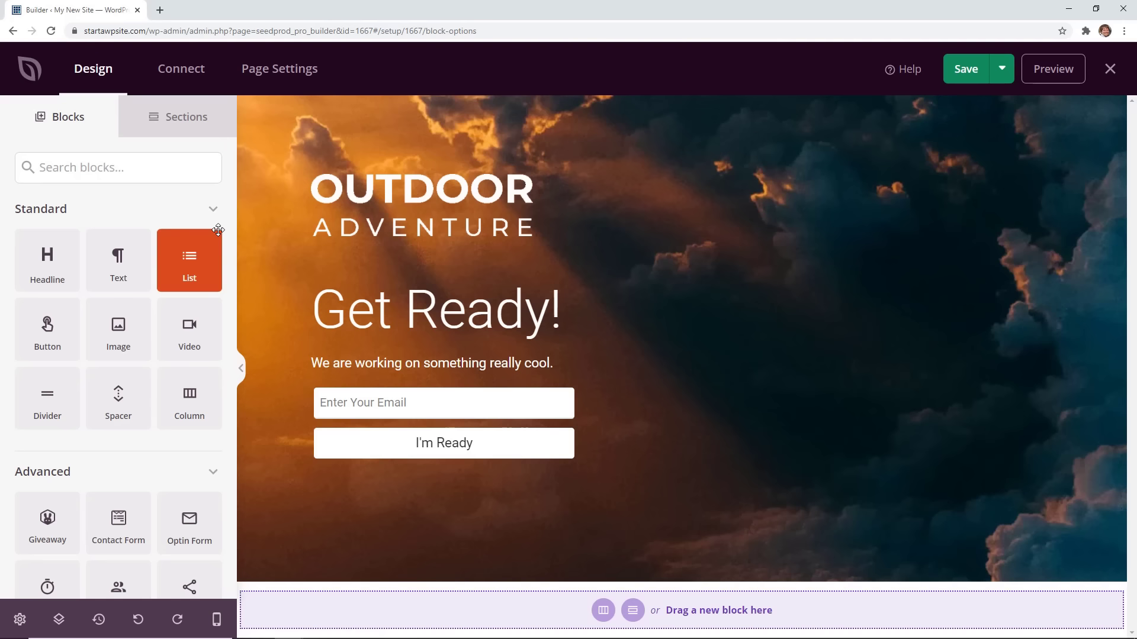
# Add a Countdown below Get Ready! with its end date set to 2021-02-12.
pyautogui.scroll(-5, 187, 326)
pyautogui.moveTo(52, 254); pyautogui.dragTo(440, 368)
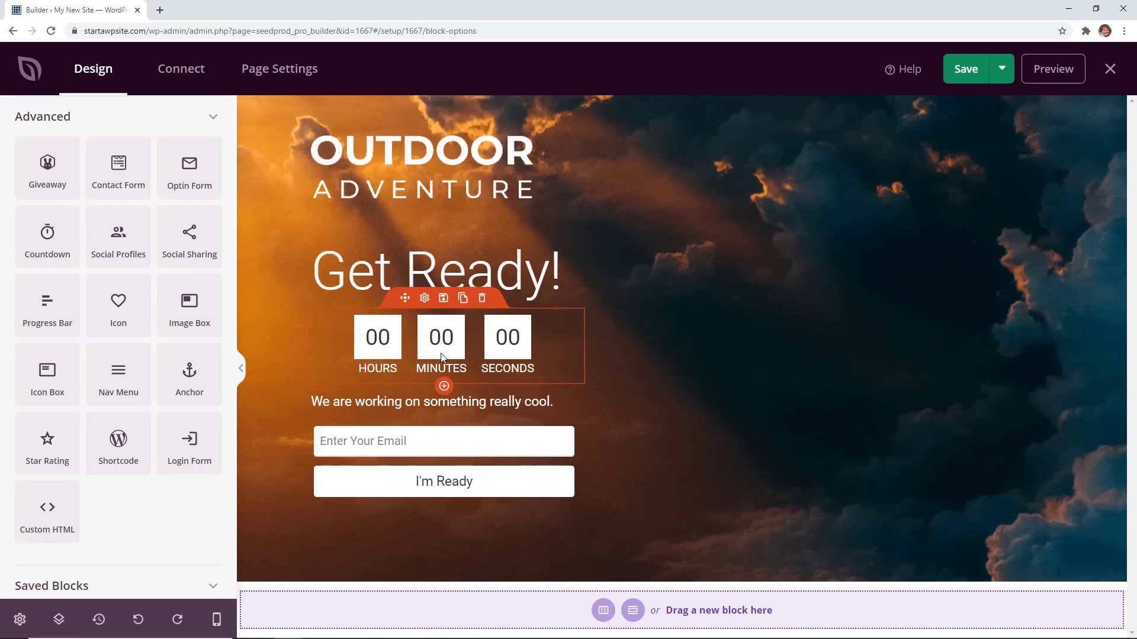
pyautogui.click(445, 356)
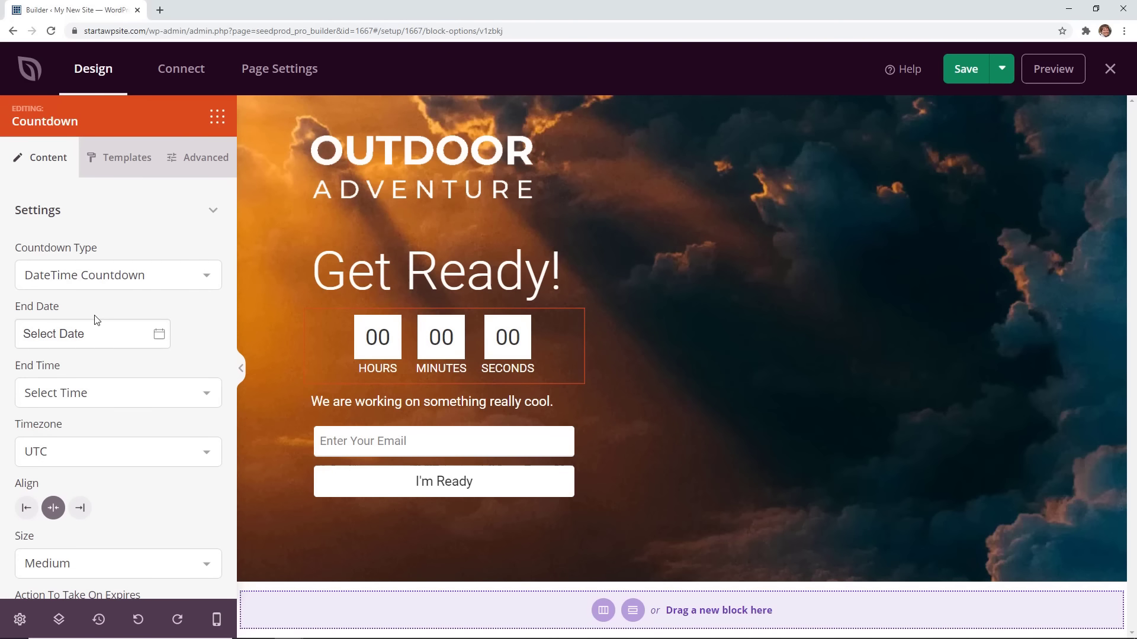
pyautogui.click(87, 335)
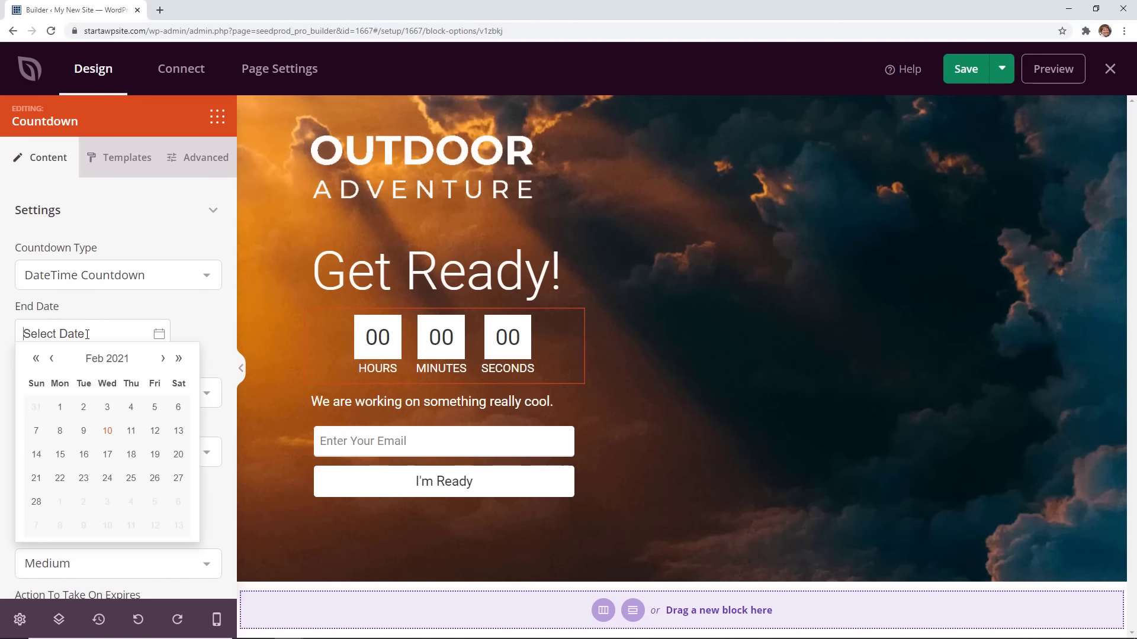
pyautogui.click(155, 435)
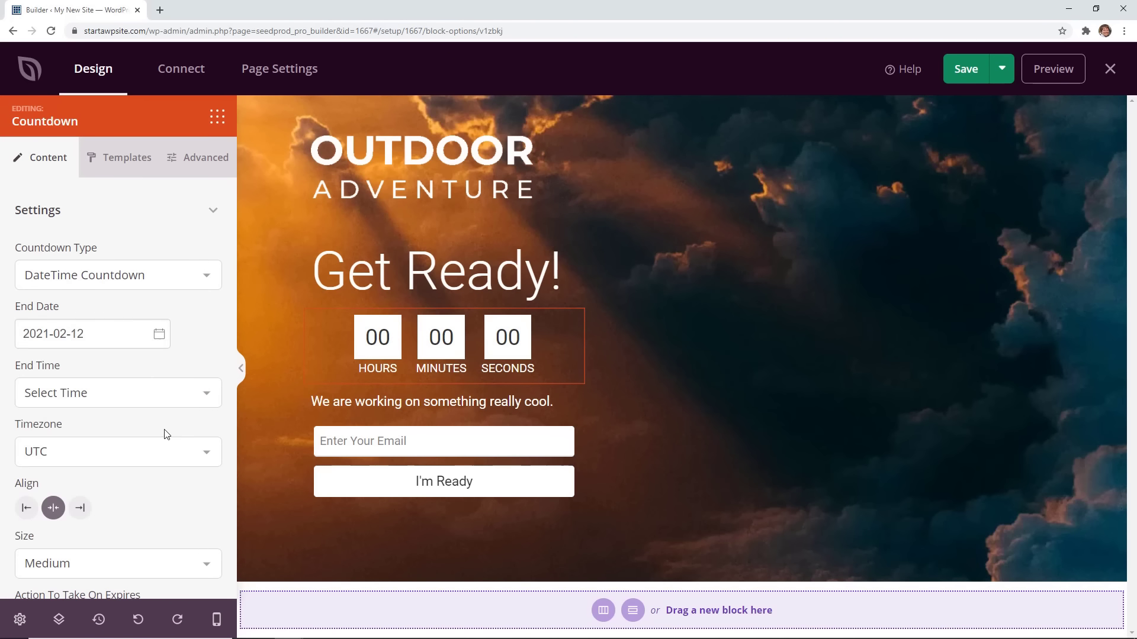
# Select the OUTDOOR ADVENTURE logo and align it to the centre.
pyautogui.click(503, 178)
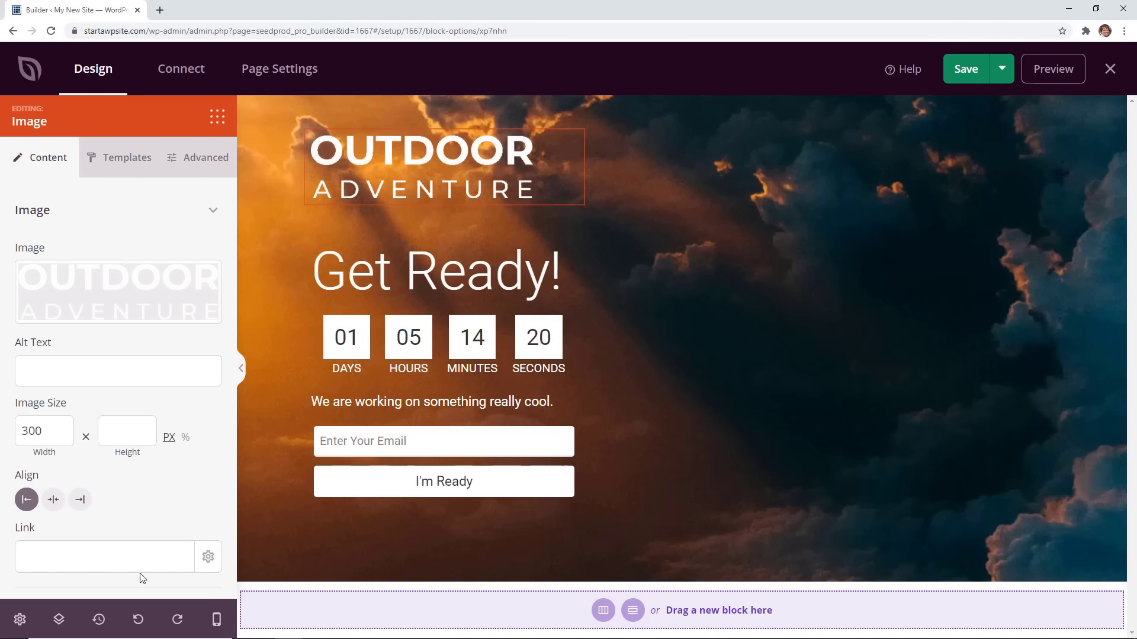
pyautogui.click(52, 501)
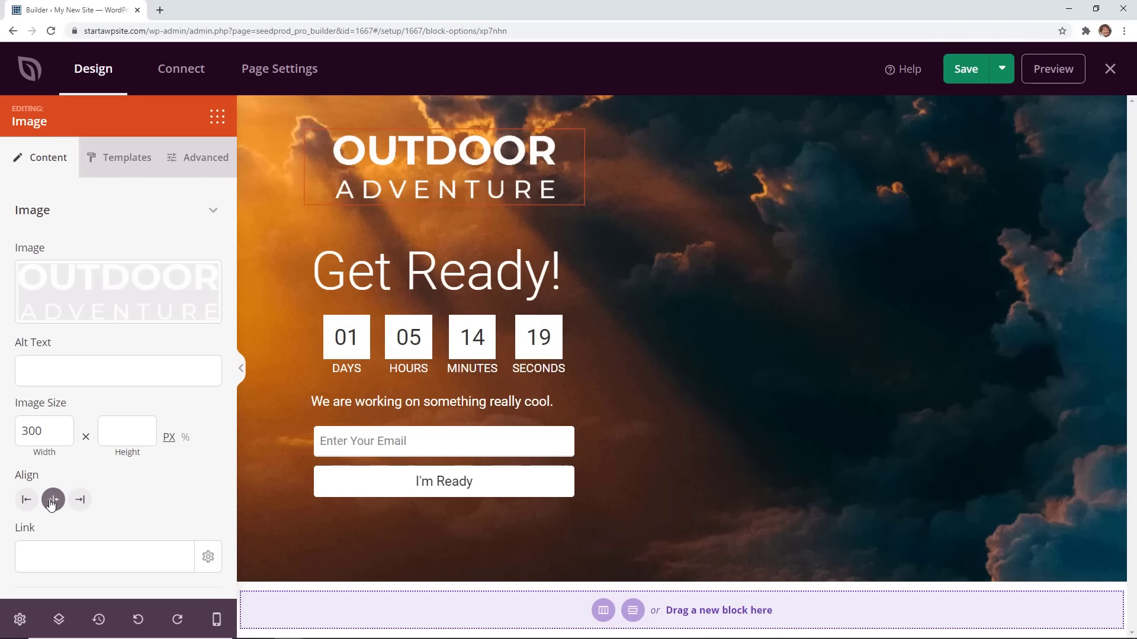
pyautogui.click(139, 620)
# In mobile preview, set the countdown size to Small so all four units fit on one row.
pyautogui.click(174, 628)
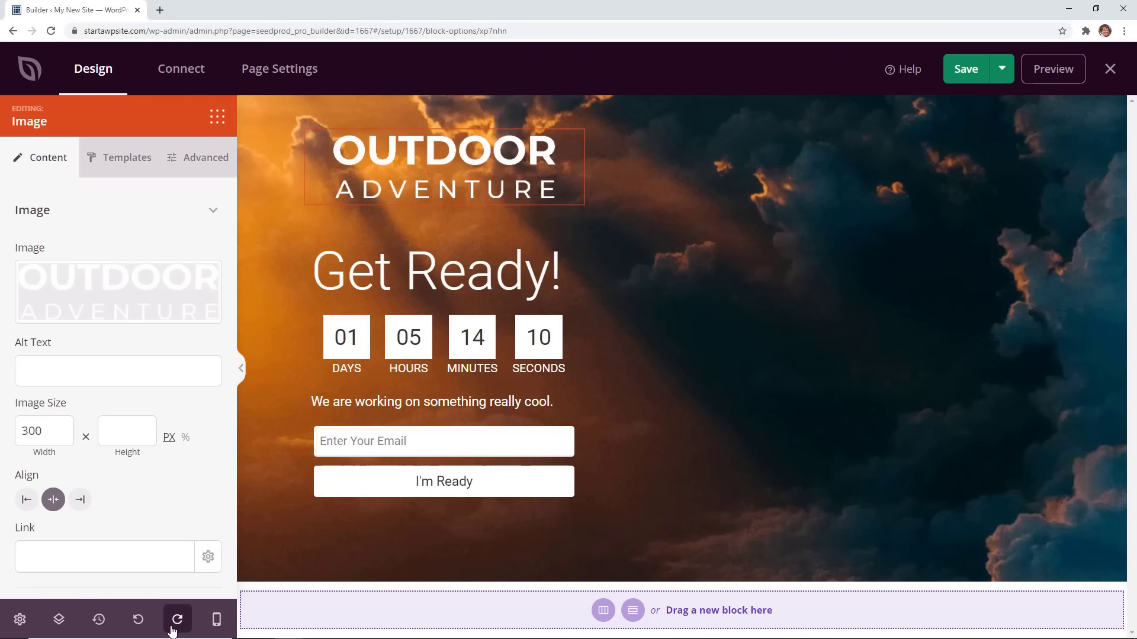
pyautogui.click(222, 627)
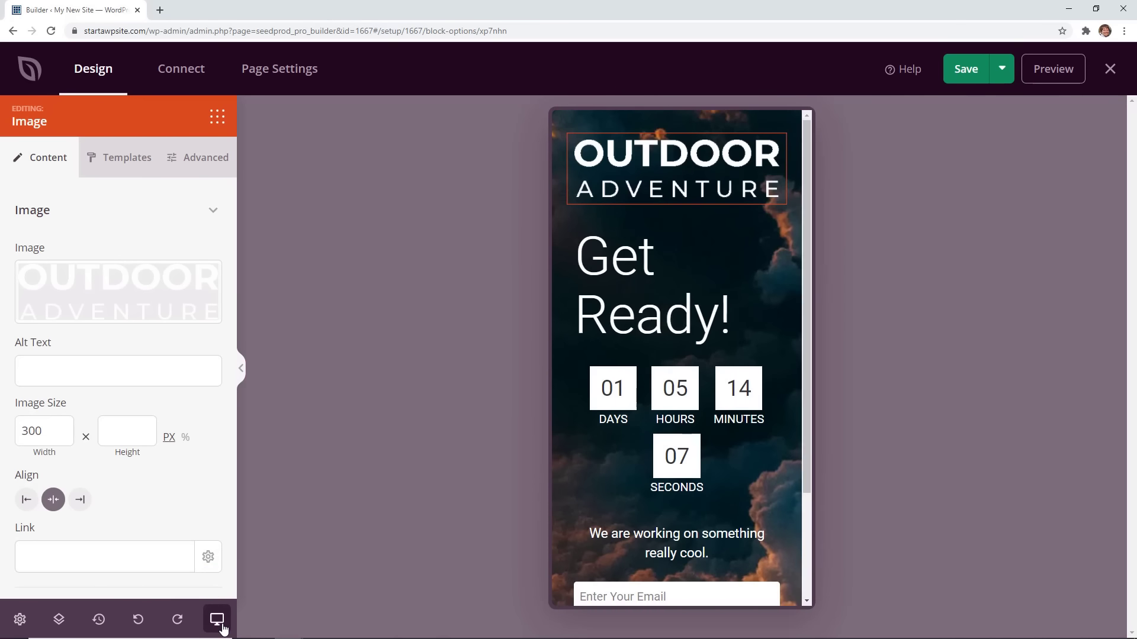
pyautogui.scroll(-3, 631, 492)
pyautogui.scroll(3, 633, 498)
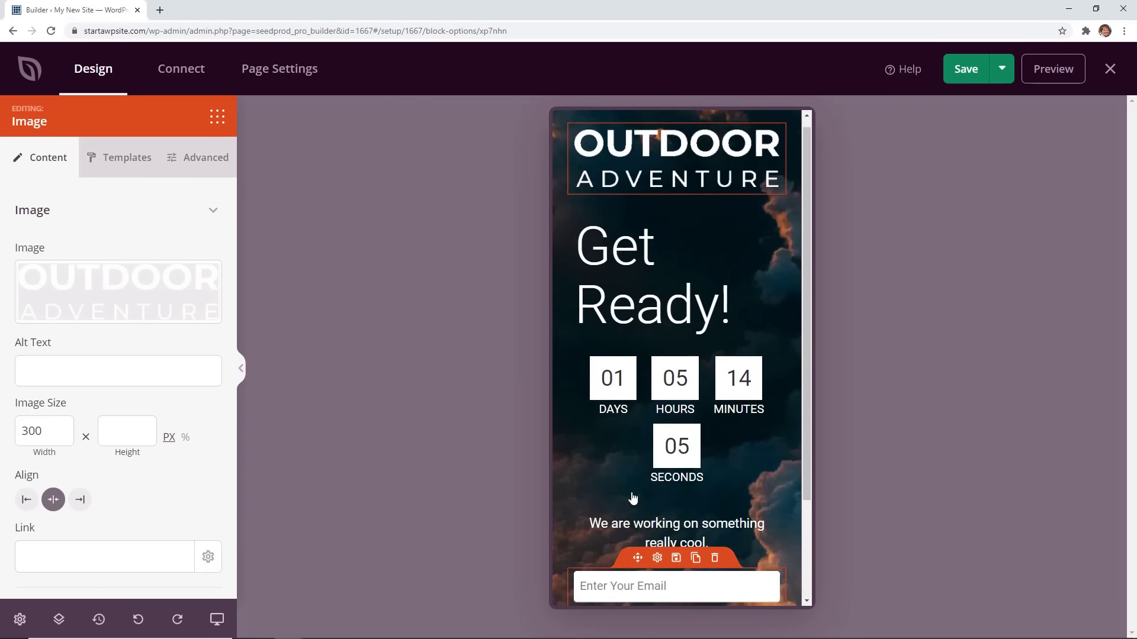
pyautogui.click(632, 453)
pyautogui.scroll(-2, 107, 444)
pyautogui.click(83, 445)
pyautogui.click(67, 476)
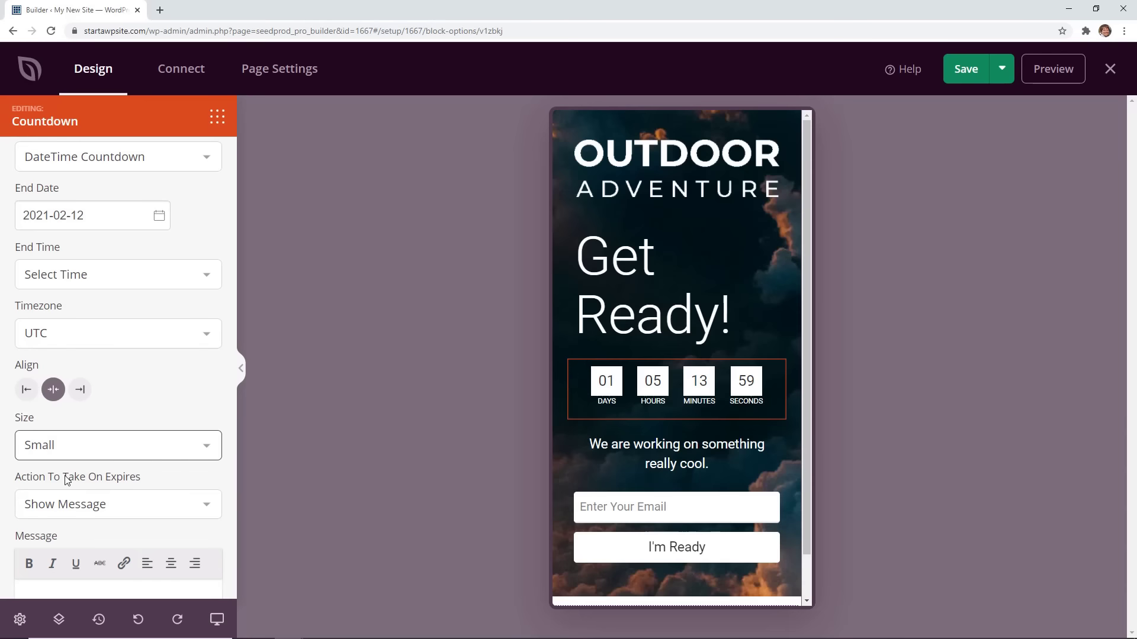
pyautogui.click(19, 618)
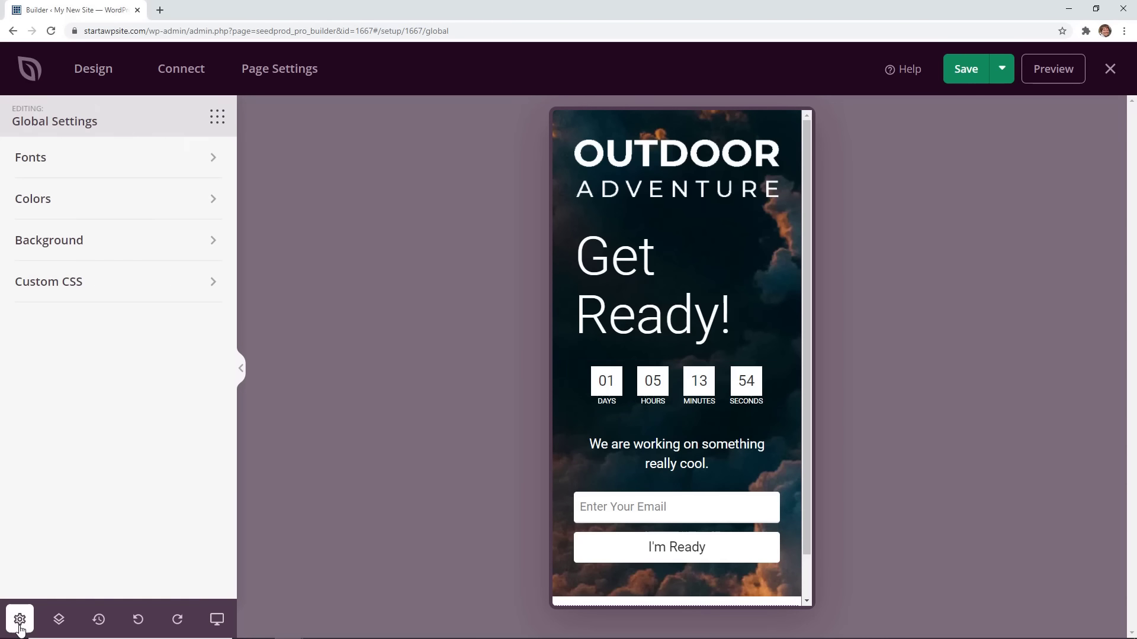
# Save and publish the Outdoor Adventure coming soon page, then exit the builder to SeedProd Pages.
pyautogui.click(116, 157)
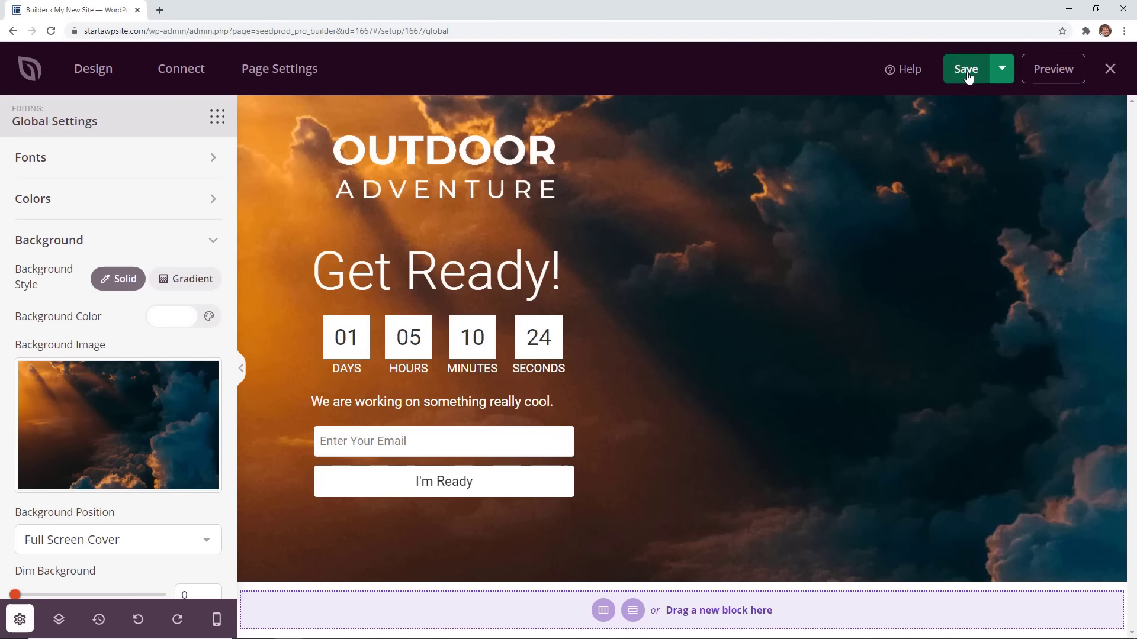
pyautogui.click(967, 71)
pyautogui.click(1008, 76)
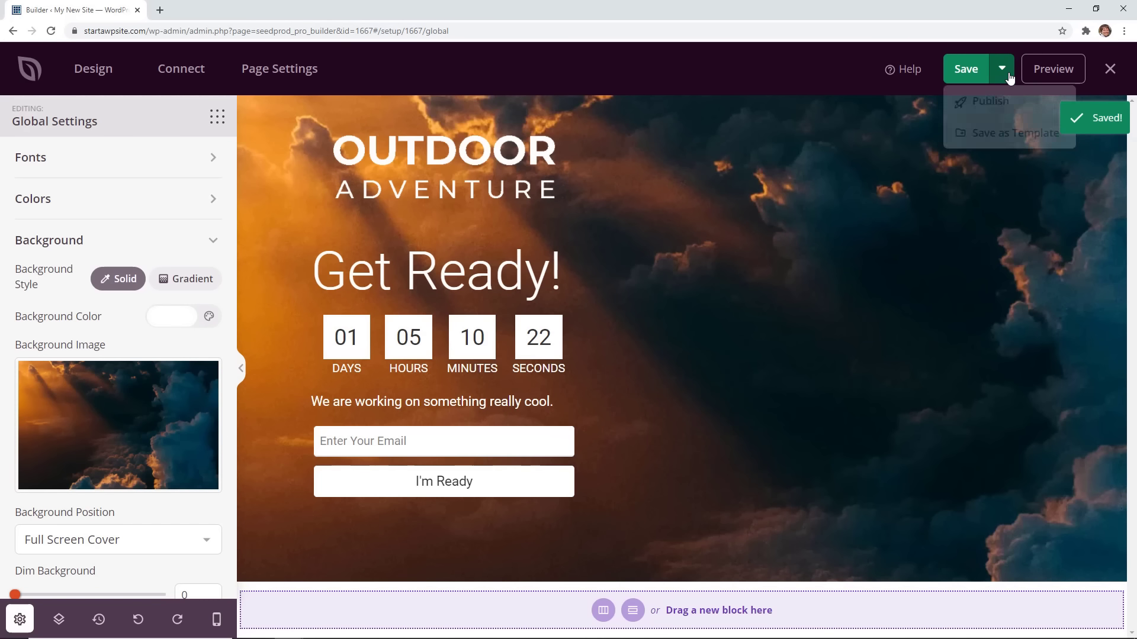
pyautogui.click(990, 100)
pyautogui.click(627, 424)
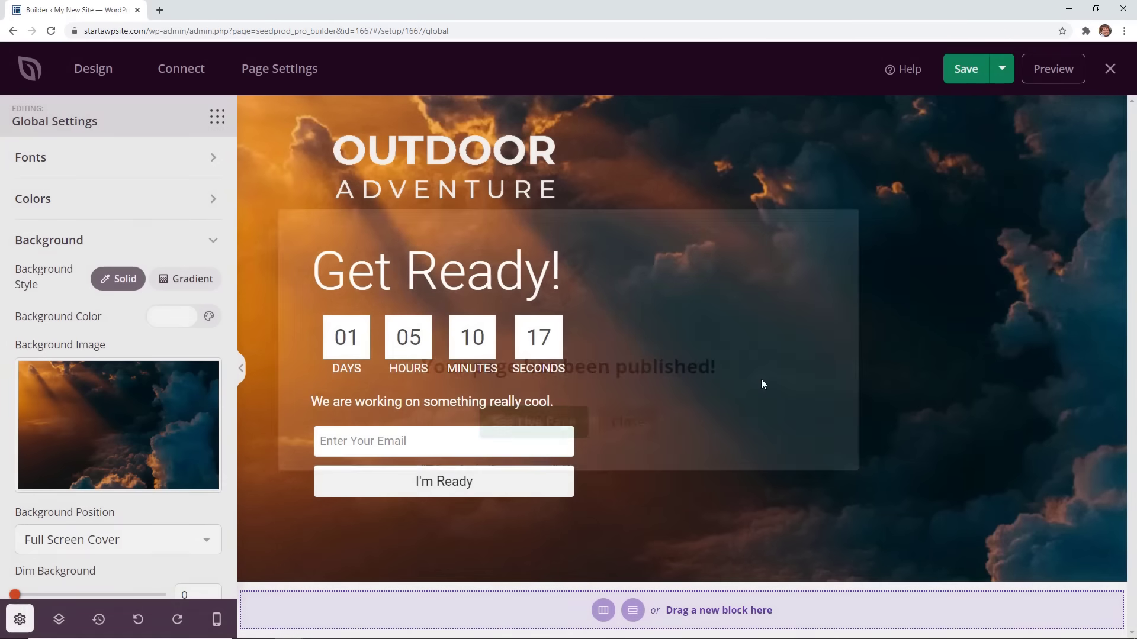
pyautogui.click(1110, 69)
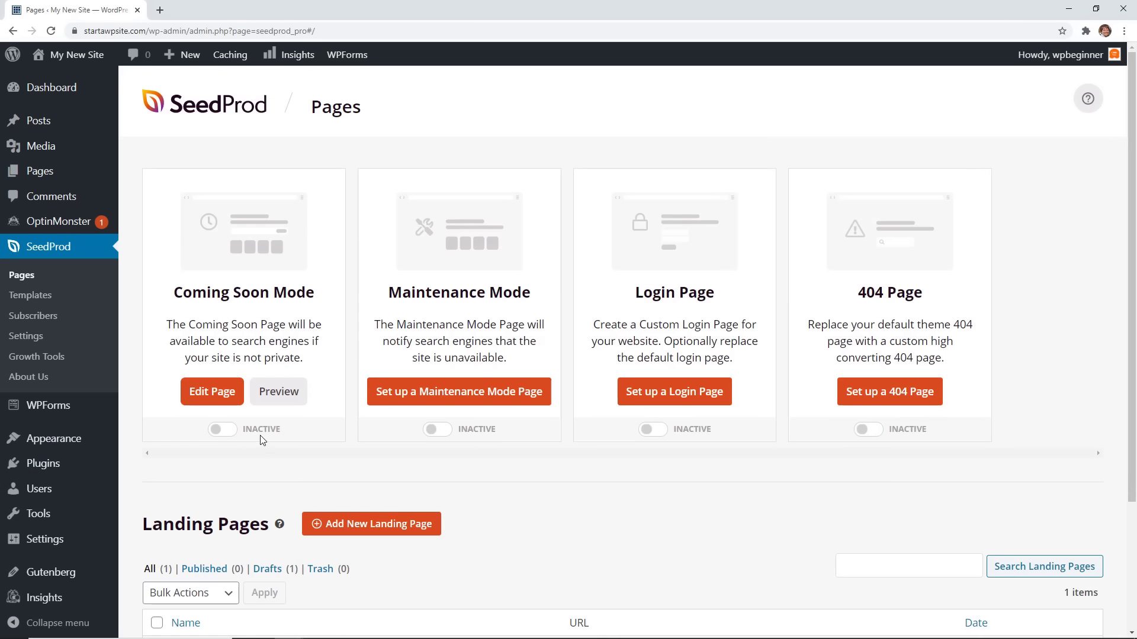
# Switch SeedProd's Coming Soon Mode from Inactive to Active.
pyautogui.click(227, 430)
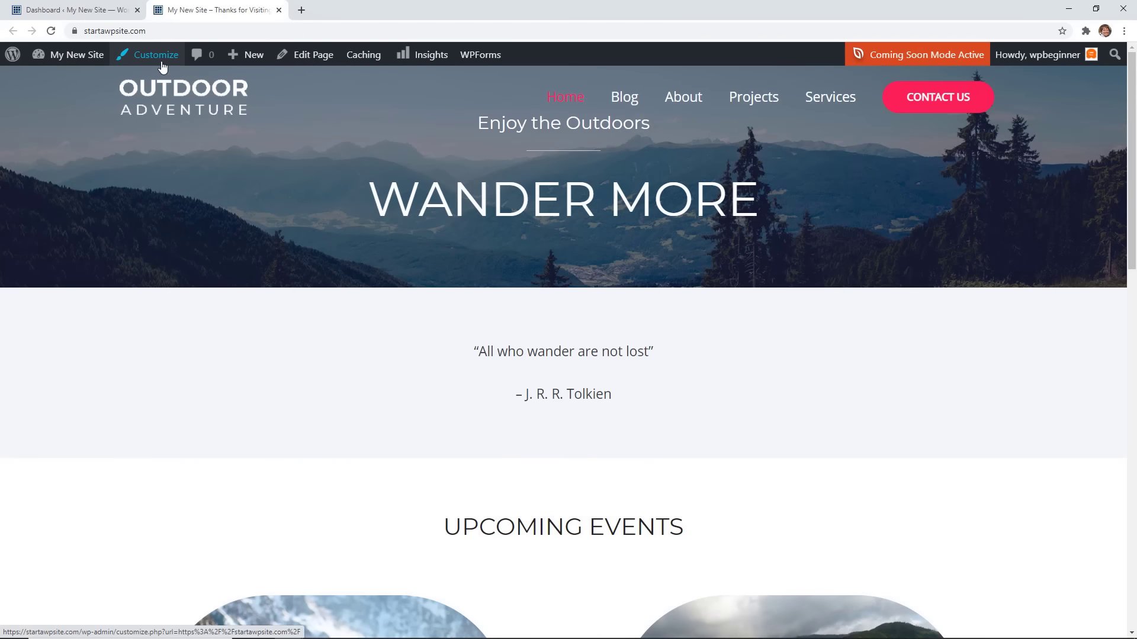
# Check the Customizer's logo picker for the suggested 180 × 60 logo size, then start a new browser tab.
pyautogui.click(159, 60)
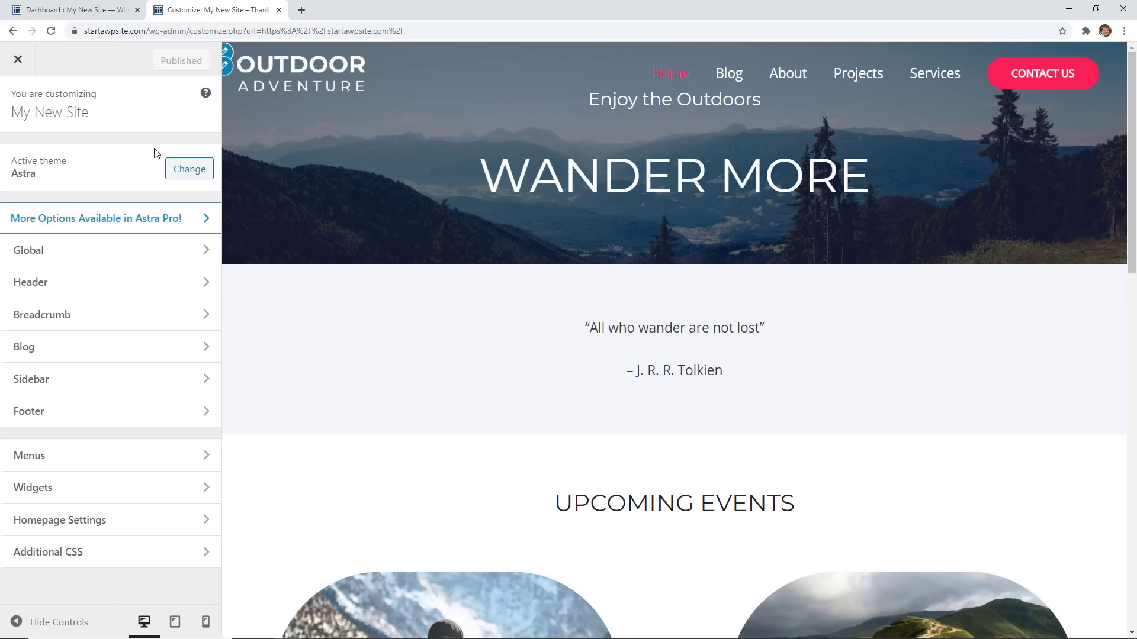
pyautogui.click(228, 64)
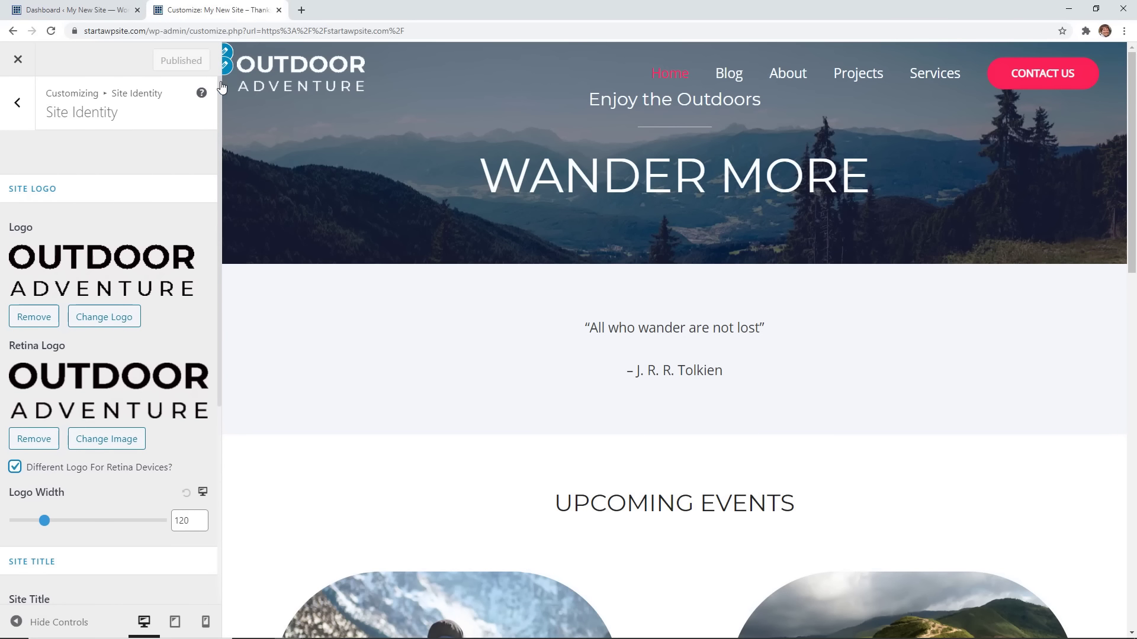
pyautogui.click(103, 268)
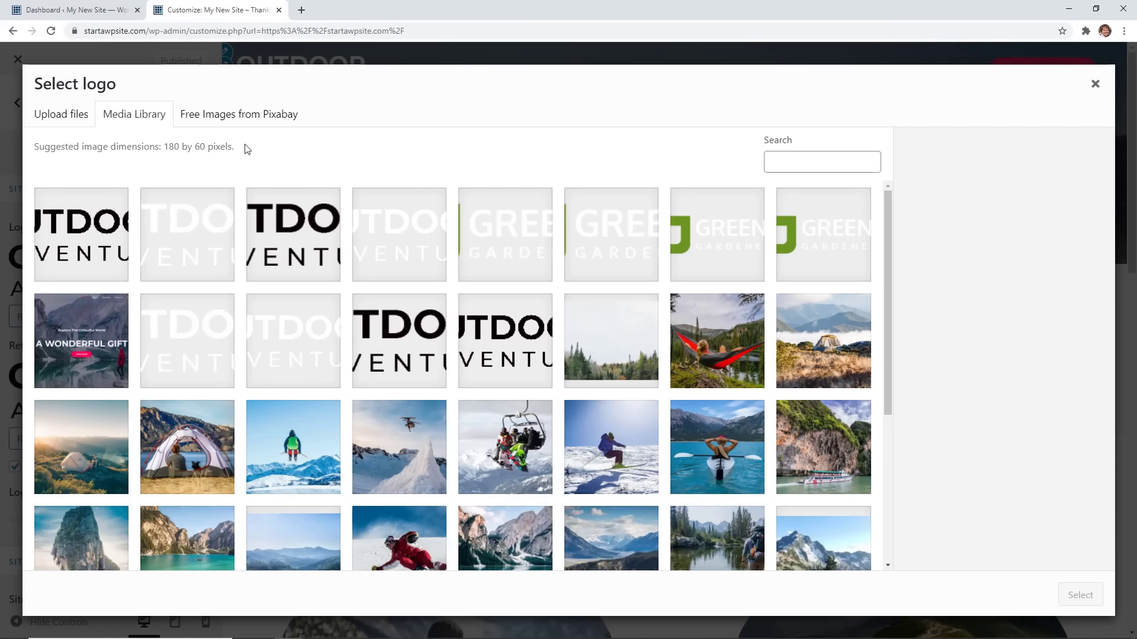
pyautogui.click(1096, 85)
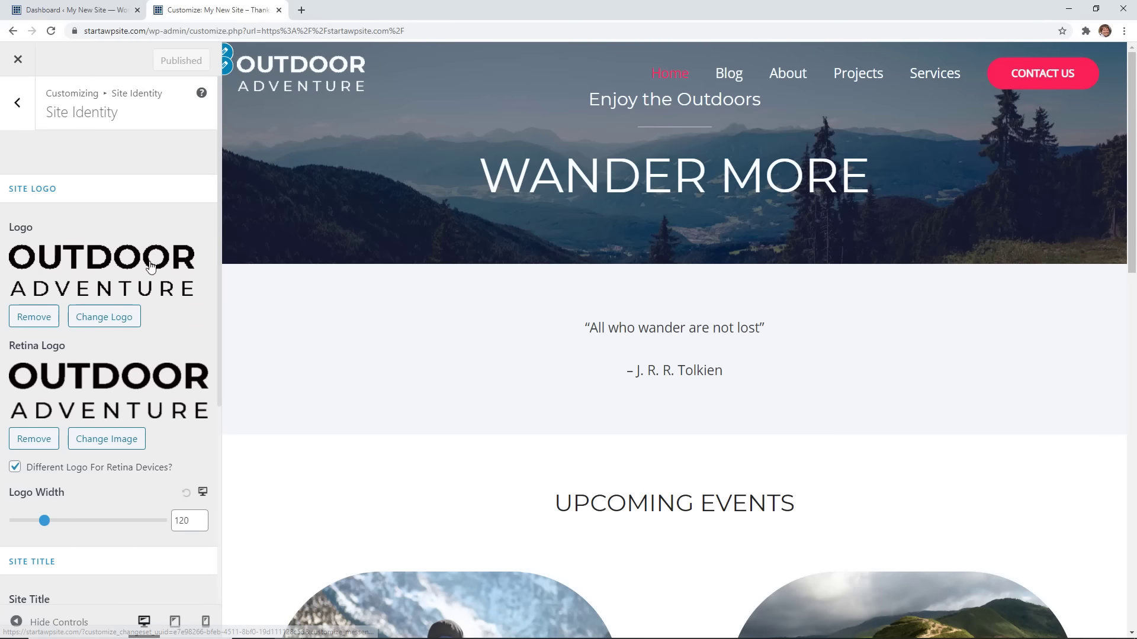
pyautogui.click(301, 10)
# Go to canva.com and create a blank custom-size design of 180 × 60 px.
pyautogui.write('canva.com')
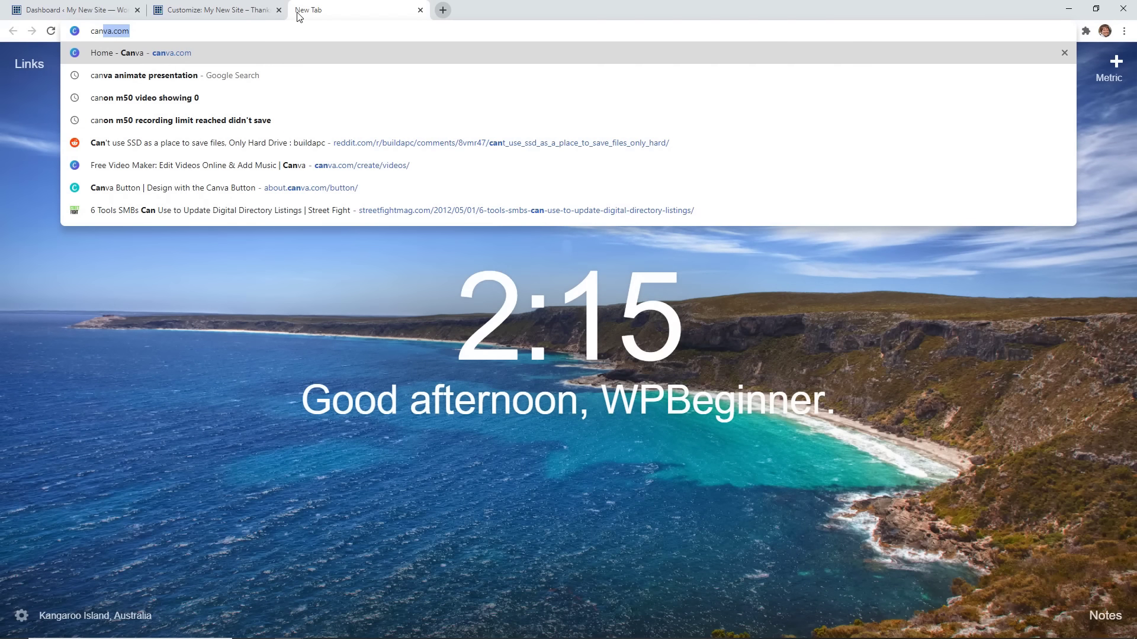
pyautogui.press('Return')
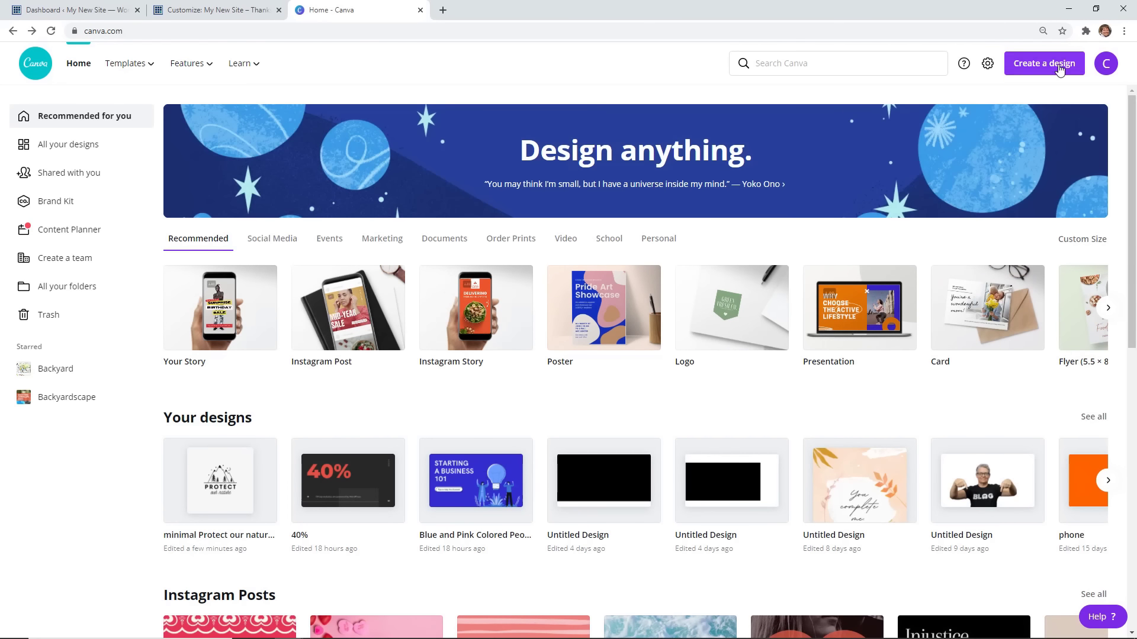
pyautogui.click(1046, 70)
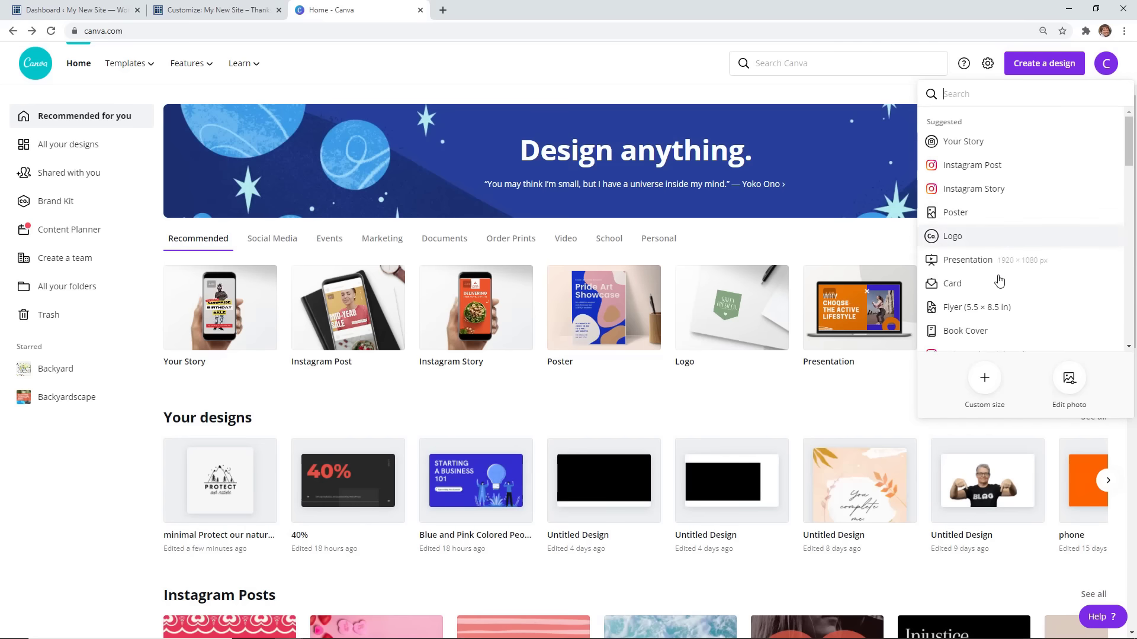
pyautogui.click(992, 395)
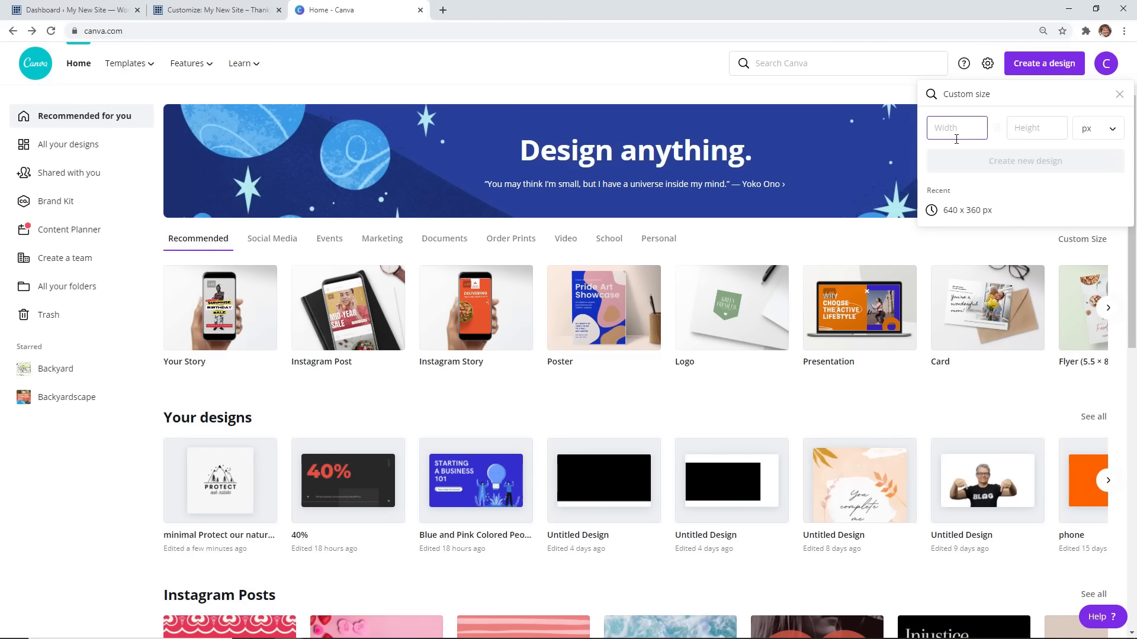
pyautogui.write('180')
pyautogui.click(1021, 130)
pyautogui.write('60')
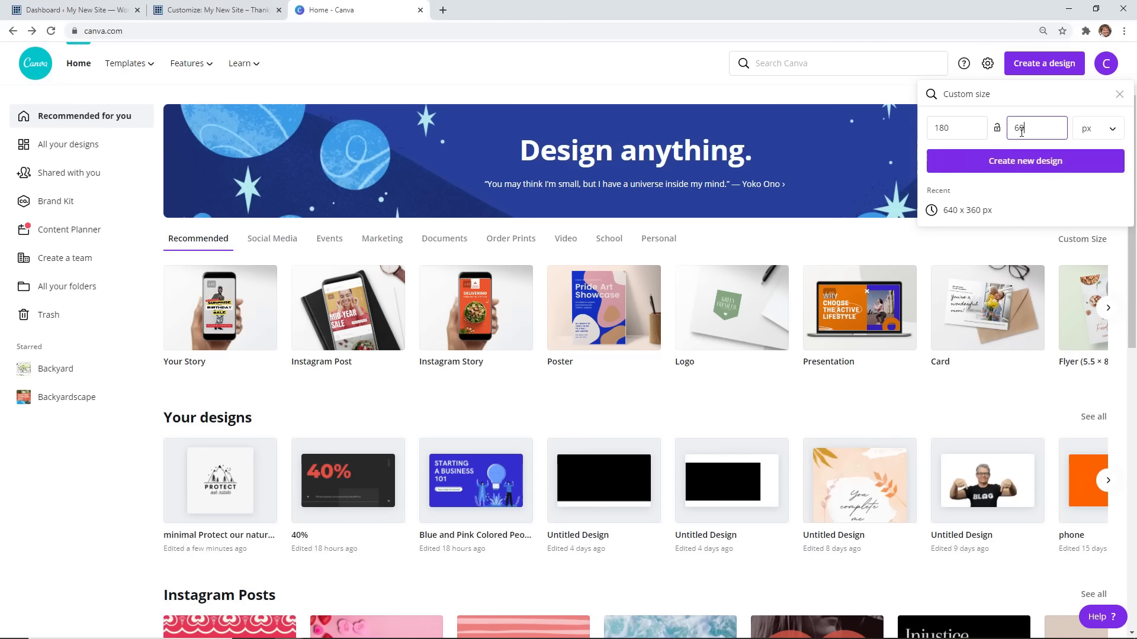
pyautogui.click(1009, 161)
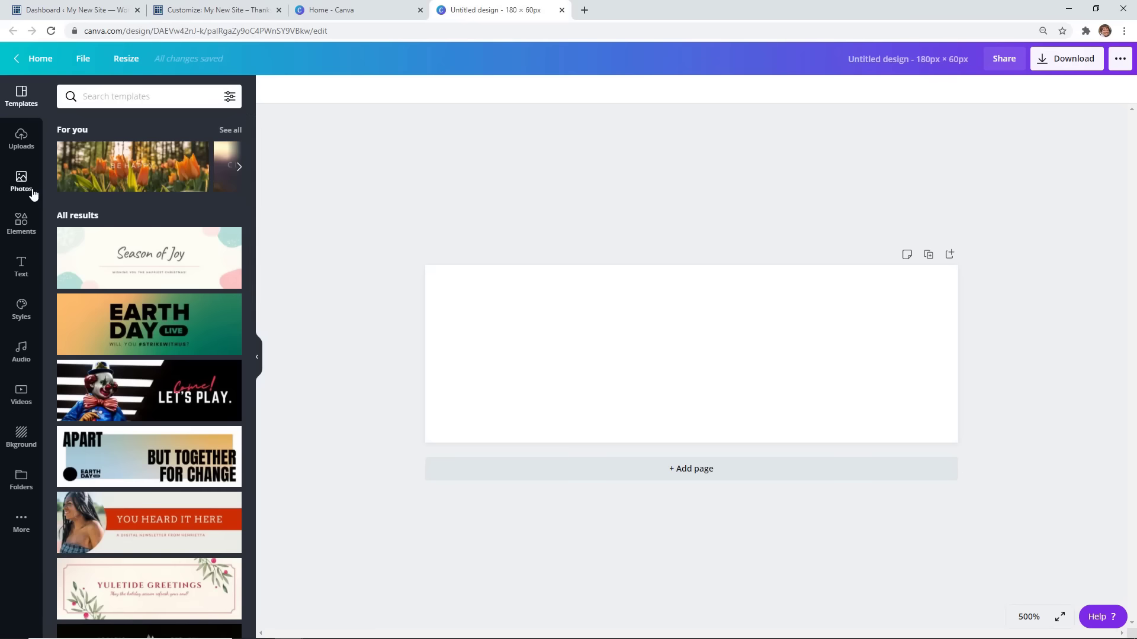
# Search Canva elements for 'mountain', filter to Free, and add the outline mountains graphic.
pyautogui.click(20, 231)
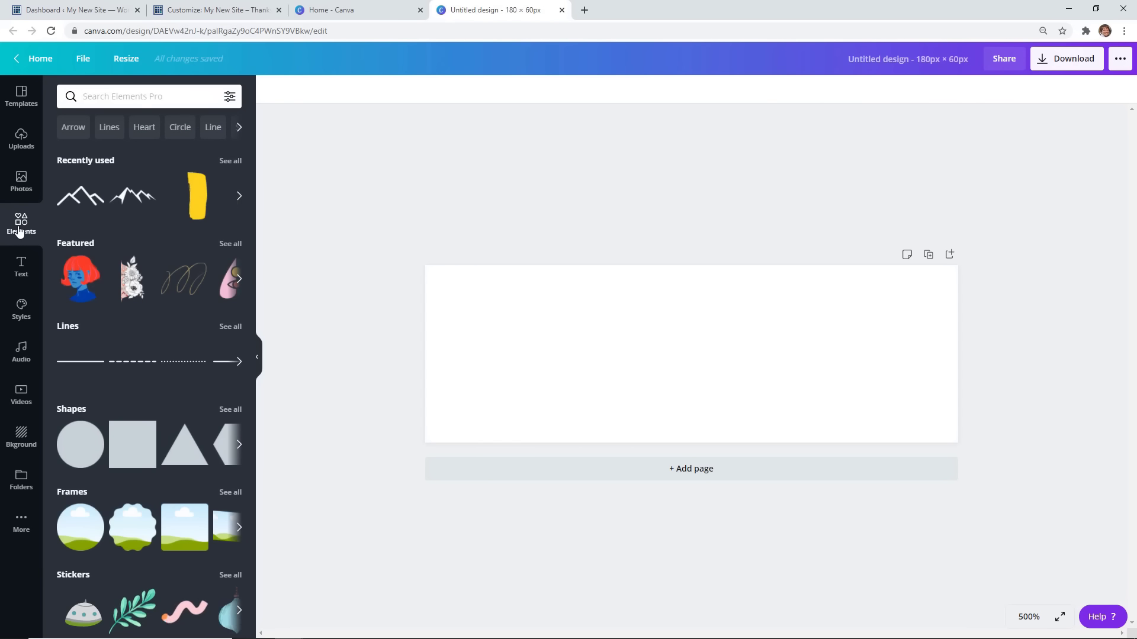
pyautogui.click(90, 99)
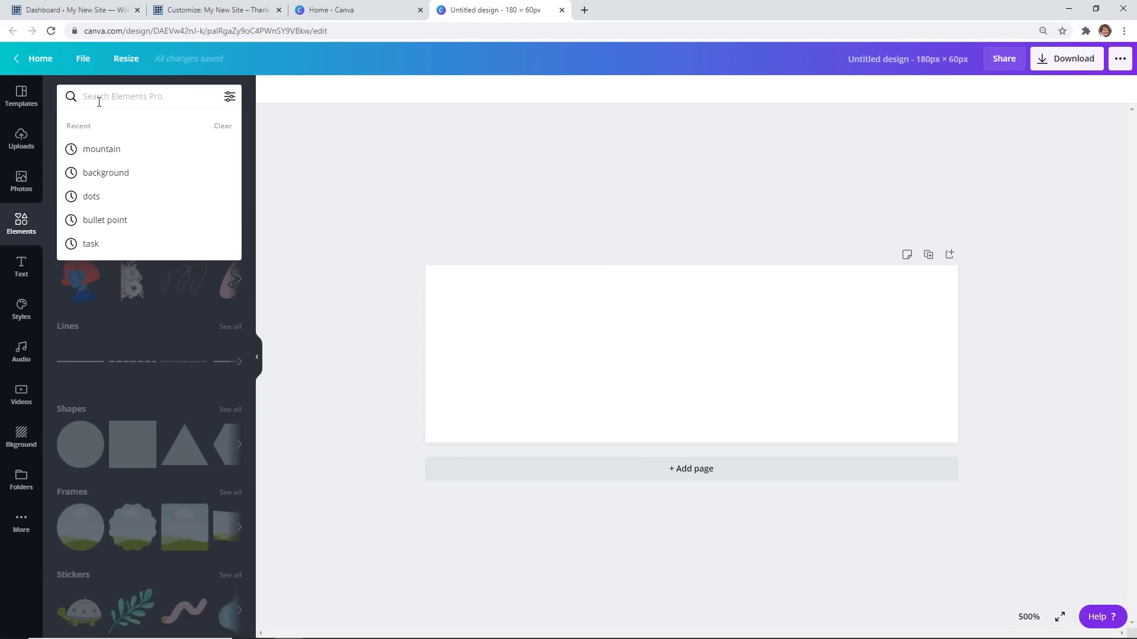
pyautogui.write('mountain')
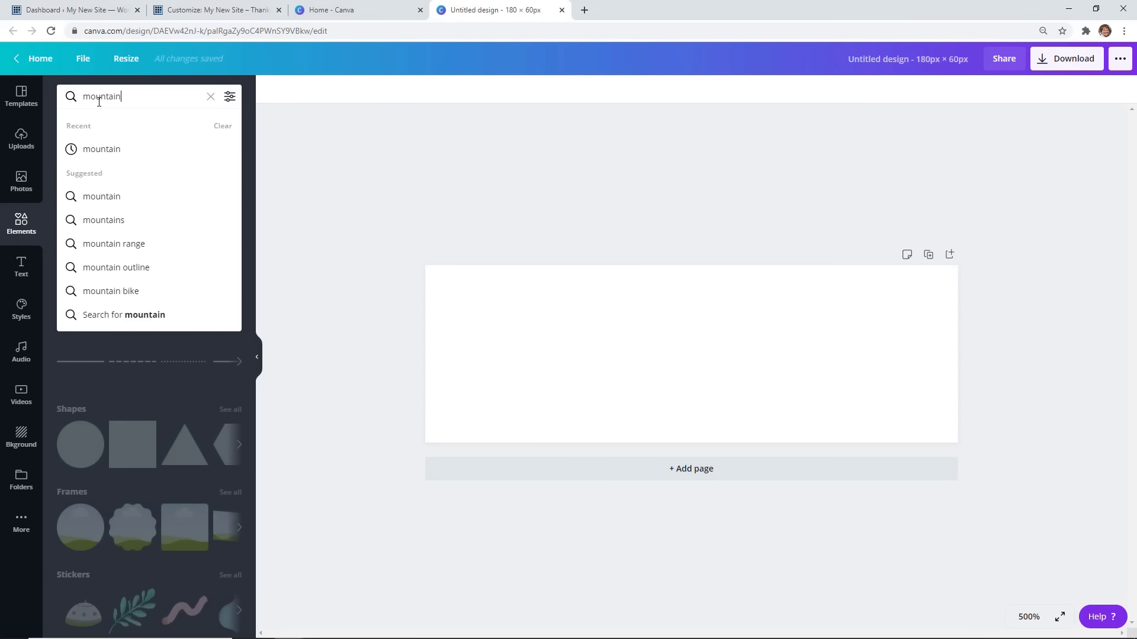
pyautogui.press('Return')
pyautogui.scroll(-5, 148, 246)
pyautogui.scroll(-2, 149, 260)
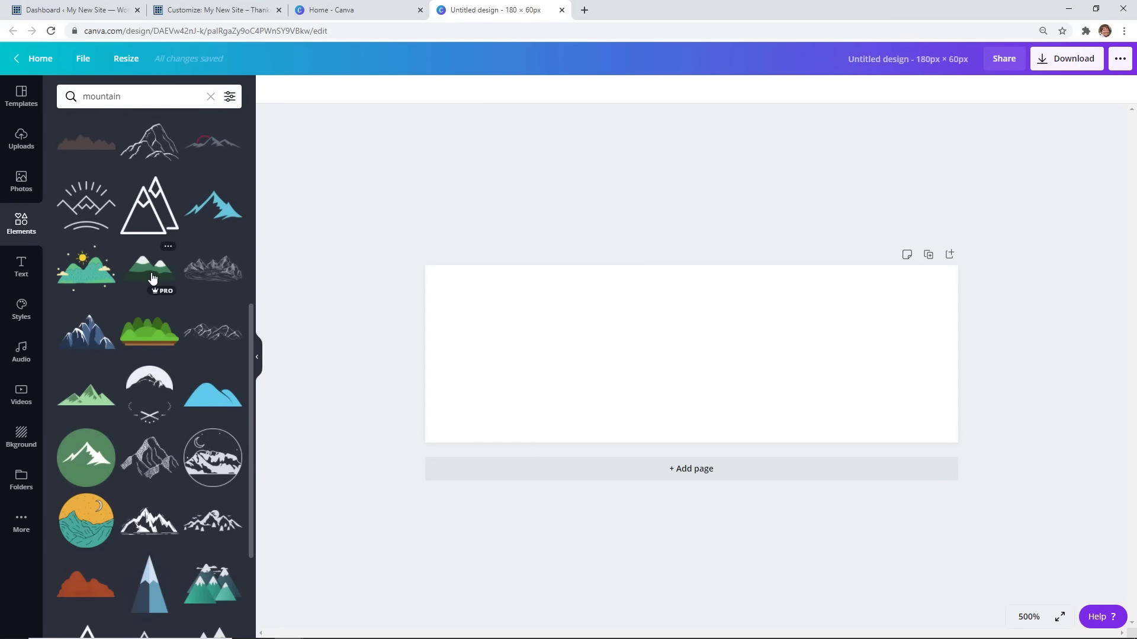
pyautogui.scroll(7, 152, 277)
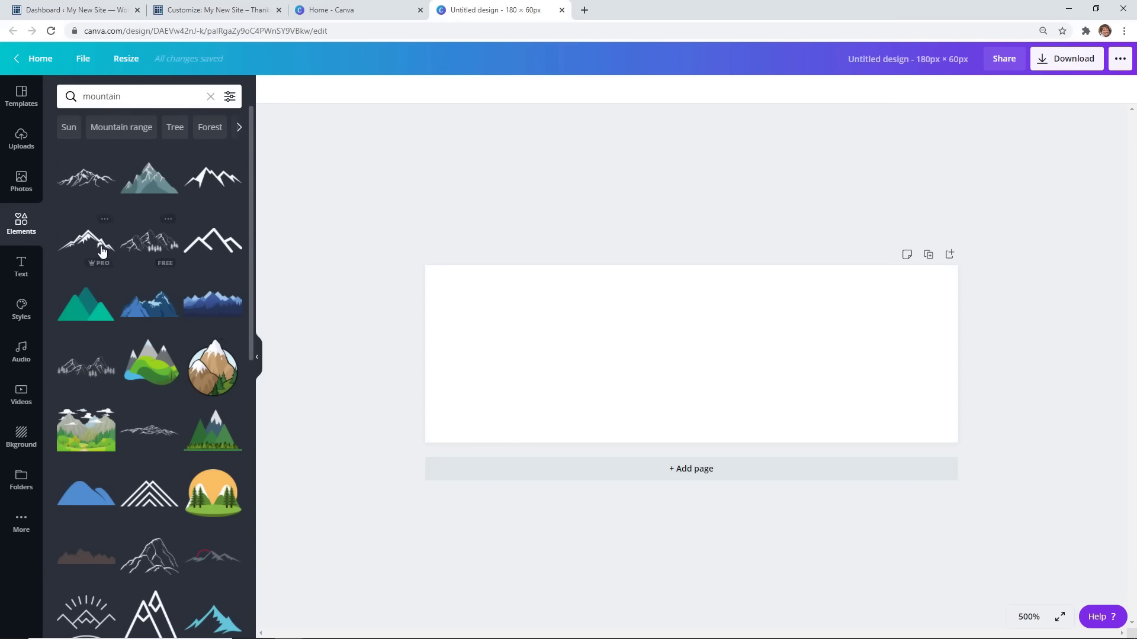
pyautogui.click(230, 95)
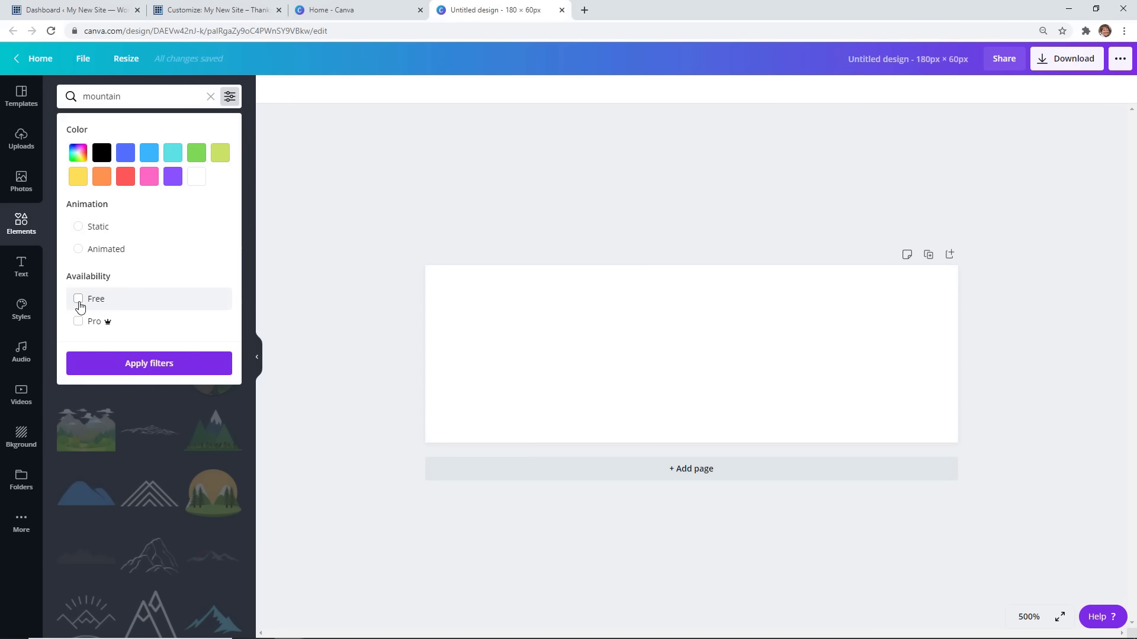
pyautogui.click(81, 301)
pyautogui.click(128, 364)
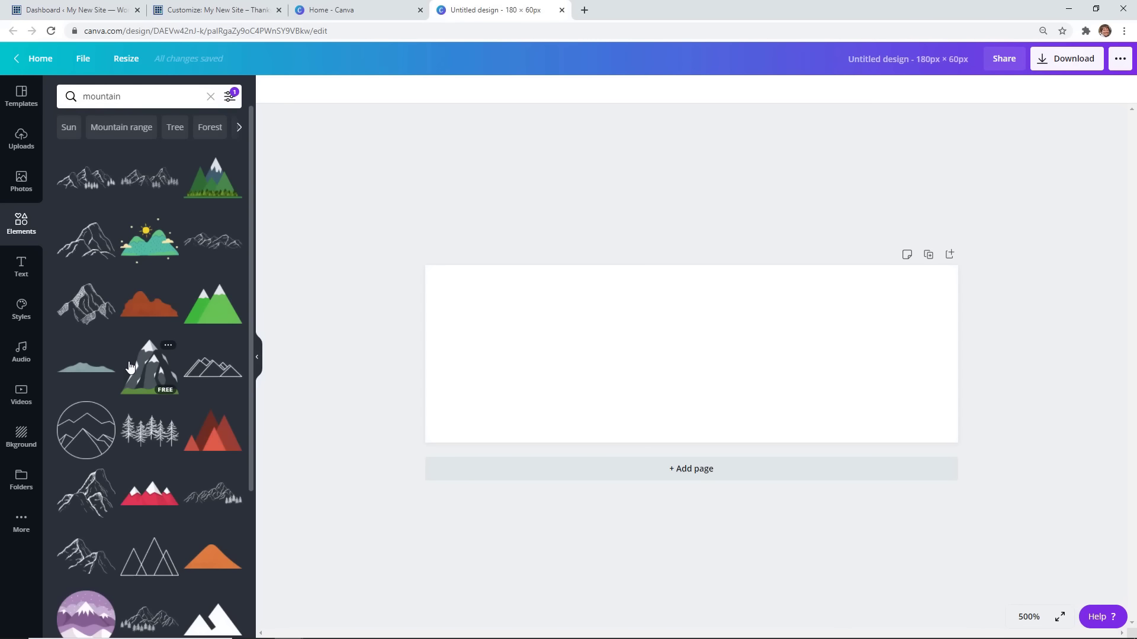
pyautogui.click(206, 377)
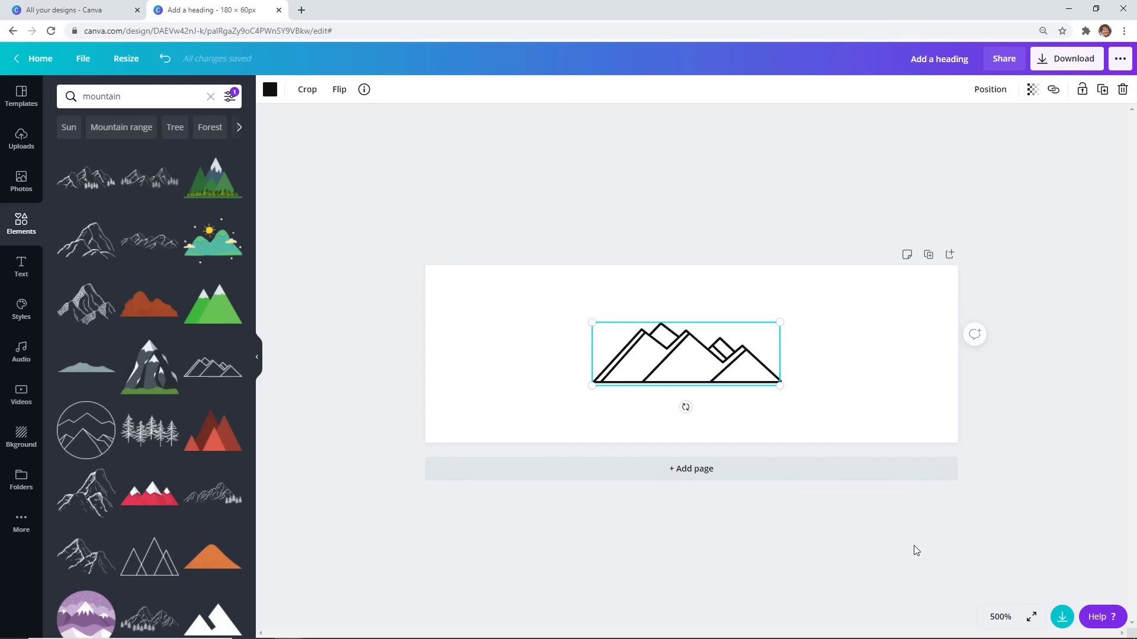
# Enlarge the mountain graphic to nearly fill the 180 × 60 canvas and centre it.
pyautogui.moveTo(728, 373); pyautogui.dragTo(571, 421)
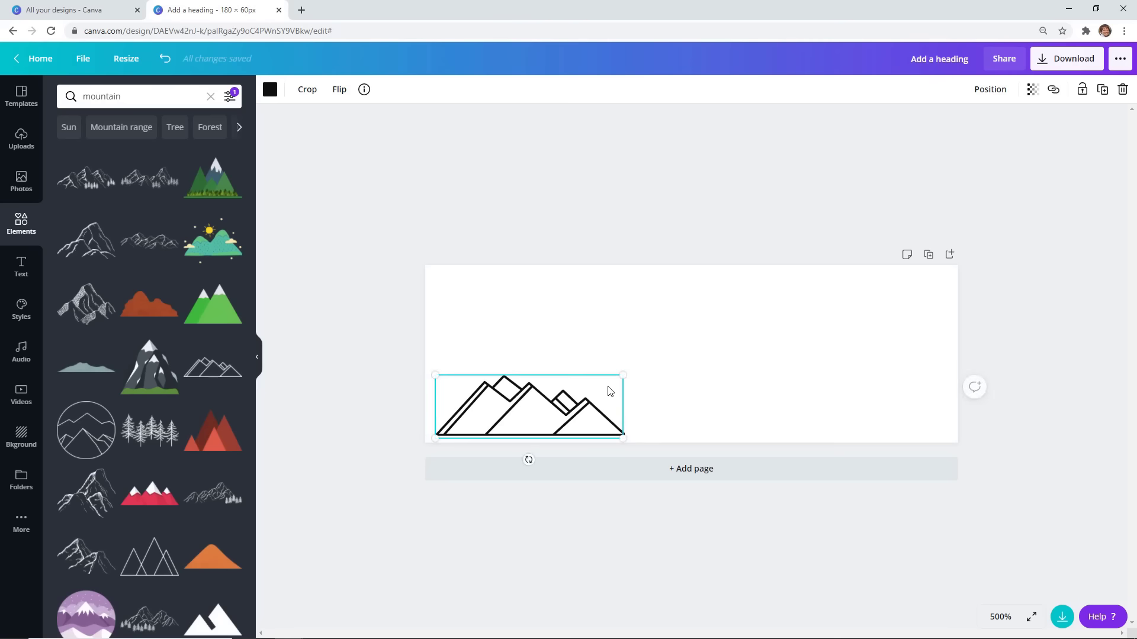
pyautogui.moveTo(621, 376); pyautogui.dragTo(939, 278)
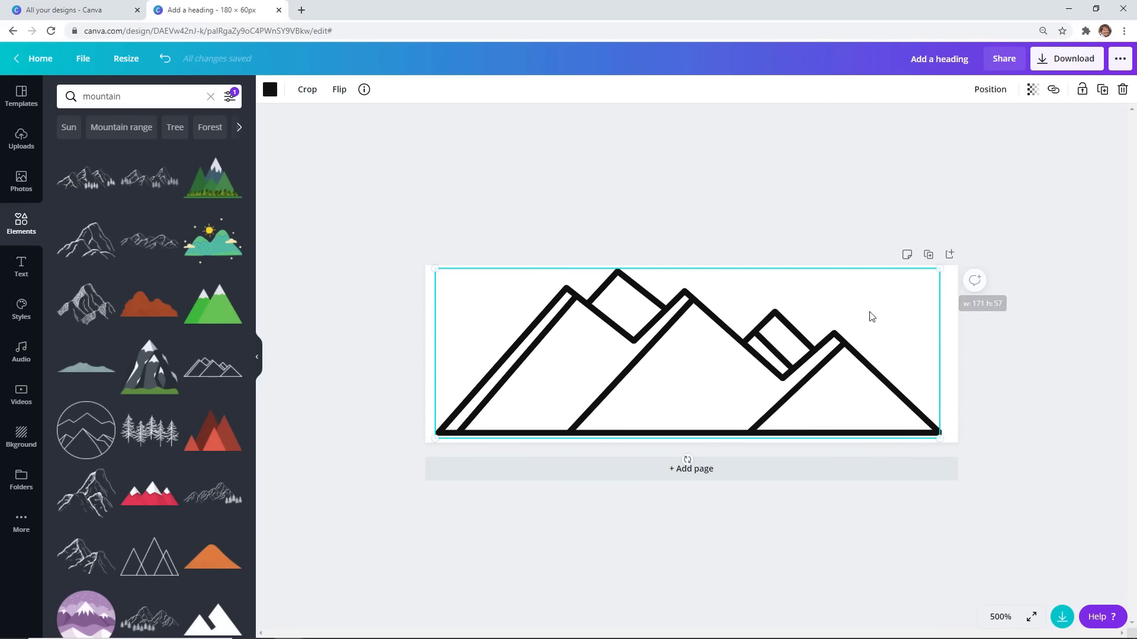
pyautogui.moveTo(829, 335); pyautogui.dragTo(832, 335)
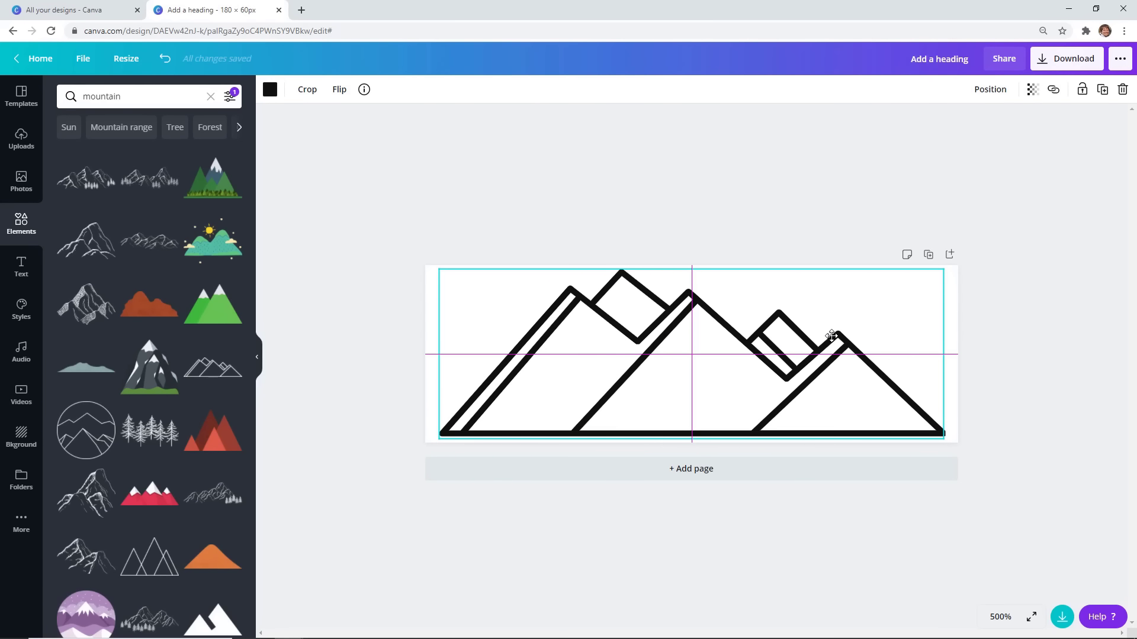
pyautogui.moveTo(832, 336); pyautogui.dragTo(832, 336)
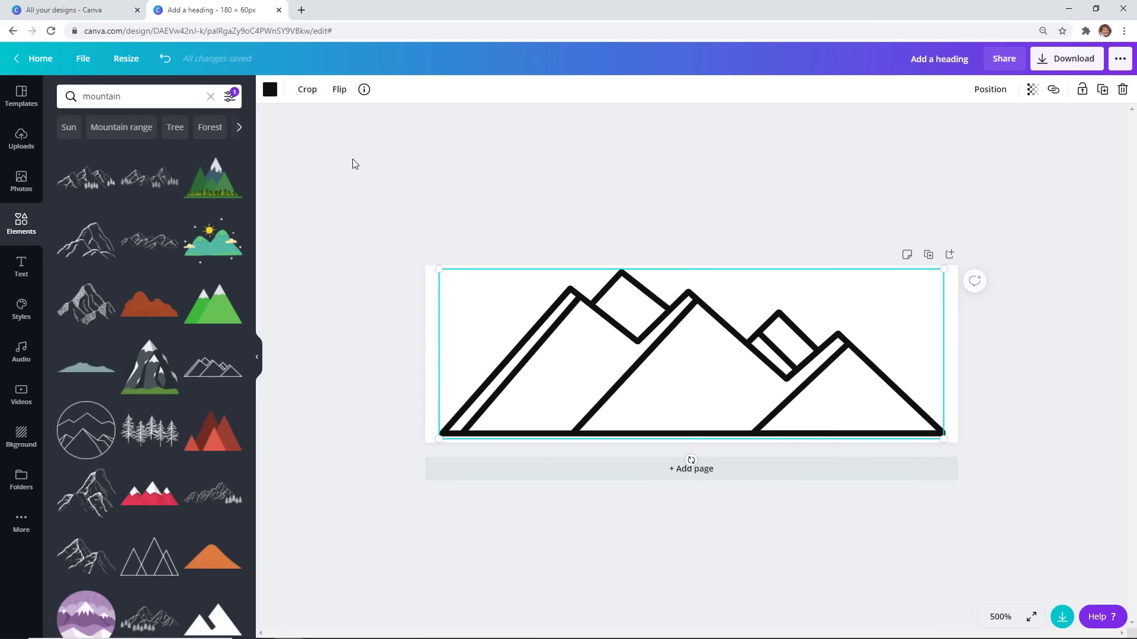
# Colour the mountain outline white and download it as a transparent PNG named 'white logo.png'.
pyautogui.click(269, 90)
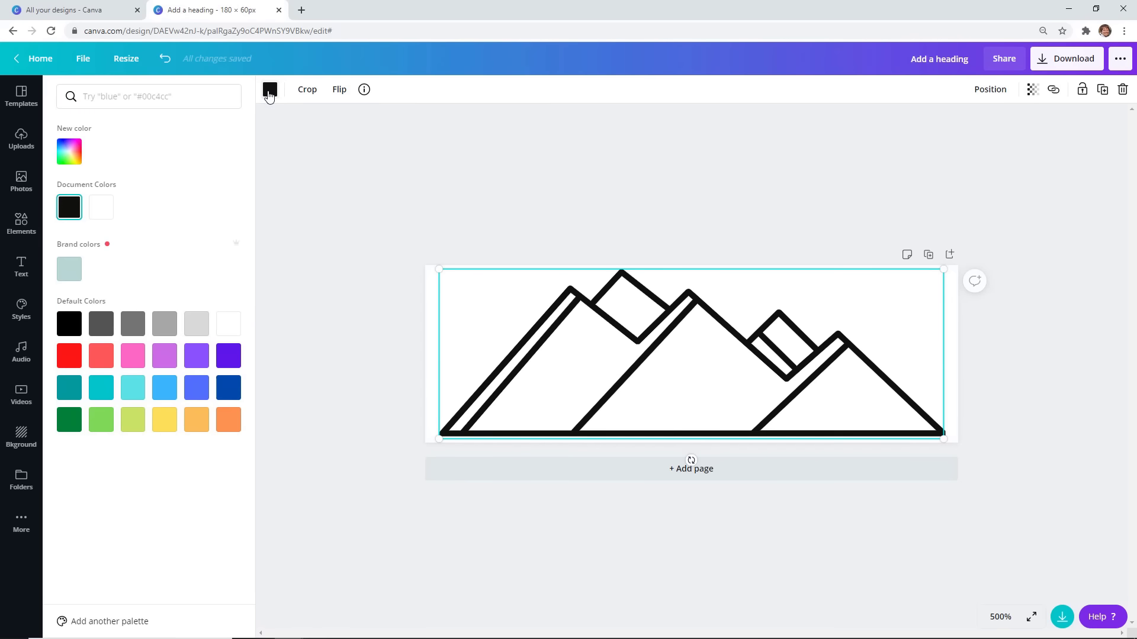
pyautogui.click(103, 211)
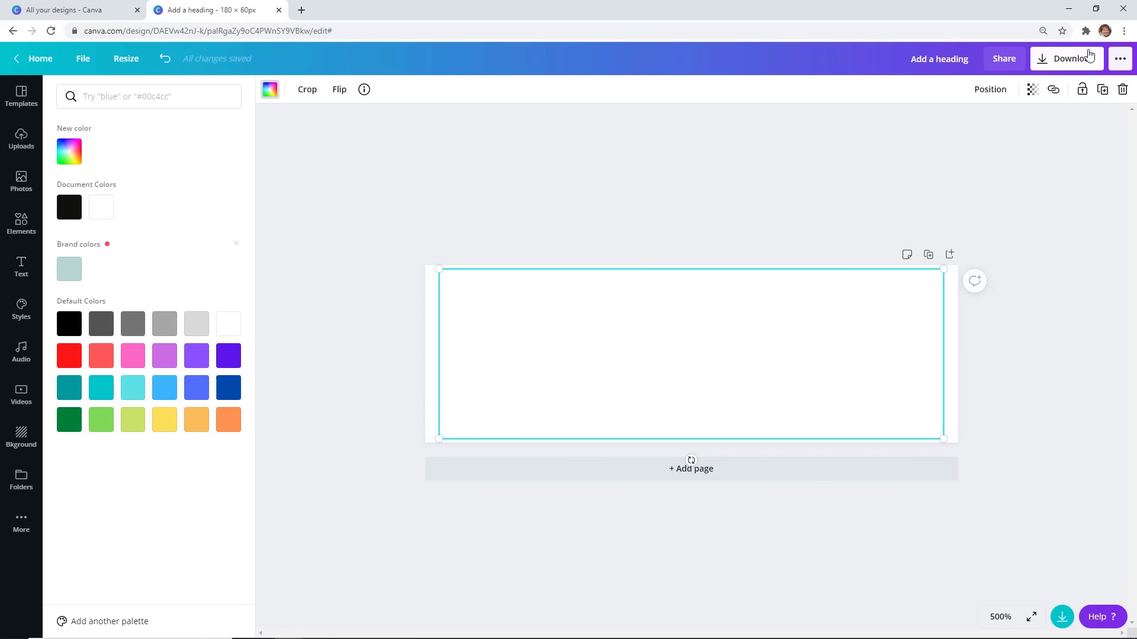
pyautogui.click(1071, 58)
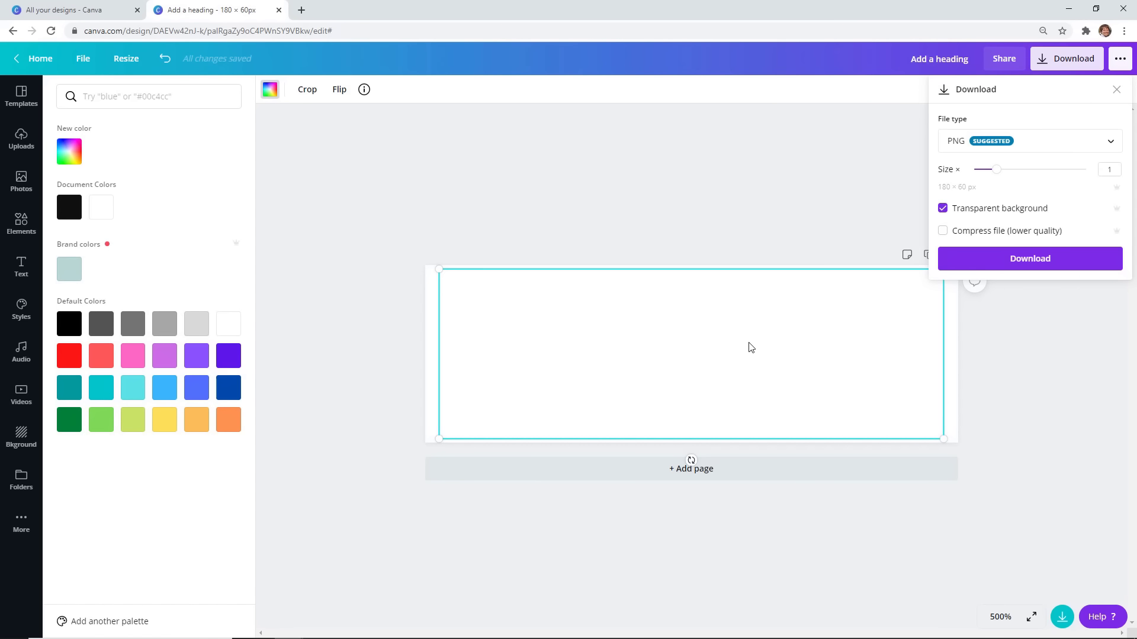
pyautogui.click(1031, 262)
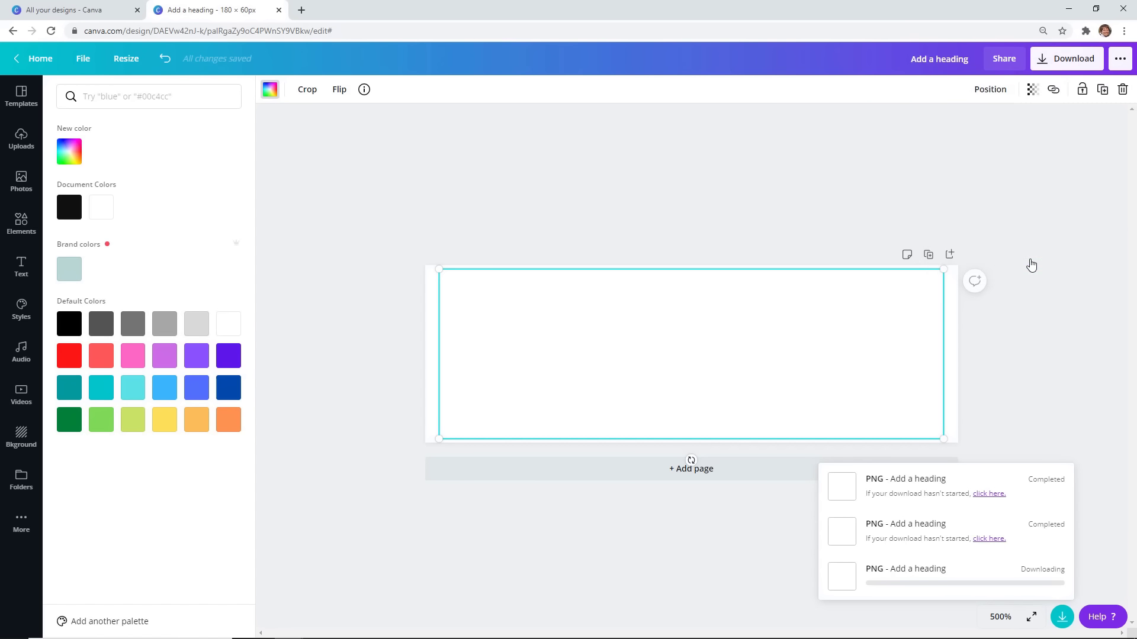
pyautogui.doubleClick(367, 255)
pyautogui.click(598, 329)
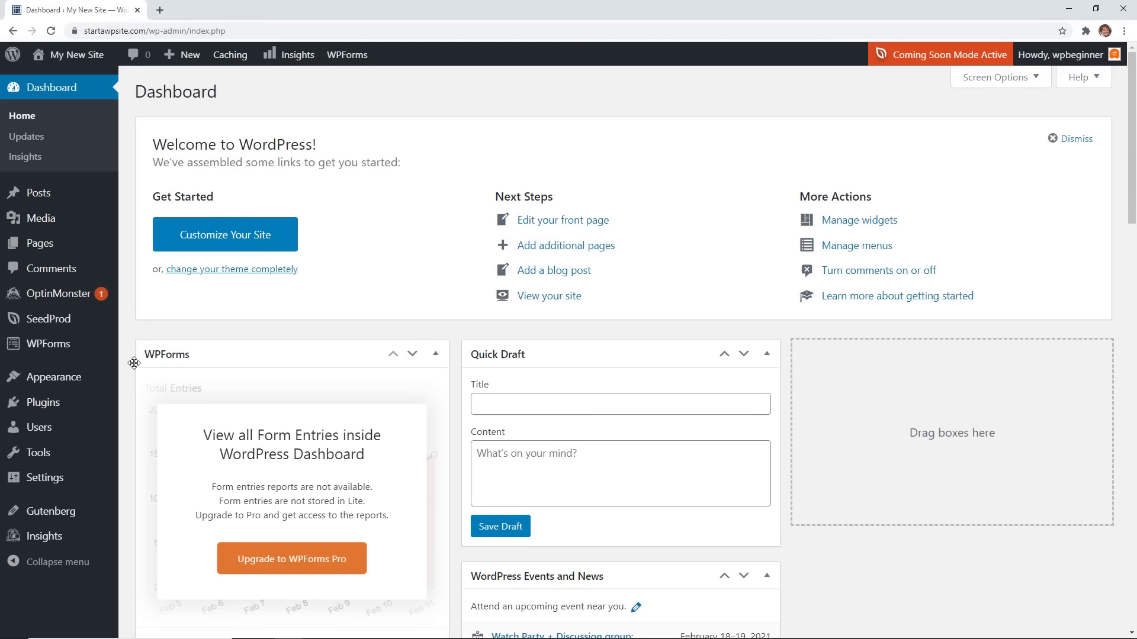
# Upload 'white logo.png' as the transparent header logo in the Customizer and publish it.
pyautogui.moveTo(62, 382)
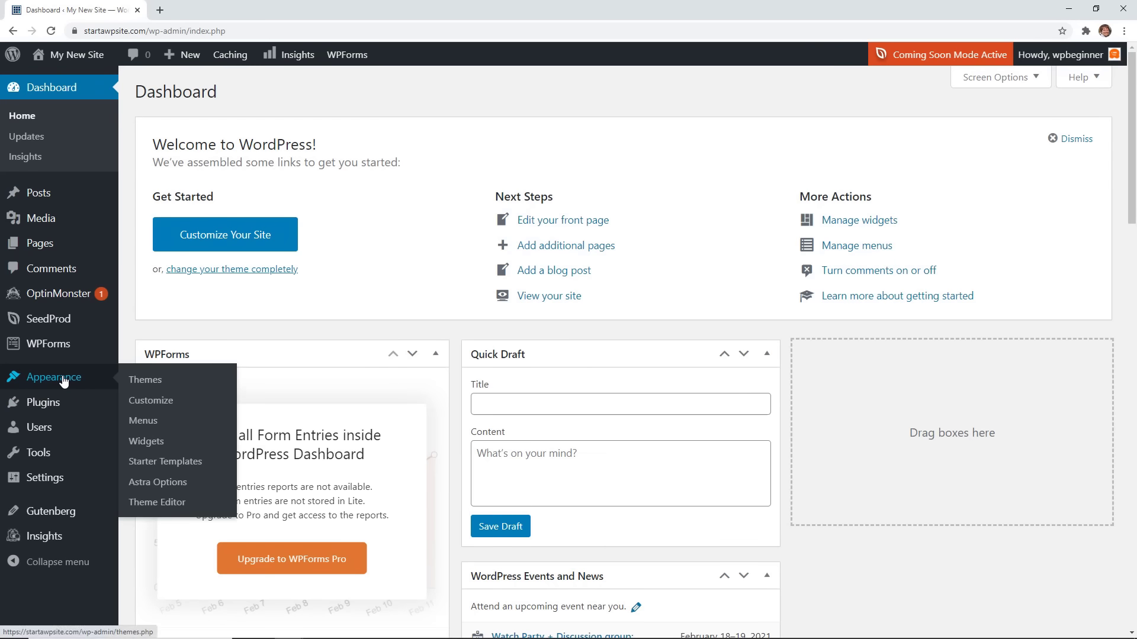
pyautogui.click(141, 401)
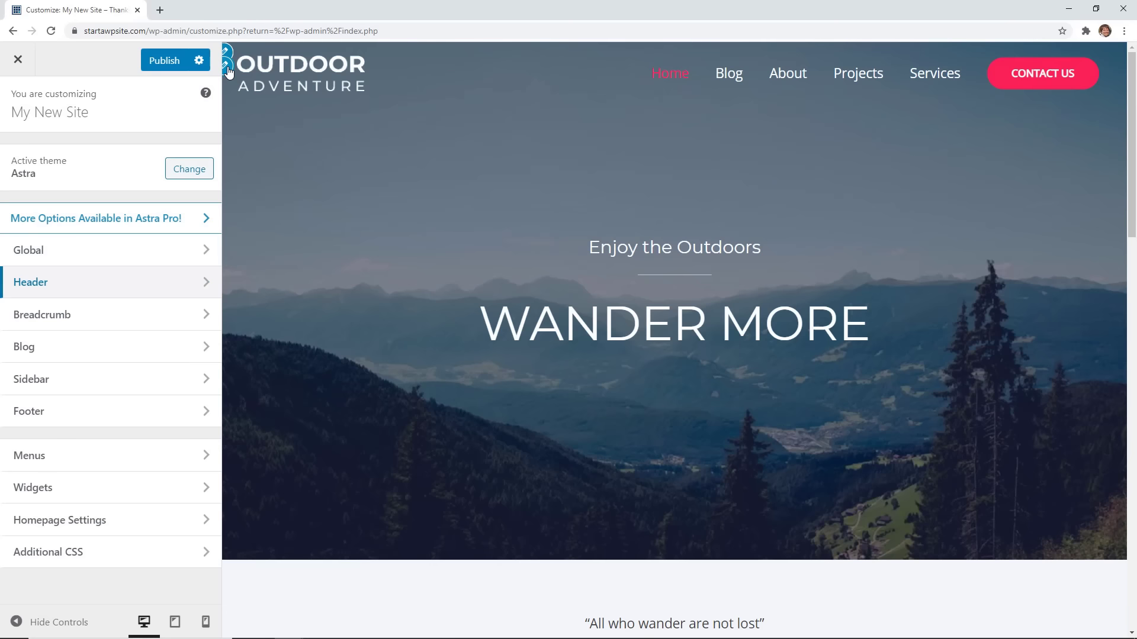
pyautogui.click(228, 68)
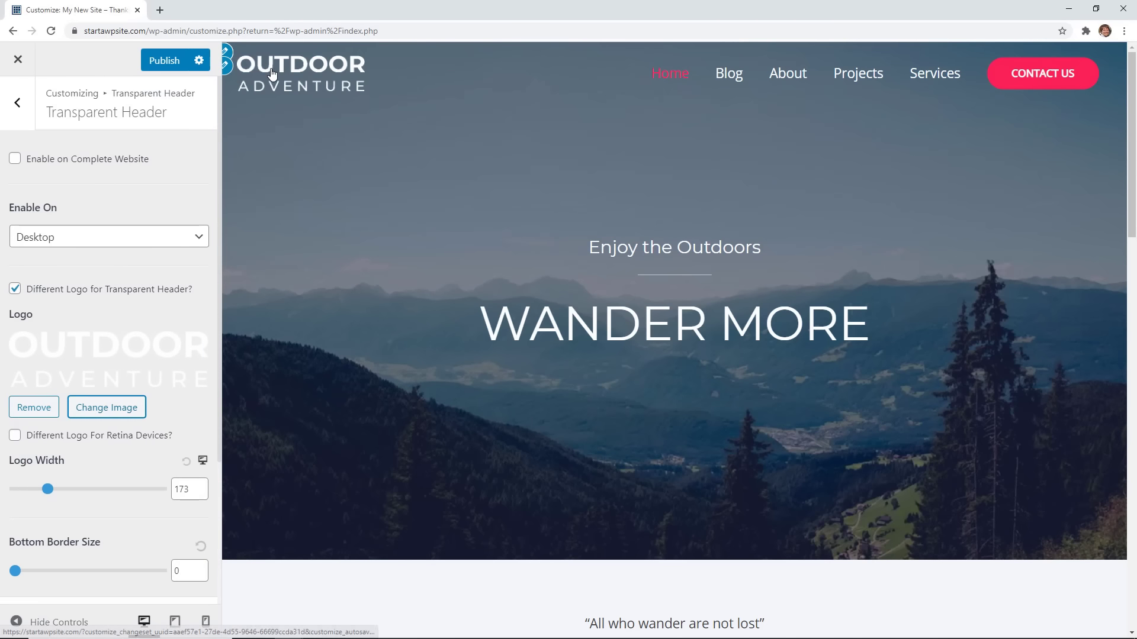
pyautogui.click(113, 408)
pyautogui.click(75, 119)
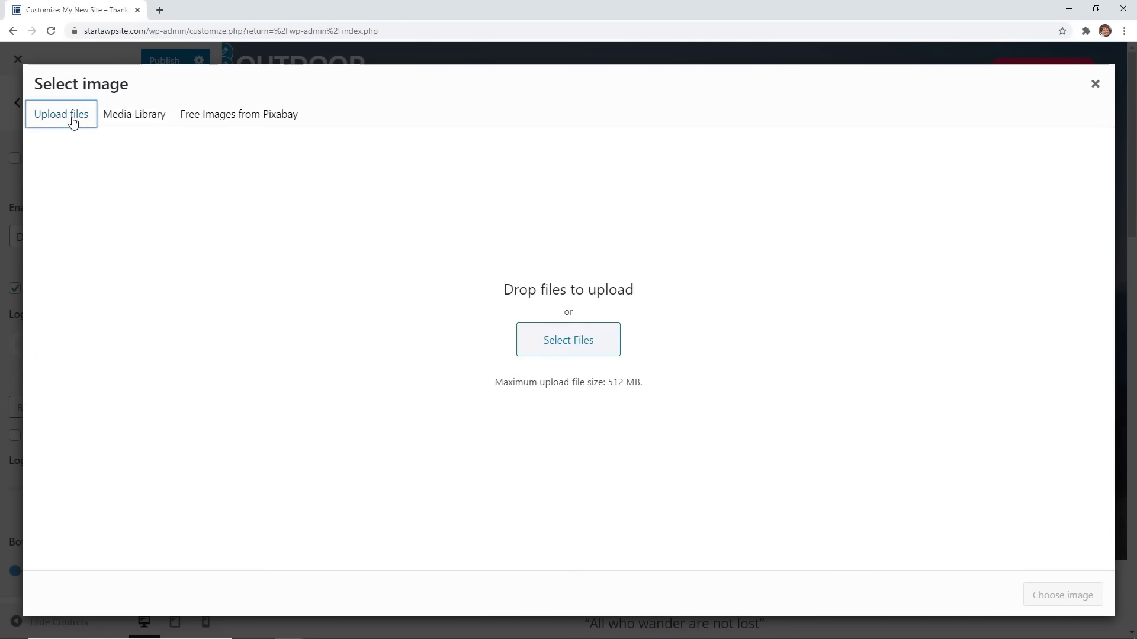
pyautogui.click(568, 338)
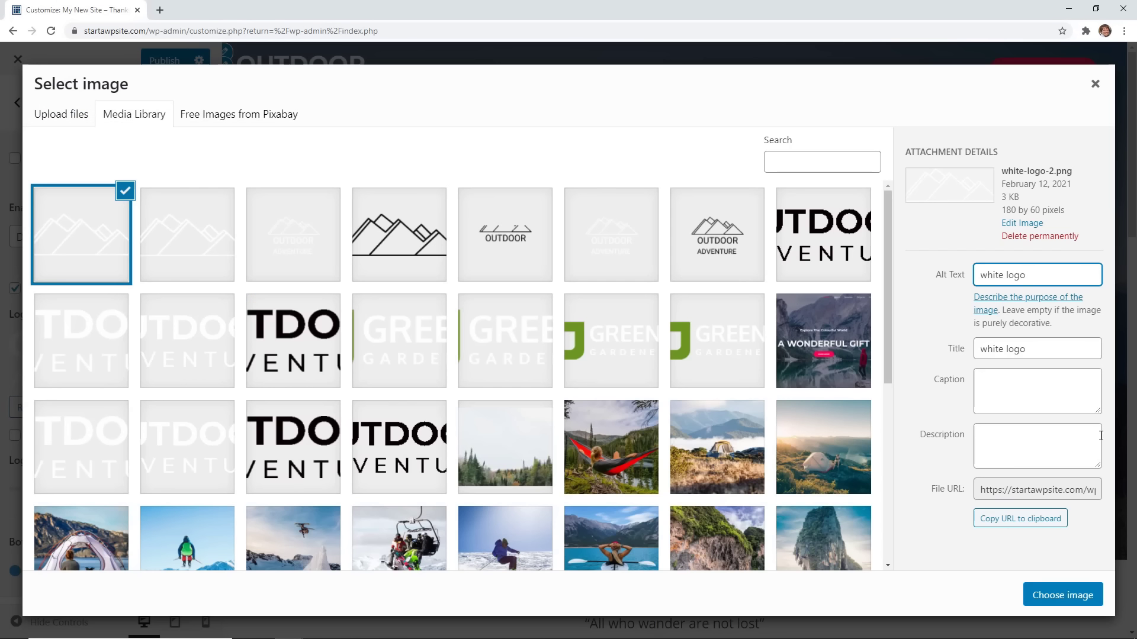
pyautogui.click(1051, 594)
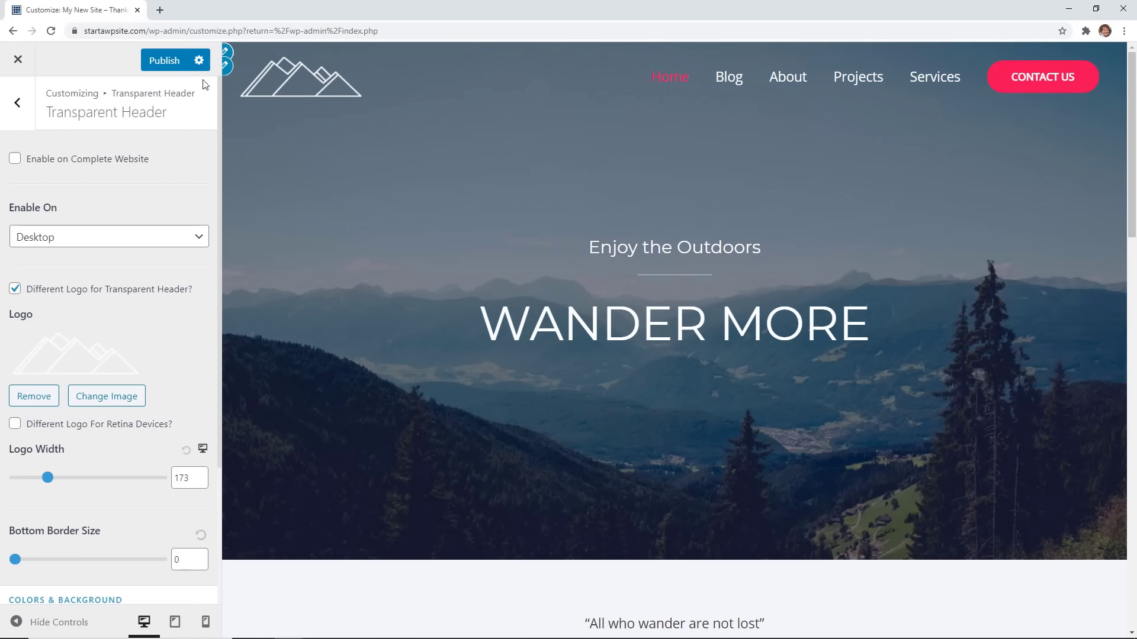
pyautogui.click(169, 66)
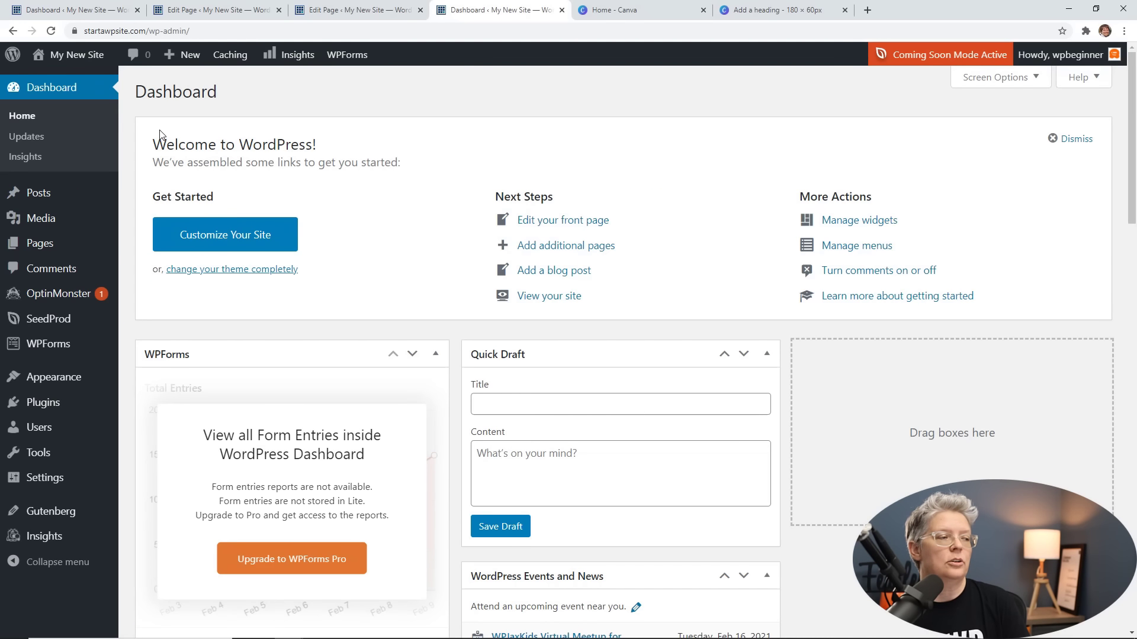
# From All Posts, add a new blank post, then open and close the block inserter.
pyautogui.moveTo(36, 202)
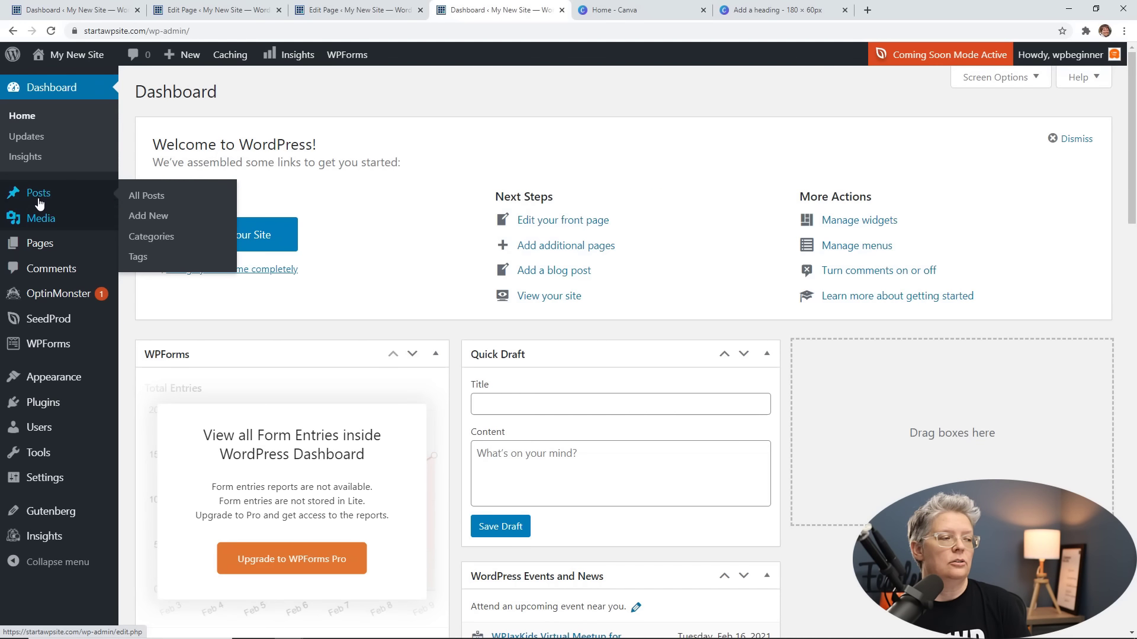
pyautogui.click(142, 201)
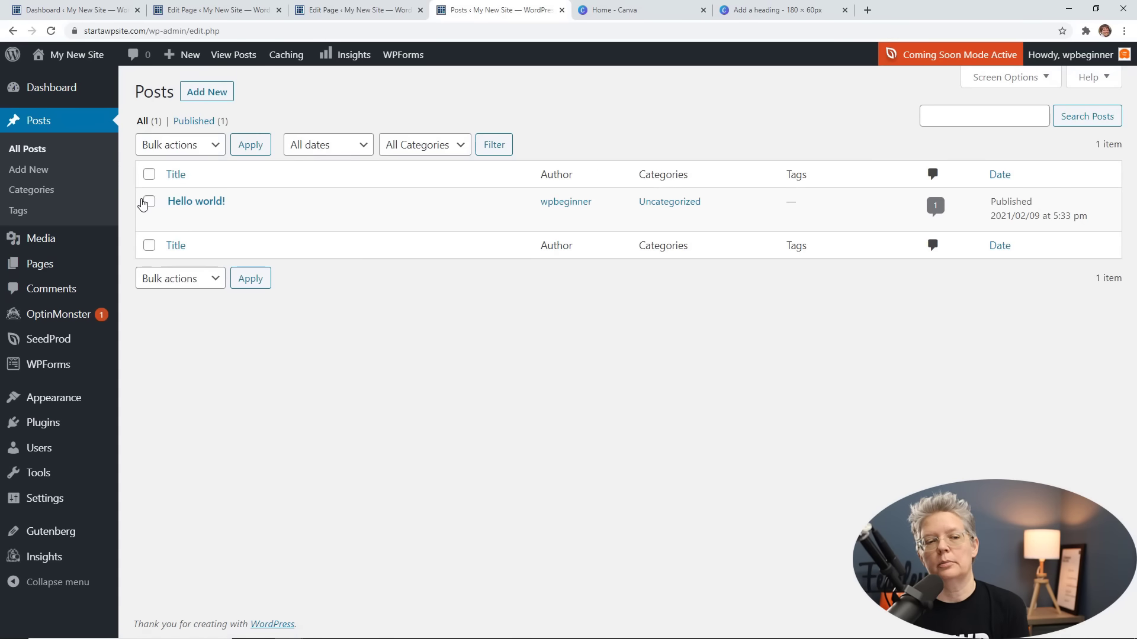
pyautogui.moveTo(177, 208)
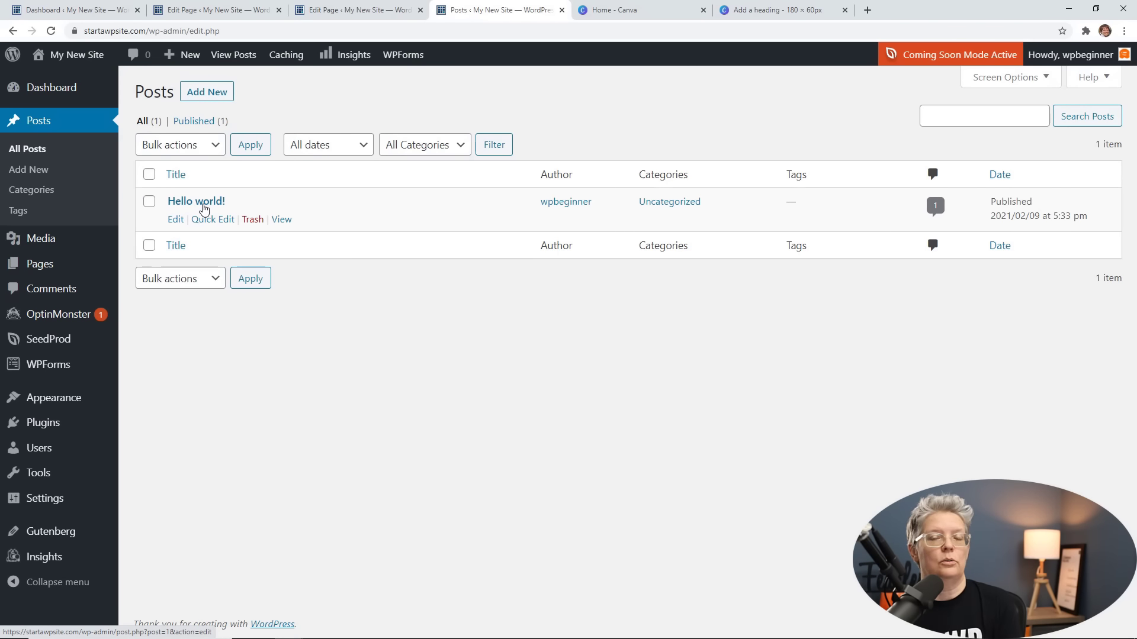
pyautogui.click(216, 96)
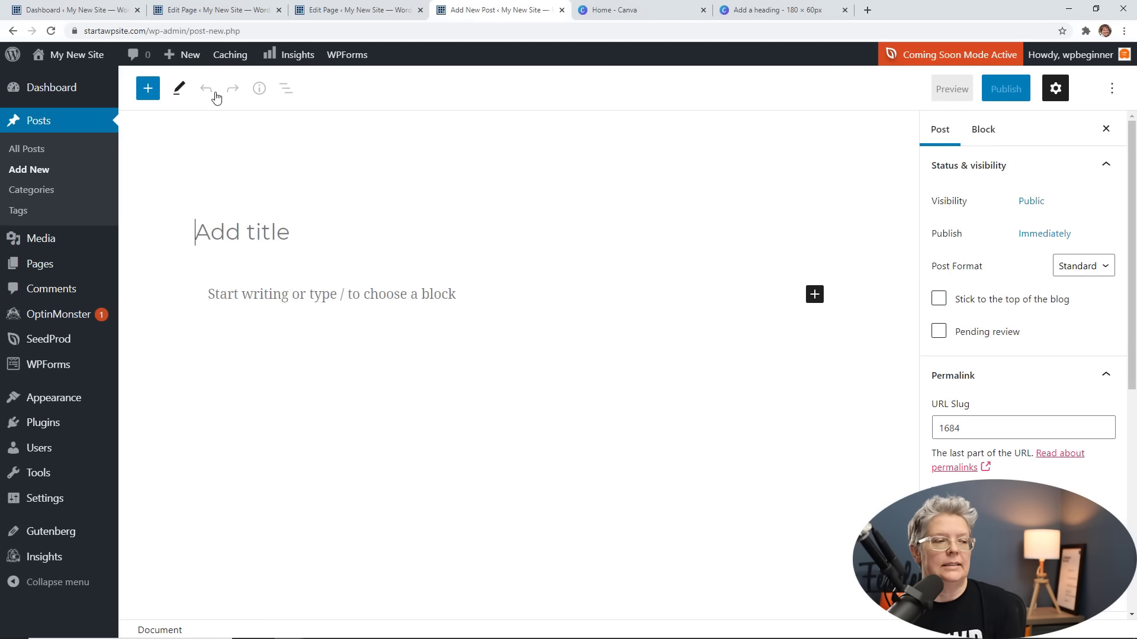
pyautogui.click(148, 88)
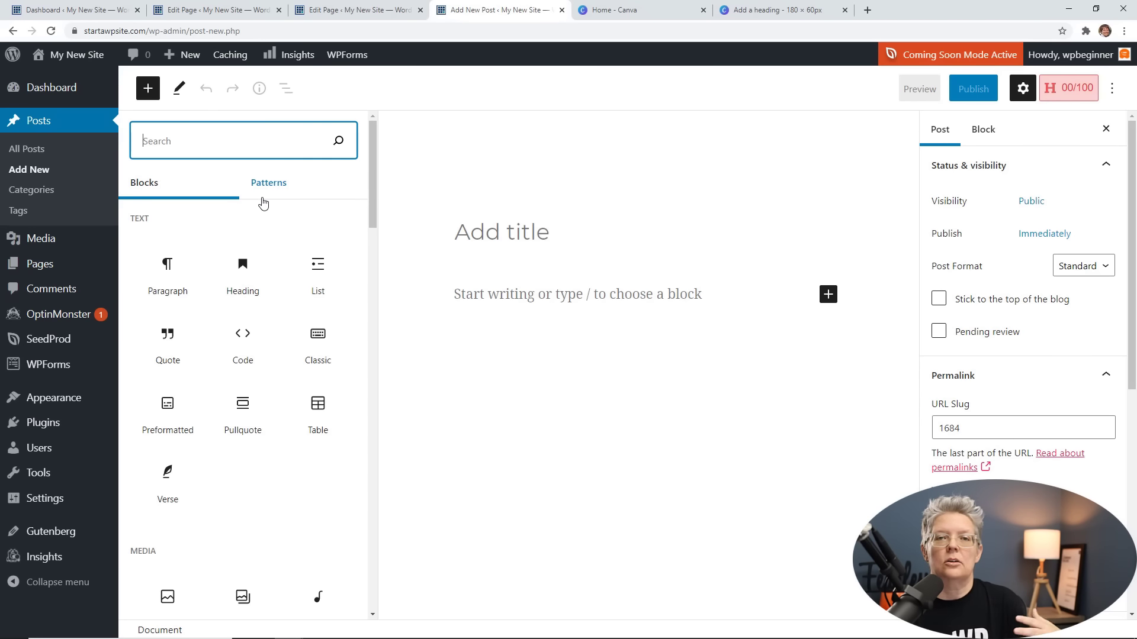
pyautogui.click(406, 302)
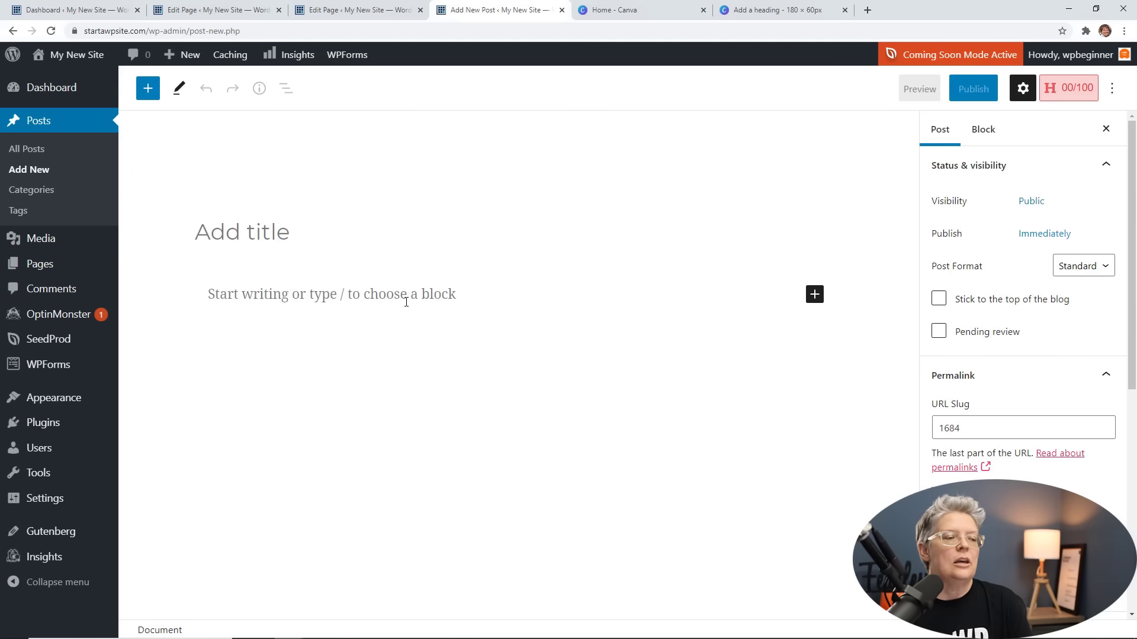